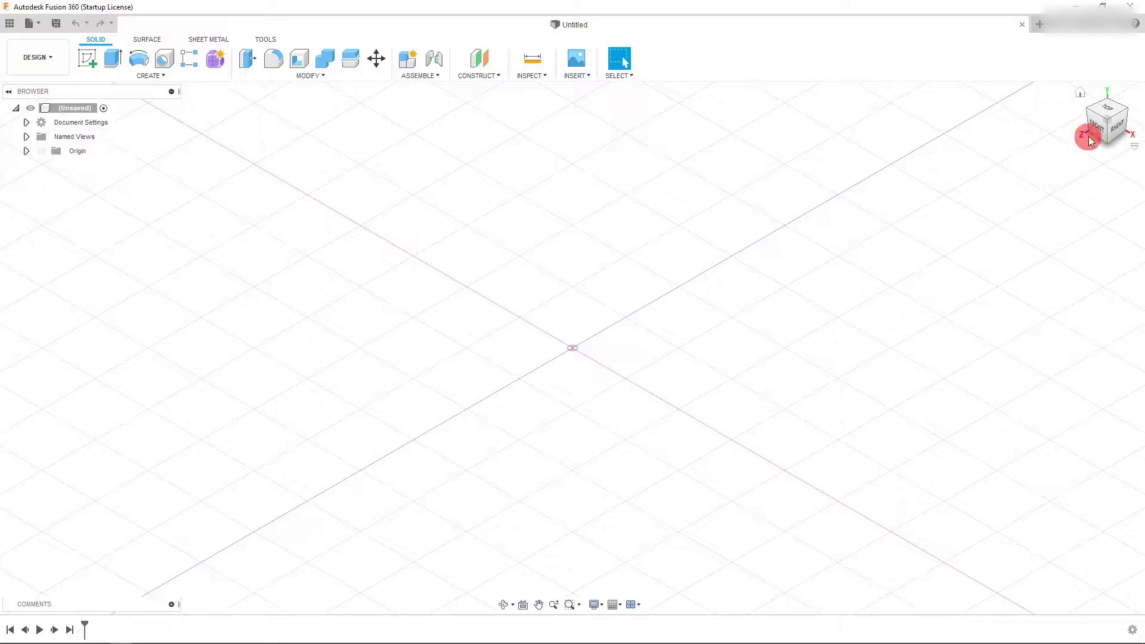
Start a new sketch on the XZ origin plane, viewed from the top.
{"action": "left_click", "coordinate": [1106, 111]}
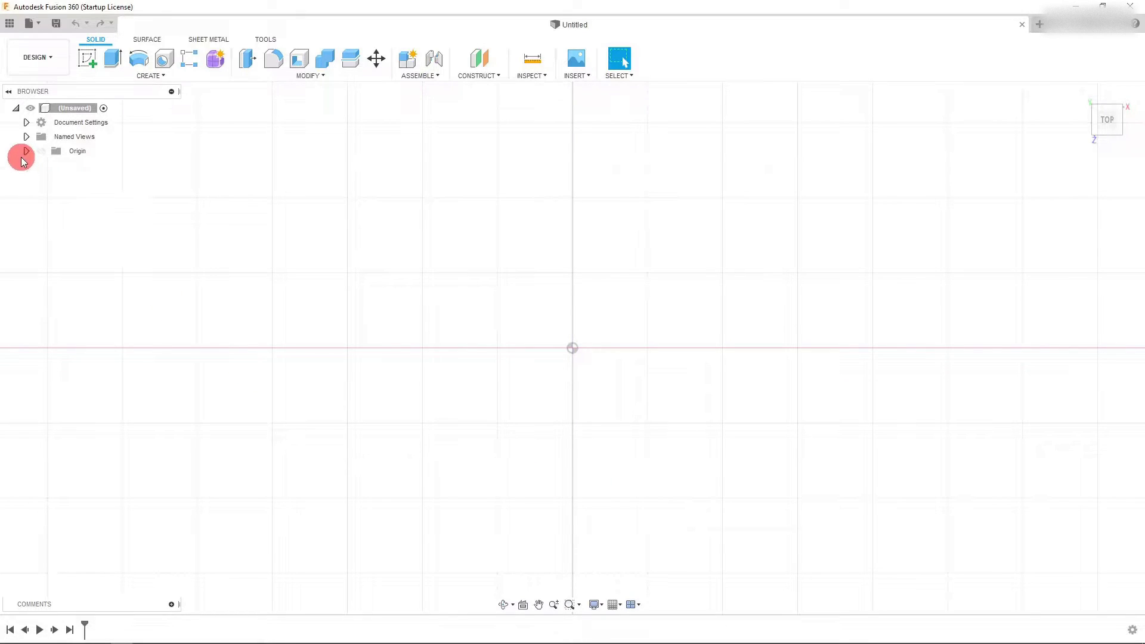
{"action": "left_click", "coordinate": [27, 152]}
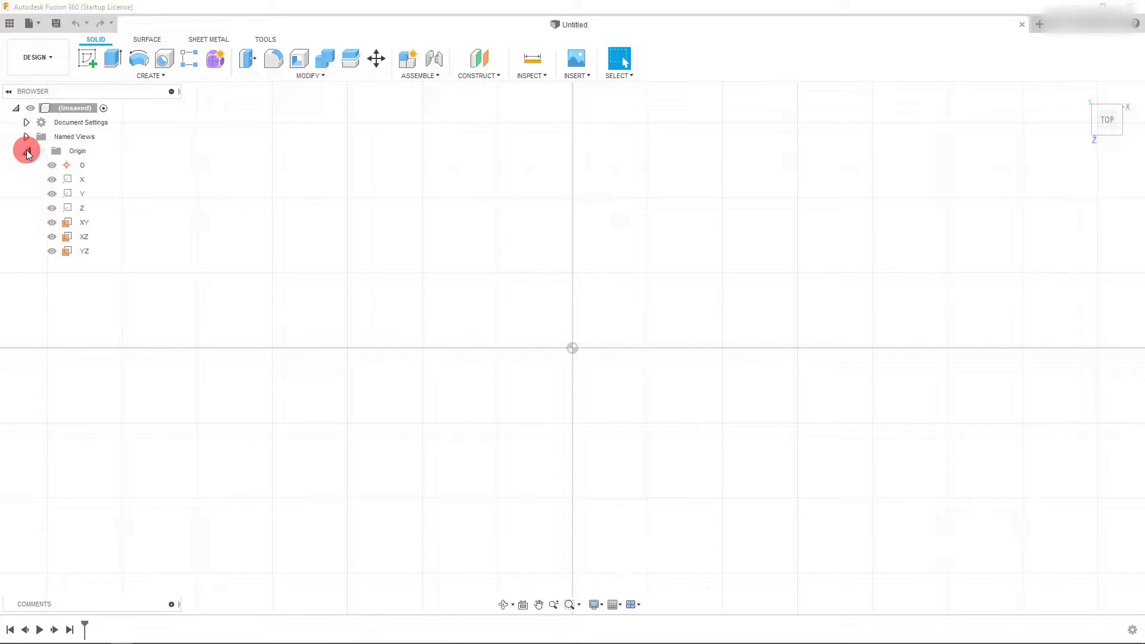
{"action": "left_click", "coordinate": [84, 237]}
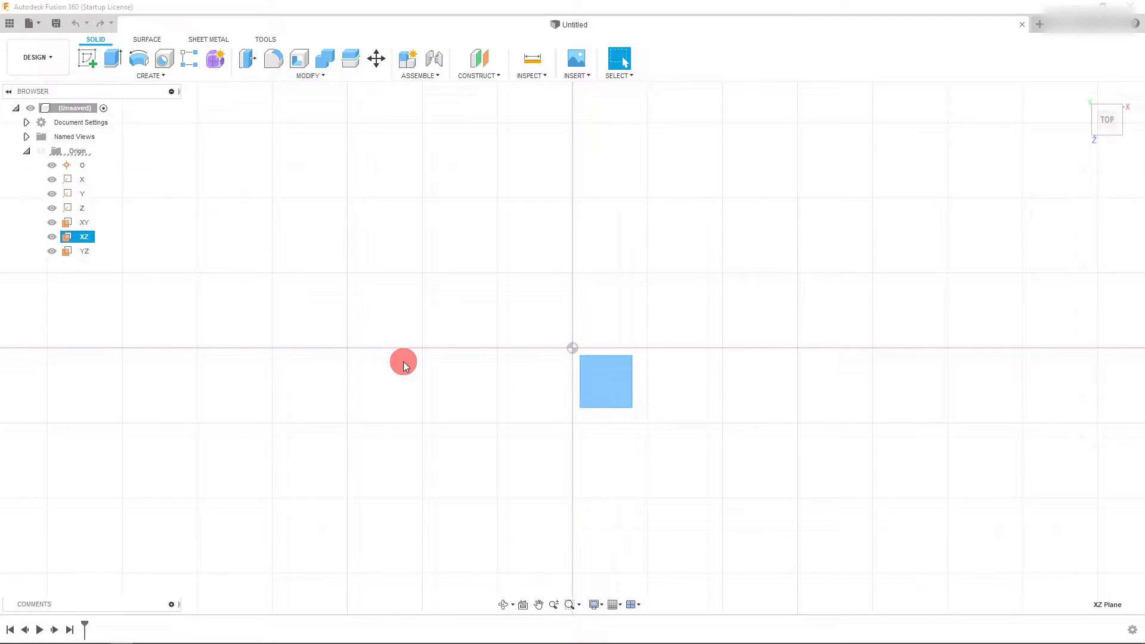
{"action": "left_click", "coordinate": [87, 59]}
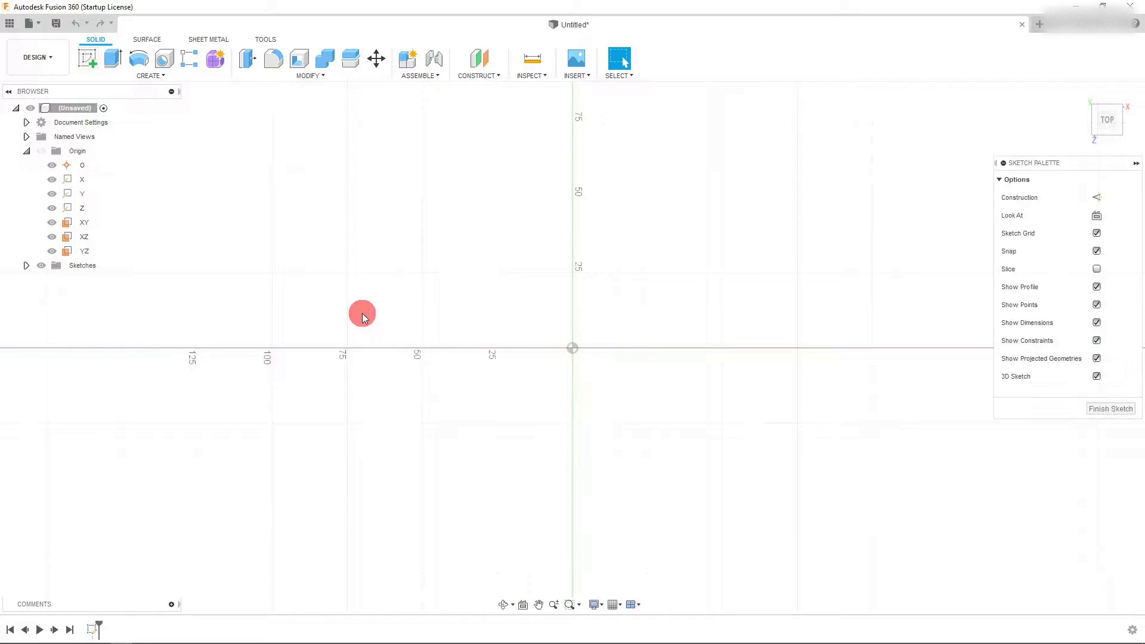
Draw a center rectangle on the origin, about 100 mm wide, with its vertical side set to 14.175 in.
{"action": "left_click", "coordinate": [149, 76]}
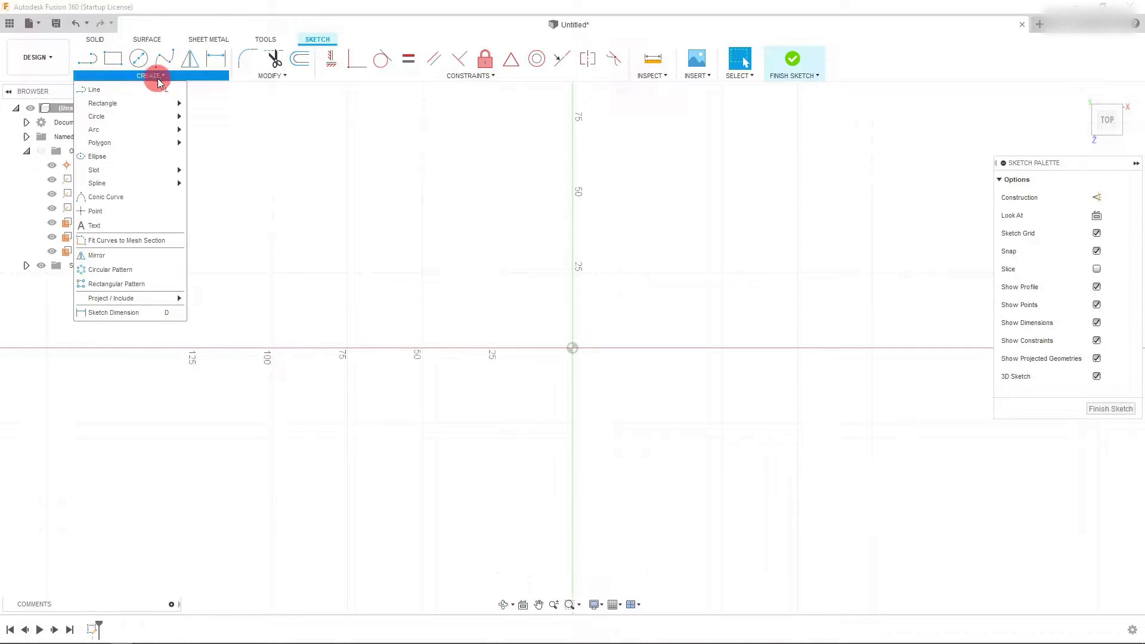
{"action": "mouse_move", "coordinate": [146, 103]}
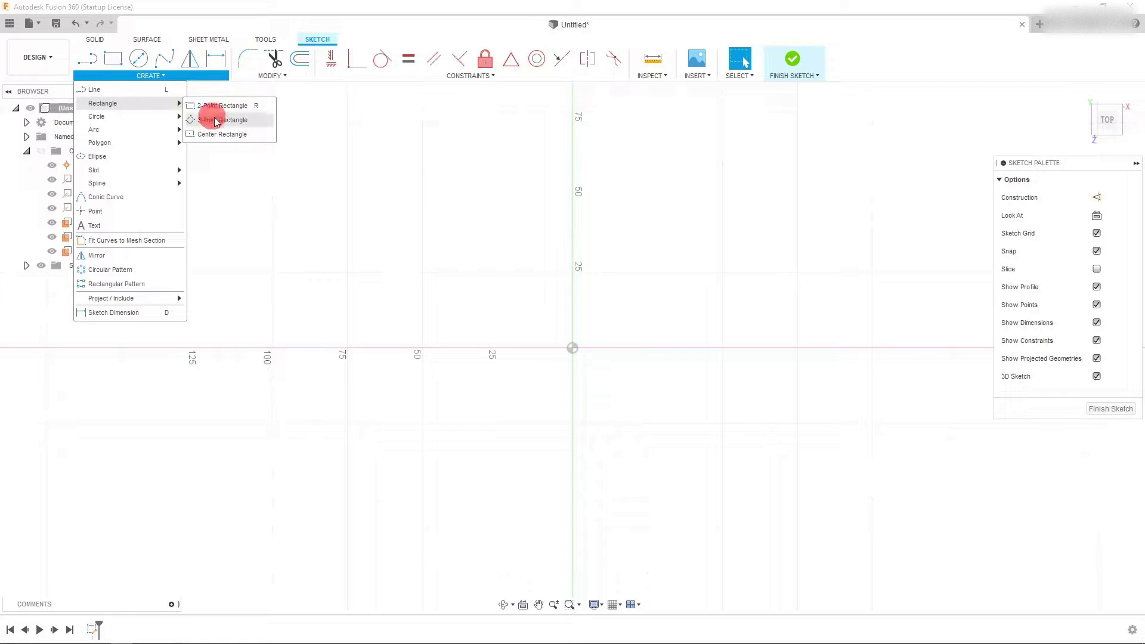
{"action": "left_click", "coordinate": [229, 136]}
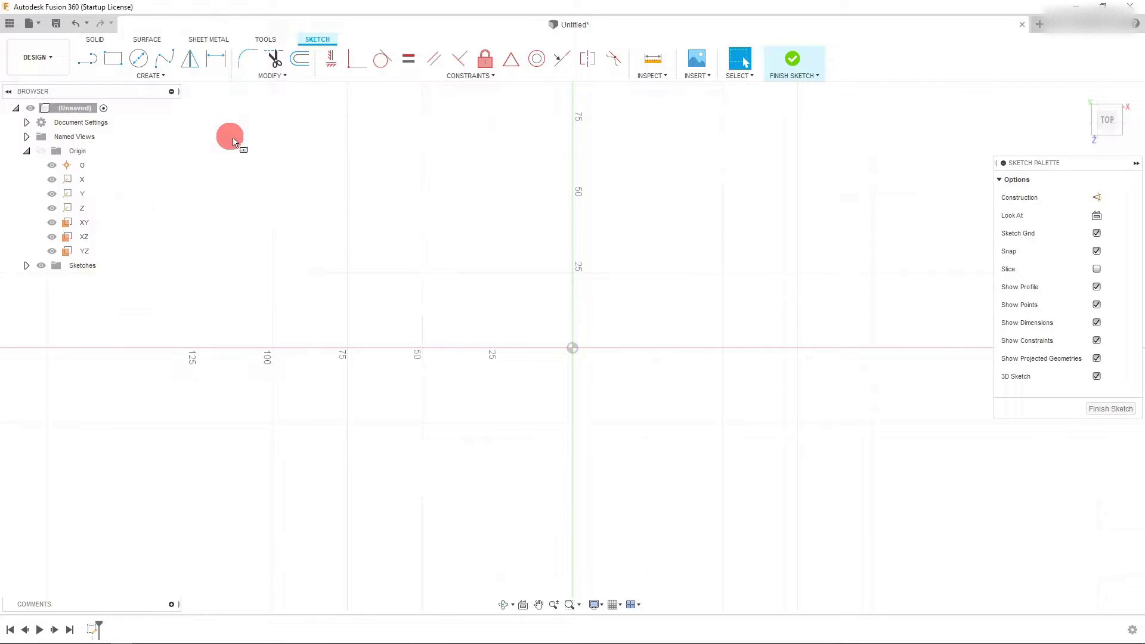
{"action": "left_click", "coordinate": [573, 349]}
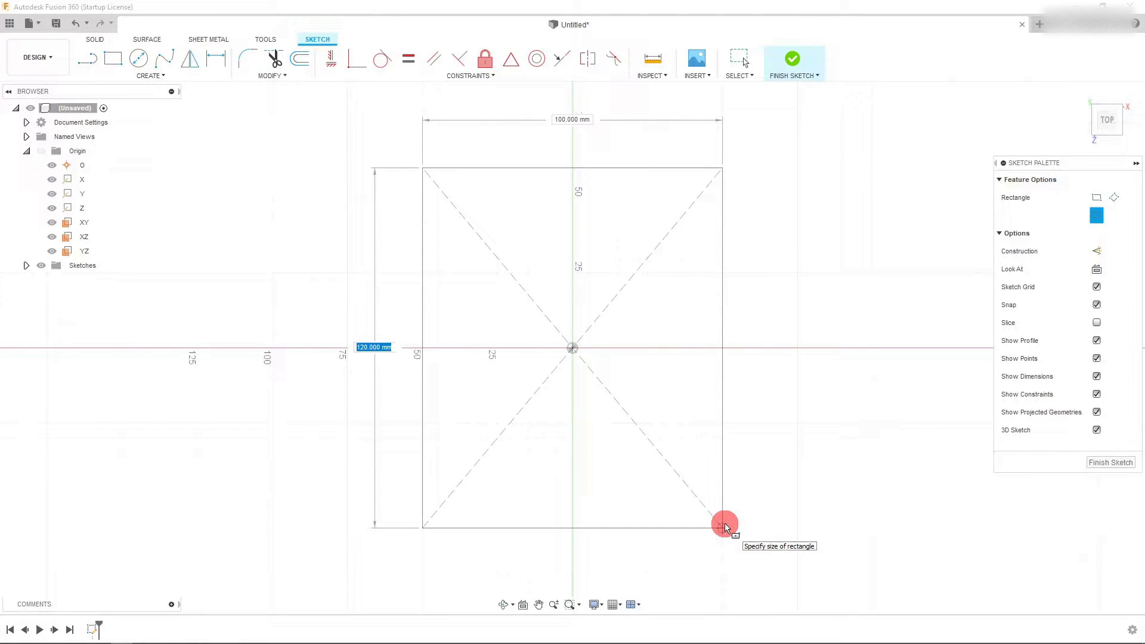
{"action": "key", "text": "Tab"}
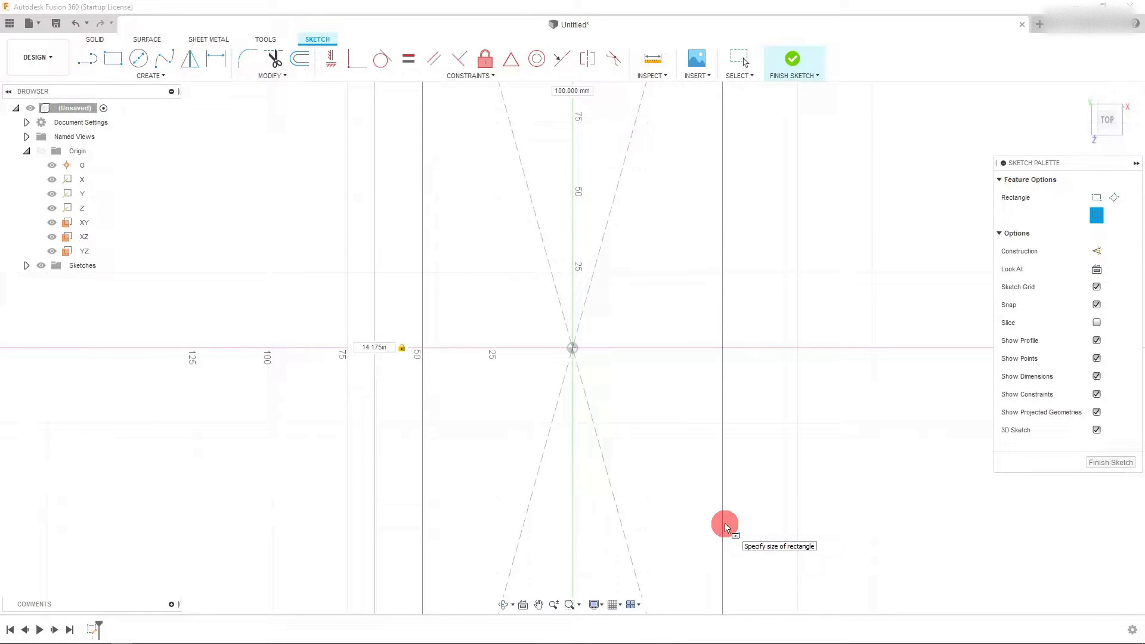
{"action": "key", "text": "Return"}
{"action": "scroll", "coordinate": [628, 468], "scroll_direction": "down", "scroll_amount": 5}
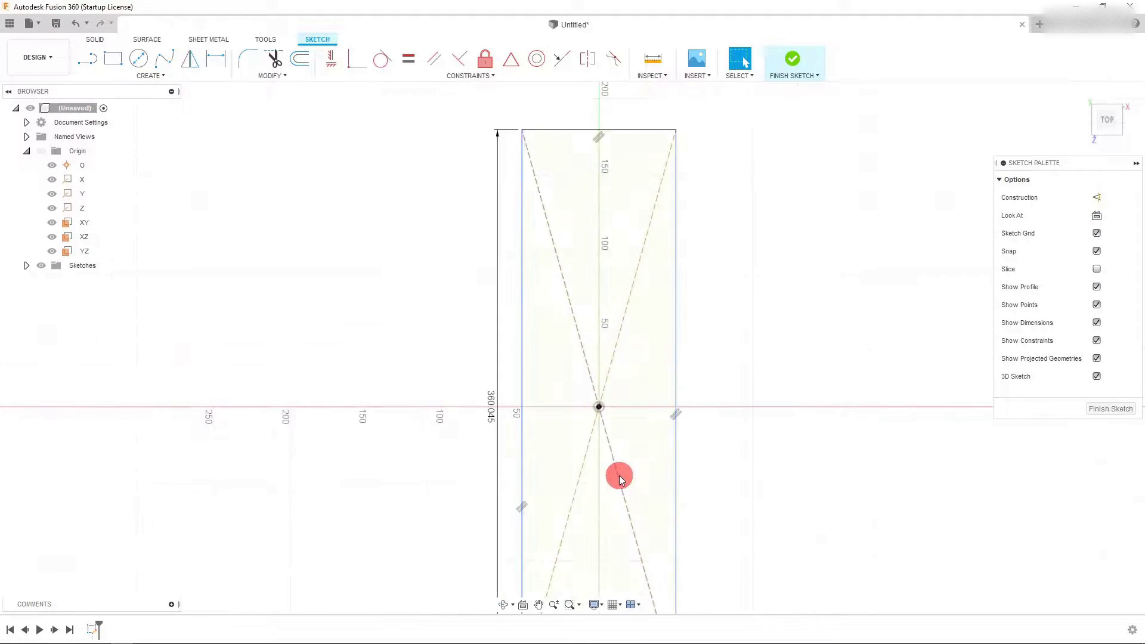
{"action": "scroll", "coordinate": [637, 495], "scroll_direction": "down", "scroll_amount": 2}
{"action": "scroll", "coordinate": [646, 578], "scroll_direction": "up", "scroll_amount": 3}
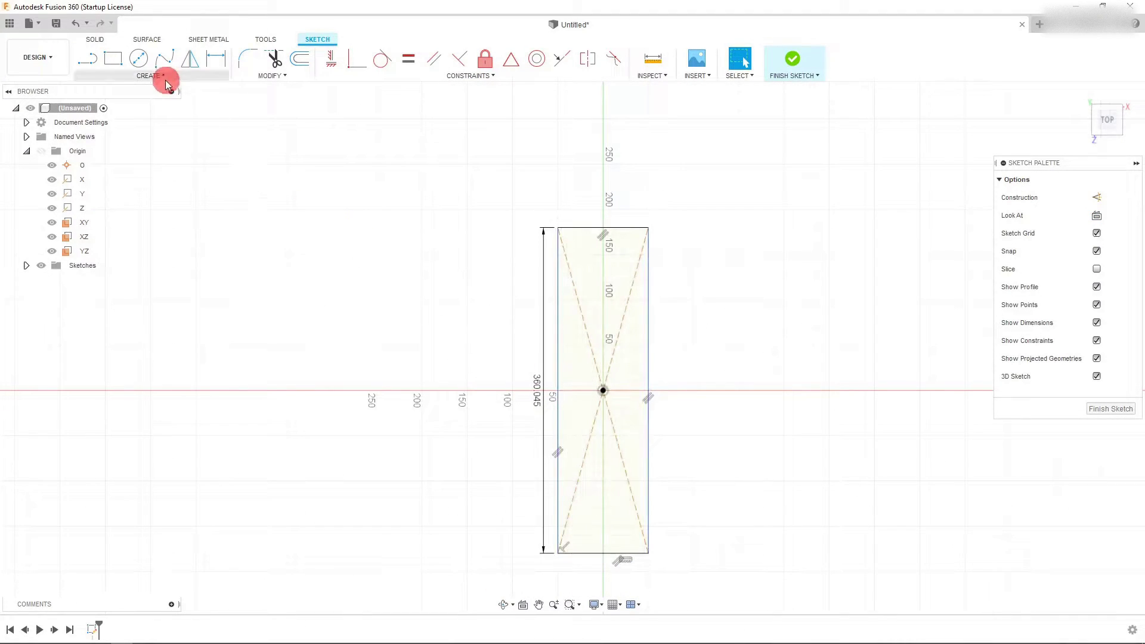
Dimension the rectangle's upper edge and make its width equal to the height by referencing the existing height dimension, d1.
{"action": "left_click", "coordinate": [215, 58]}
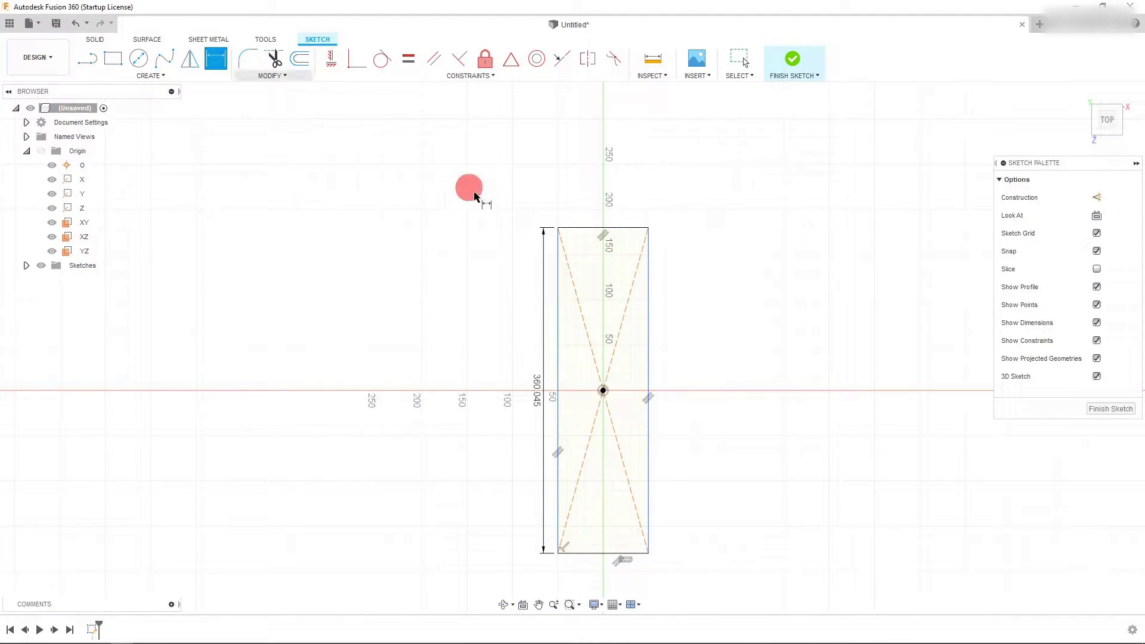
{"action": "left_click", "coordinate": [590, 230]}
{"action": "left_click", "coordinate": [573, 191]}
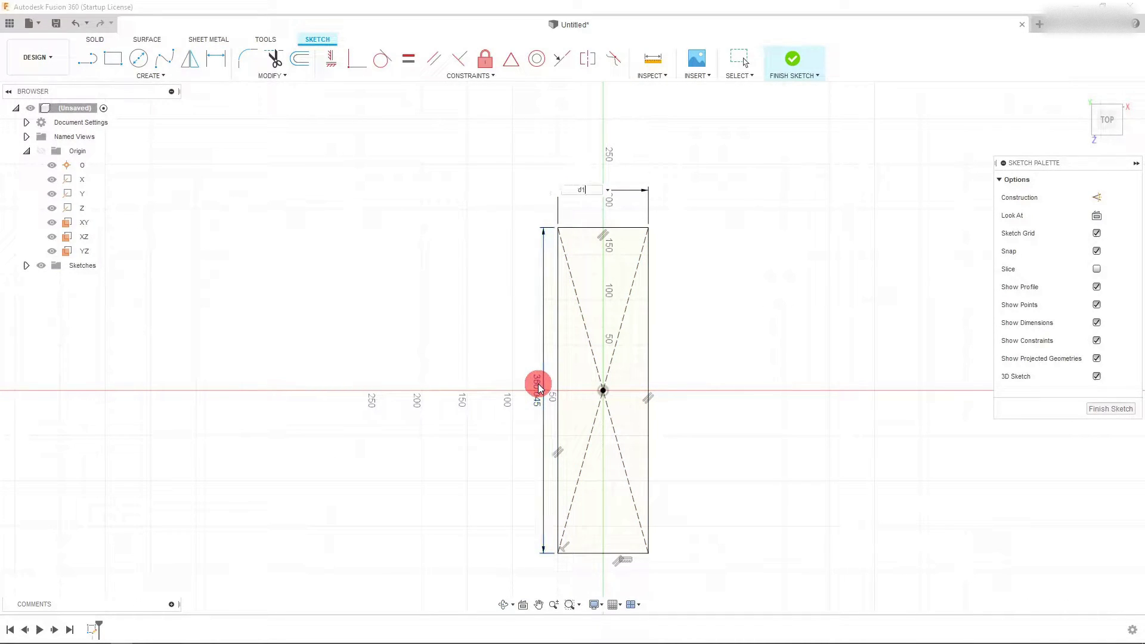
{"action": "left_click", "coordinate": [588, 186]}
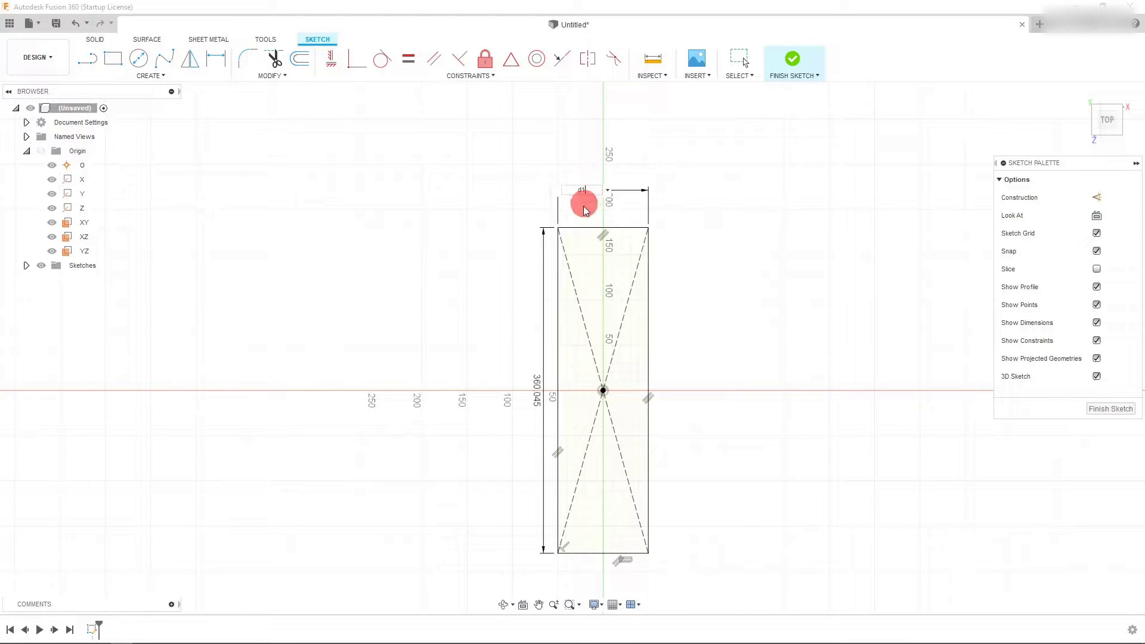
{"action": "key", "text": "Return"}
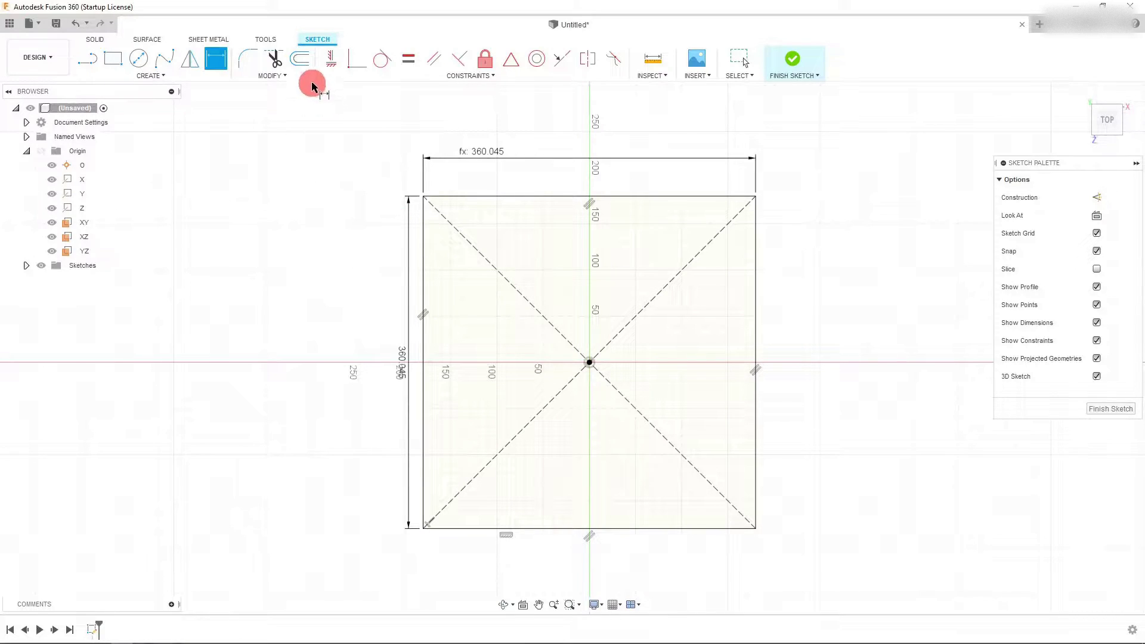
Apply a sketch fillet to all four corners of the square.
{"action": "left_click", "coordinate": [249, 59]}
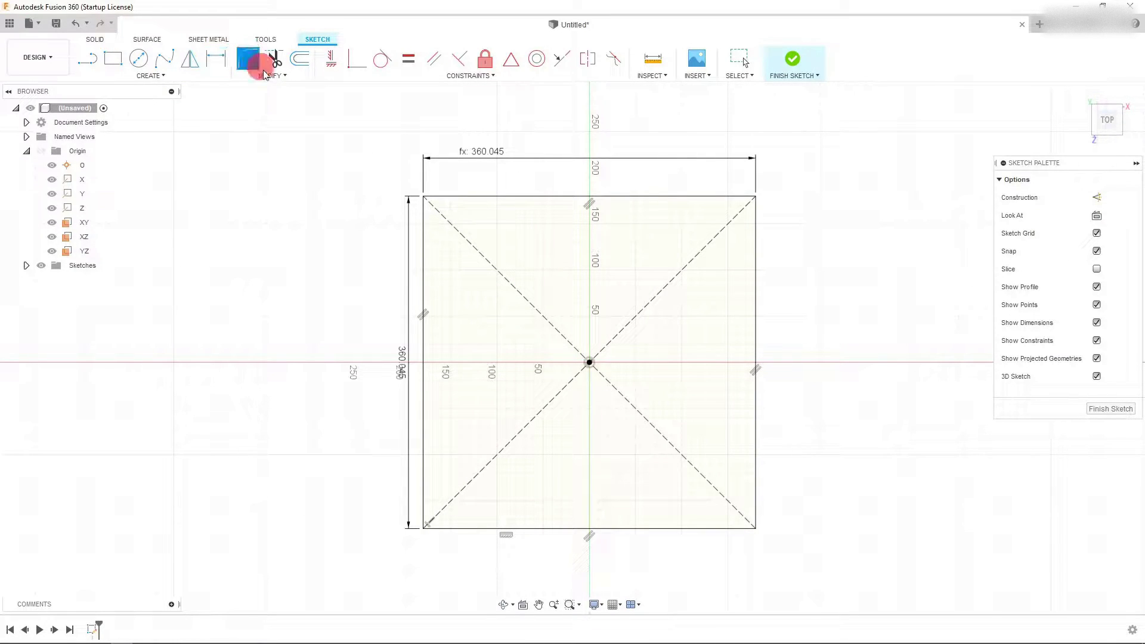
{"action": "left_click", "coordinate": [467, 198]}
{"action": "left_click", "coordinate": [424, 238]}
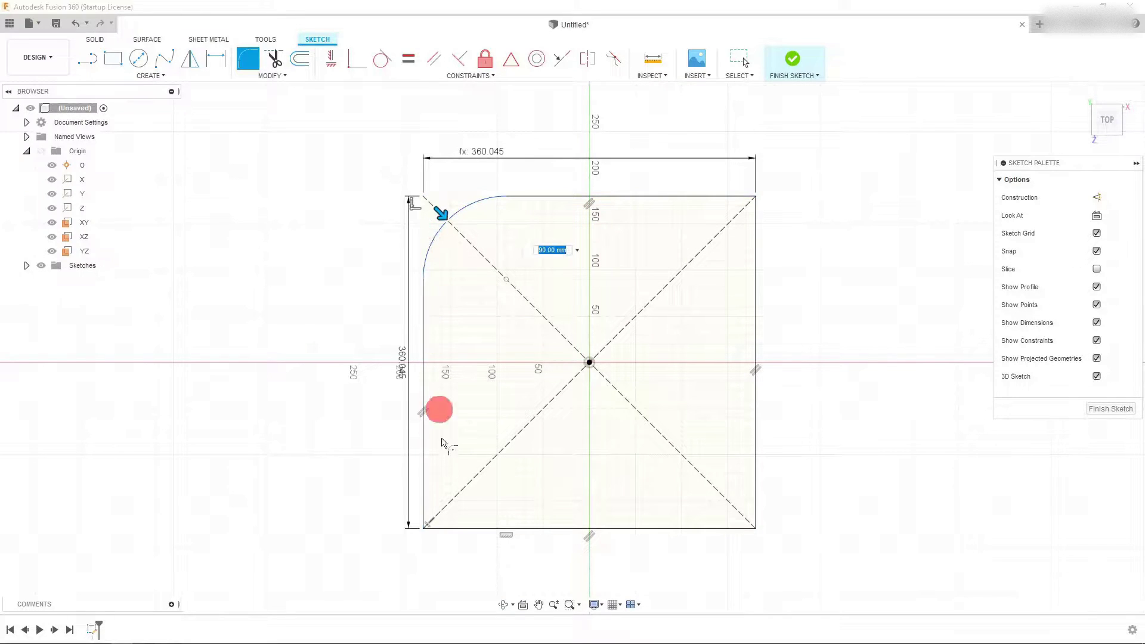
{"action": "left_click", "coordinate": [422, 489]}
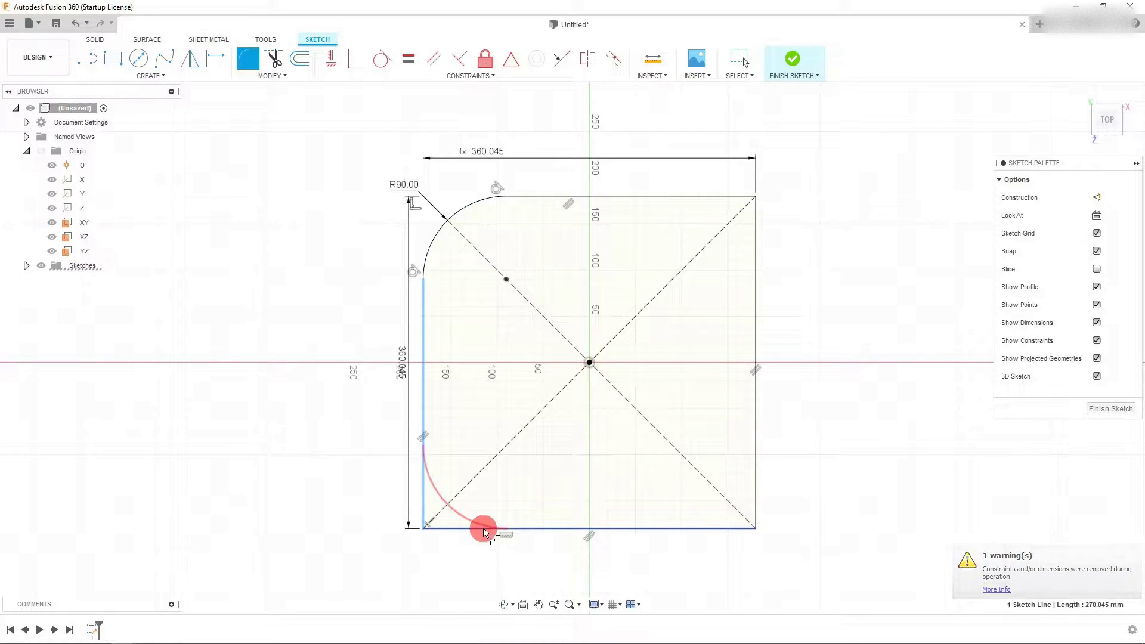
{"action": "left_click", "coordinate": [485, 530]}
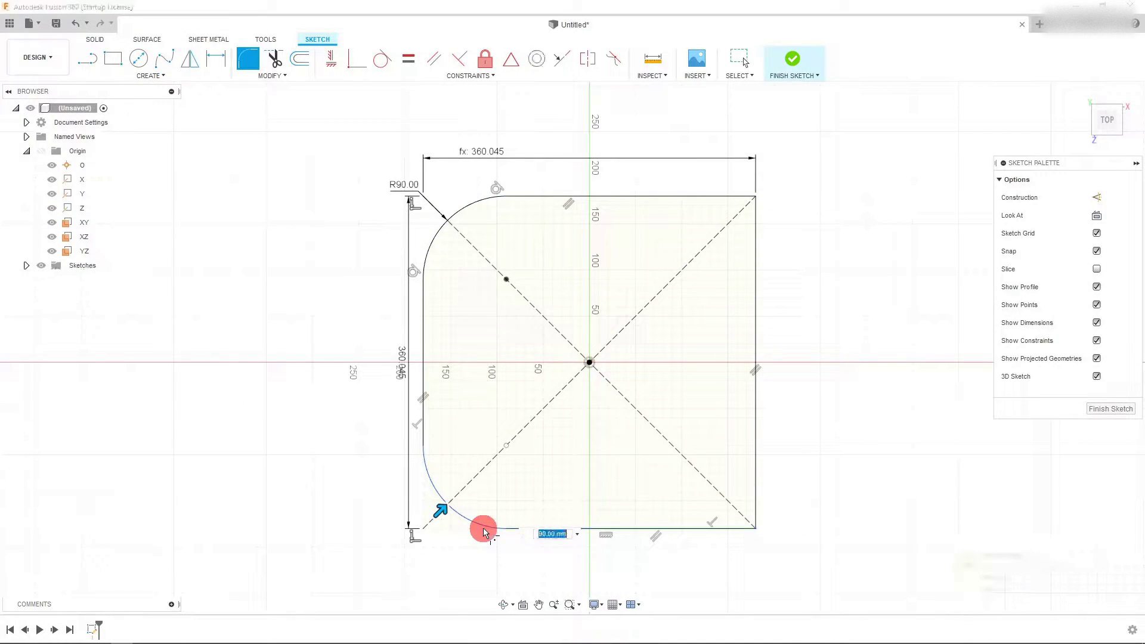
{"action": "left_click", "coordinate": [722, 529]}
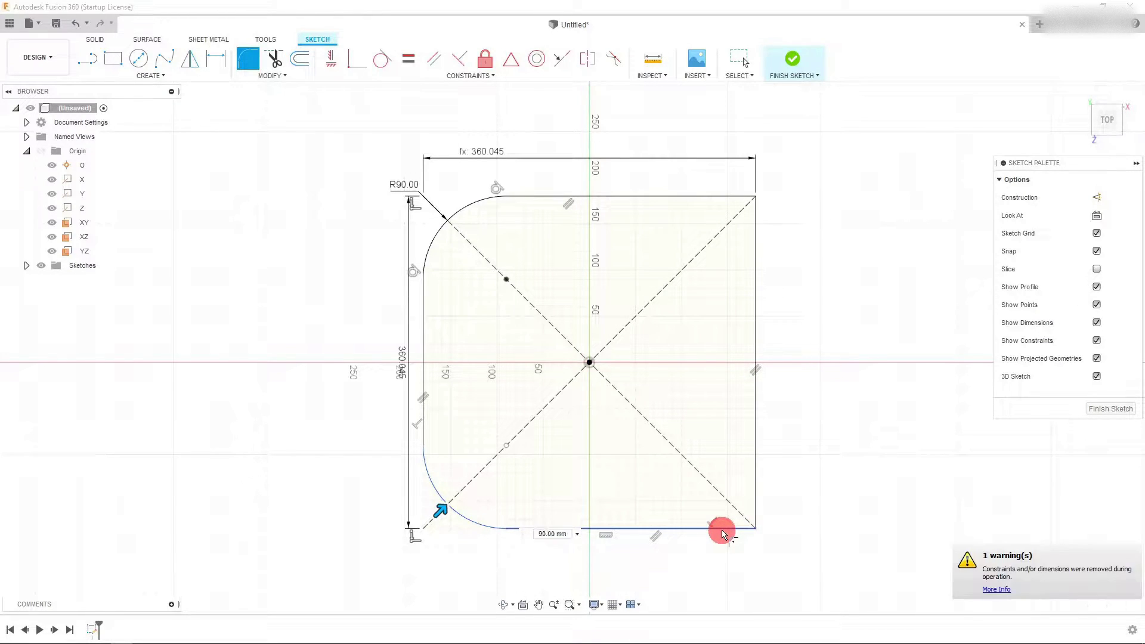
{"action": "left_click", "coordinate": [754, 471]}
{"action": "left_click", "coordinate": [756, 230]}
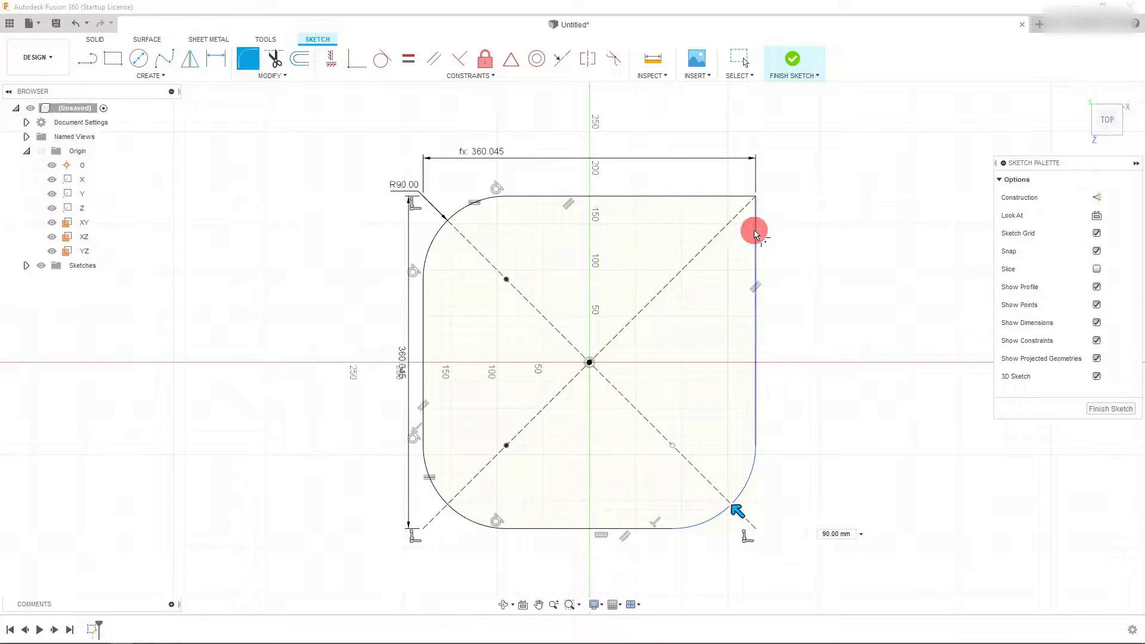
{"action": "left_click", "coordinate": [689, 198]}
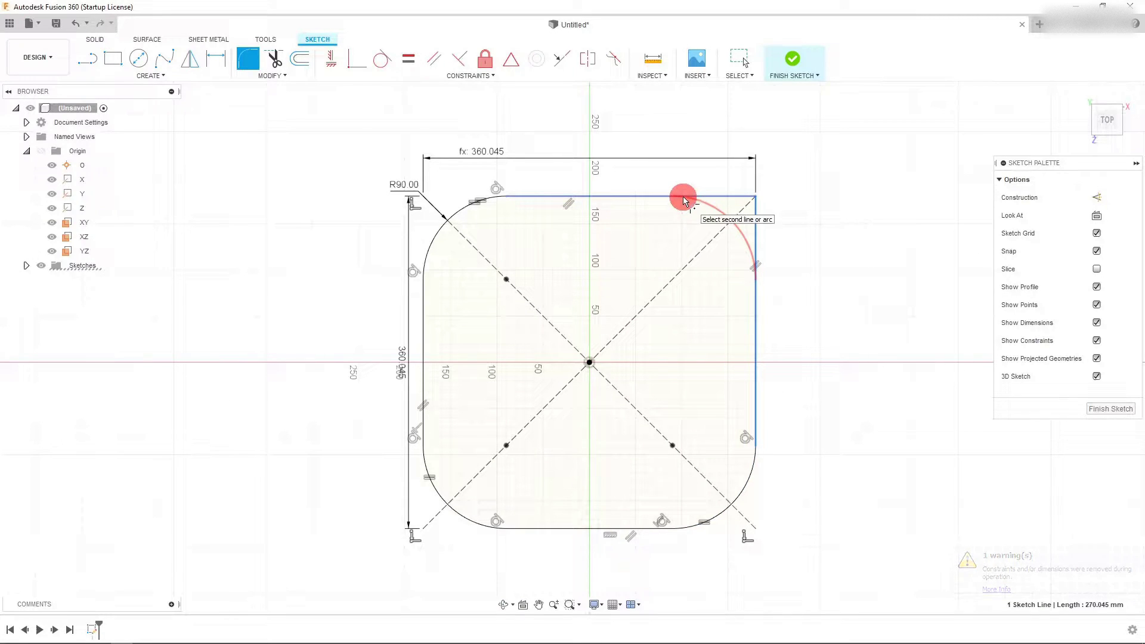
{"action": "left_click", "coordinate": [686, 202]}
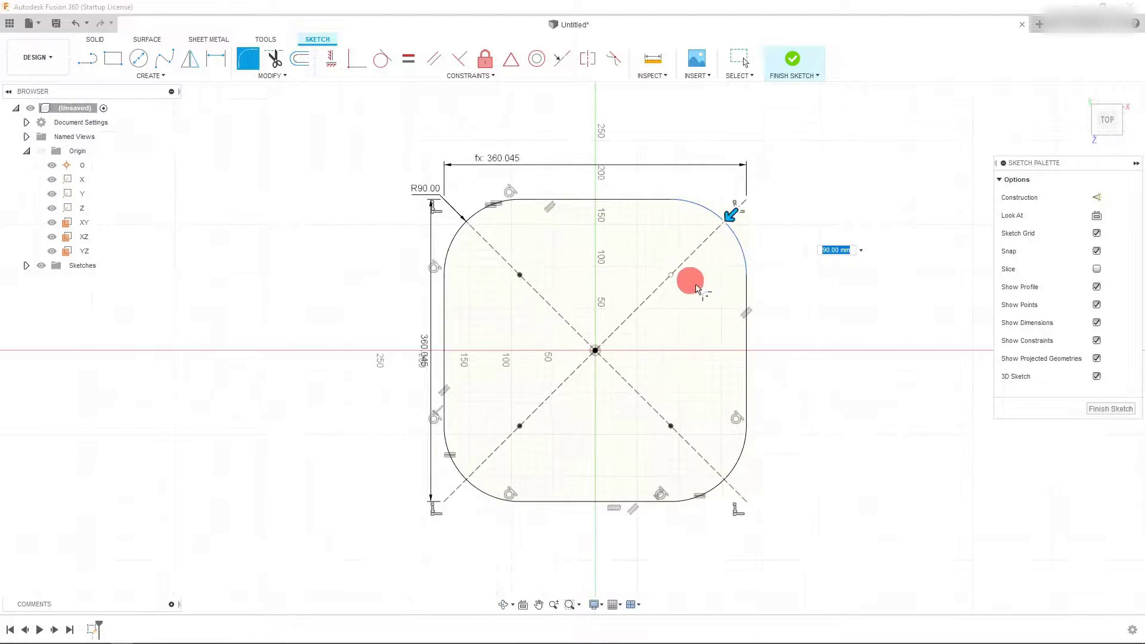
Set the radius of the corner fillets to 40 mm and finish the sketch.
{"action": "scroll", "coordinate": [678, 266], "scroll_direction": "down", "scroll_amount": 1}
{"action": "scroll", "coordinate": [809, 366], "scroll_direction": "up", "scroll_amount": 1}
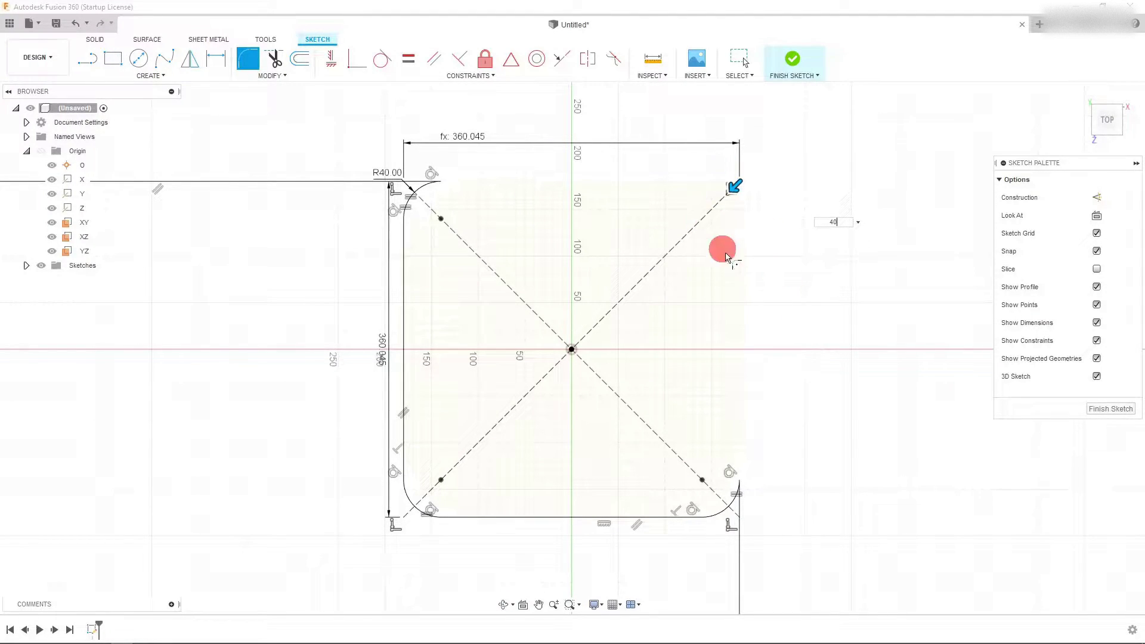
{"action": "scroll", "coordinate": [739, 277], "scroll_direction": "down", "scroll_amount": 2}
{"action": "scroll", "coordinate": [740, 281], "scroll_direction": "up", "scroll_amount": 1}
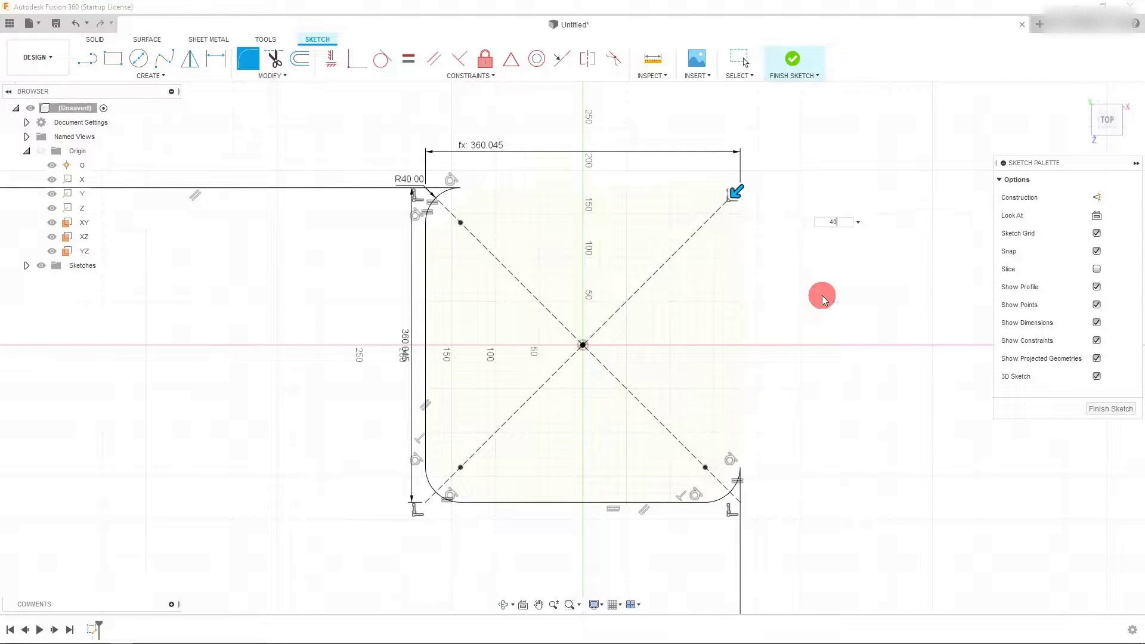
{"action": "key", "text": "Return"}
{"action": "scroll", "coordinate": [743, 305], "scroll_direction": "up", "scroll_amount": 1}
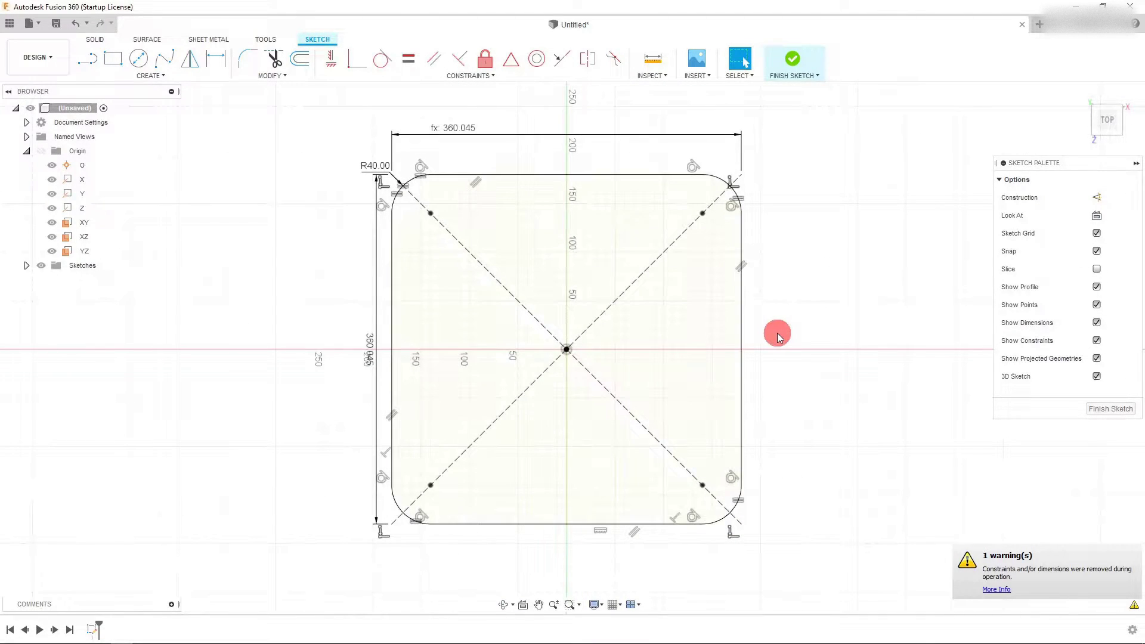
{"action": "scroll", "coordinate": [751, 328], "scroll_direction": "up", "scroll_amount": 1}
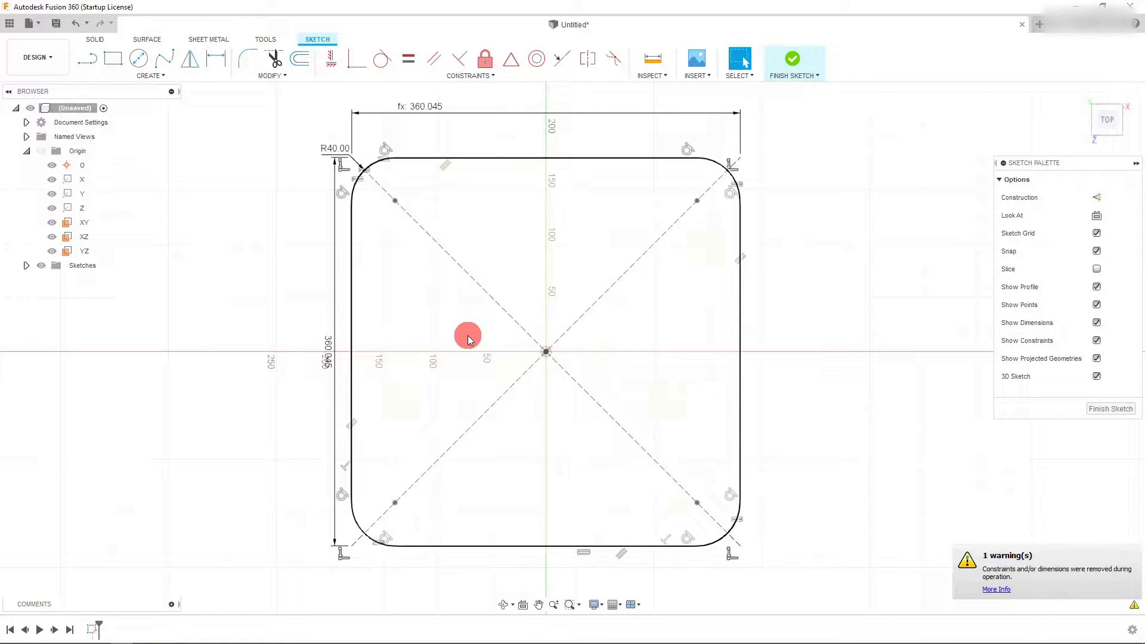
{"action": "left_click", "coordinate": [792, 59]}
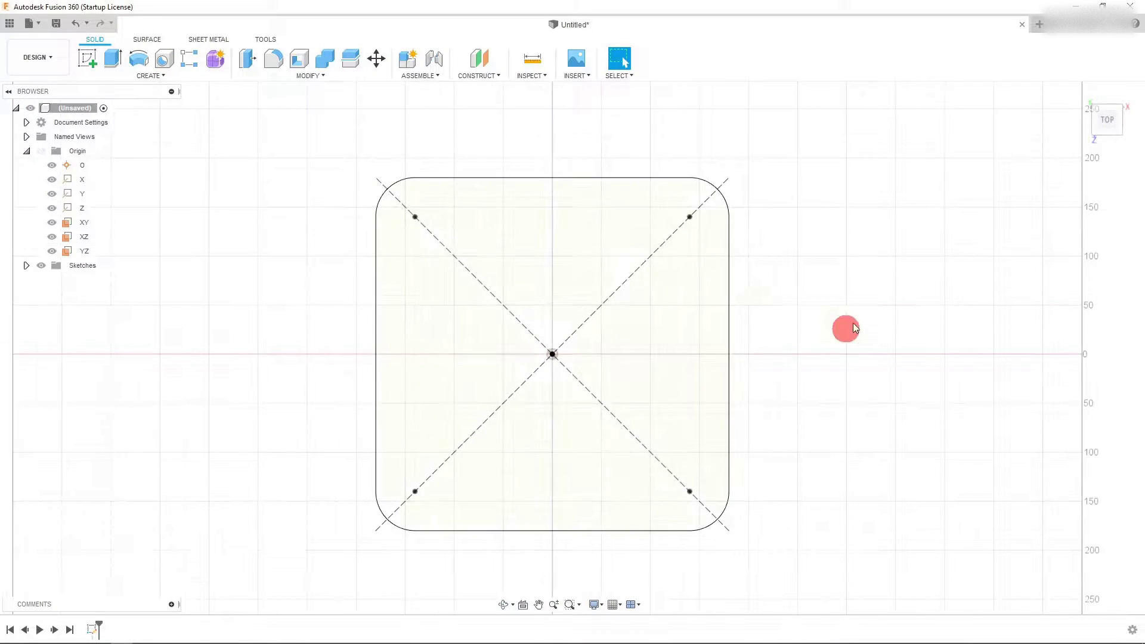
Extrude the rounded square profile 0.85 in upward as a new body with a taper angle of -3 deg.
{"action": "left_click", "coordinate": [1106, 133]}
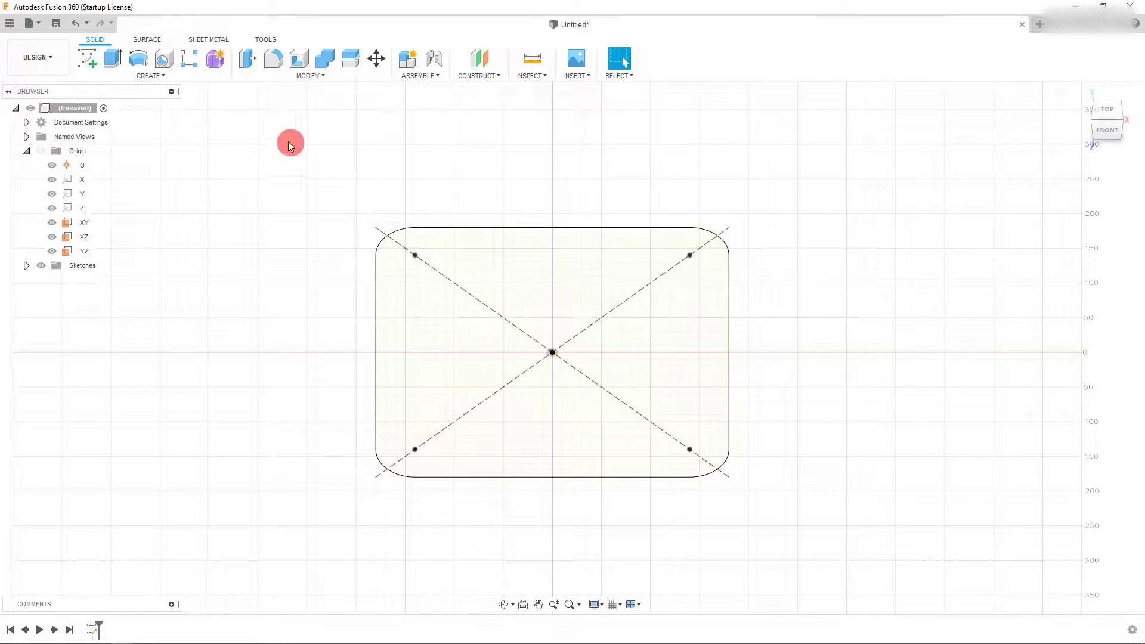
{"action": "left_click", "coordinate": [113, 64]}
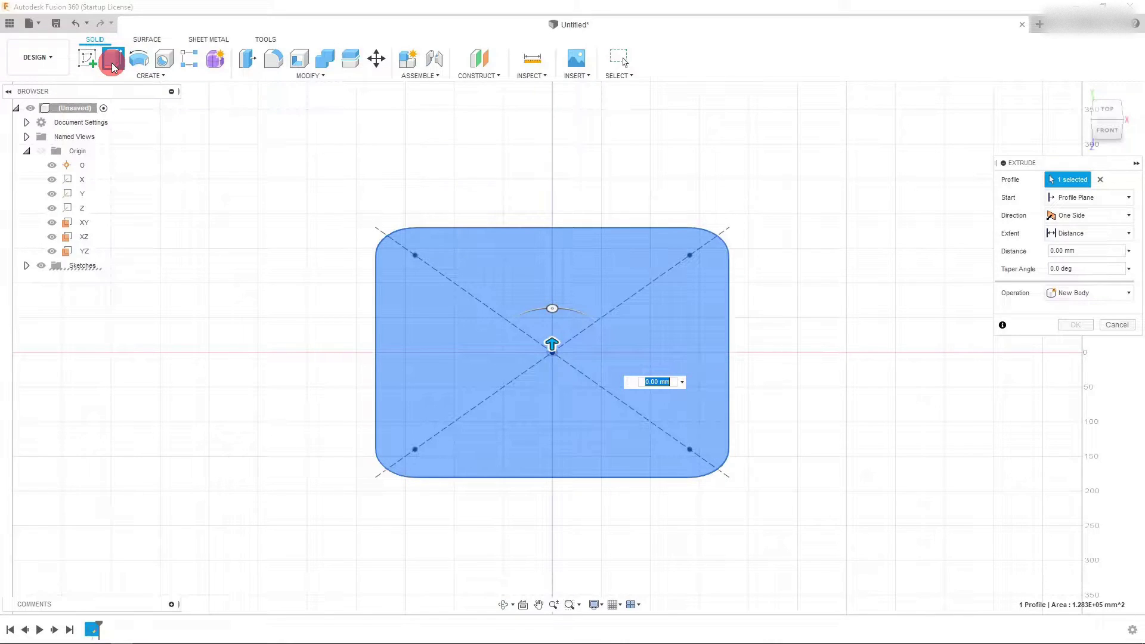
{"action": "type", "text": ".85in"}
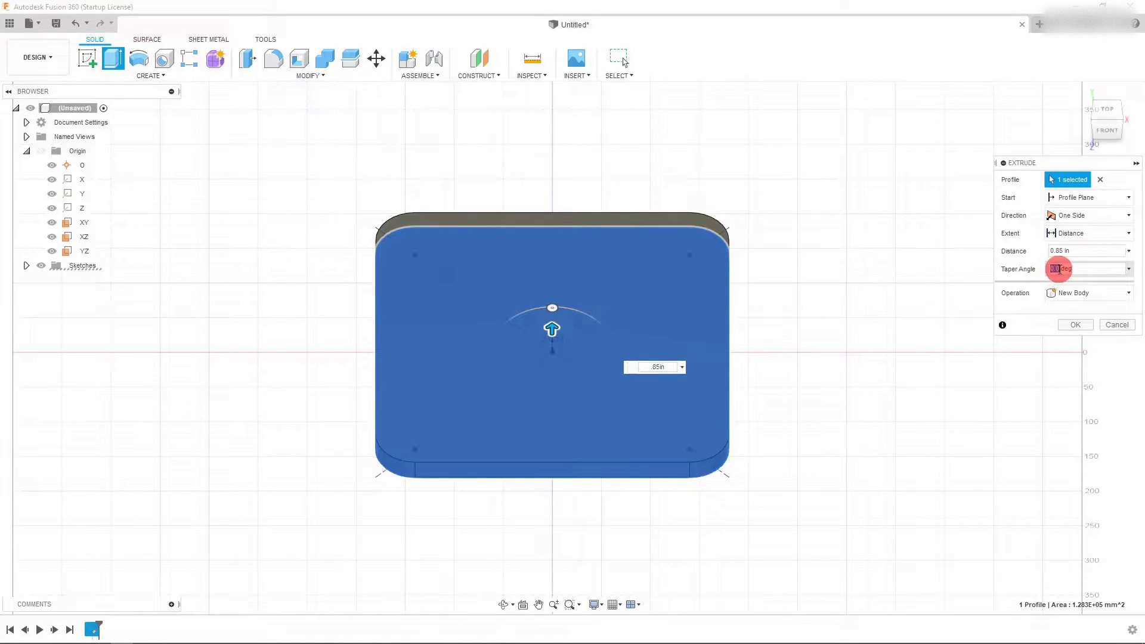
{"action": "type", "text": "3"}
{"action": "left_click", "coordinate": [1089, 282]}
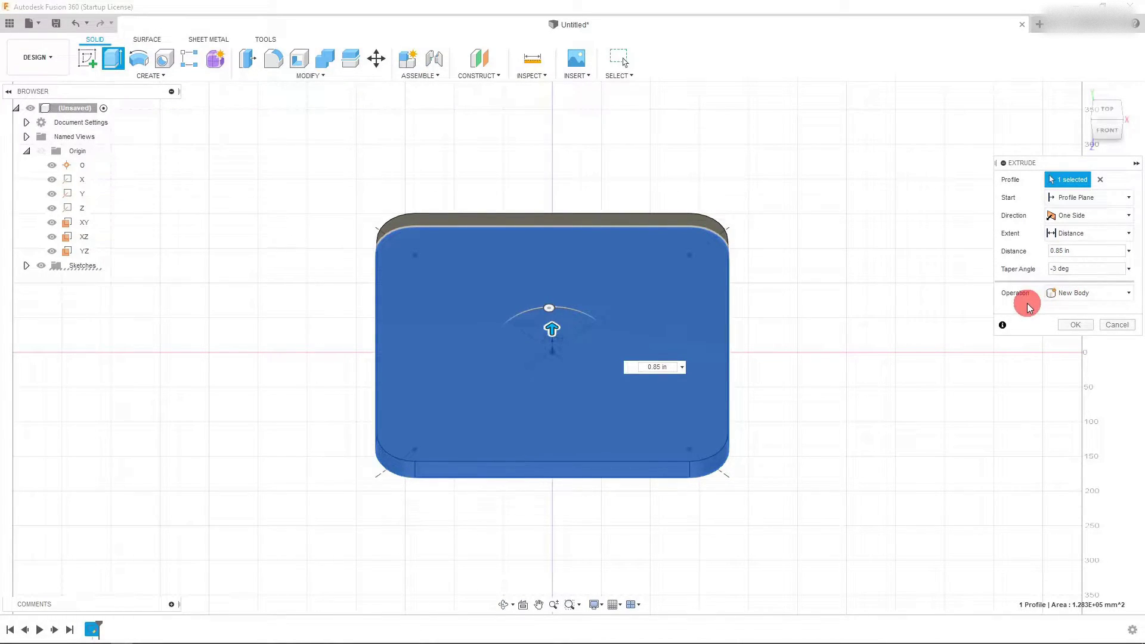
{"action": "left_click", "coordinate": [1111, 150]}
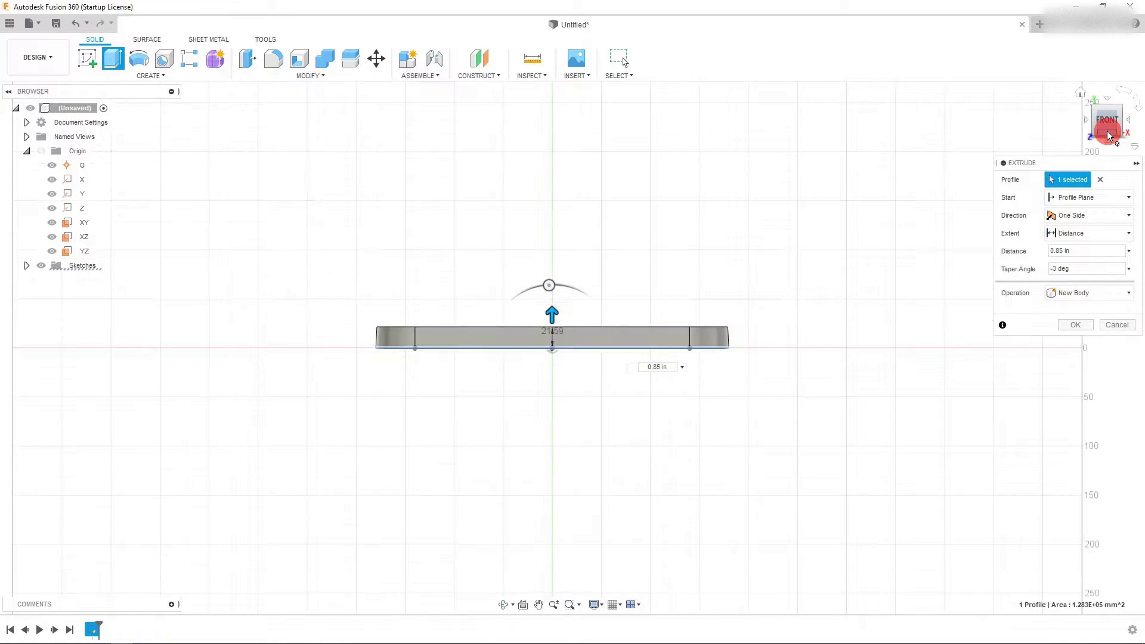
{"action": "scroll", "coordinate": [638, 286], "scroll_direction": "up", "scroll_amount": 3}
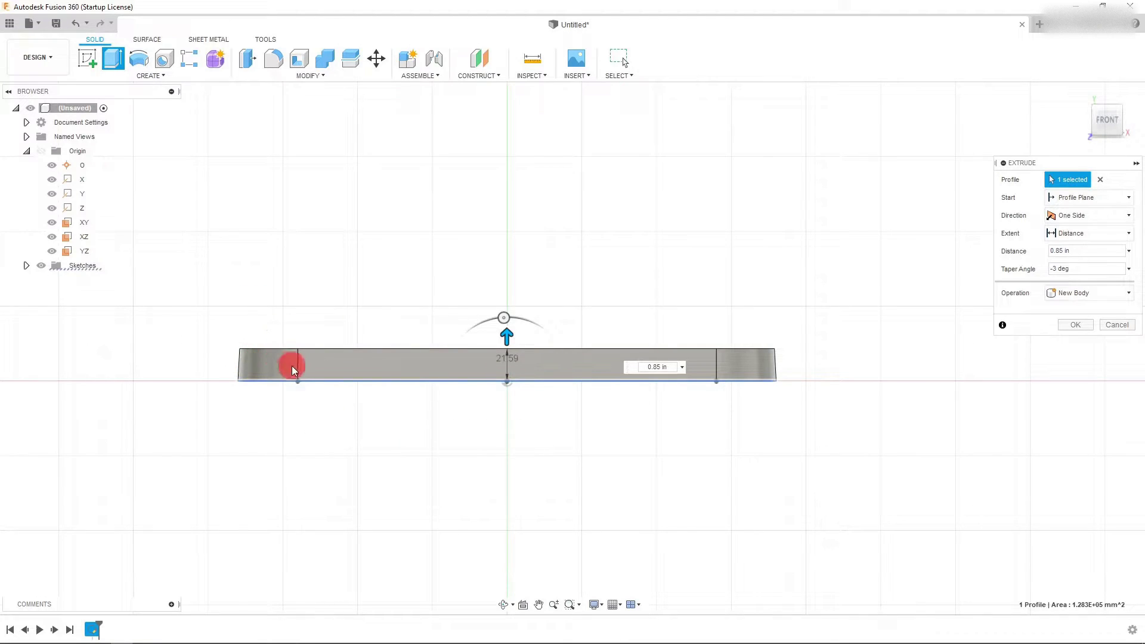
{"action": "left_click", "coordinate": [1064, 328]}
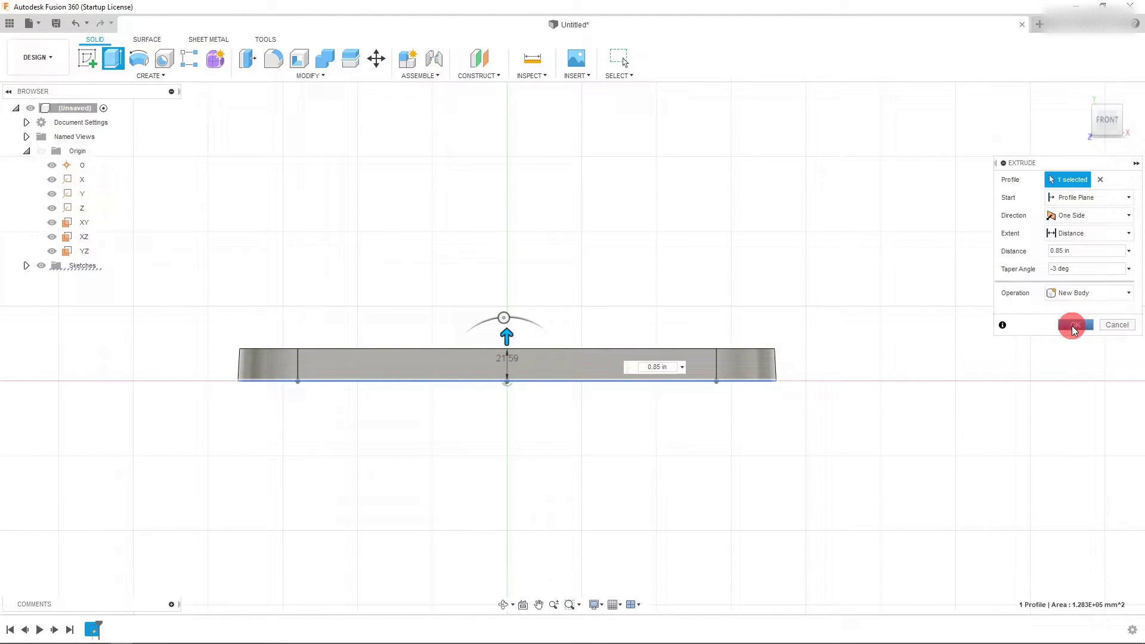
Confirm the tapered extrusion and start a new sketch on the body's bottom face.
{"action": "left_click", "coordinate": [1073, 327]}
{"action": "scroll", "coordinate": [903, 385], "scroll_direction": "down", "scroll_amount": 2}
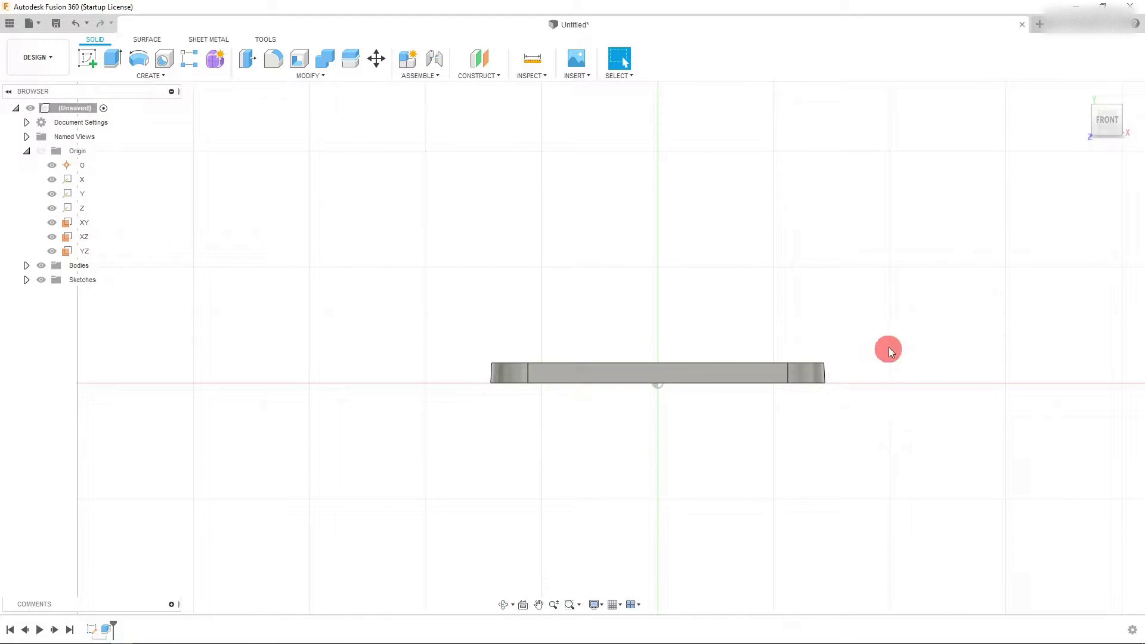
{"action": "left_click", "coordinate": [1110, 101]}
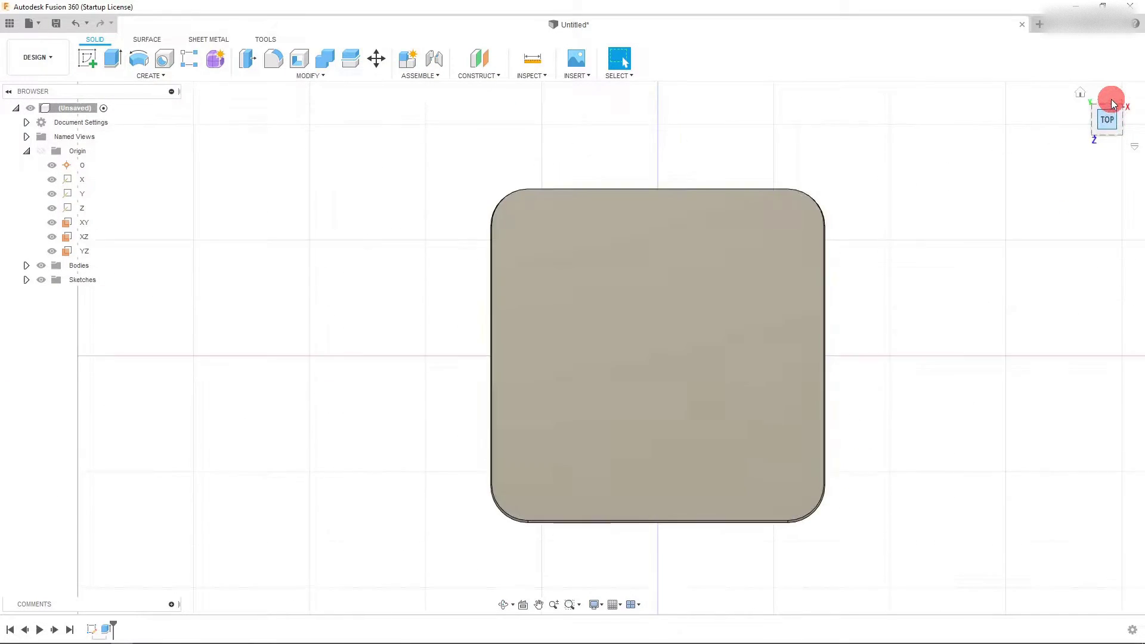
{"action": "left_click", "coordinate": [1107, 142]}
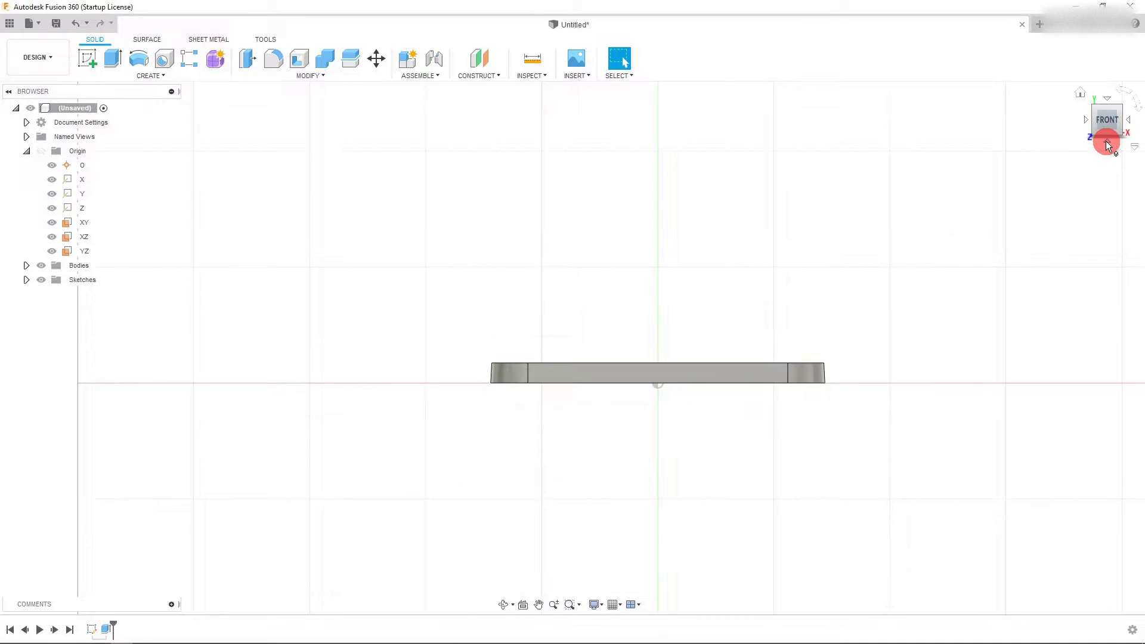
{"action": "left_click", "coordinate": [1107, 147]}
{"action": "left_click", "coordinate": [787, 323]}
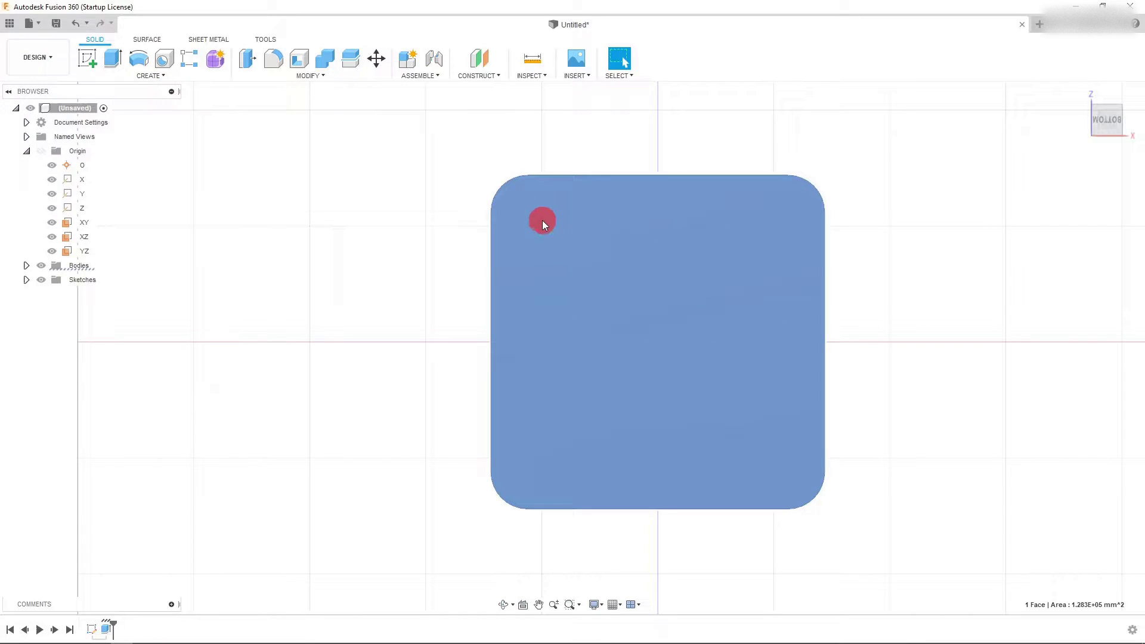
{"action": "left_click", "coordinate": [91, 62]}
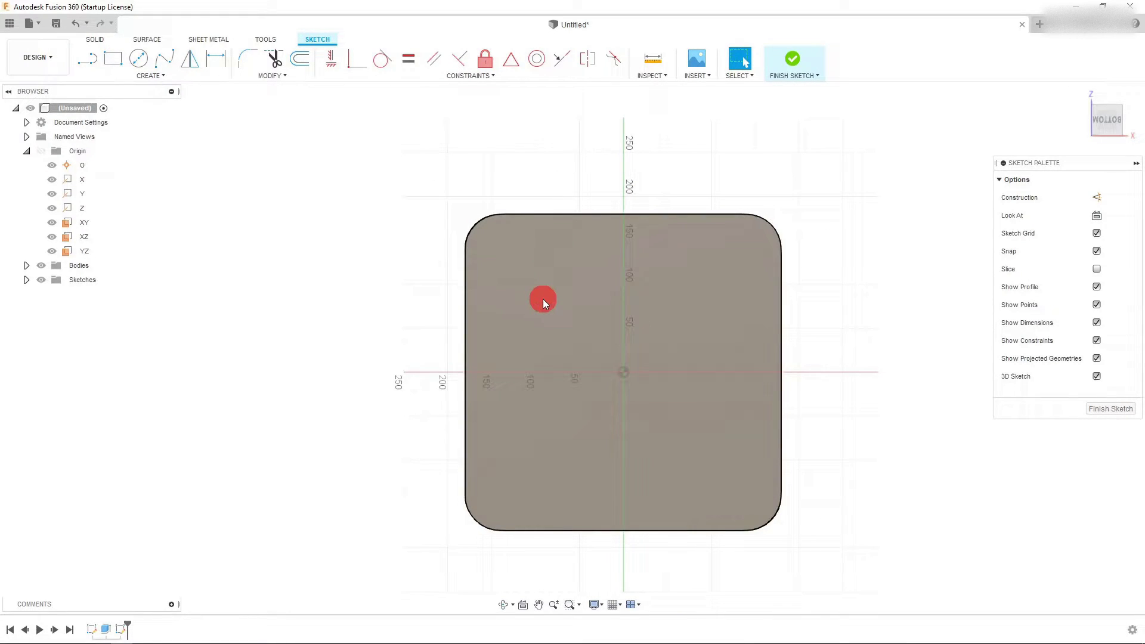
Sketch a vertical center point slot about 90 mm between centers and 35 mm wide in the upper-left part of the face.
{"action": "left_click", "coordinate": [149, 77]}
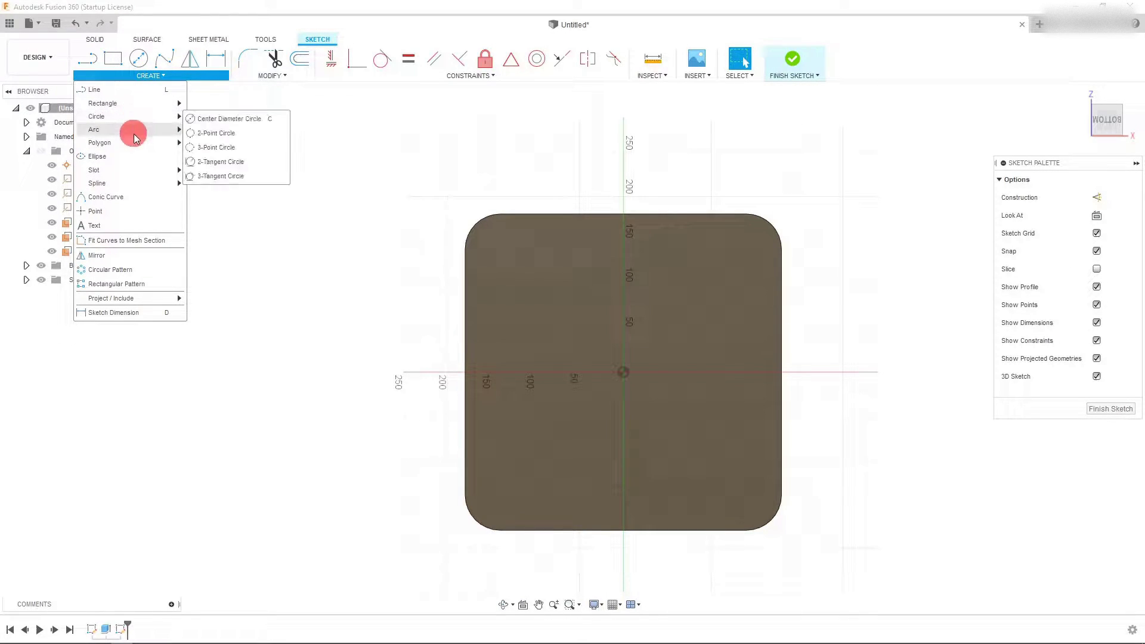
{"action": "mouse_move", "coordinate": [111, 135]}
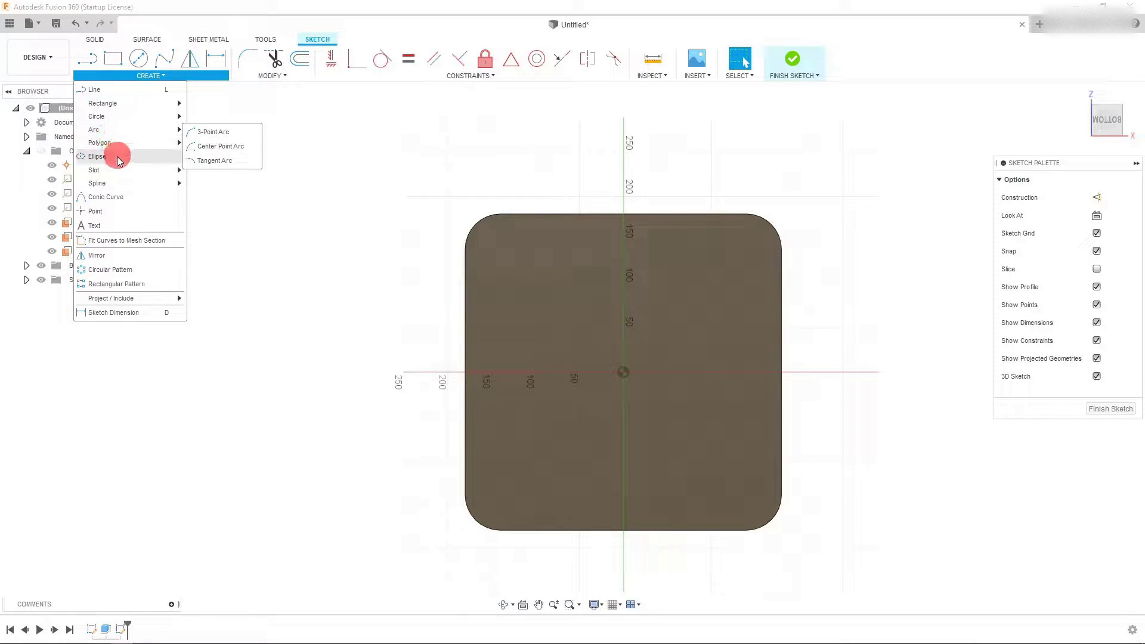
{"action": "mouse_move", "coordinate": [131, 168]}
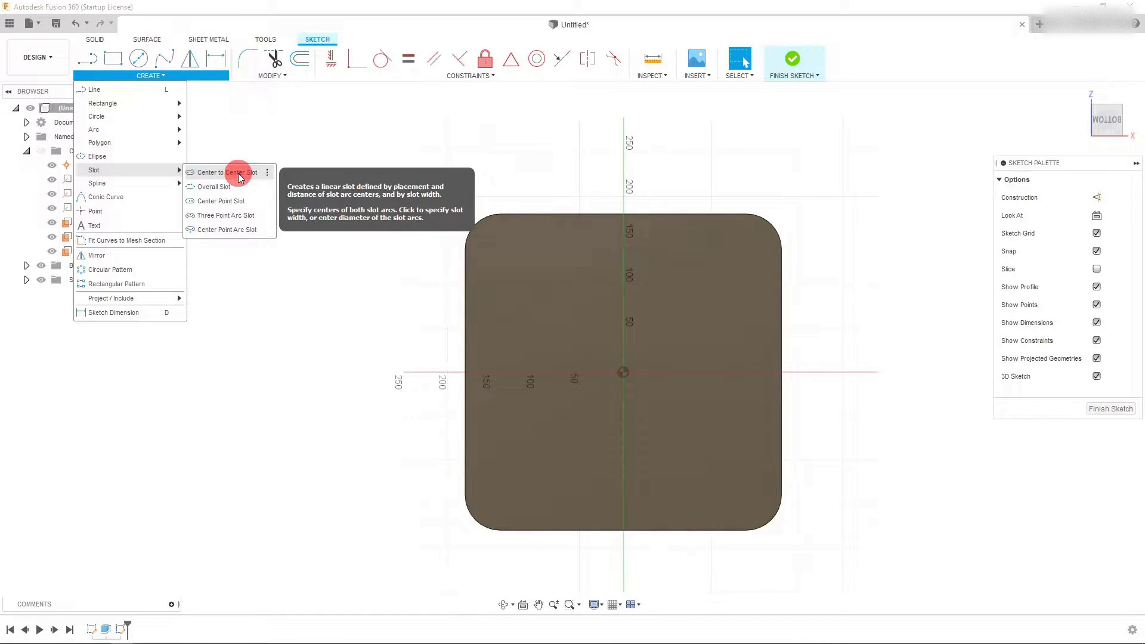
{"action": "left_click", "coordinate": [232, 200]}
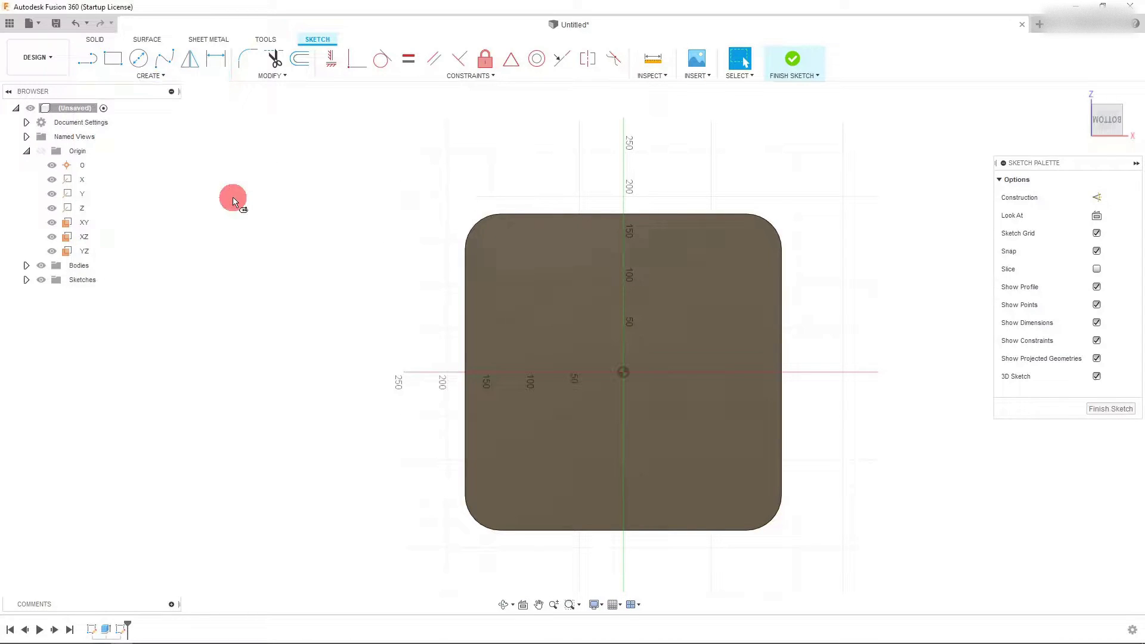
{"action": "scroll", "coordinate": [602, 349], "scroll_direction": "up", "scroll_amount": 5}
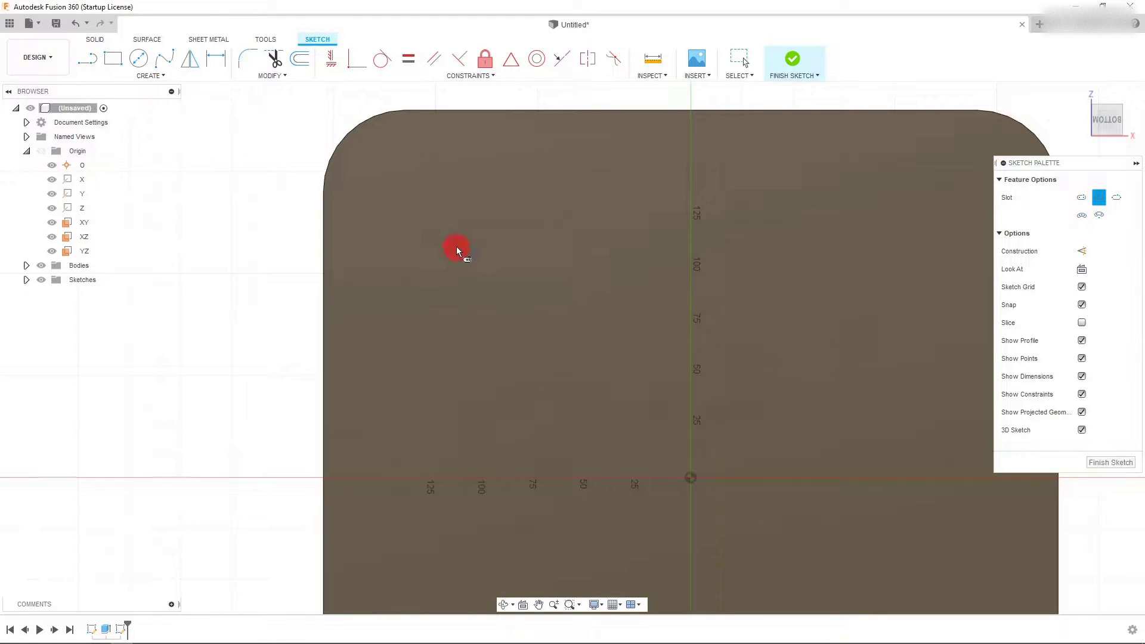
{"action": "left_click", "coordinate": [535, 227]}
{"action": "left_click", "coordinate": [538, 308]}
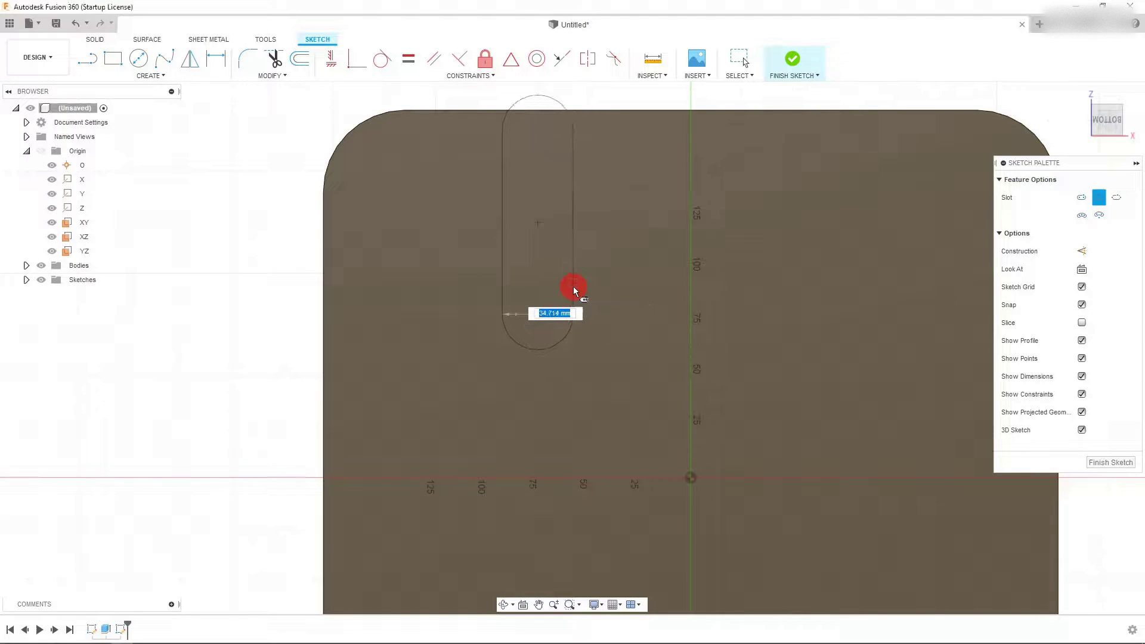
{"action": "key", "text": "Return"}
{"action": "scroll", "coordinate": [585, 396], "scroll_direction": "down", "scroll_amount": 2}
{"action": "scroll", "coordinate": [624, 267], "scroll_direction": "up", "scroll_amount": 1}
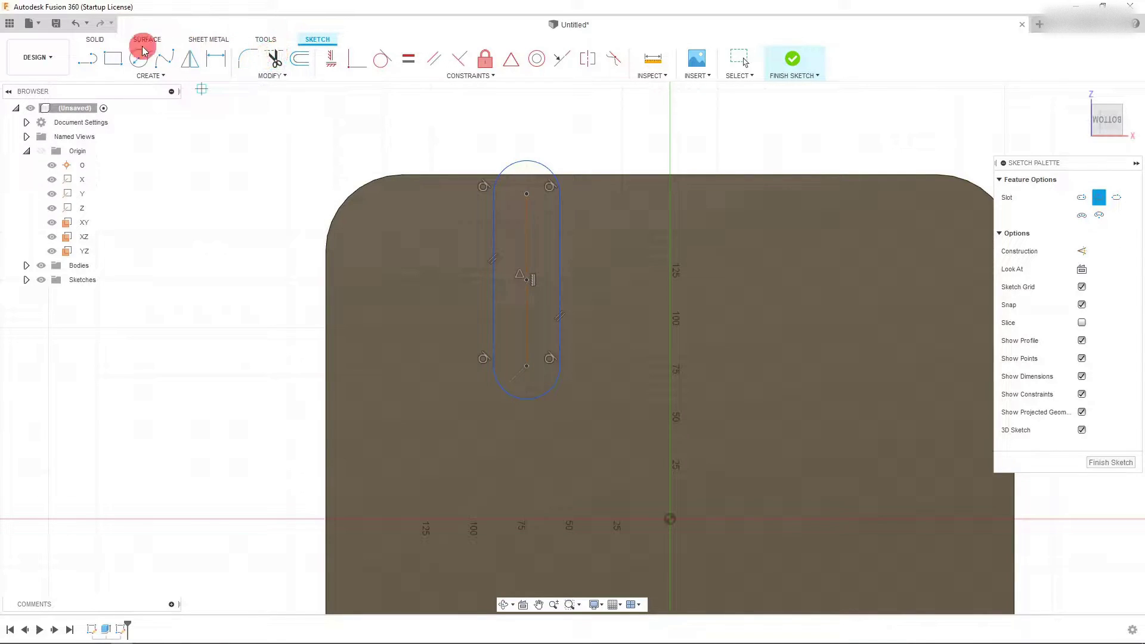
Dimension the slot's center-to-center length at 60 mm.
{"action": "left_click", "coordinate": [213, 58]}
{"action": "left_click", "coordinate": [526, 244]}
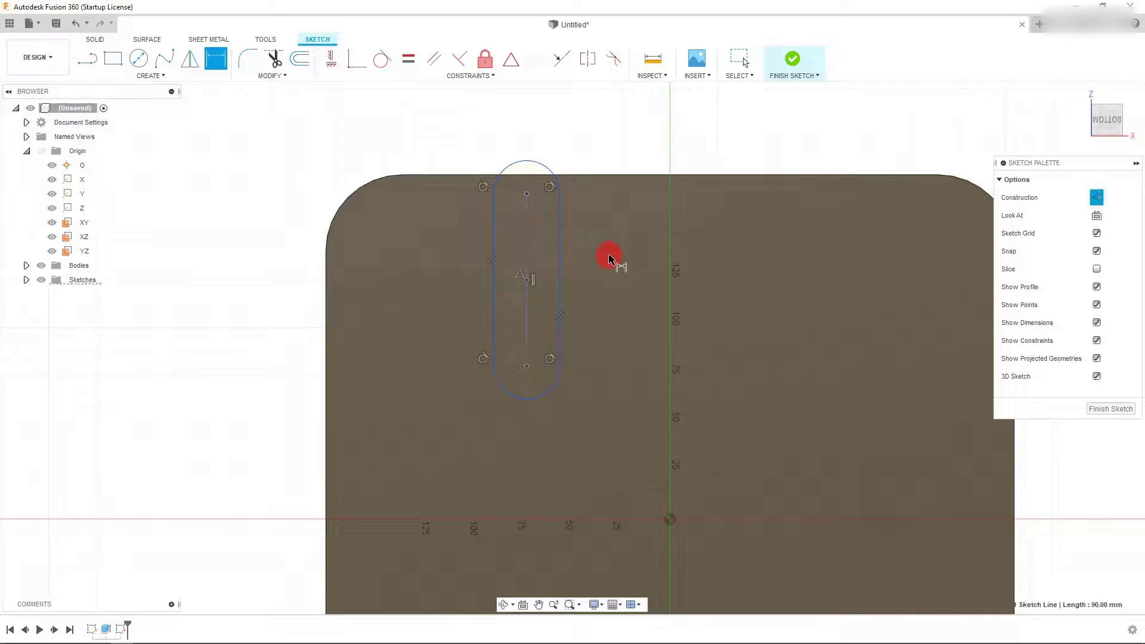
{"action": "left_click", "coordinate": [281, 255]}
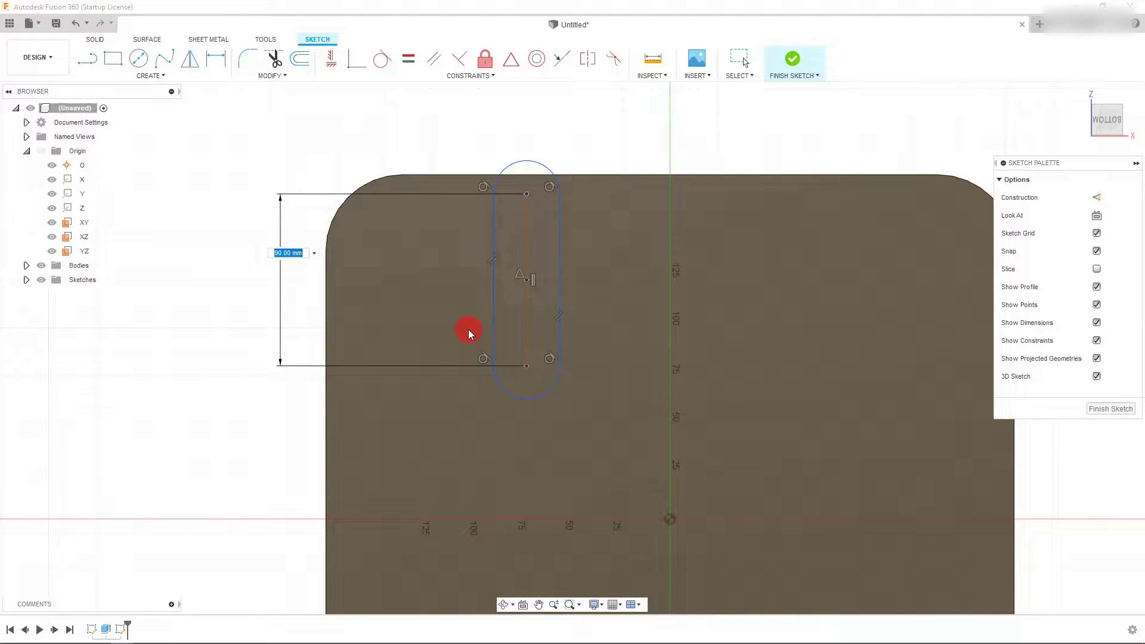
{"action": "type", "text": "60mm"}
{"action": "key", "text": "Return"}
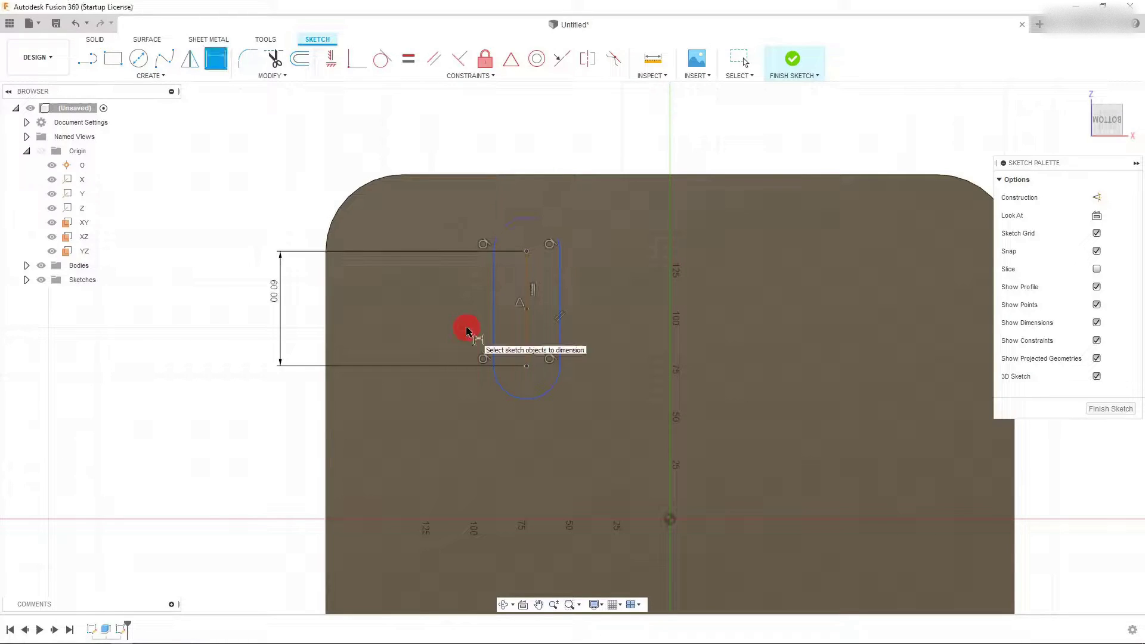
{"action": "key", "text": "Escape"}
Dimension the slot's width at 25 mm between its two straight sides.
{"action": "key", "text": "d"}
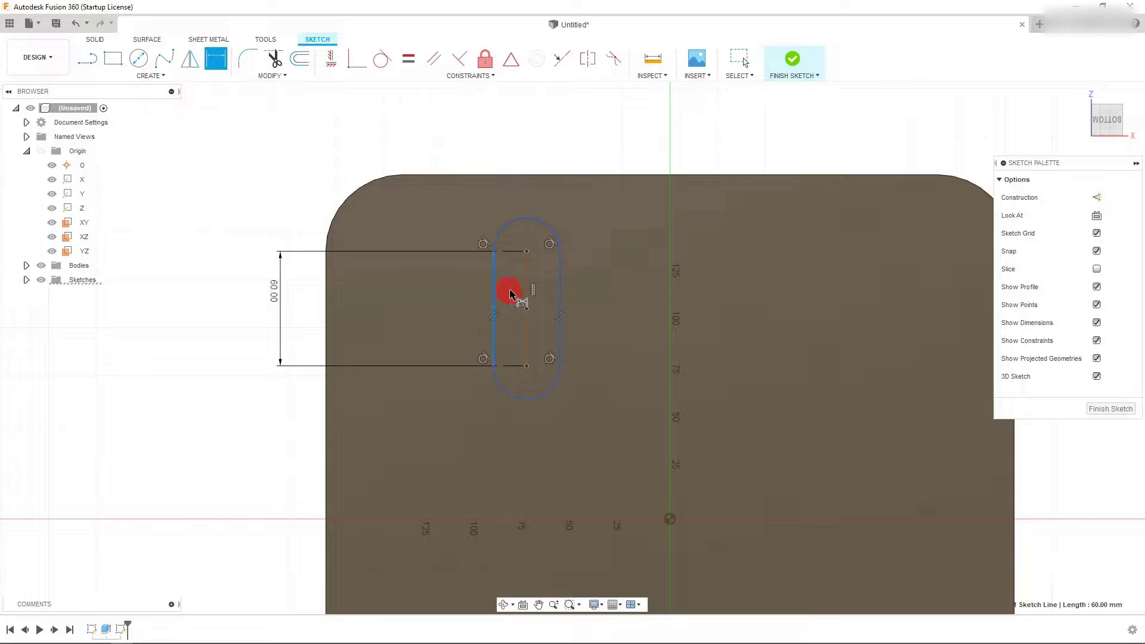
{"action": "left_click", "coordinate": [561, 299]}
{"action": "left_click", "coordinate": [514, 156]}
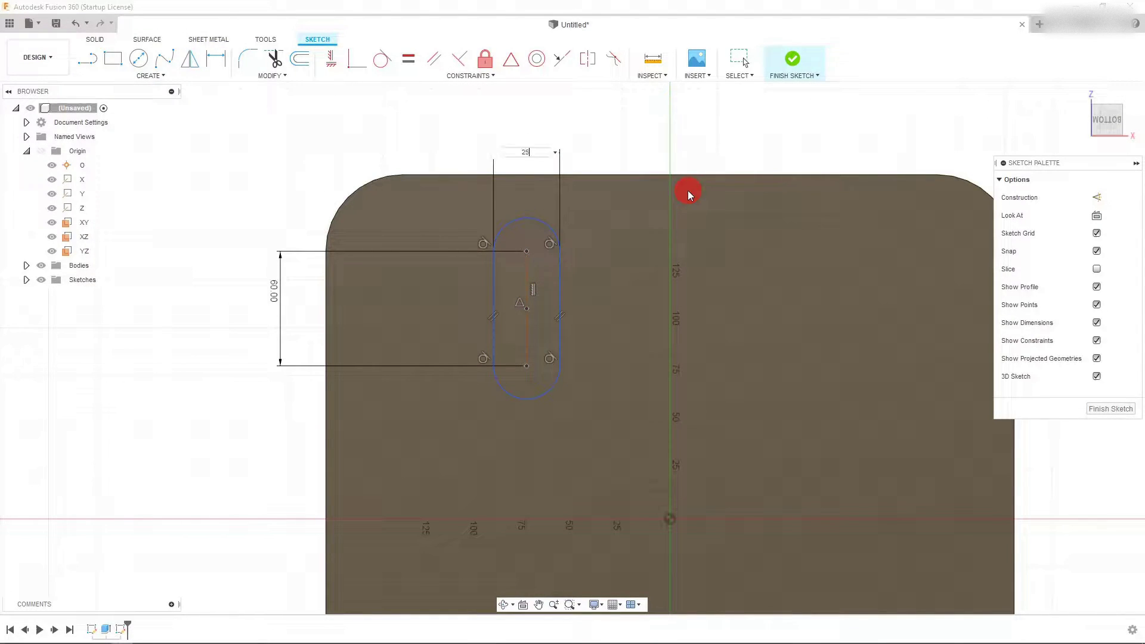
{"action": "key", "text": "Return"}
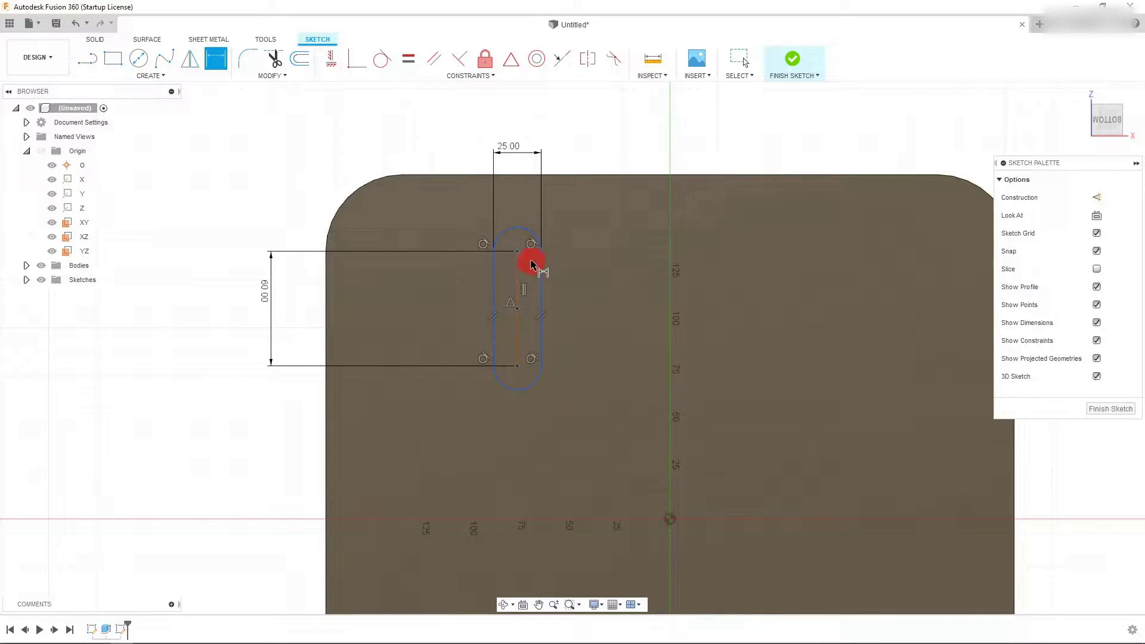
{"action": "key", "text": "Escape"}
Try 50 mm for the slot's center-to-center length, settle on 40 mm, and set its width to 30 mm.
{"action": "double_click", "coordinate": [264, 291]}
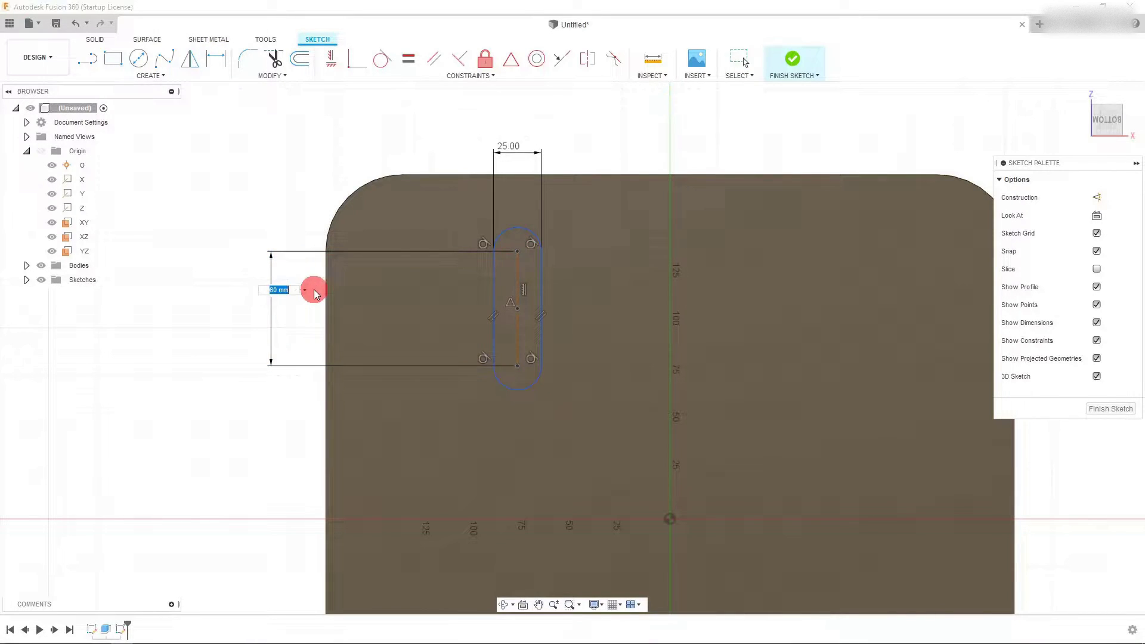
{"action": "key", "text": "Return"}
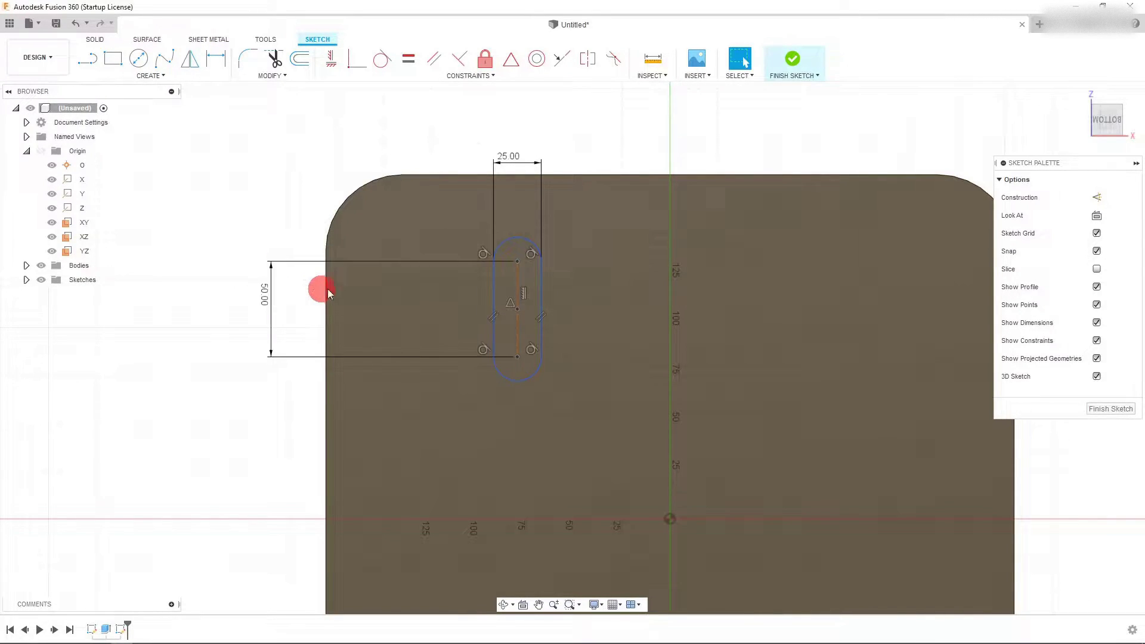
{"action": "double_click", "coordinate": [264, 295]}
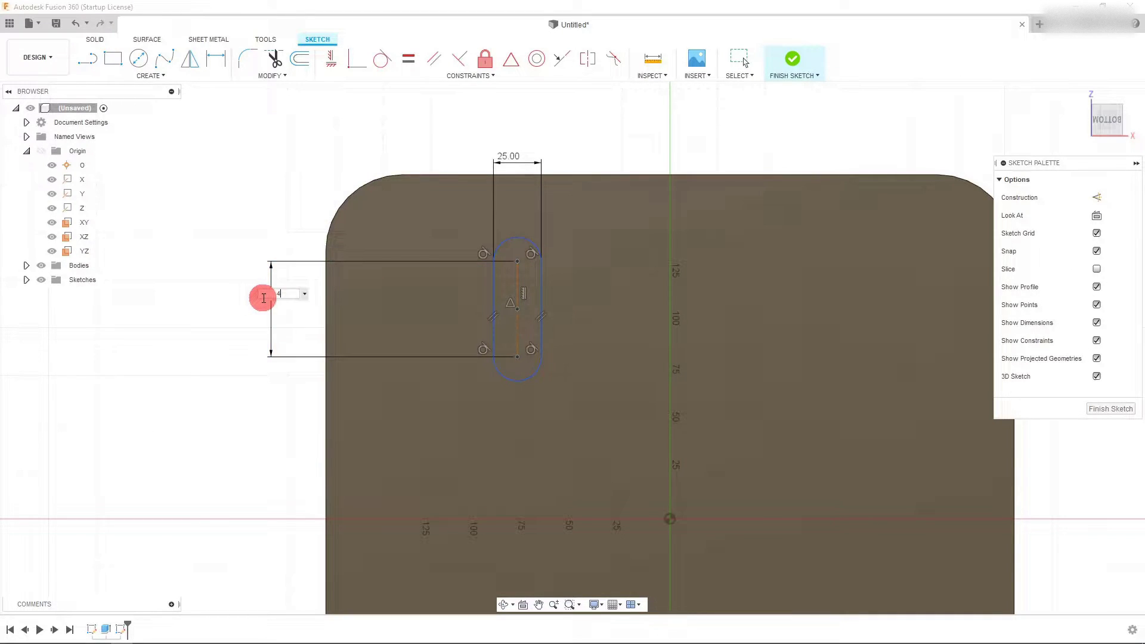
{"action": "key", "text": "Return"}
{"action": "double_click", "coordinate": [513, 171]}
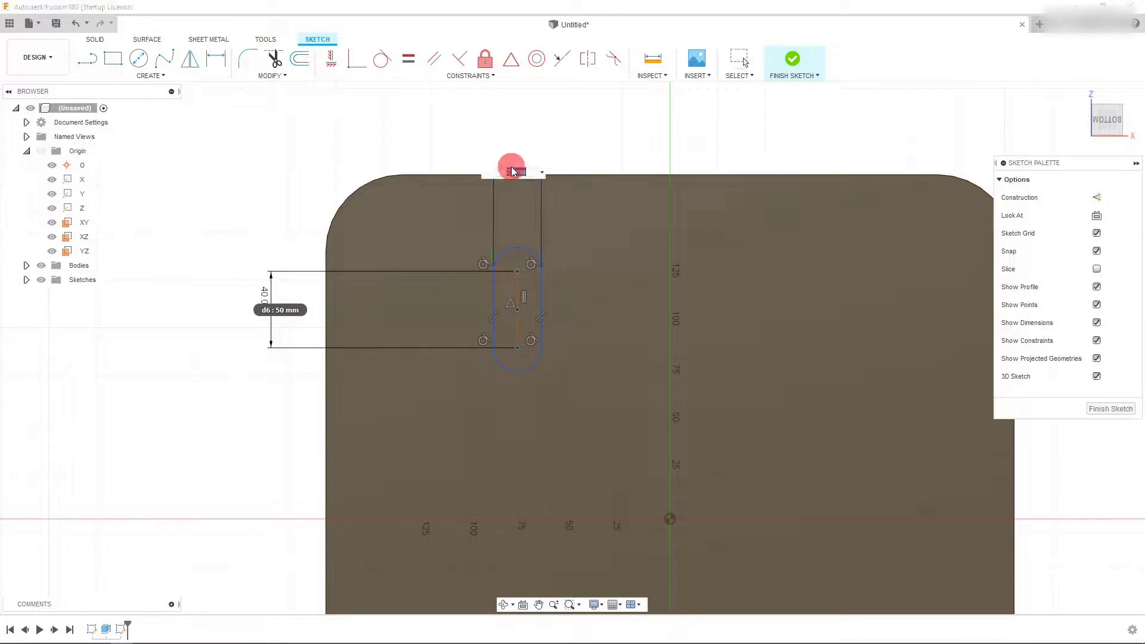
{"action": "type", "text": "30"}
{"action": "key", "text": "Return"}
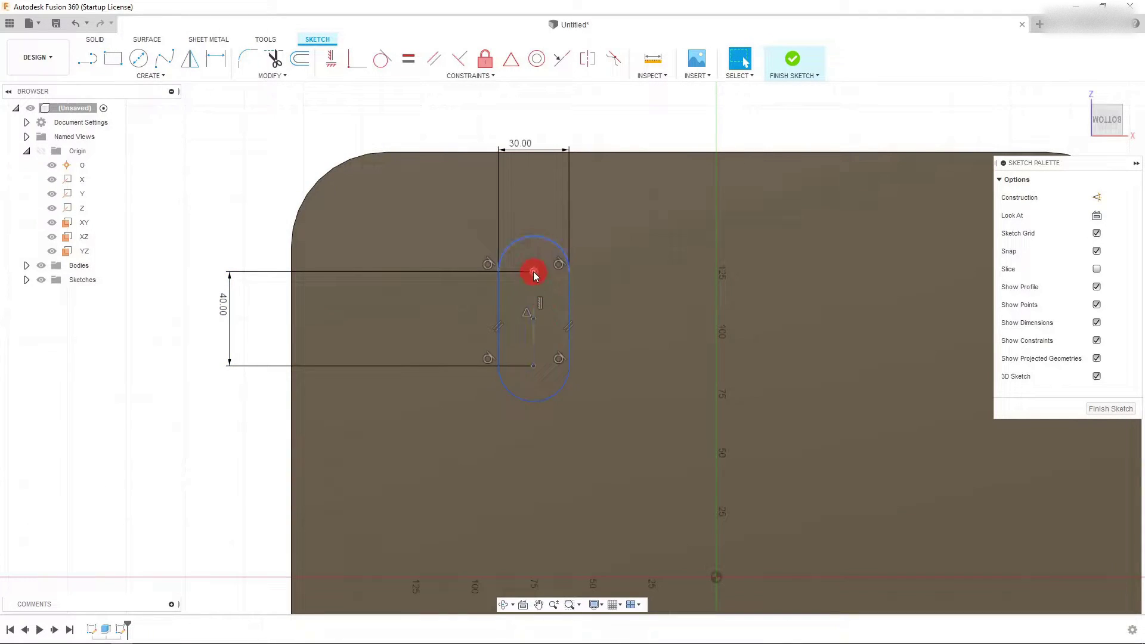
Delete the vertical constraint on the slot's center line.
{"action": "scroll", "coordinate": [572, 281], "scroll_direction": "up", "scroll_amount": 2}
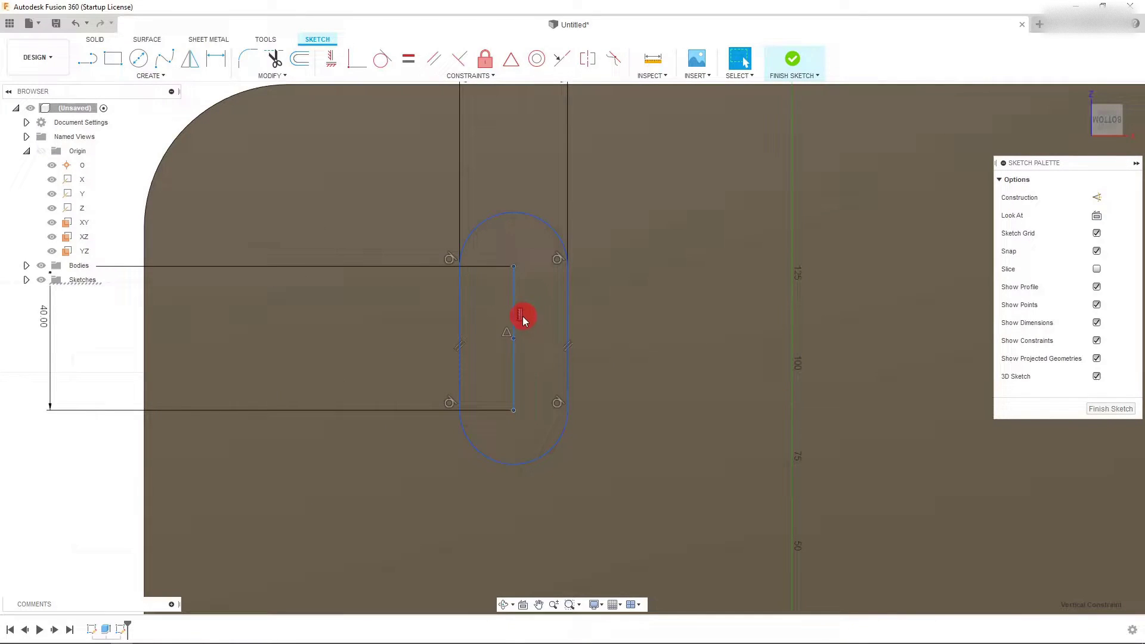
{"action": "left_click", "coordinate": [522, 315]}
{"action": "key", "text": "Delete"}
Move the slot toward the upper-left corner of the face and tilt it about 11 degrees from vertical.
{"action": "scroll", "coordinate": [499, 335], "scroll_direction": "down", "scroll_amount": 3}
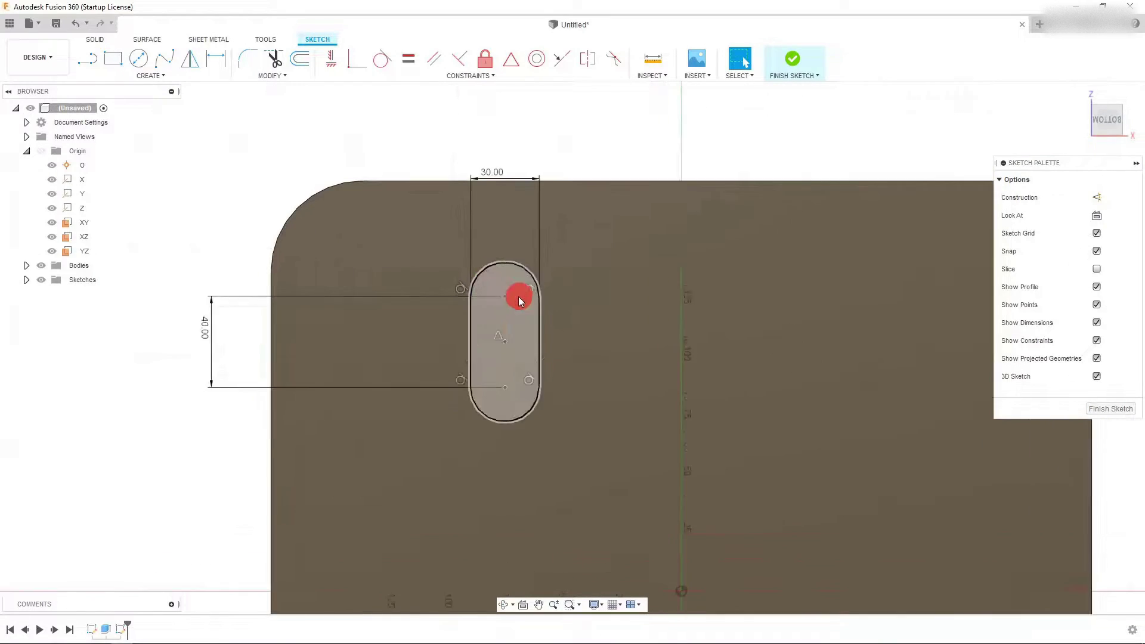
{"action": "scroll", "coordinate": [513, 301], "scroll_direction": "up", "scroll_amount": 1}
{"action": "left_click_drag", "start_coordinate": [506, 297], "coordinate": [333, 308]}
{"action": "left_click", "coordinate": [363, 435]}
{"action": "mouse_move", "coordinate": [358, 408]}
{"action": "left_mouse_down"}
{"action": "mouse_move", "coordinate": [420, 379]}
{"action": "mouse_move", "coordinate": [461, 383]}
{"action": "mouse_move", "coordinate": [419, 392]}
{"action": "left_mouse_up"}
{"action": "scroll", "coordinate": [399, 222], "scroll_direction": "down", "scroll_amount": 3}
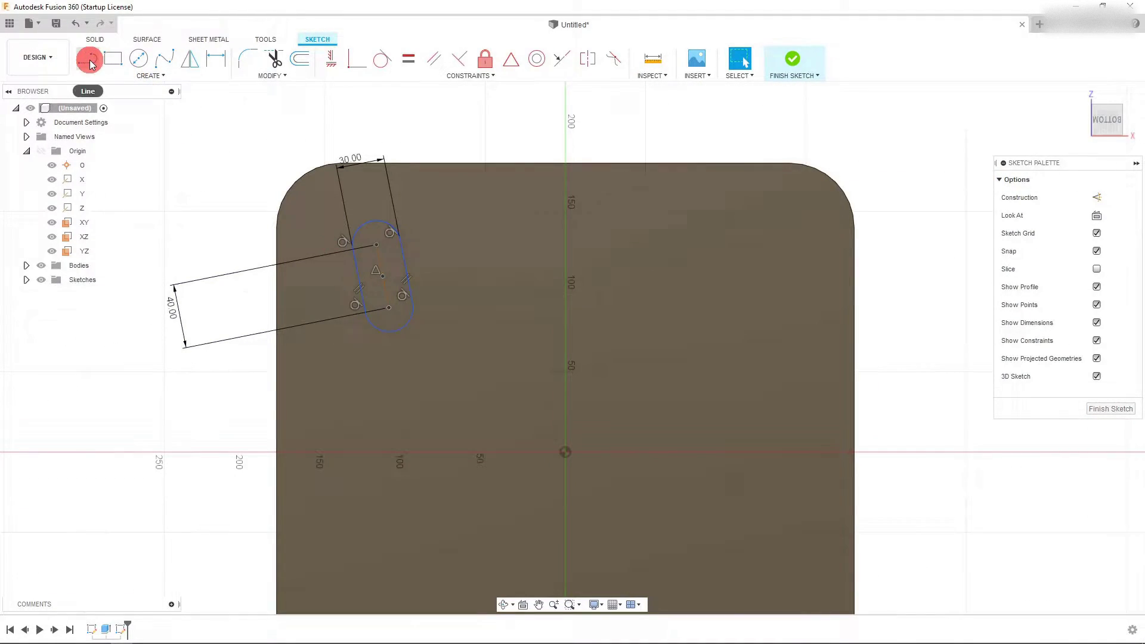
Draw a vertical line from the origin to just beyond the upper edge of the face.
{"action": "left_click", "coordinate": [88, 58]}
{"action": "left_click", "coordinate": [573, 444]}
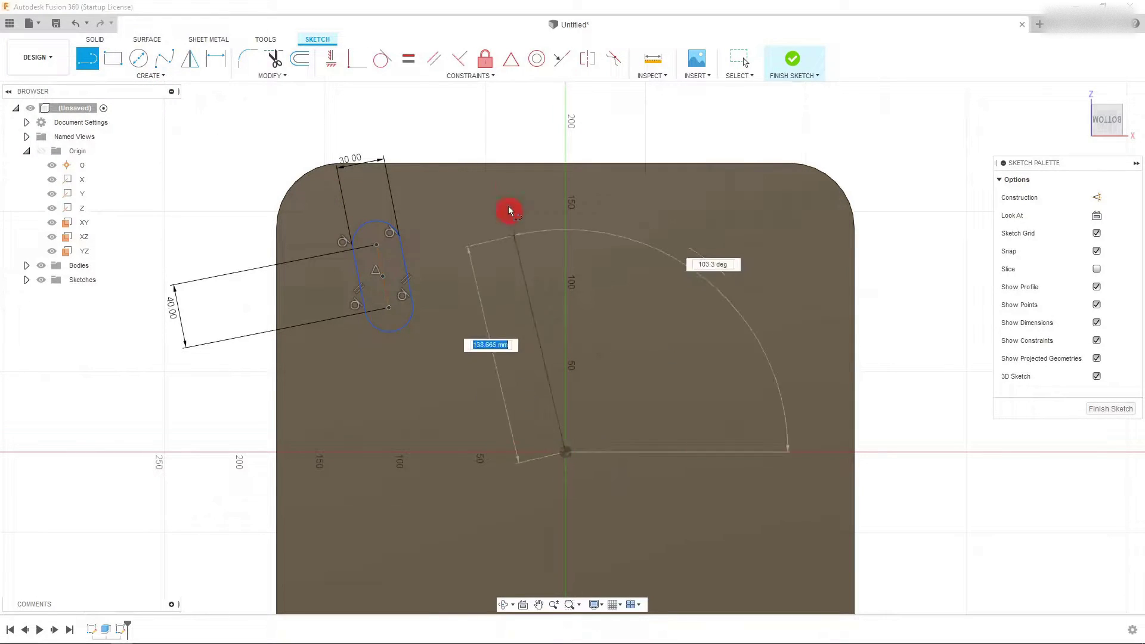
{"action": "left_click", "coordinate": [563, 125]}
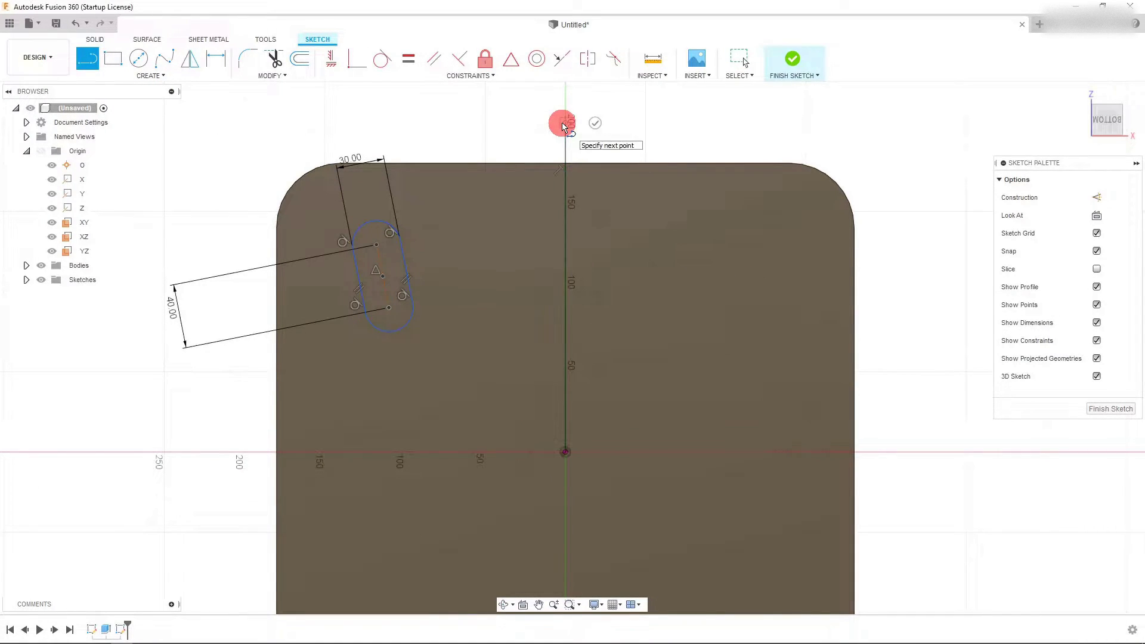
{"action": "key", "text": "Escape"}
Dimension the angle between the slot's center line and the vertical line so that the slot slants at 45 degrees.
{"action": "left_click", "coordinate": [219, 60]}
{"action": "left_click", "coordinate": [383, 268]}
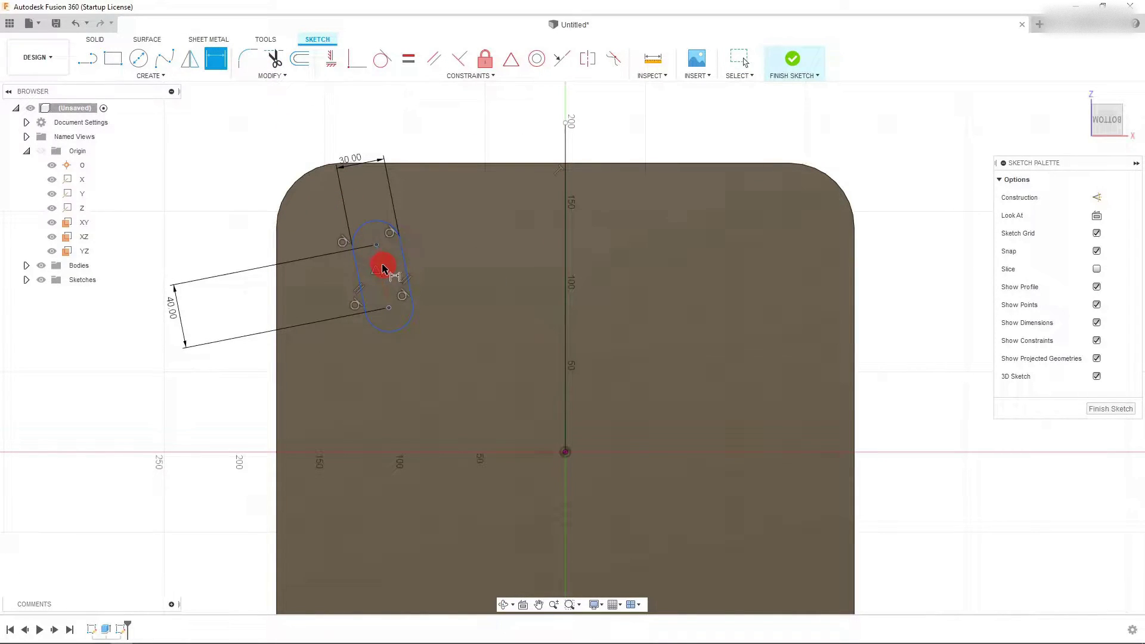
{"action": "left_click", "coordinate": [566, 290]}
{"action": "left_click", "coordinate": [452, 123]}
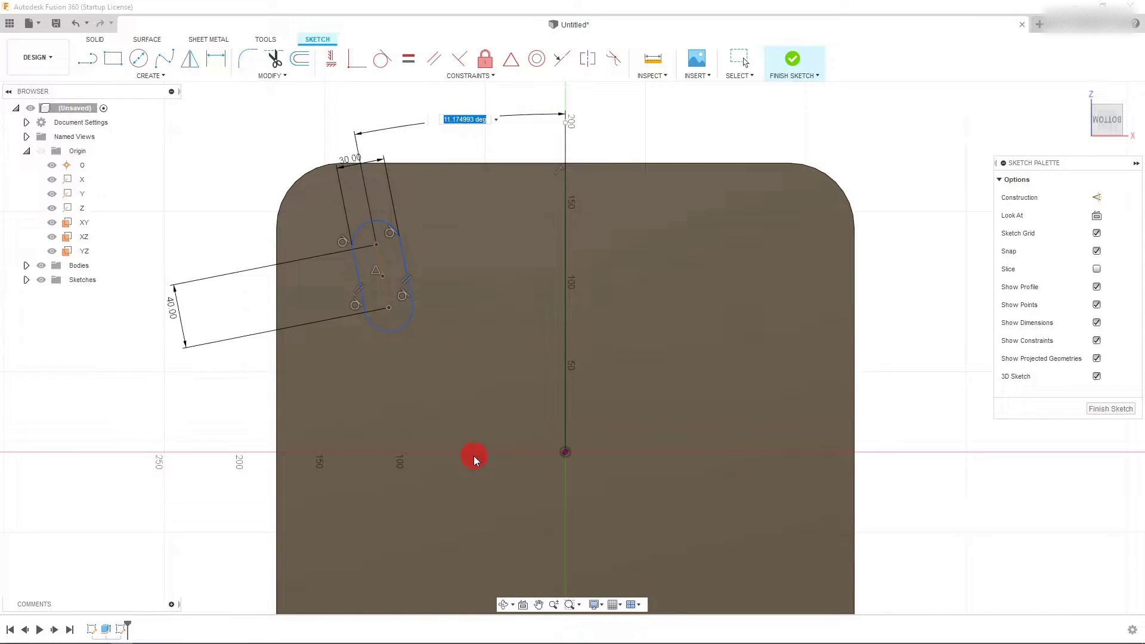
{"action": "key", "text": "Return"}
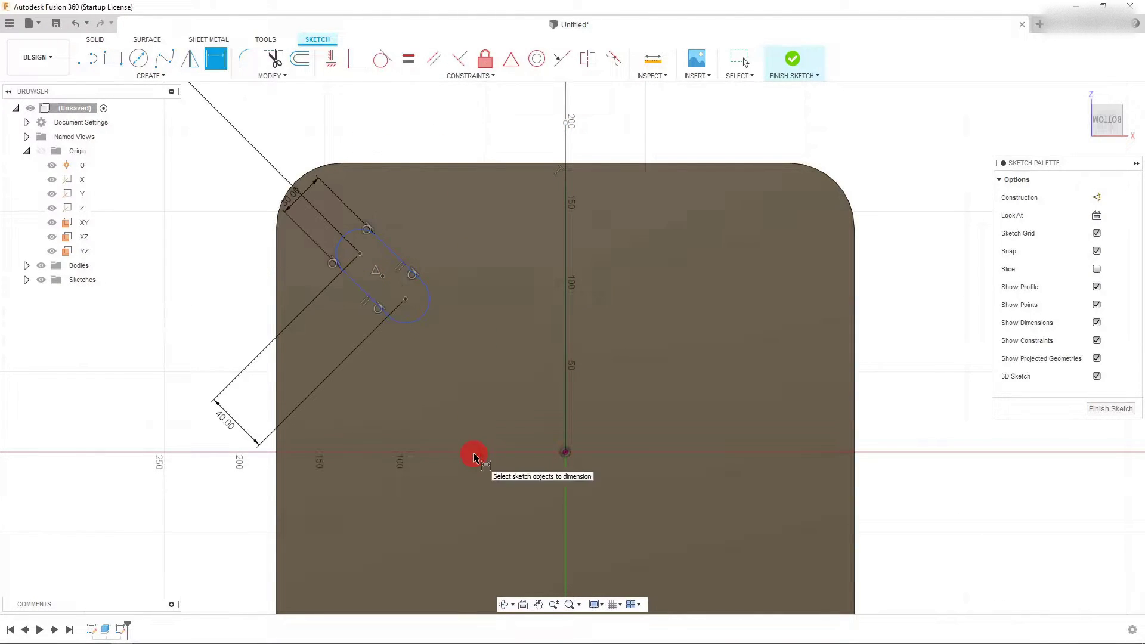
{"action": "scroll", "coordinate": [493, 460], "scroll_direction": "down", "scroll_amount": 1}
{"action": "key", "text": "Escape"}
Move the angled slot diagonally closer to the face's upper-left rounded corner.
{"action": "scroll", "coordinate": [358, 269], "scroll_direction": "up", "scroll_amount": 3}
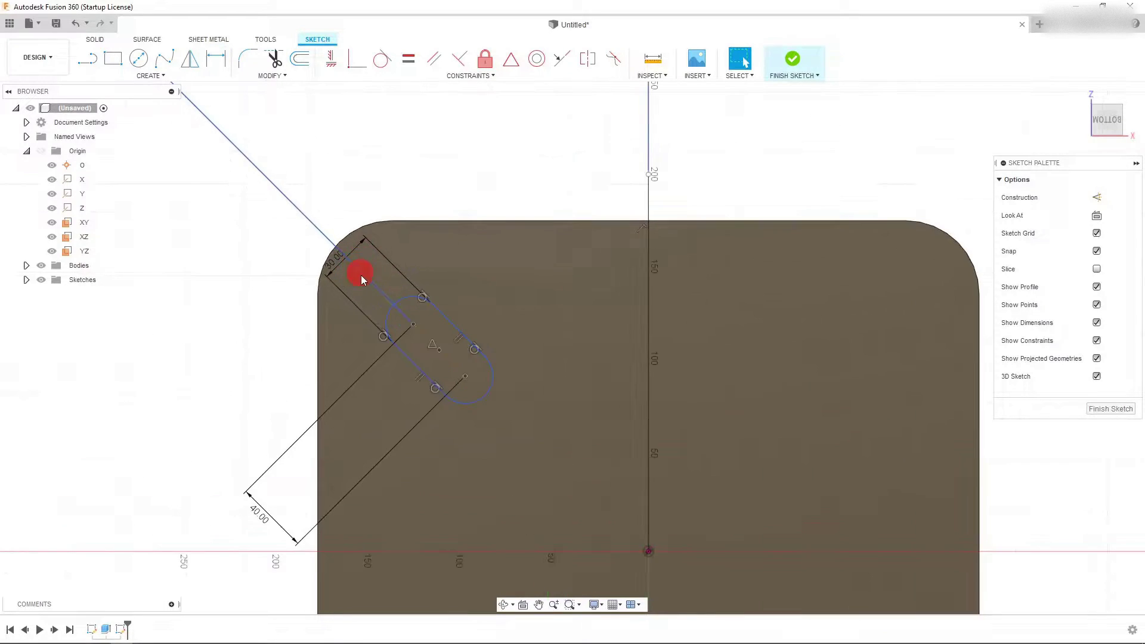
{"action": "left_click_drag", "start_coordinate": [440, 342], "coordinate": [395, 302]}
{"action": "key", "text": "Escape"}
{"action": "scroll", "coordinate": [422, 315], "scroll_direction": "down", "scroll_amount": 5}
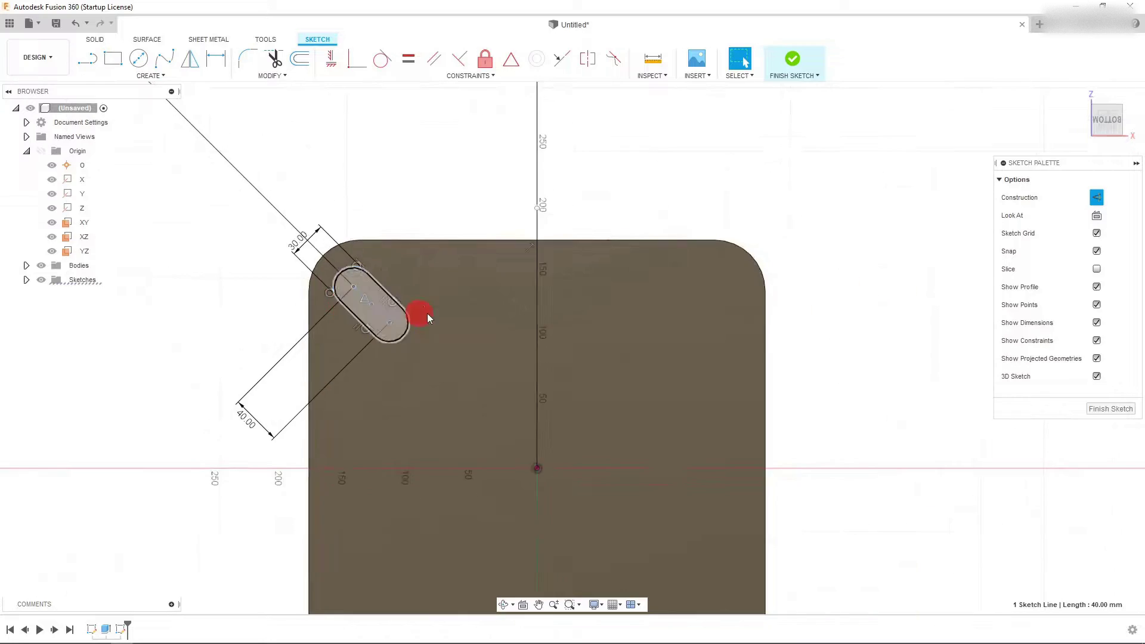
Draw a line from the center of the slot's inner rounded end to the origin.
{"action": "scroll", "coordinate": [423, 277], "scroll_direction": "up", "scroll_amount": 3}
{"action": "scroll", "coordinate": [422, 277], "scroll_direction": "down", "scroll_amount": 2}
{"action": "scroll", "coordinate": [423, 280], "scroll_direction": "up", "scroll_amount": 3}
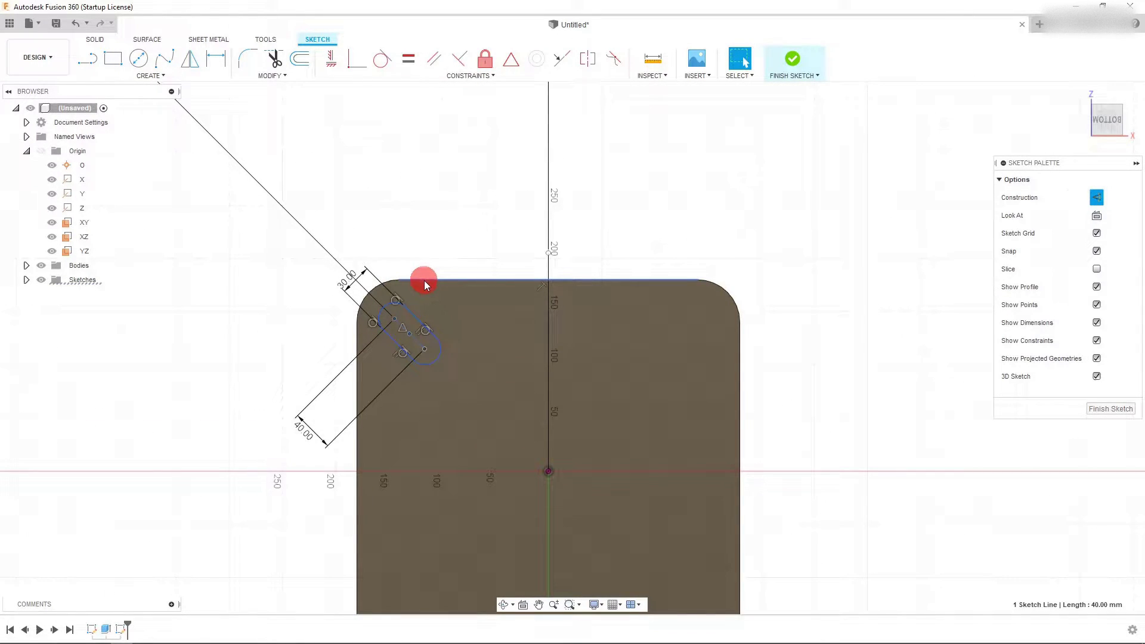
{"action": "left_click", "coordinate": [87, 59]}
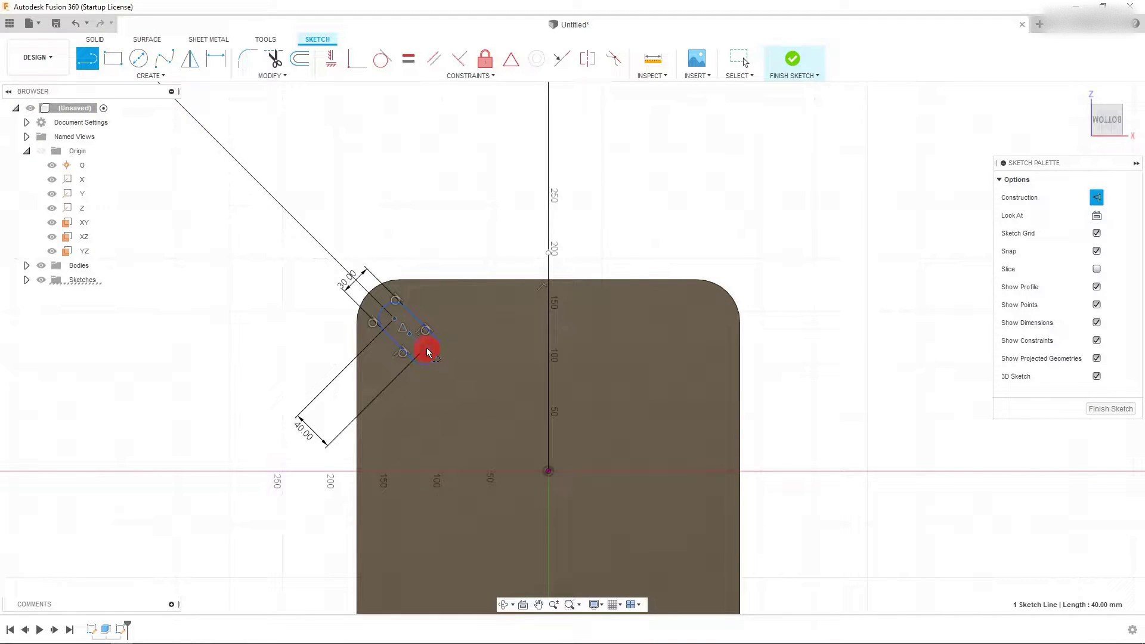
{"action": "left_click", "coordinate": [425, 349]}
{"action": "left_click", "coordinate": [549, 473]}
{"action": "key", "text": "Escape"}
Apply a Collinear constraint between the new diagonal line and the slot's center line.
{"action": "scroll", "coordinate": [447, 364], "scroll_direction": "up", "scroll_amount": 2}
{"action": "left_click", "coordinate": [462, 395]}
{"action": "left_click", "coordinate": [595, 285]}
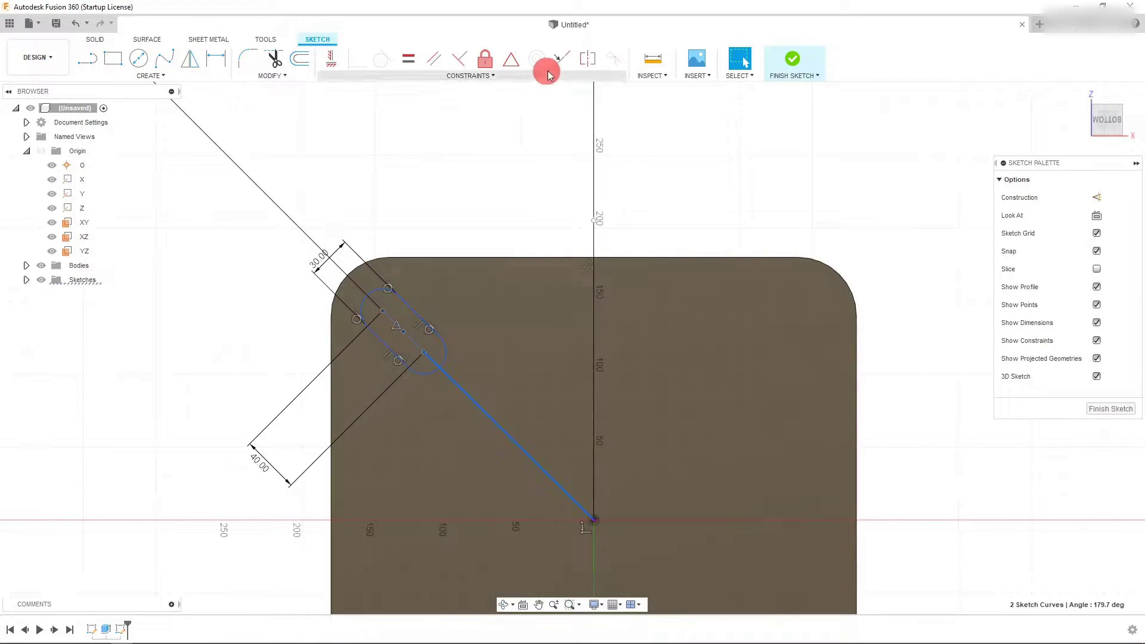
{"action": "left_click", "coordinate": [571, 64]}
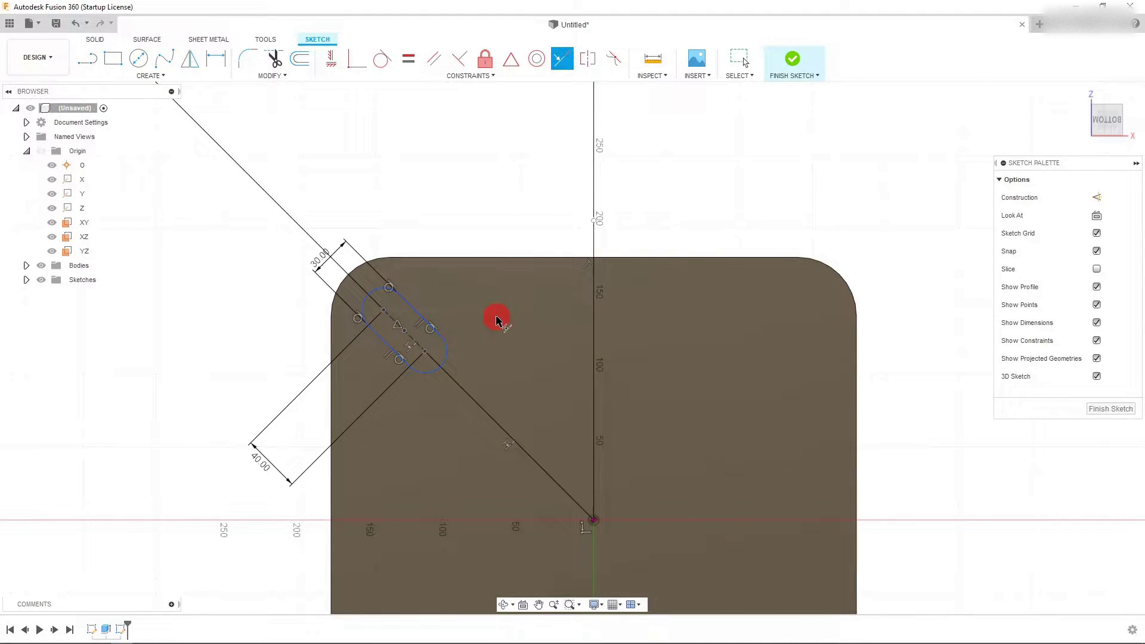
Test how the slot moves along the diagonal line by pulling its inner end point.
{"action": "scroll", "coordinate": [462, 328], "scroll_direction": "down", "scroll_amount": 2}
{"action": "scroll", "coordinate": [462, 328], "scroll_direction": "down", "scroll_amount": 1}
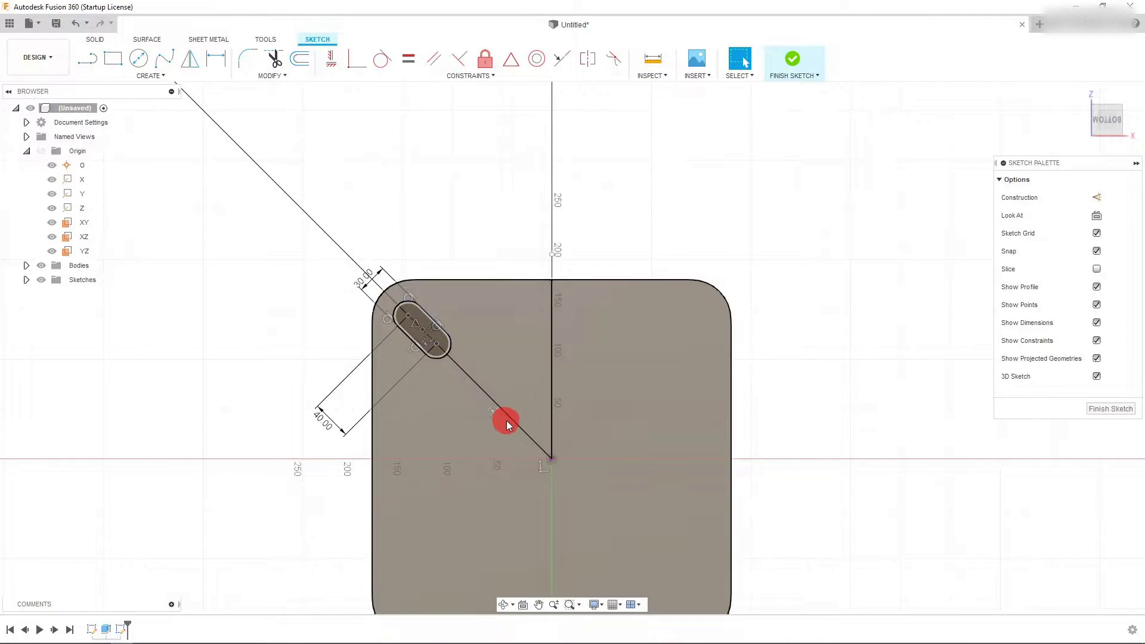
{"action": "left_click", "coordinate": [434, 346]}
{"action": "mouse_move", "coordinate": [443, 352]}
{"action": "left_mouse_down"}
{"action": "mouse_move", "coordinate": [489, 398]}
{"action": "mouse_move", "coordinate": [431, 334]}
{"action": "mouse_move", "coordinate": [496, 401]}
{"action": "mouse_move", "coordinate": [435, 344]}
{"action": "left_mouse_up"}
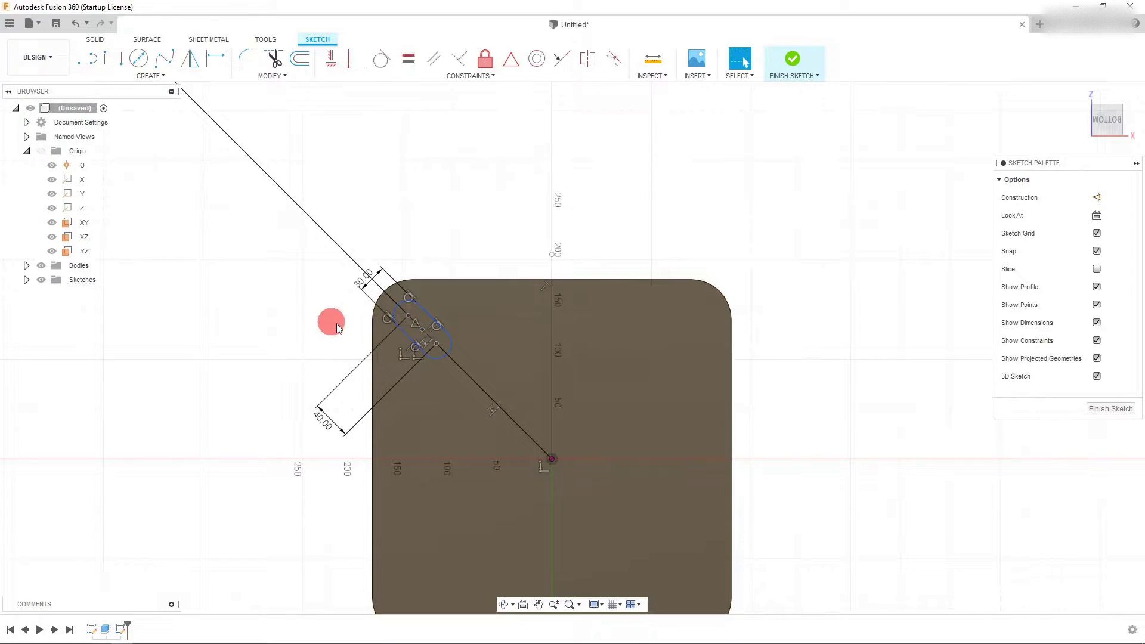
Convert the diagonal line between the slot and the origin to construction geometry.
{"action": "scroll", "coordinate": [506, 342], "scroll_direction": "up", "scroll_amount": 1}
{"action": "scroll", "coordinate": [507, 342], "scroll_direction": "up", "scroll_amount": 1}
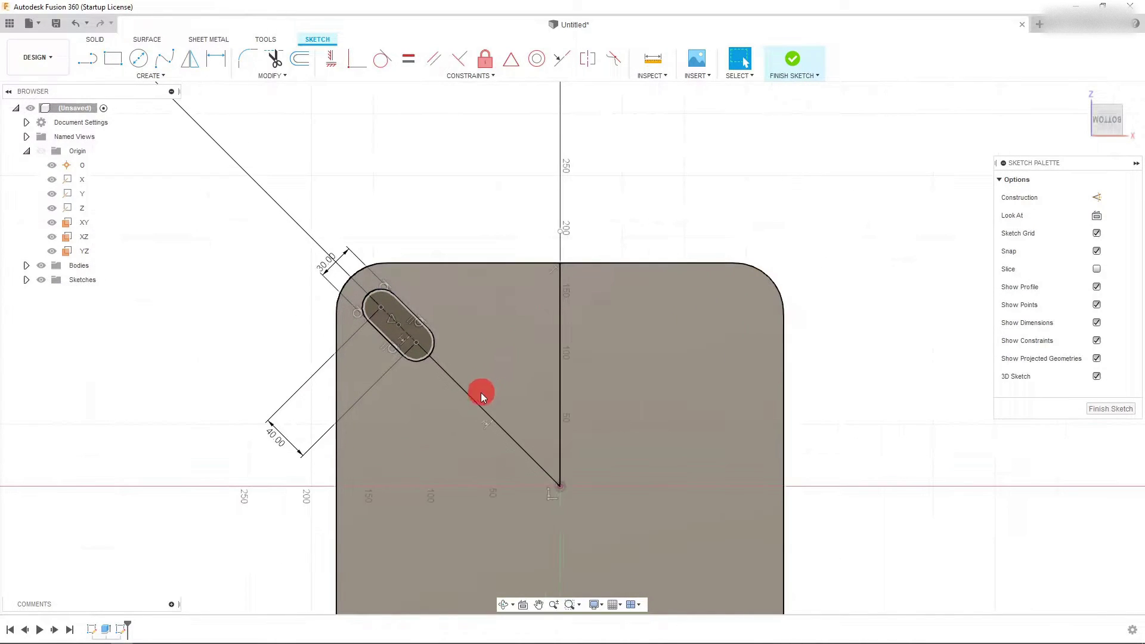
{"action": "left_click", "coordinate": [471, 400]}
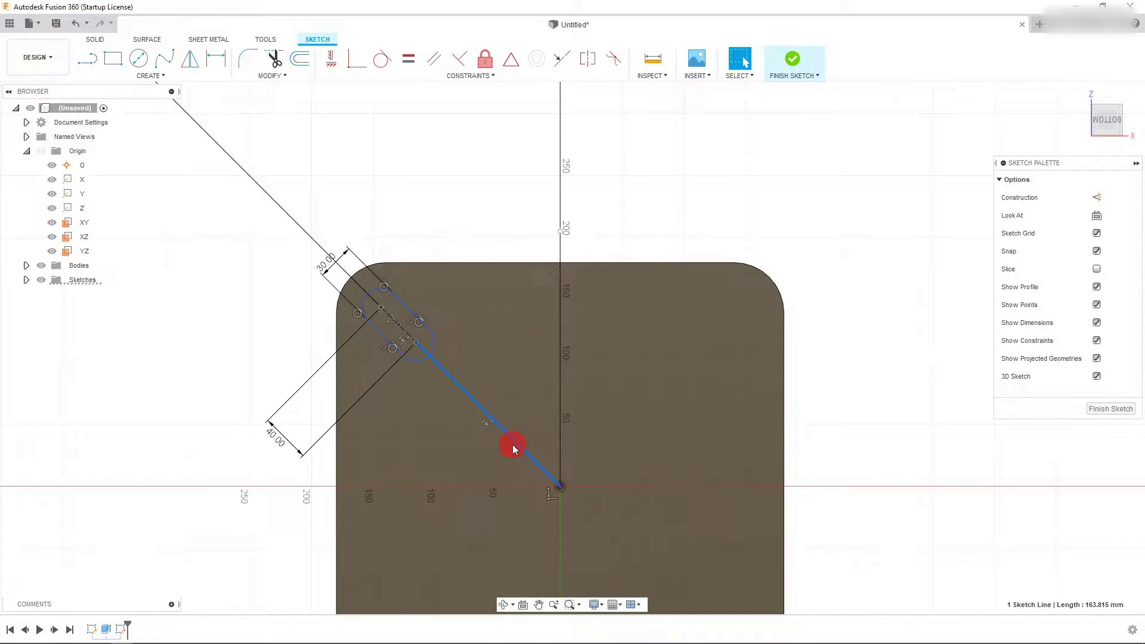
{"action": "left_click", "coordinate": [1098, 198]}
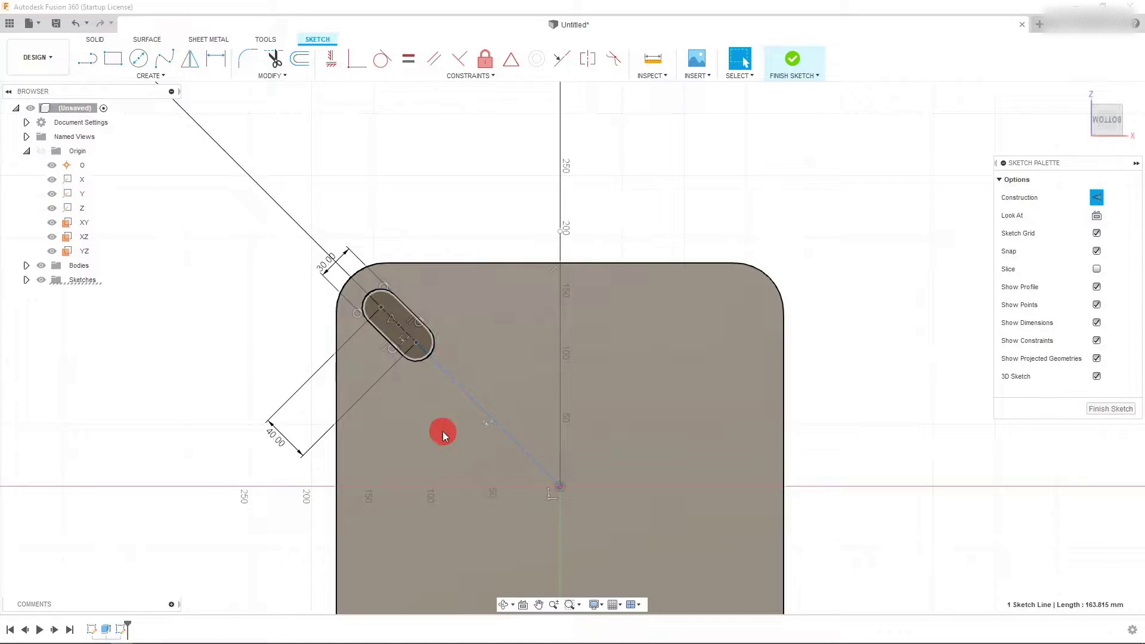
{"action": "left_click", "coordinate": [504, 210]}
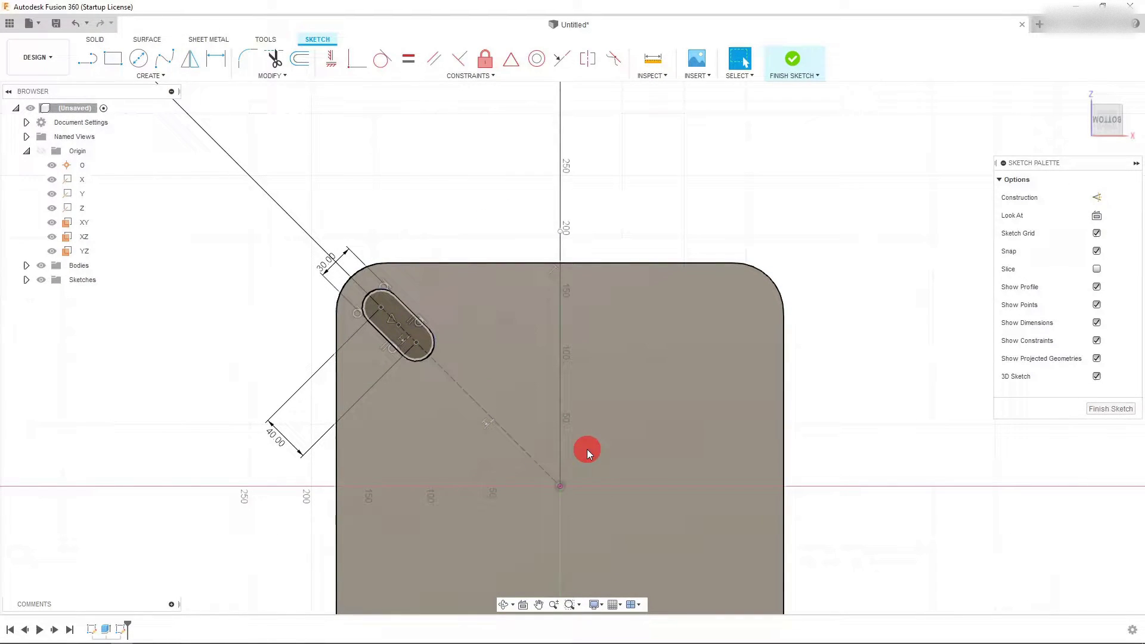
{"action": "left_click", "coordinate": [485, 452]}
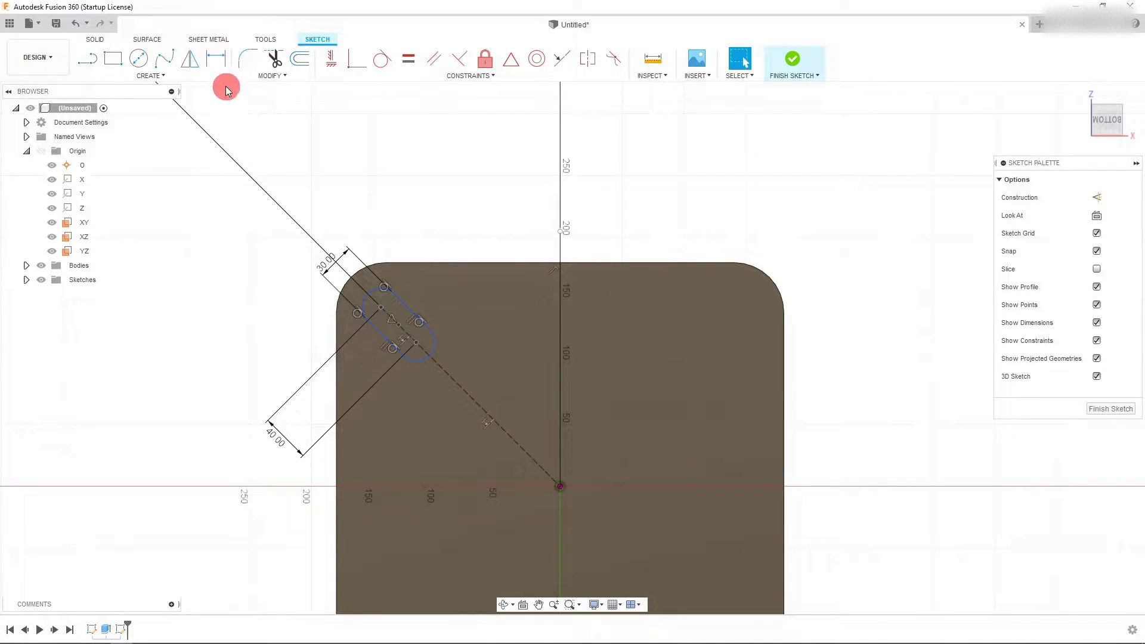
Dimension the length of the diagonal construction line, accepting the suggested value.
{"action": "left_click", "coordinate": [225, 66]}
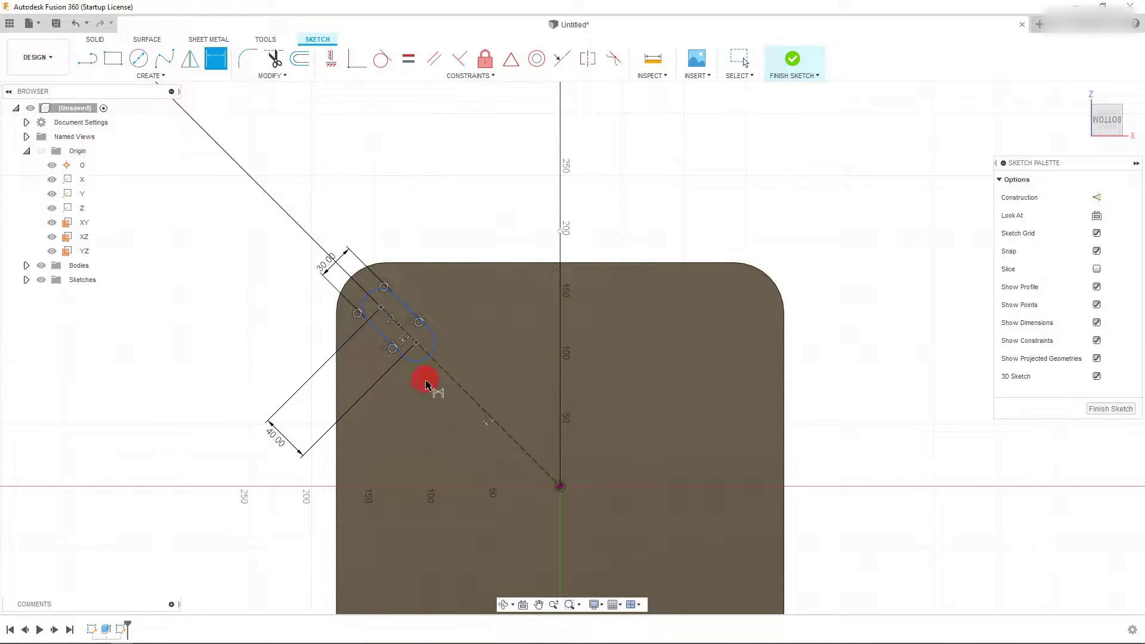
{"action": "left_click", "coordinate": [456, 389]}
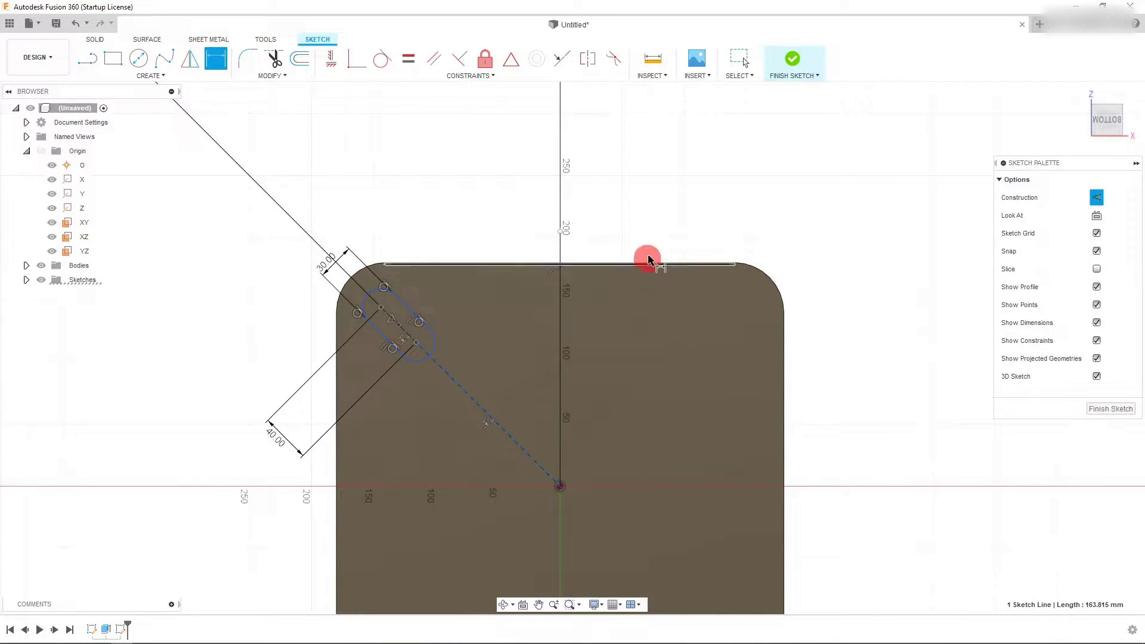
{"action": "left_click", "coordinate": [757, 177]}
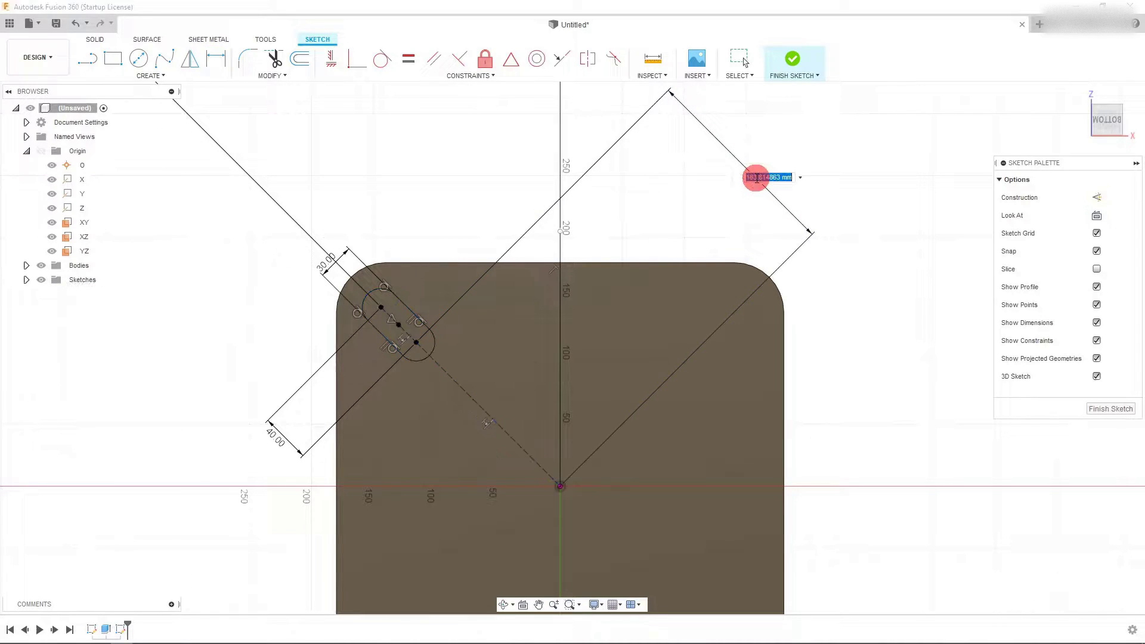
{"action": "key", "text": "Return"}
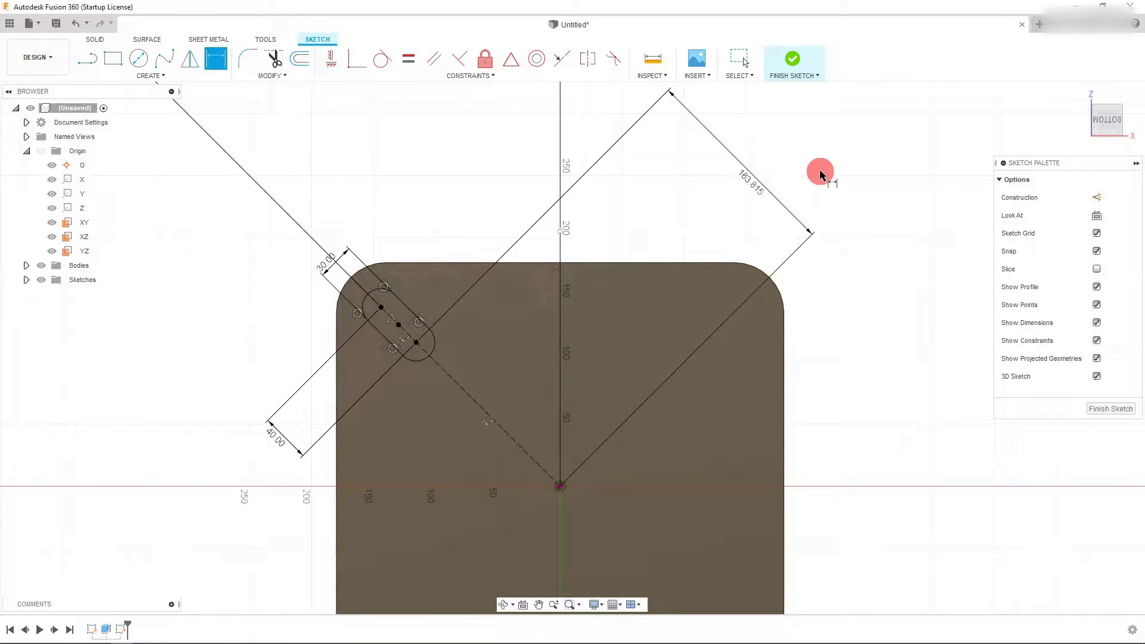
Reposition the diagonal line's length dimension closer to the face.
{"action": "scroll", "coordinate": [489, 233], "scroll_direction": "down", "scroll_amount": 2}
{"action": "scroll", "coordinate": [489, 233], "scroll_direction": "up", "scroll_amount": 2}
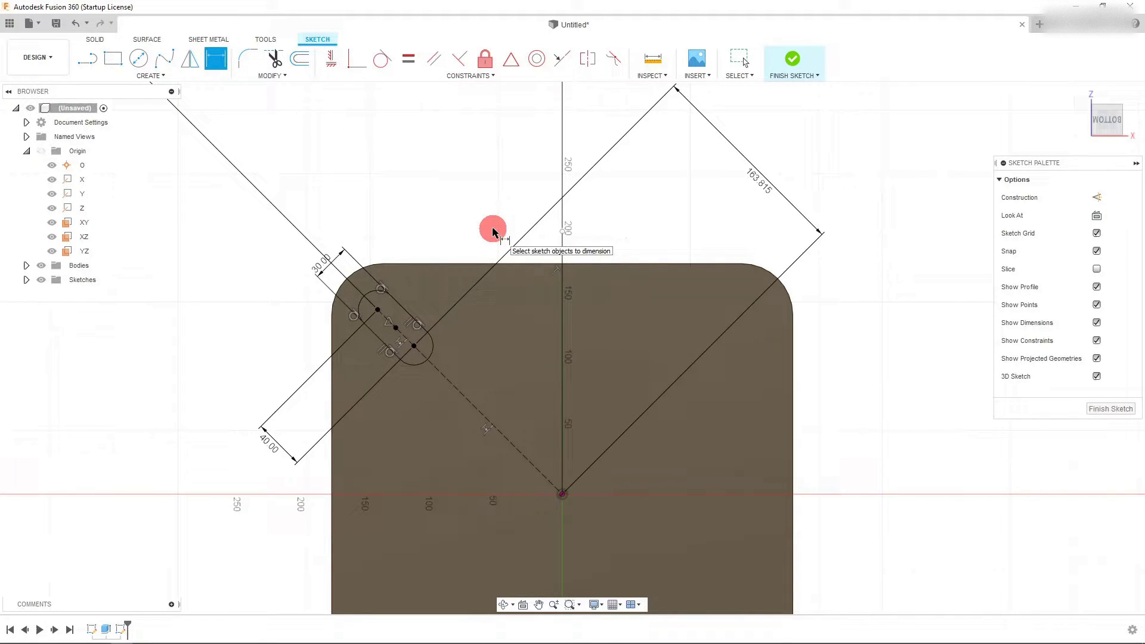
{"action": "left_click", "coordinate": [503, 261]}
{"action": "left_click", "coordinate": [577, 502]}
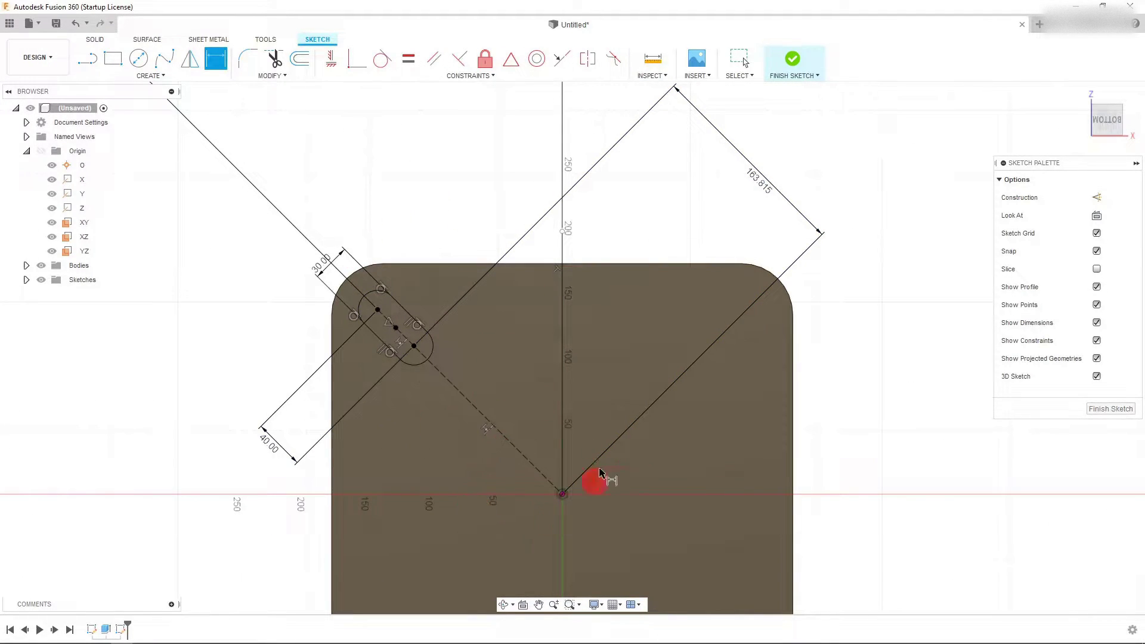
{"action": "key", "text": "Escape"}
{"action": "left_click_drag", "start_coordinate": [767, 185], "coordinate": [676, 221]}
{"action": "key", "text": "d"}
{"action": "left_click", "coordinate": [400, 402]}
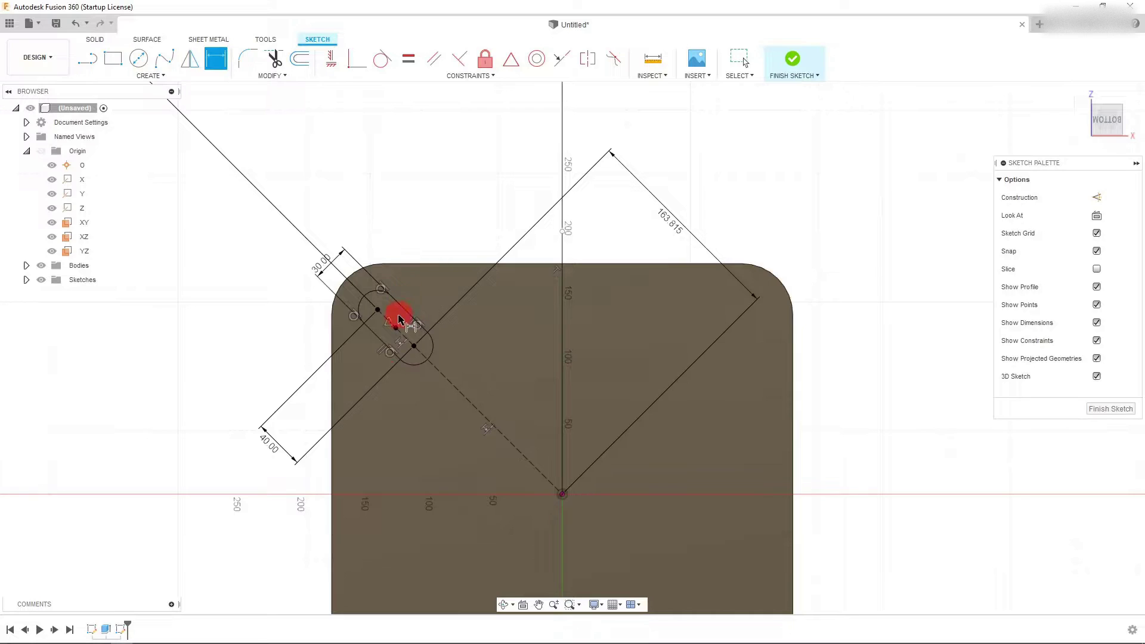
{"action": "left_click", "coordinate": [438, 429]}
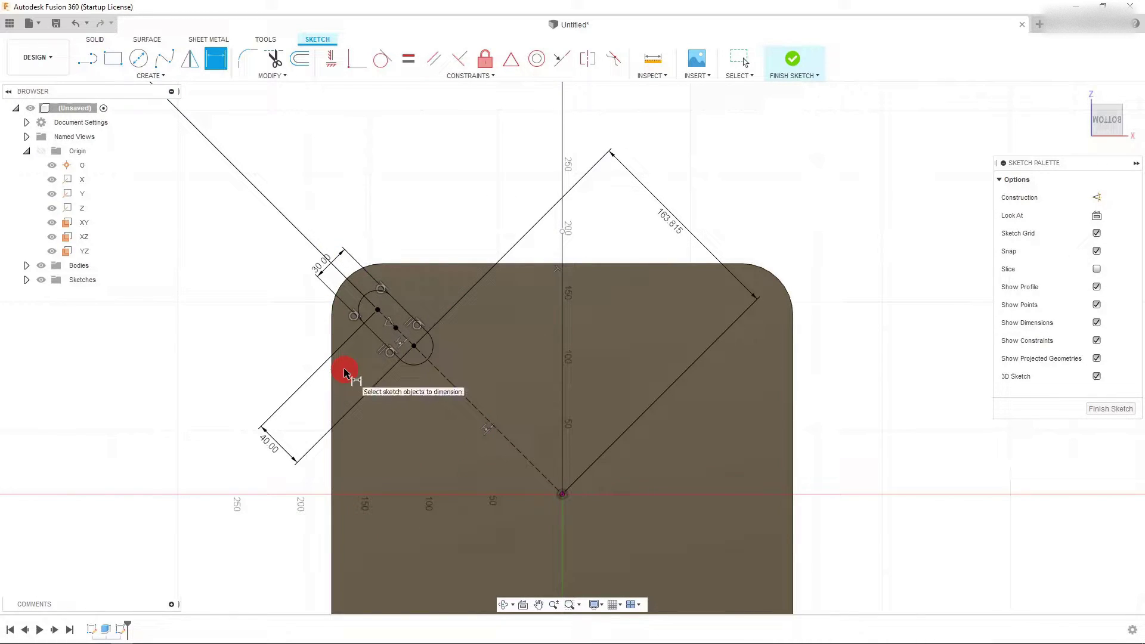
{"action": "scroll", "coordinate": [534, 271], "scroll_direction": "down", "scroll_amount": 2}
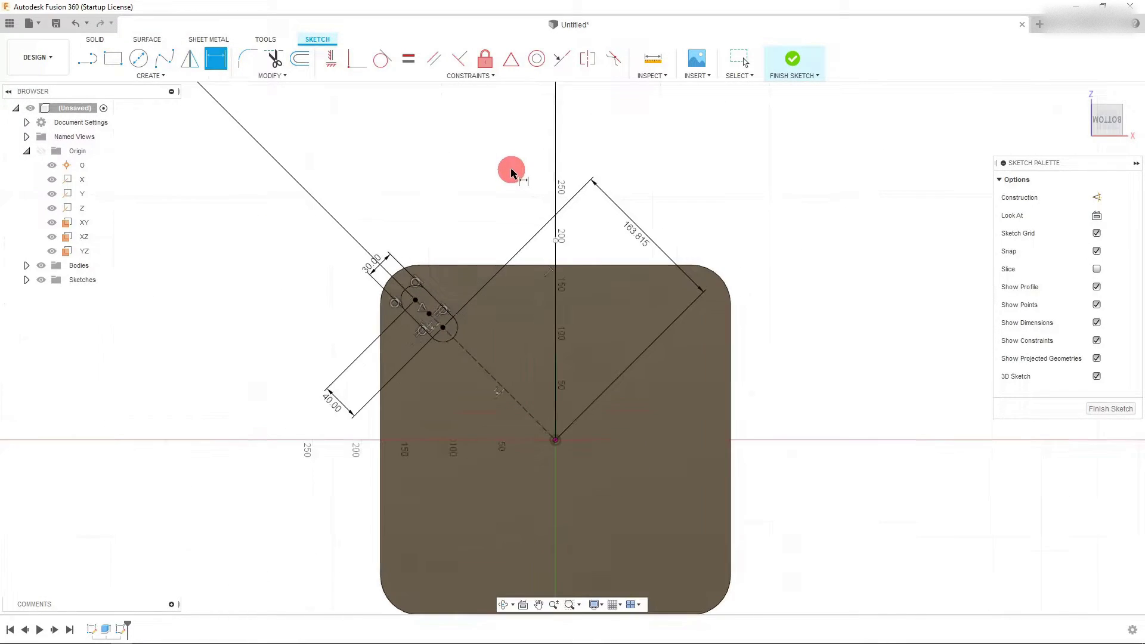
Finish the sketch and start an Extrude of the slot profile, tilting the view to show the body's thickness.
{"action": "left_click", "coordinate": [794, 59]}
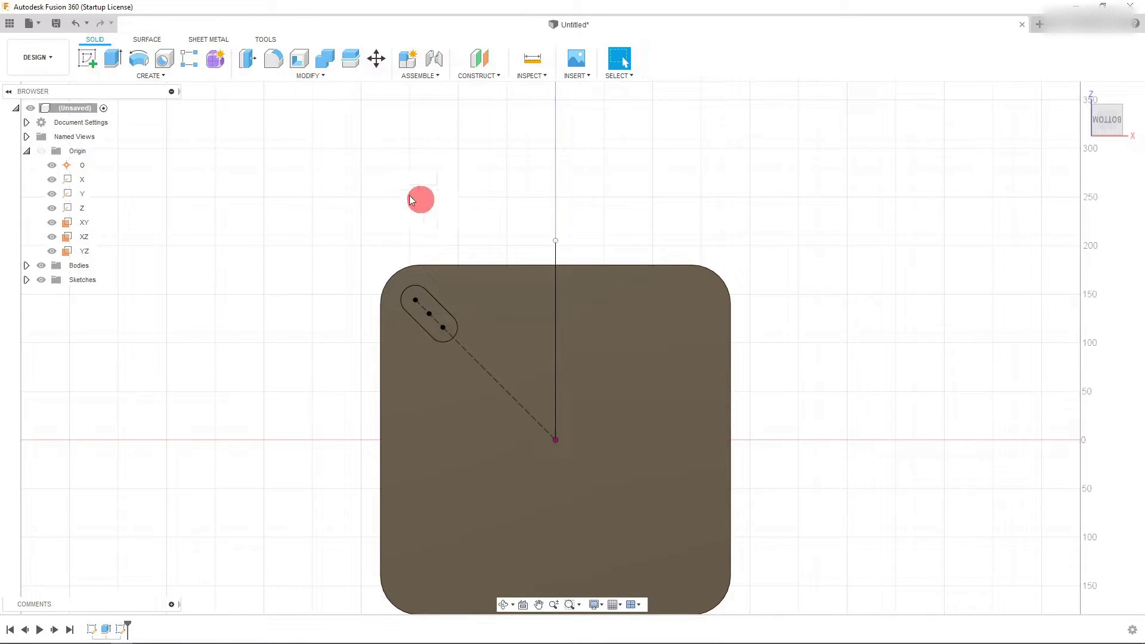
{"action": "left_click", "coordinate": [111, 62]}
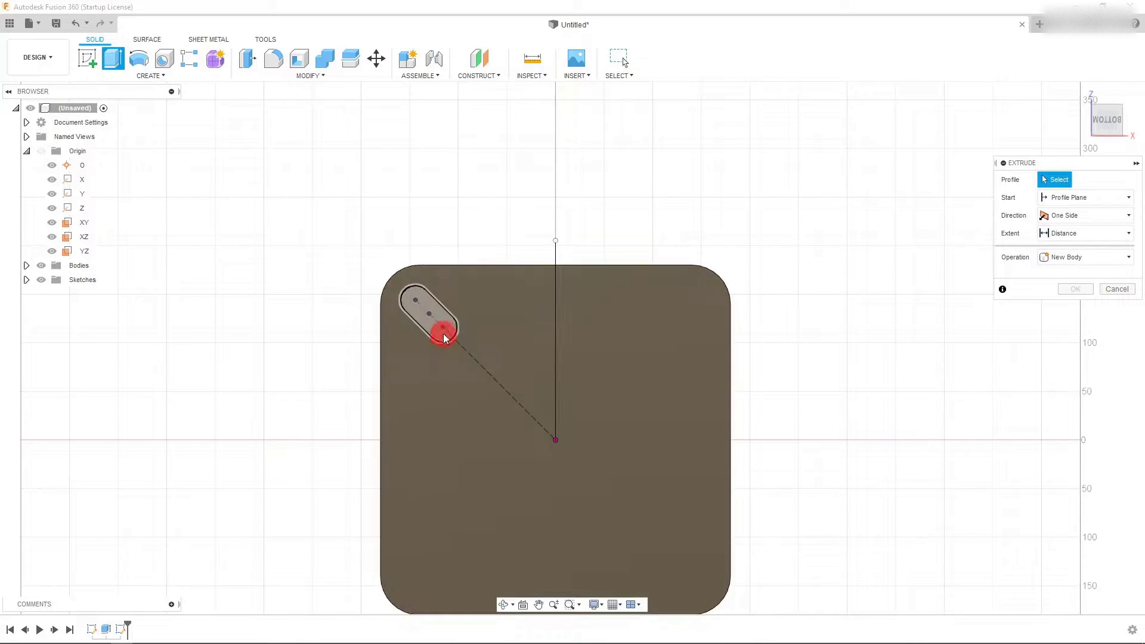
{"action": "left_click", "coordinate": [442, 323]}
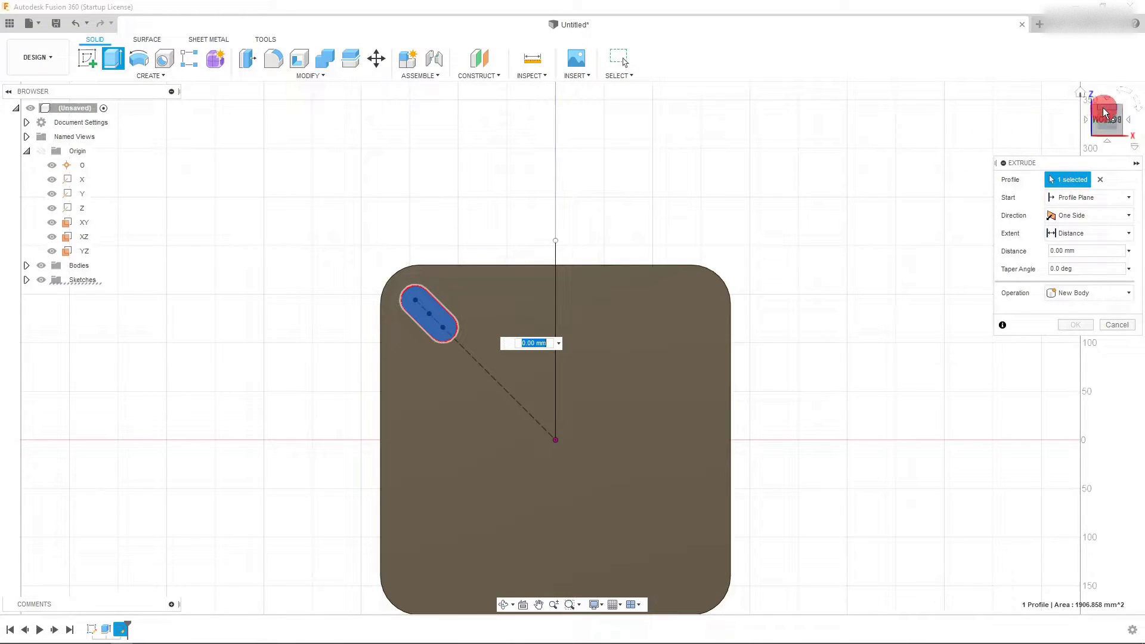
{"action": "left_click", "coordinate": [1107, 112]}
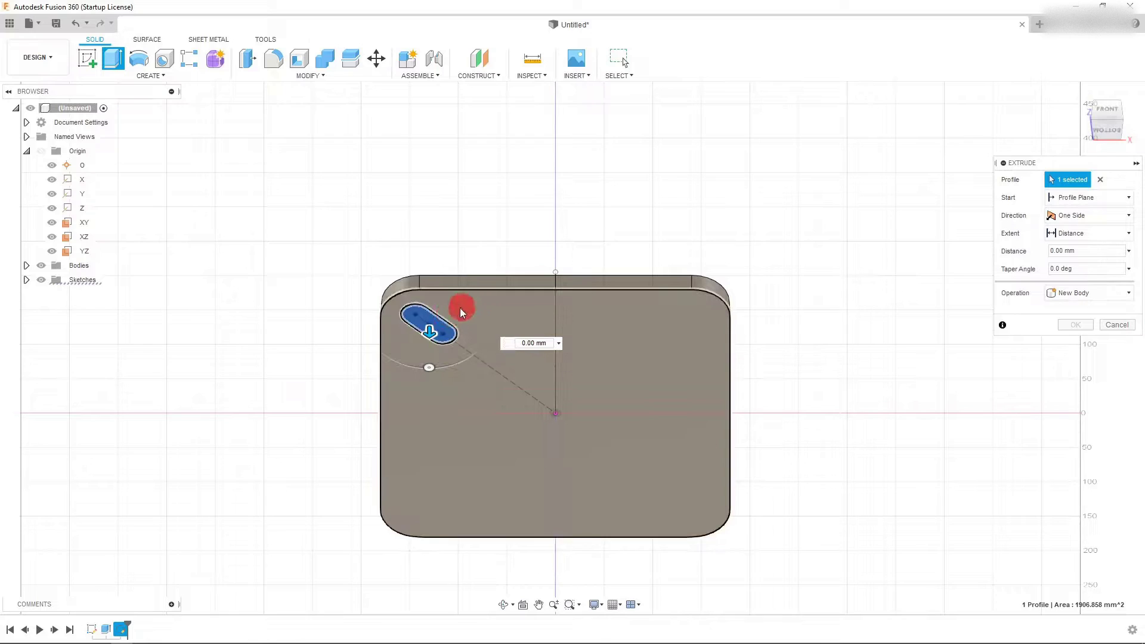
Pull the slot extrusion outward from the bottom face and set its distance to 0.65 mm.
{"action": "left_click_drag", "start_coordinate": [429, 329], "coordinate": [567, 391]}
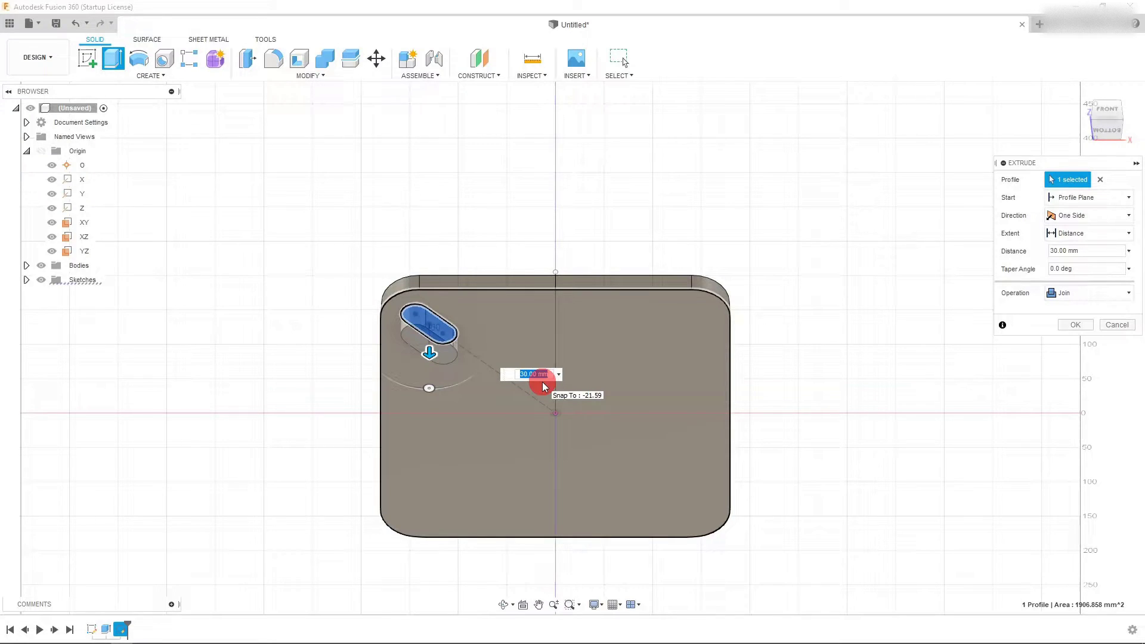
{"action": "type", "text": ".65"}
{"action": "key", "text": "Return"}
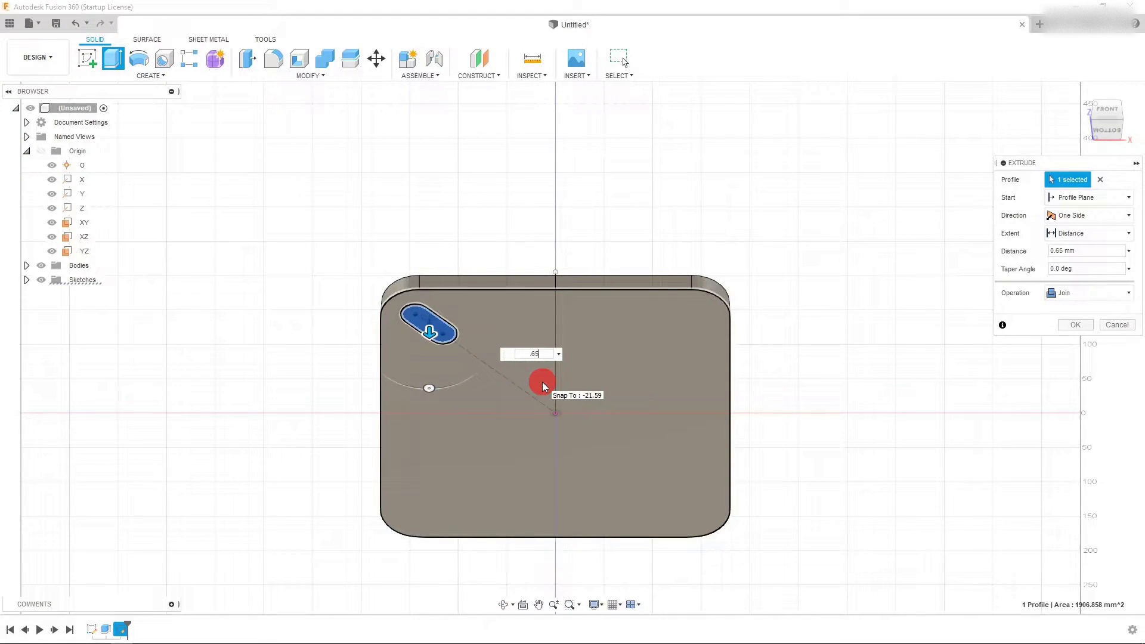
Extrude the slot profile 0.65 in downward from the bottom face, joining it to the body.
{"action": "left_click", "coordinate": [1111, 118]}
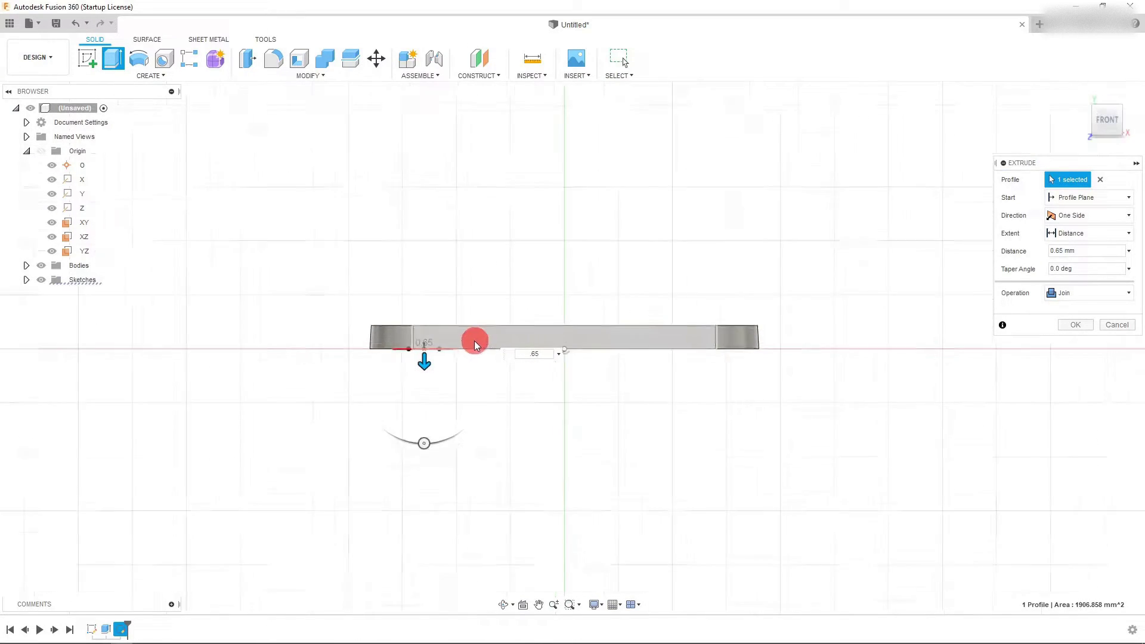
{"action": "scroll", "coordinate": [430, 367], "scroll_direction": "up", "scroll_amount": 2}
{"action": "left_click_drag", "start_coordinate": [382, 365], "coordinate": [378, 466]}
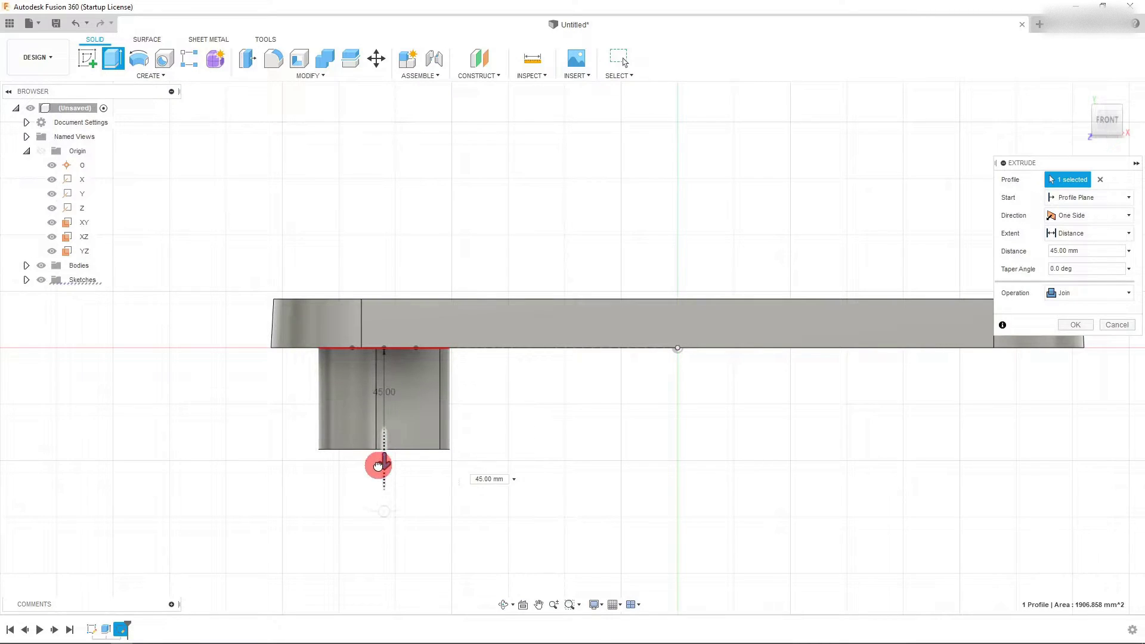
{"action": "left_click", "coordinate": [487, 477]}
{"action": "type", "text": ".65in"}
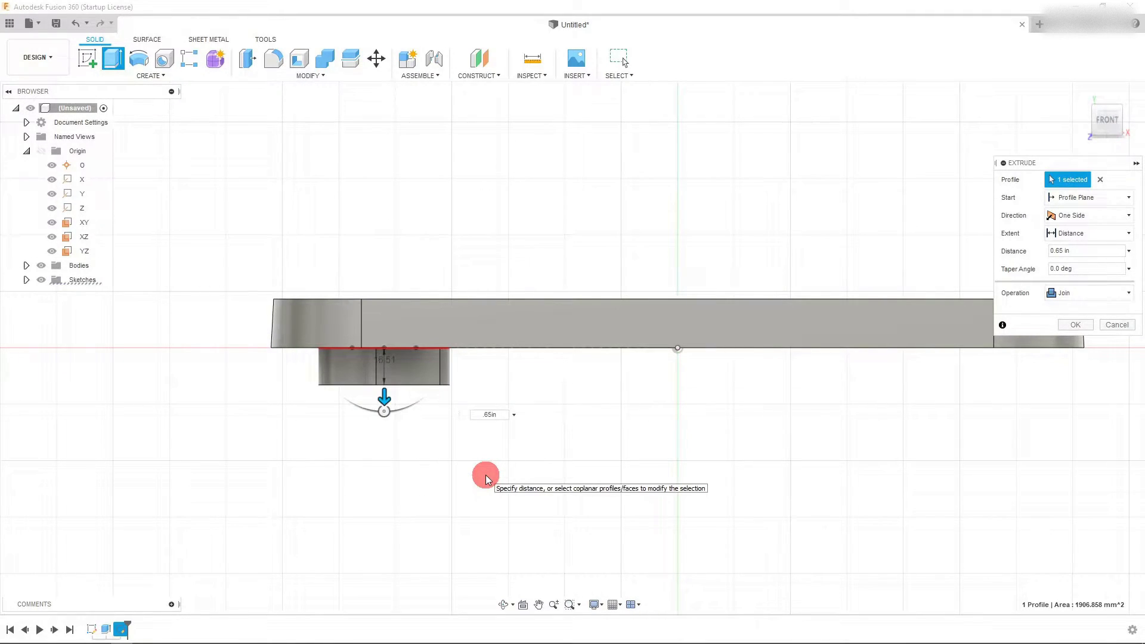
{"action": "key", "text": "Return"}
{"action": "scroll", "coordinate": [506, 435], "scroll_direction": "down", "scroll_amount": 3}
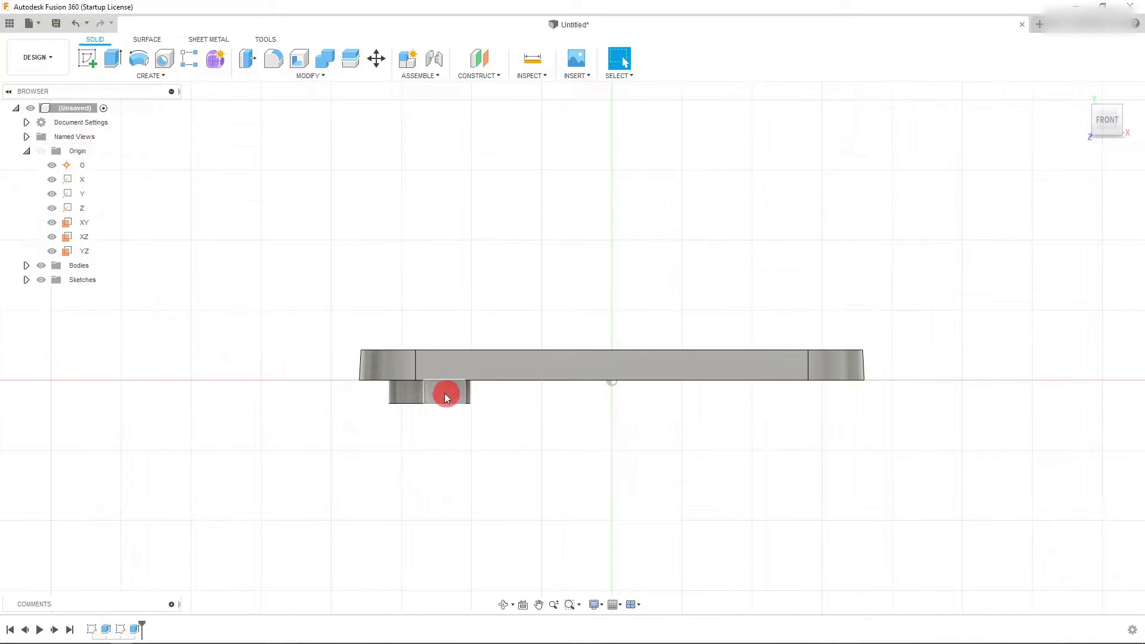
Highlight the origin's Y axis and examine its direction relative to the body from the front, top and bottom.
{"action": "left_click", "coordinate": [1107, 140]}
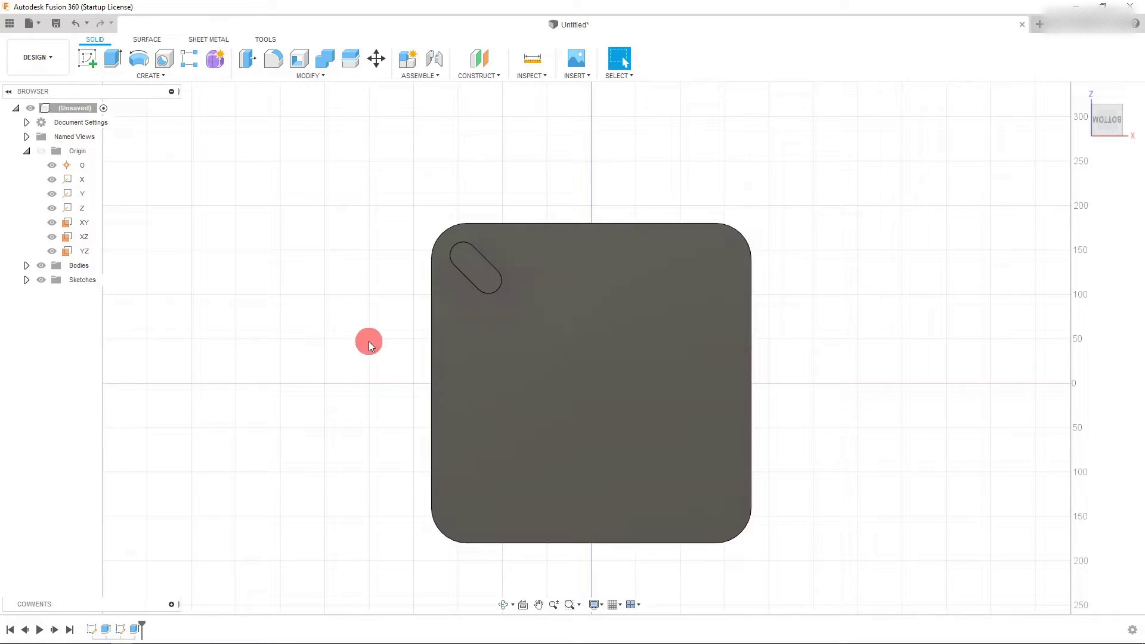
{"action": "scroll", "coordinate": [662, 381], "scroll_direction": "up", "scroll_amount": 1}
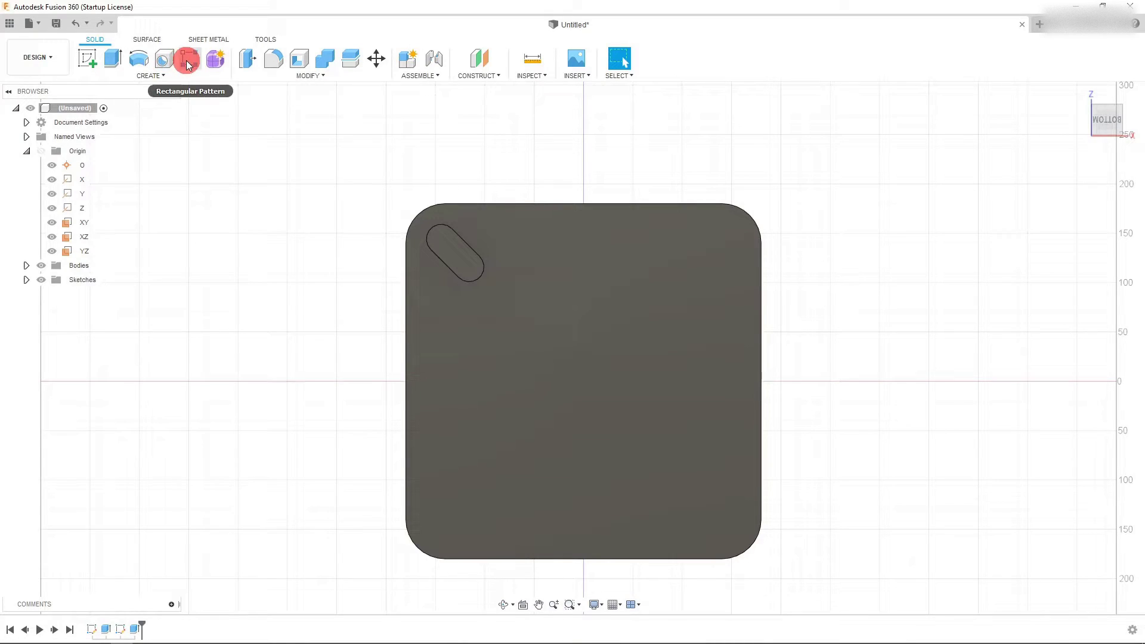
{"action": "left_click", "coordinate": [148, 77]}
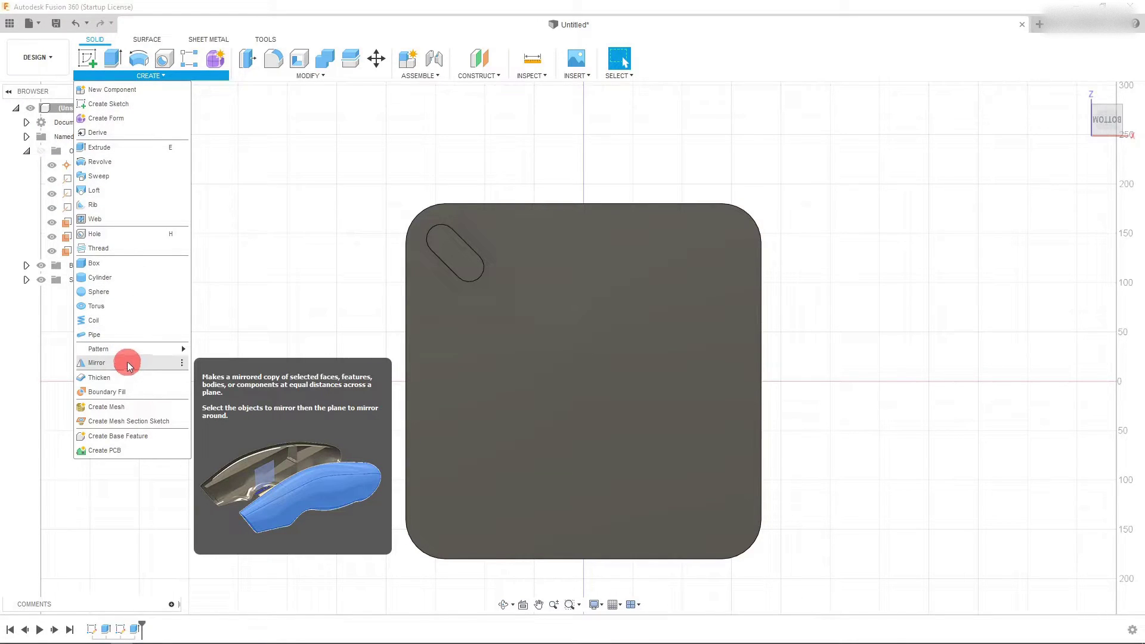
{"action": "mouse_move", "coordinate": [132, 356]}
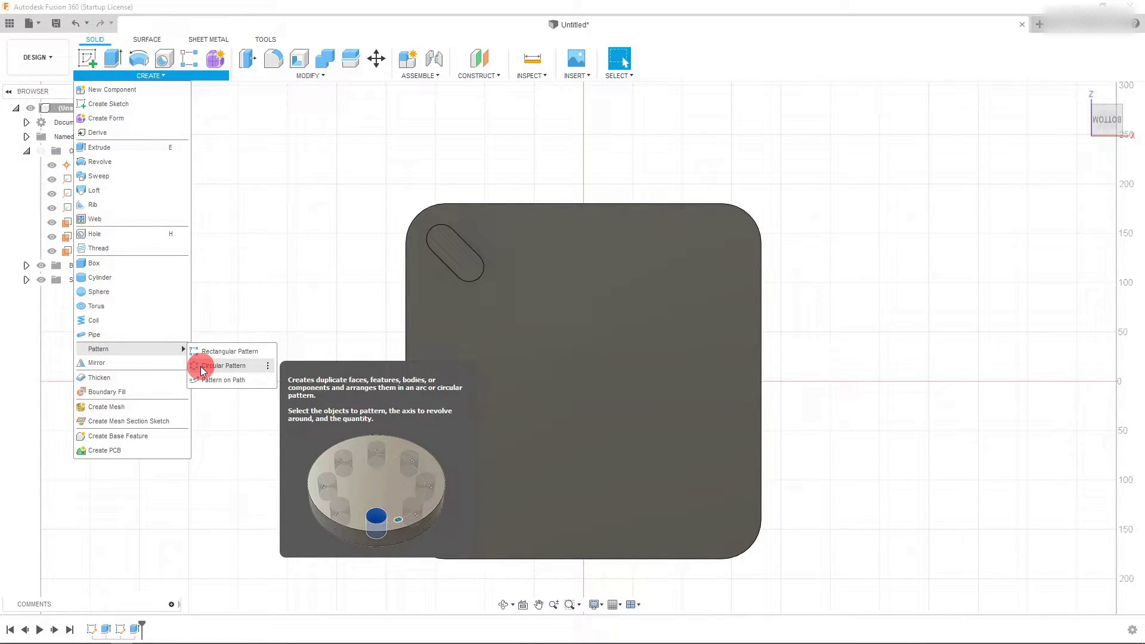
{"action": "left_click", "coordinate": [231, 293]}
{"action": "left_click", "coordinate": [82, 209]}
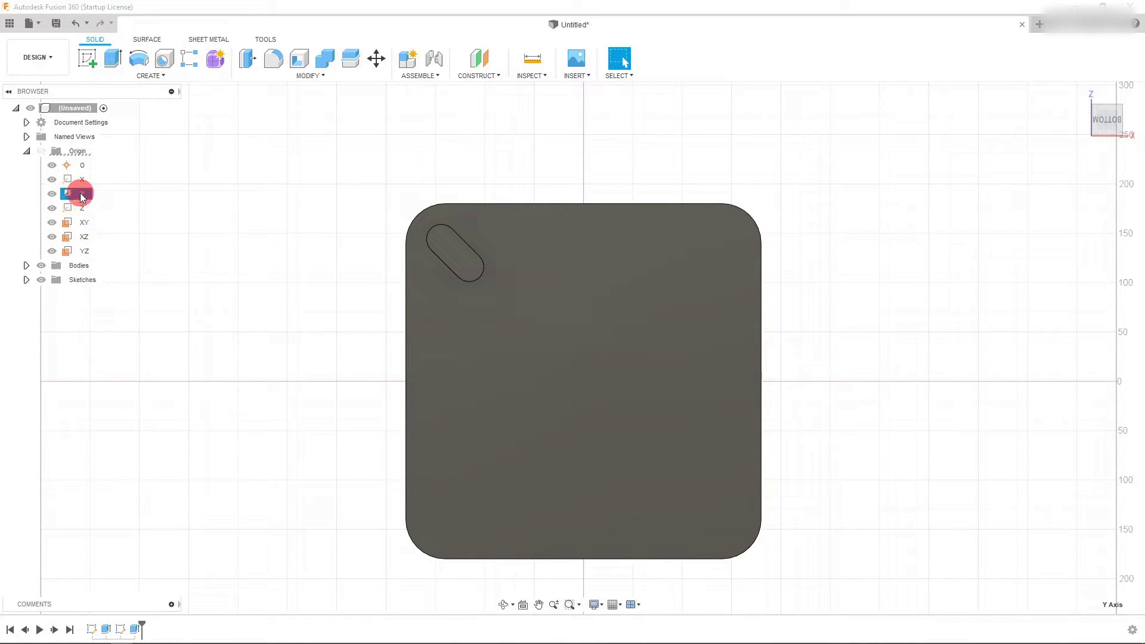
{"action": "left_click", "coordinate": [1108, 102]}
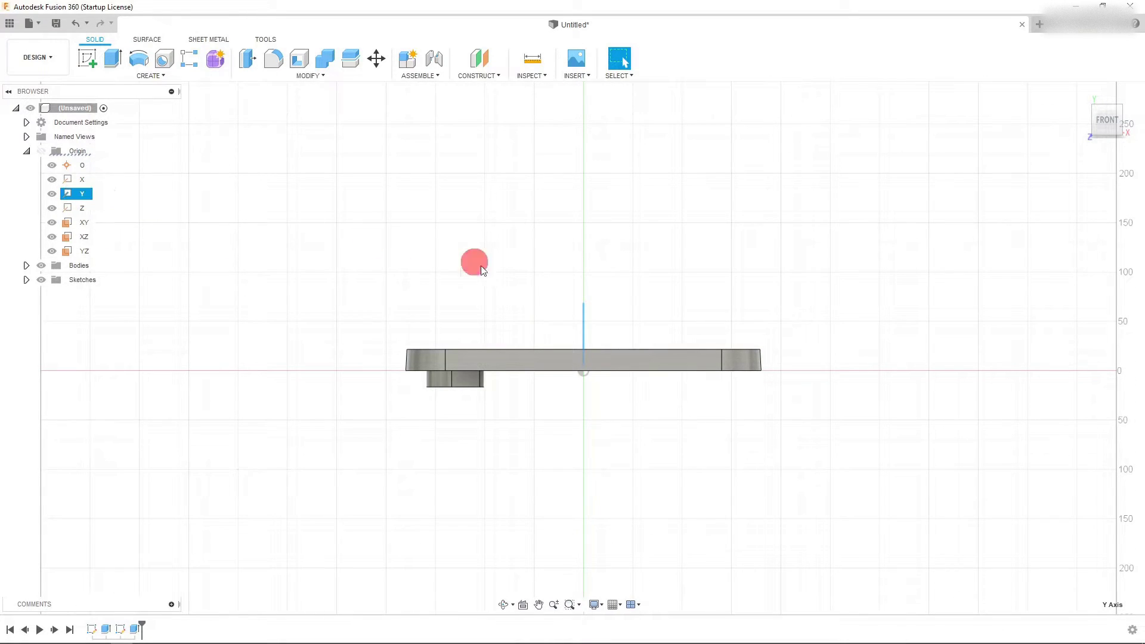
{"action": "left_click", "coordinate": [1108, 103]}
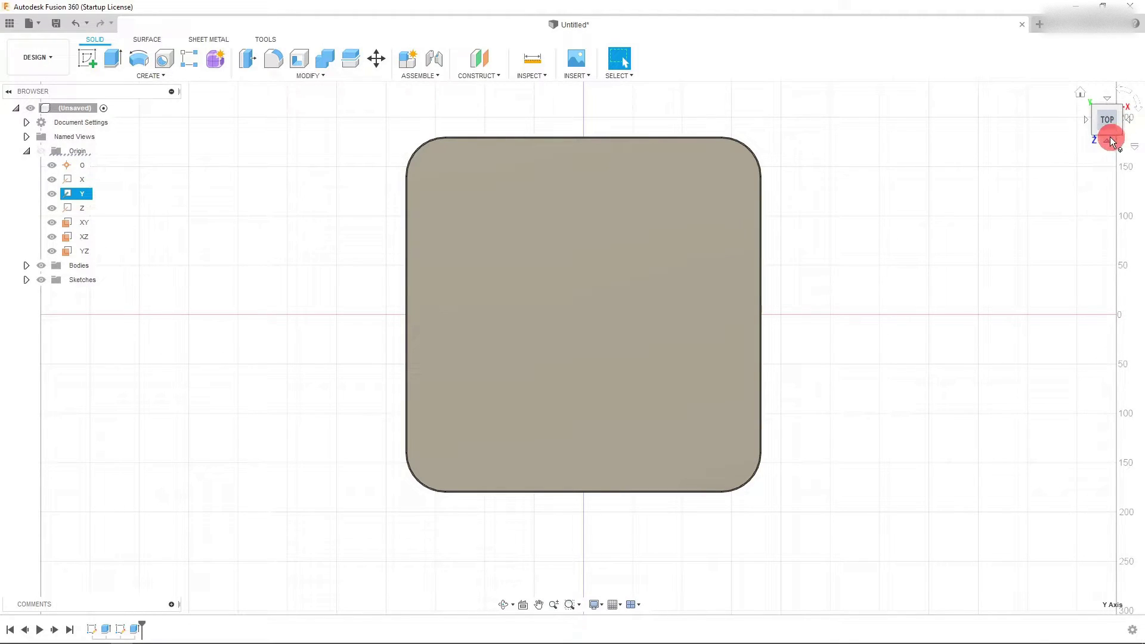
{"action": "left_click", "coordinate": [1110, 142]}
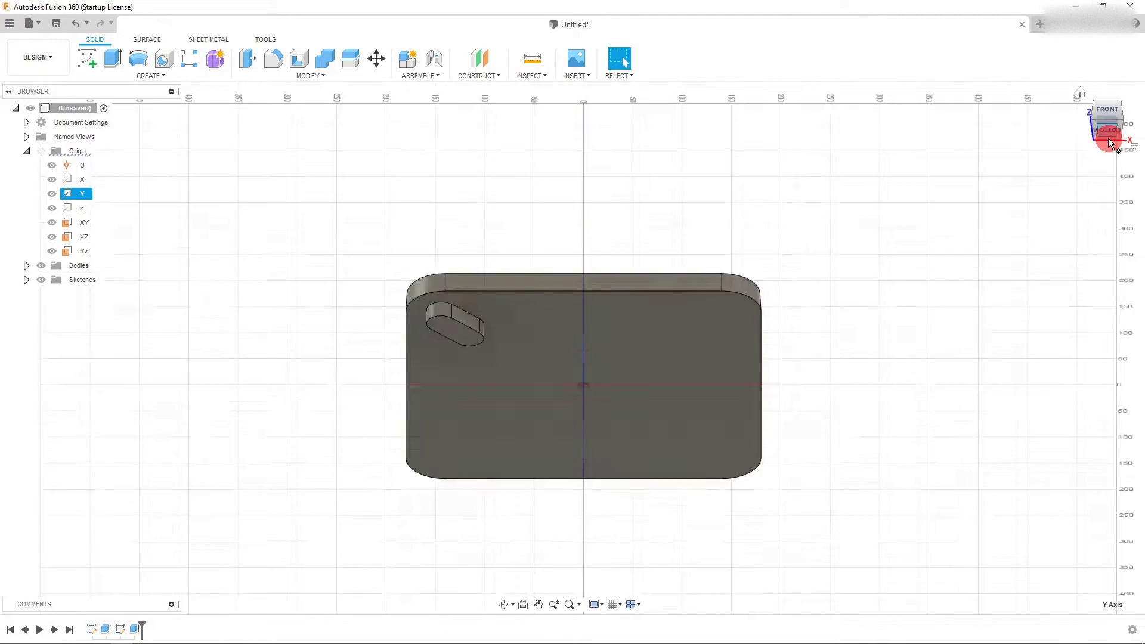
Start a Circular Pattern of type Features with the slot-shaped foot as the object and the origin's Y axis as the axis.
{"action": "left_click", "coordinate": [150, 75]}
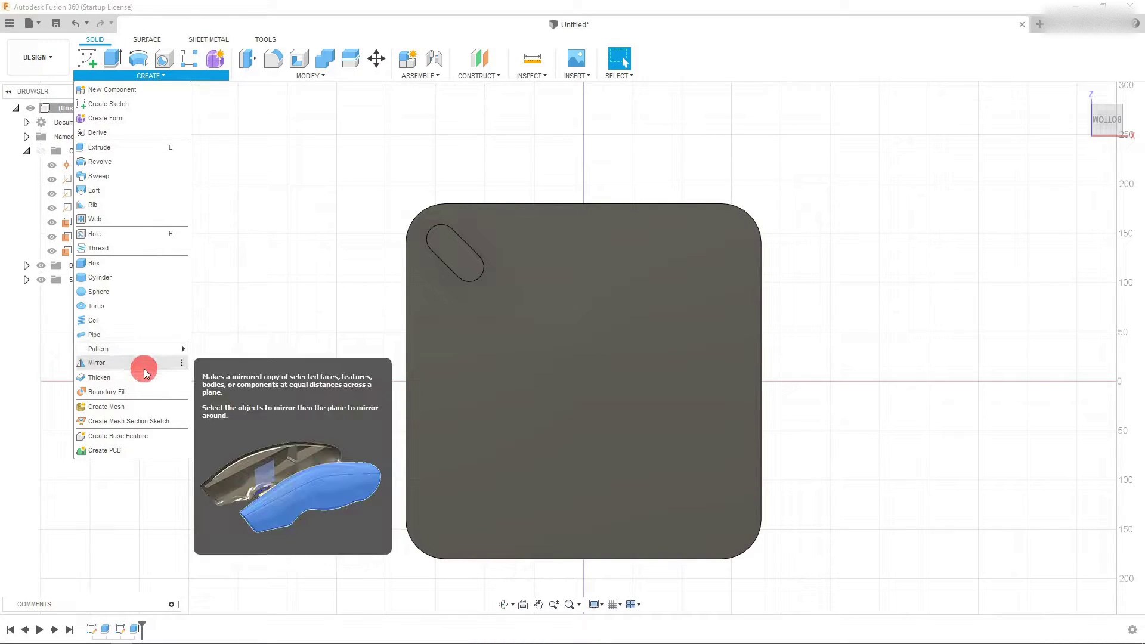
{"action": "mouse_move", "coordinate": [144, 349]}
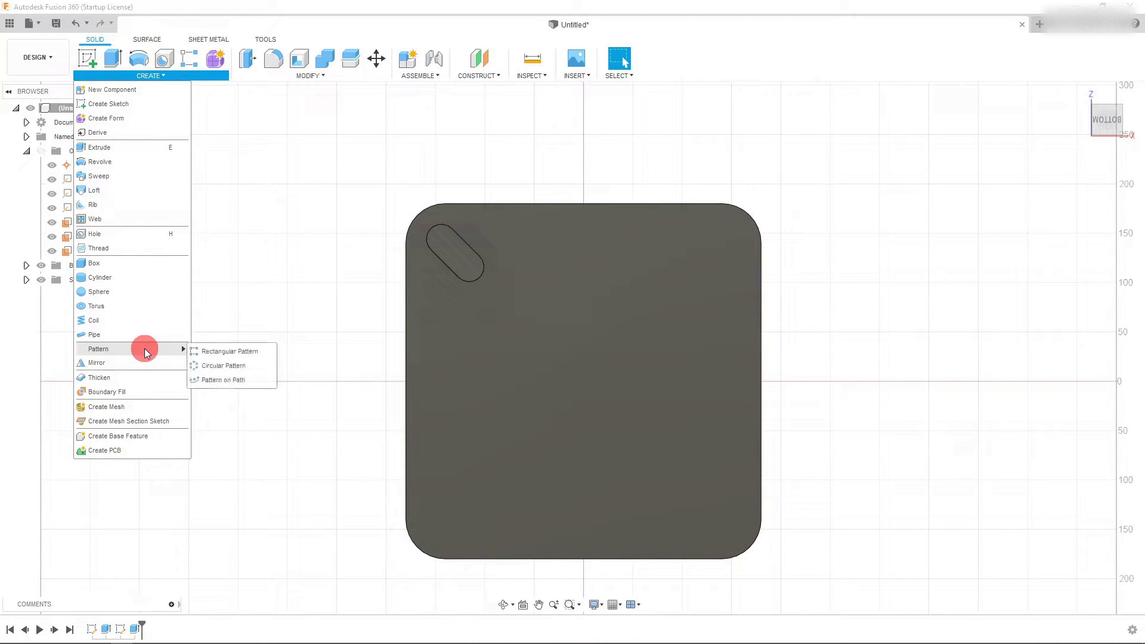
{"action": "left_click", "coordinate": [226, 365]}
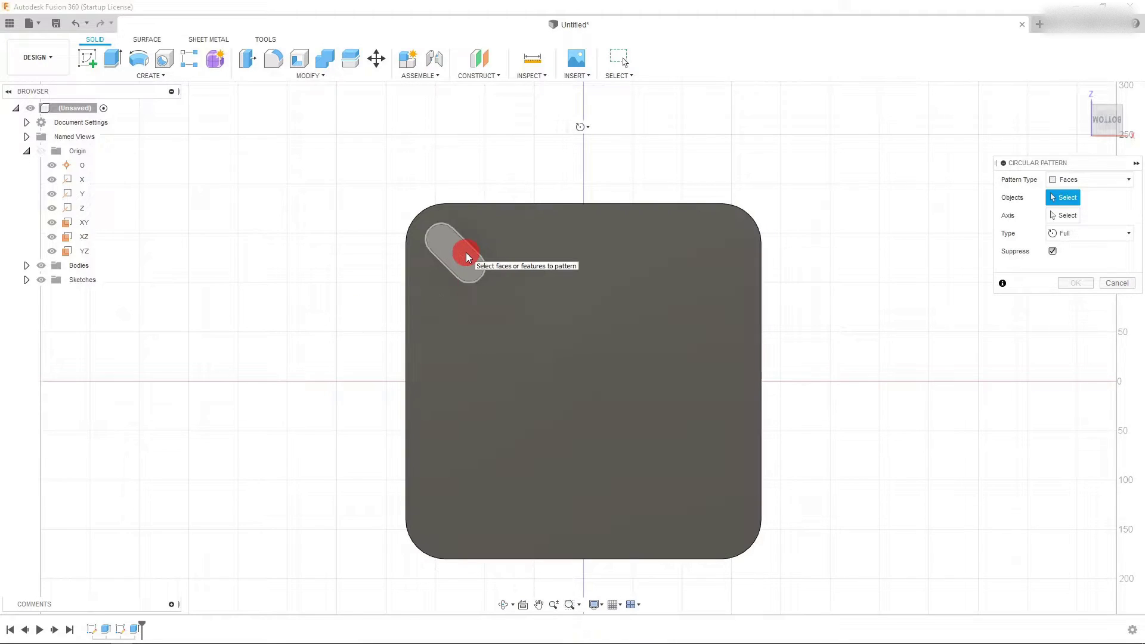
{"action": "left_click", "coordinate": [1124, 180]}
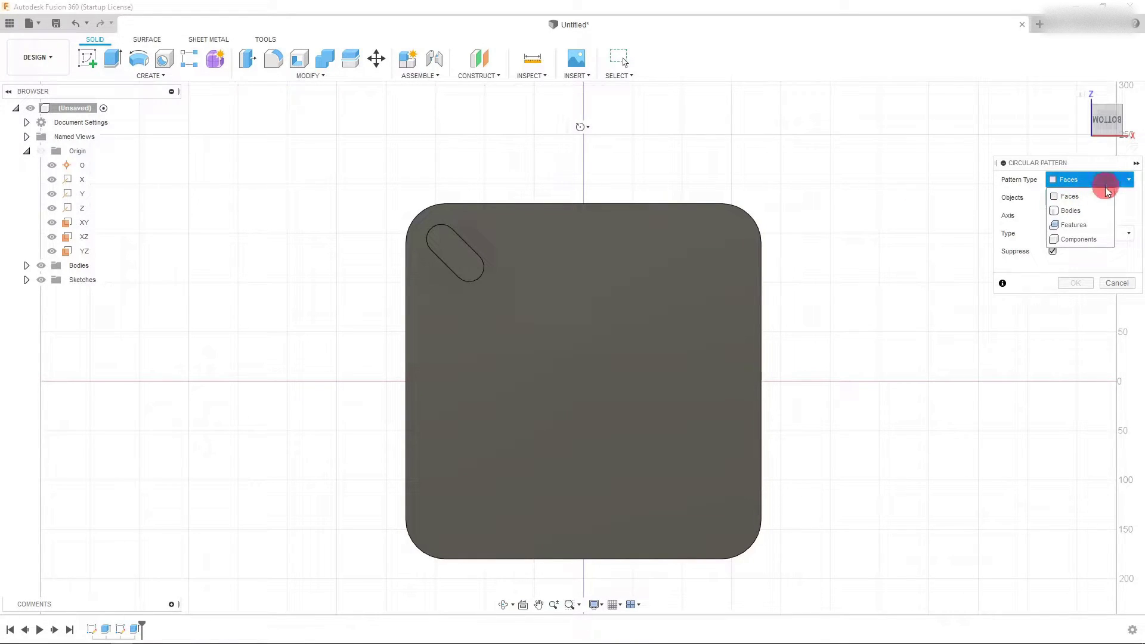
{"action": "left_click", "coordinate": [1074, 225]}
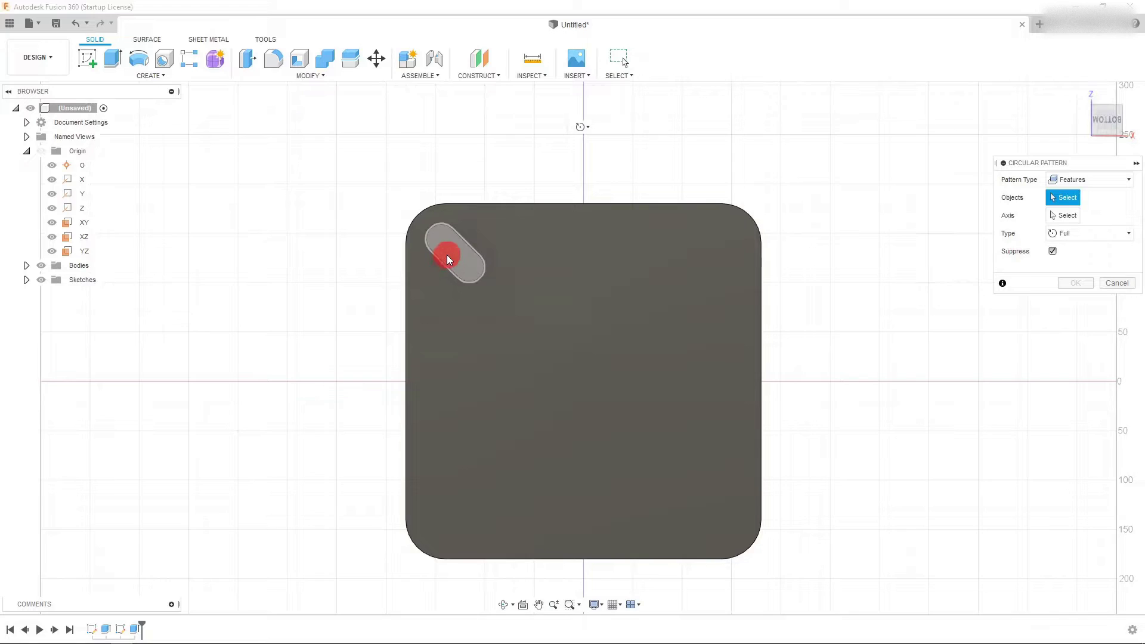
{"action": "left_click", "coordinate": [449, 258]}
{"action": "left_click", "coordinate": [1077, 219]}
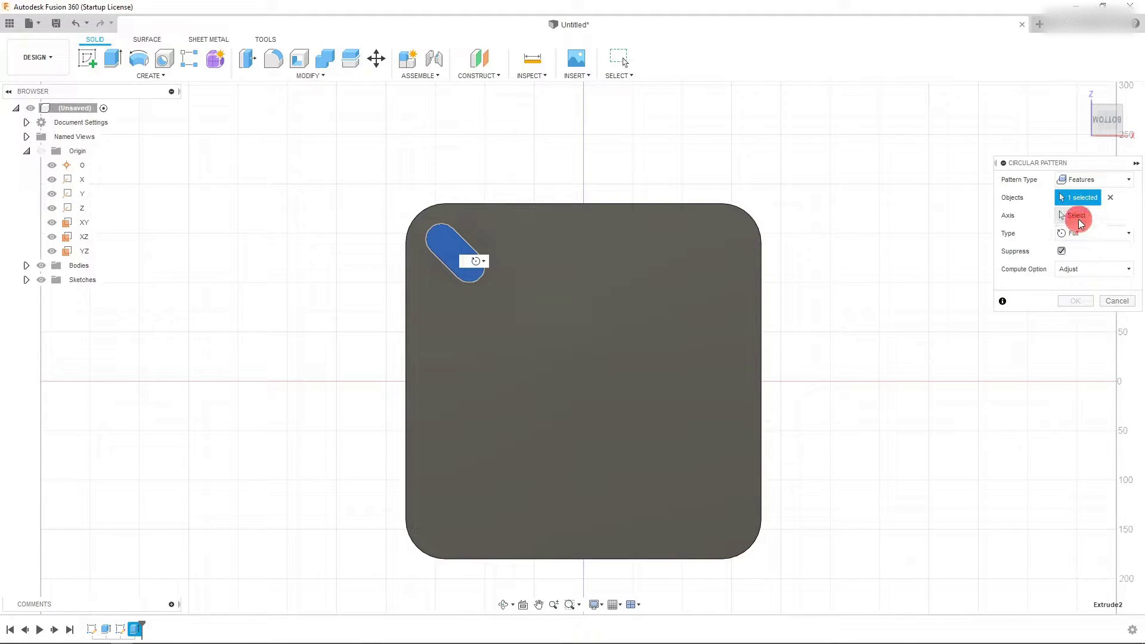
{"action": "left_click", "coordinate": [82, 194]}
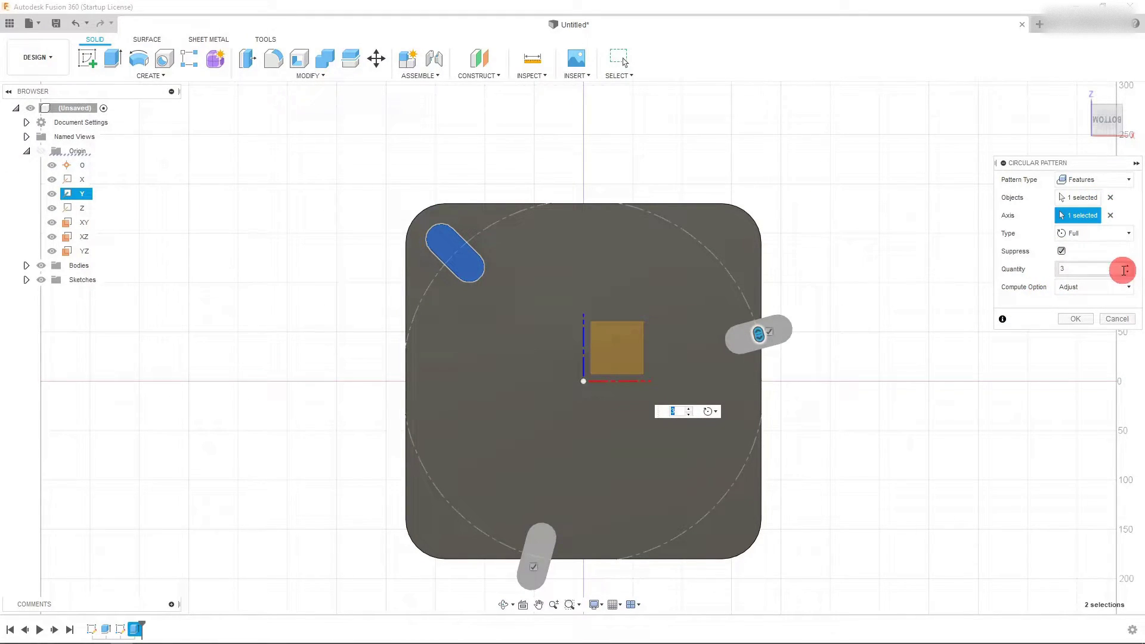
Set the circular pattern's quantity to 4, after previewing counts up to 8, and complete the pattern of feet.
{"action": "left_click", "coordinate": [1129, 267]}
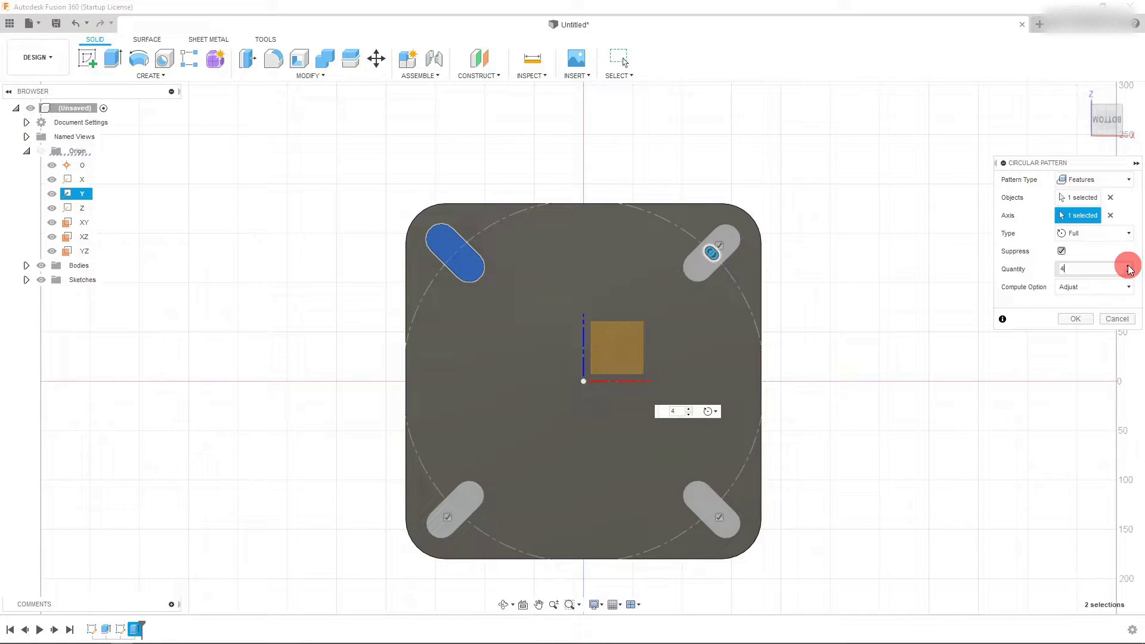
{"action": "left_click", "coordinate": [1129, 267]}
{"action": "left_click", "coordinate": [1129, 266]}
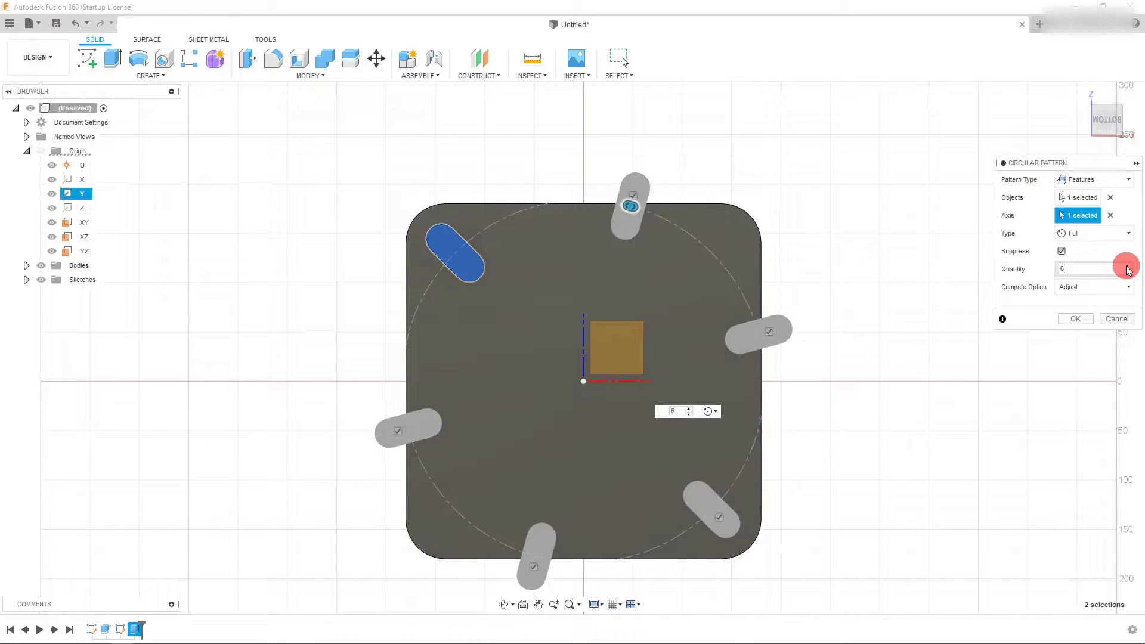
{"action": "left_click", "coordinate": [1129, 267]}
{"action": "left_click", "coordinate": [1130, 267]}
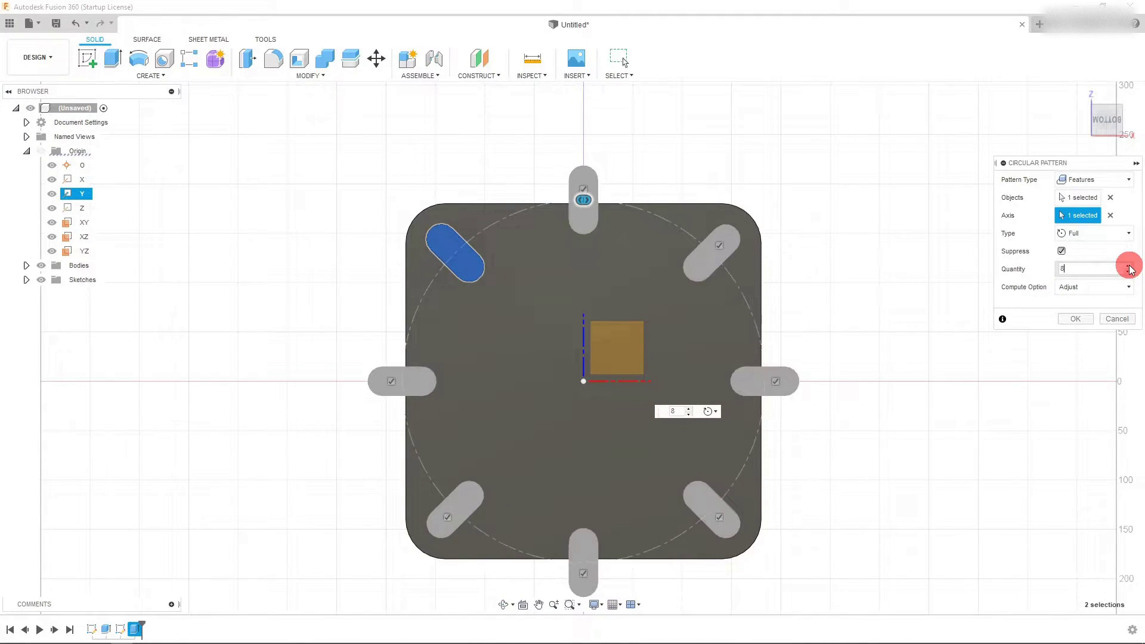
{"action": "left_click", "coordinate": [1129, 274]}
{"action": "left_click", "coordinate": [1129, 275]}
{"action": "left_click", "coordinate": [1129, 275]}
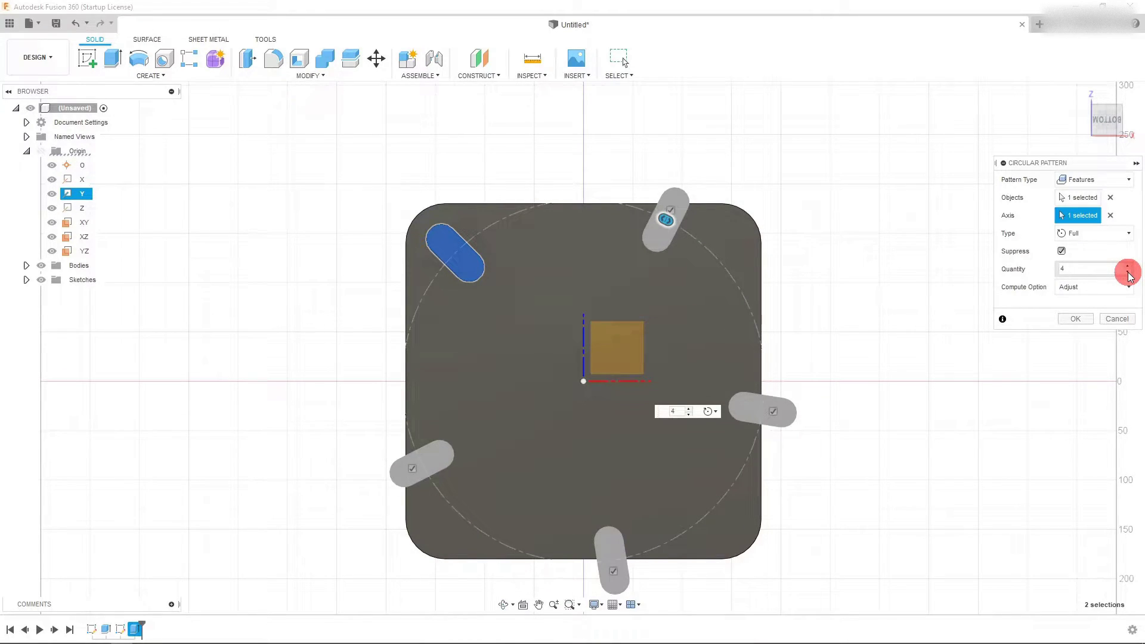
{"action": "left_click", "coordinate": [1081, 318]}
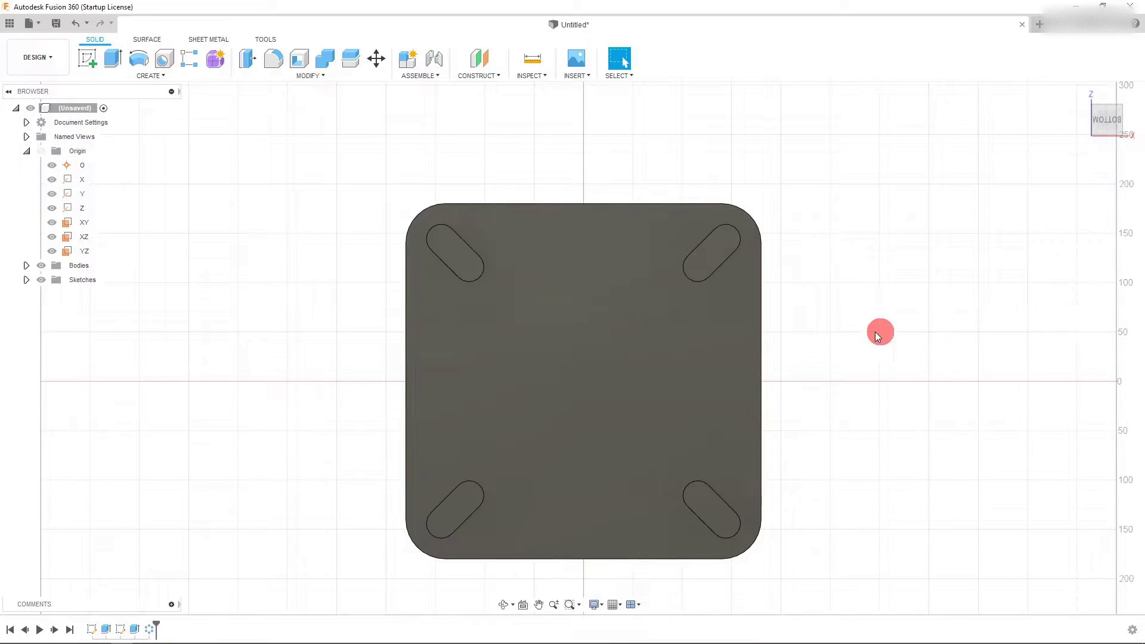
Start a new sketch on the top face of the rounded-square body.
{"action": "left_click", "coordinate": [1111, 102]}
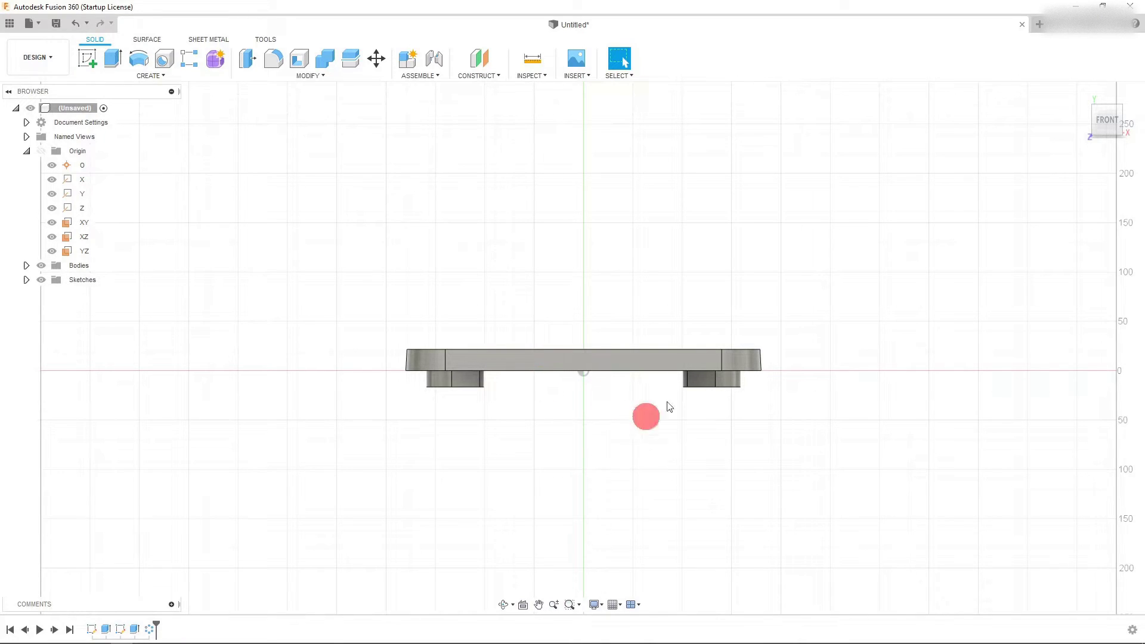
{"action": "left_click", "coordinate": [1108, 143]}
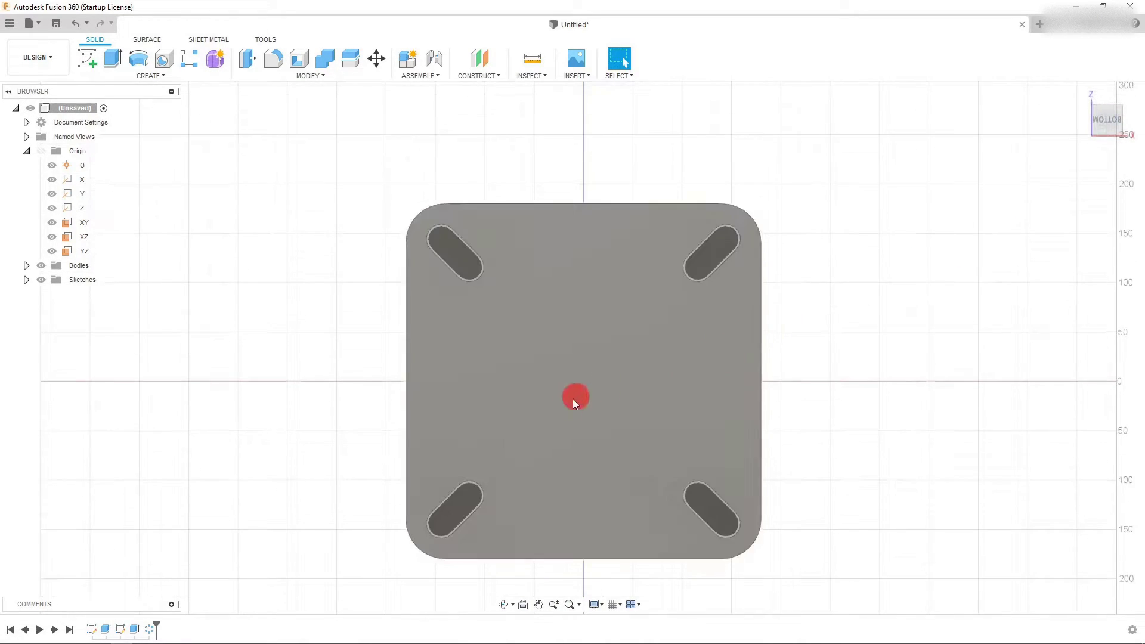
{"action": "left_click", "coordinate": [1108, 97]}
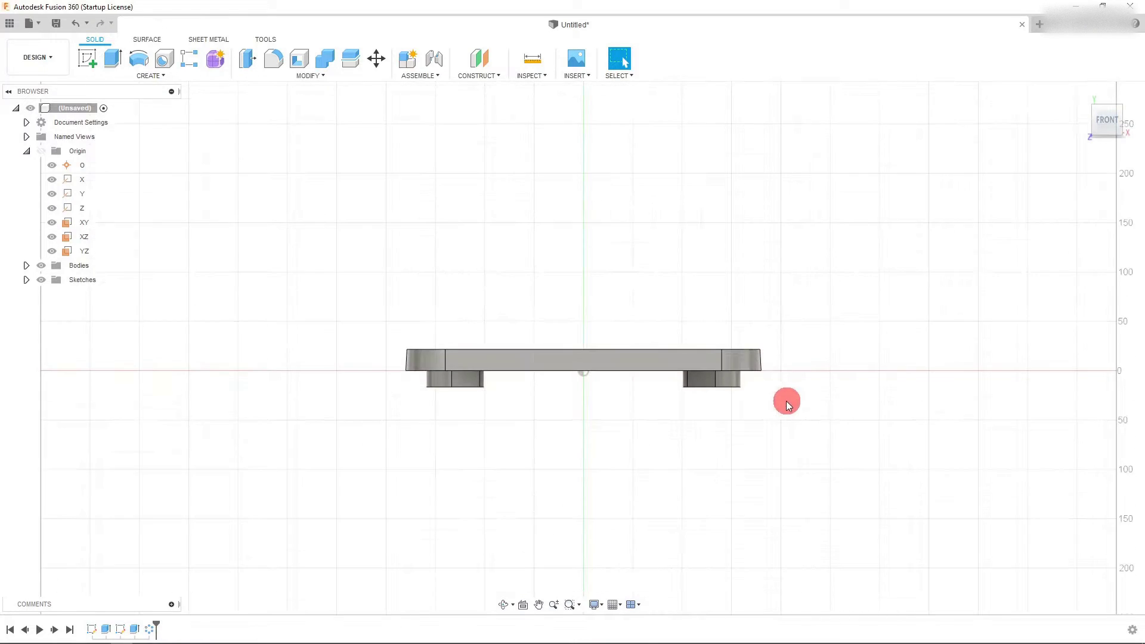
{"action": "scroll", "coordinate": [614, 507], "scroll_direction": "down", "scroll_amount": 1}
{"action": "left_click", "coordinate": [1109, 102]}
{"action": "left_click", "coordinate": [628, 359]}
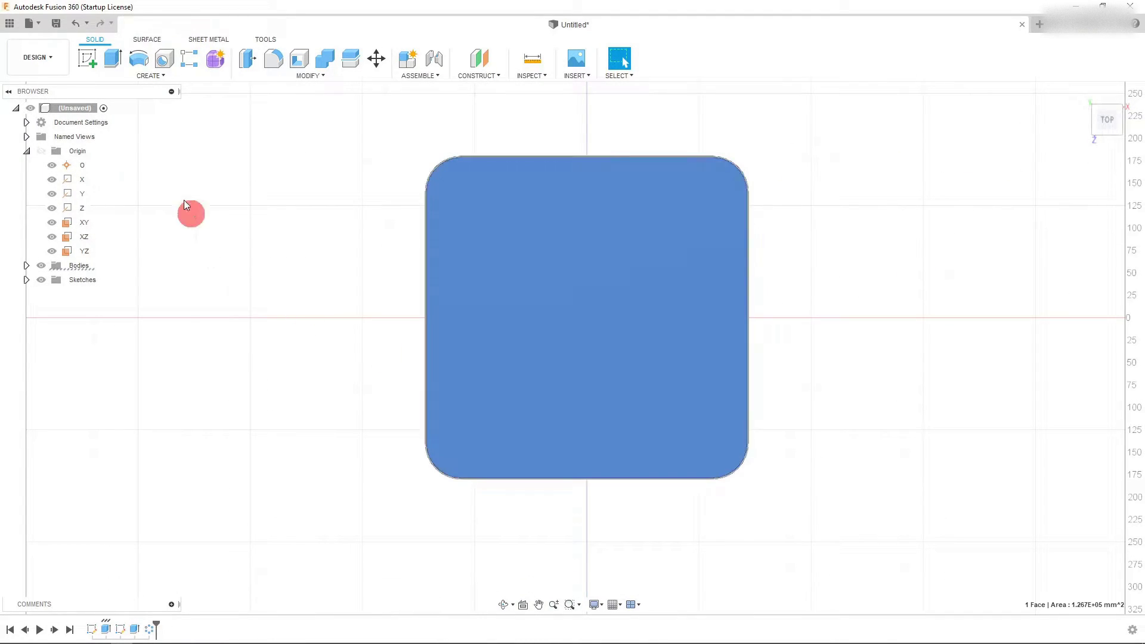
{"action": "left_click", "coordinate": [87, 58]}
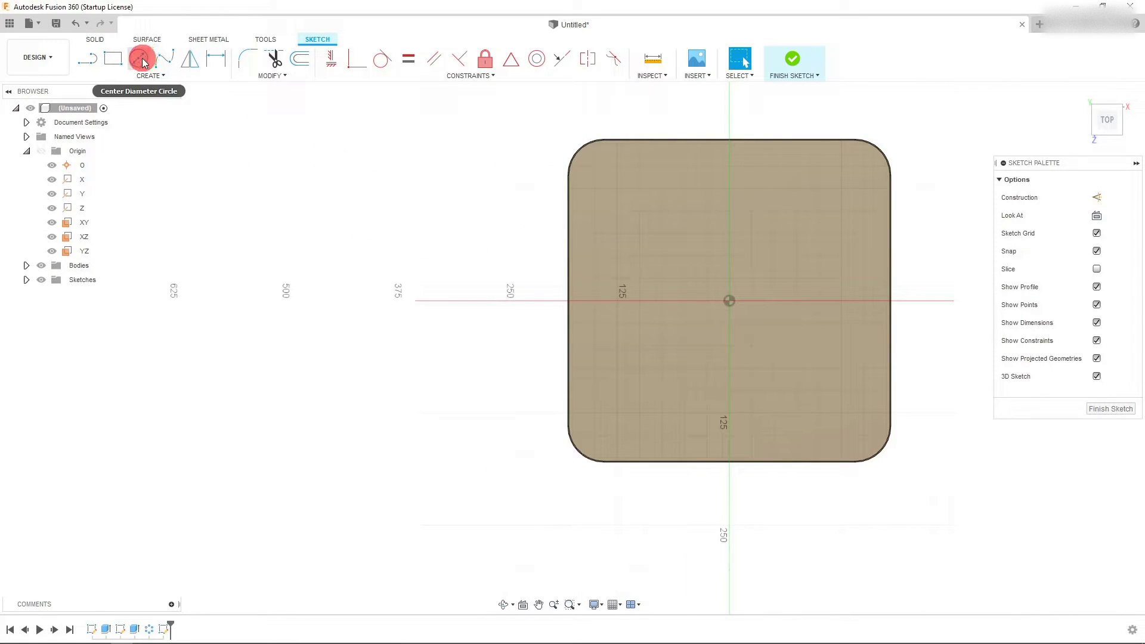
Sketch a centre-diameter circle of 10.5 in, centred on the origin.
{"action": "left_click", "coordinate": [141, 59]}
{"action": "left_click", "coordinate": [730, 301]}
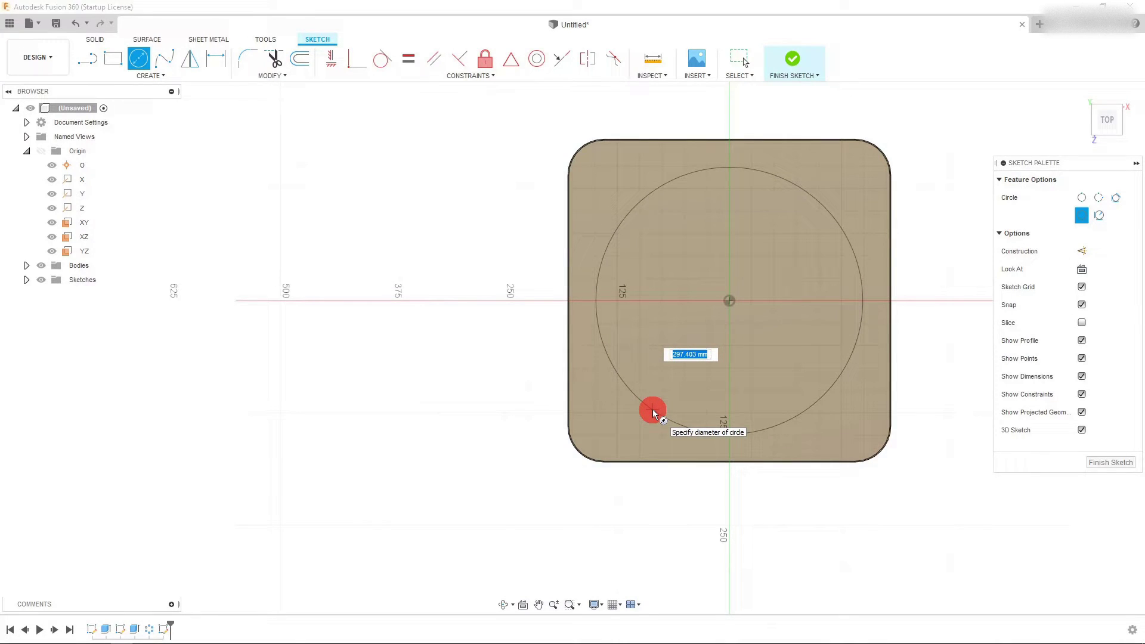
{"action": "type", "text": "10.5in"}
{"action": "key", "text": "Return"}
{"action": "key", "text": "Escape"}
{"action": "scroll", "coordinate": [463, 399], "scroll_direction": "down", "scroll_amount": 2}
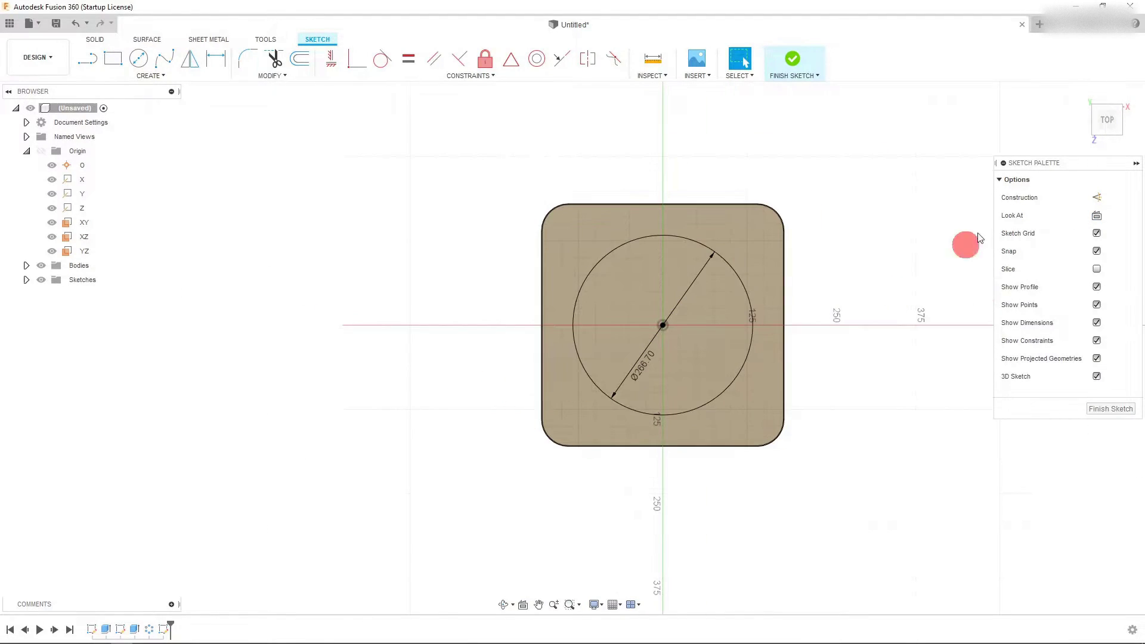
Start an Extrude and pick the circular profile on the body's top face, viewing the body from the front.
{"action": "left_click", "coordinate": [1104, 139]}
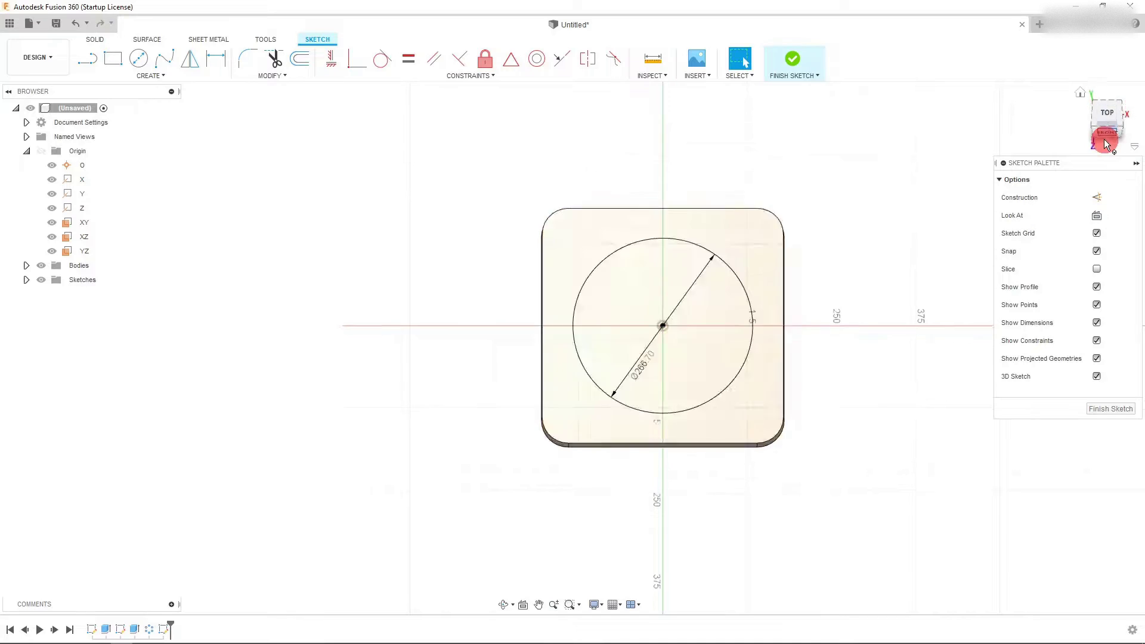
{"action": "key", "text": "e"}
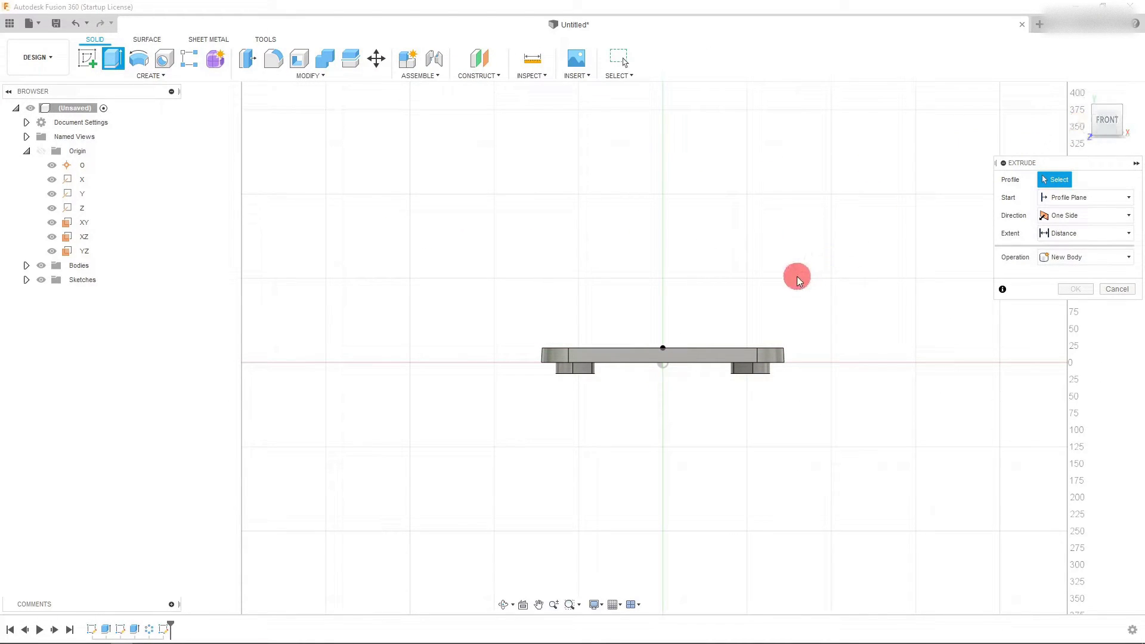
{"action": "left_click", "coordinate": [1110, 101]}
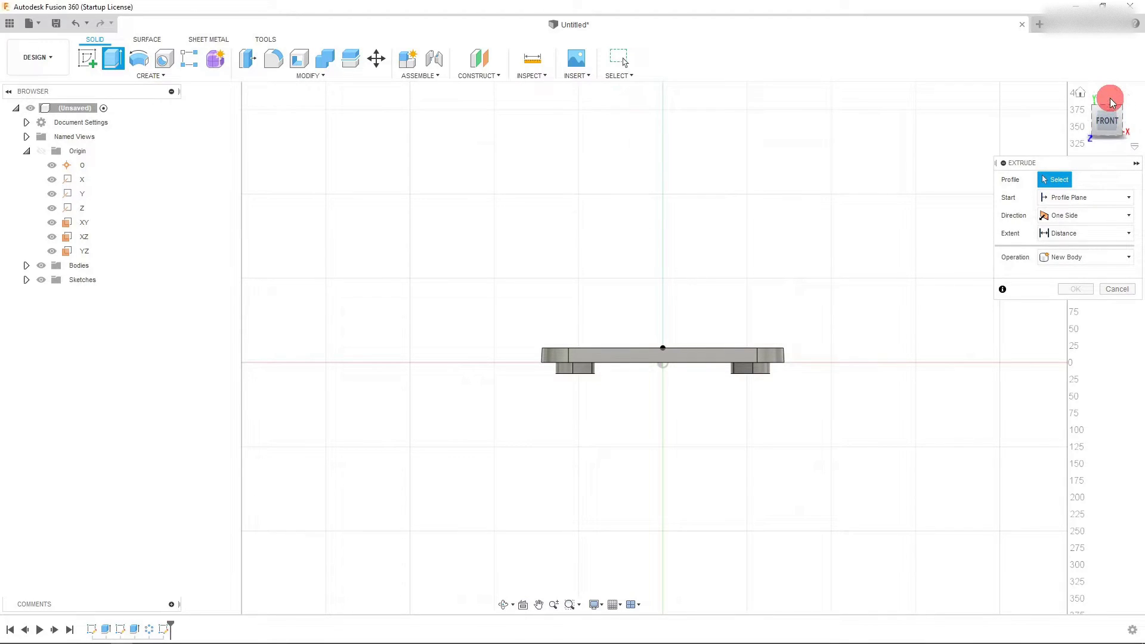
{"action": "left_click", "coordinate": [701, 365]}
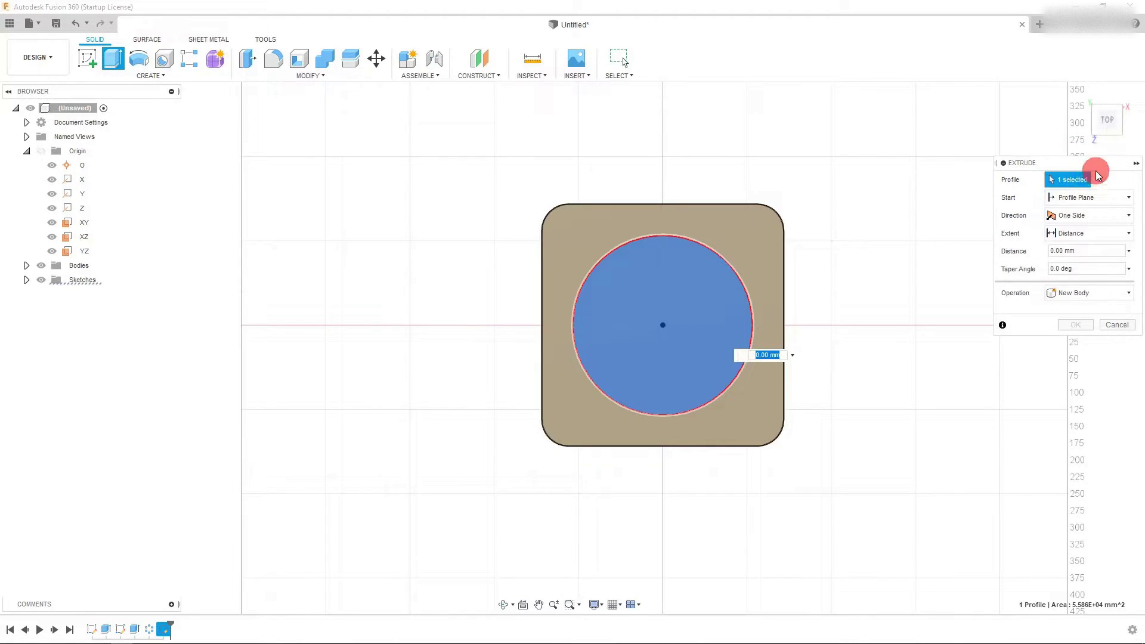
{"action": "left_click", "coordinate": [1108, 143]}
Extrude the circular profile upward 26 in from the base's top face, joined to the body.
{"action": "left_click_drag", "start_coordinate": [662, 334], "coordinate": [774, 87]}
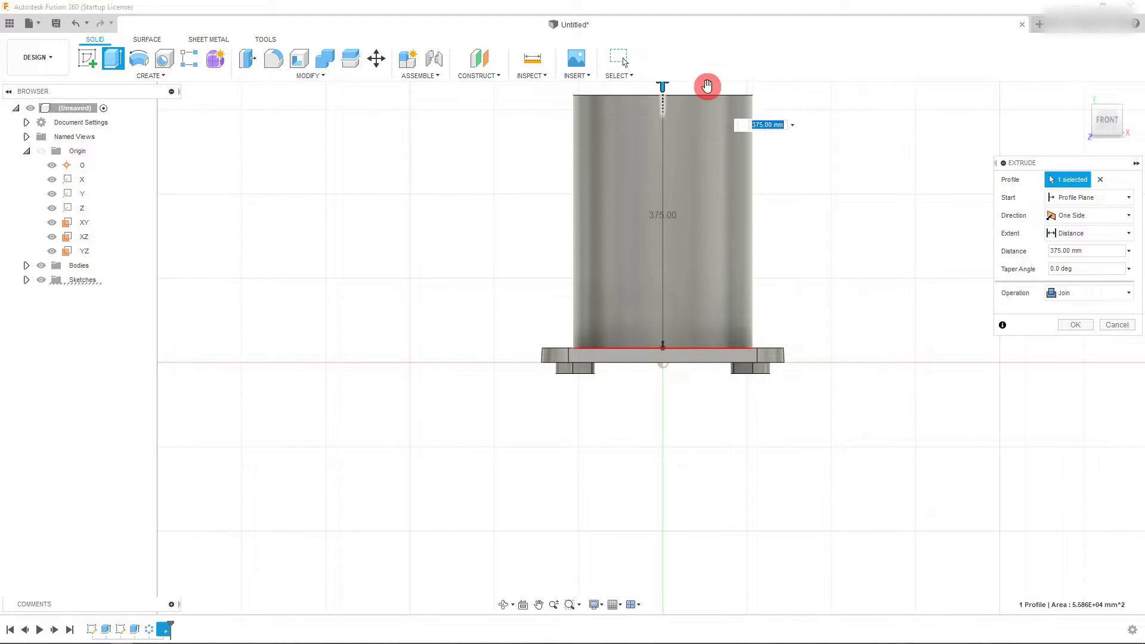
{"action": "scroll", "coordinate": [644, 332], "scroll_direction": "down", "scroll_amount": 2}
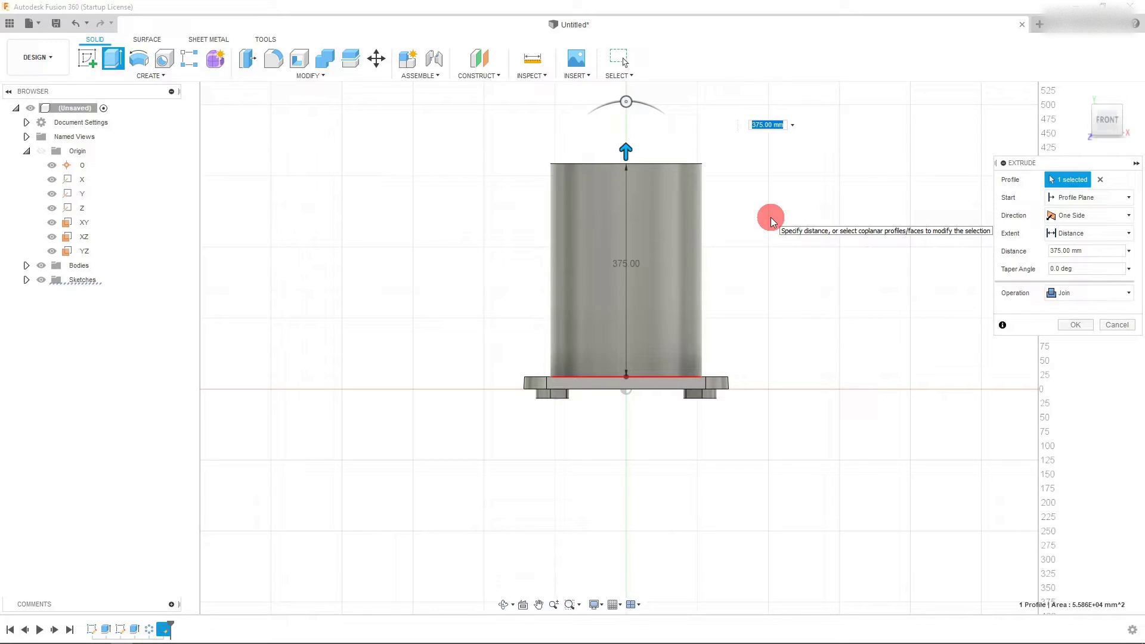
{"action": "type", "text": "26"}
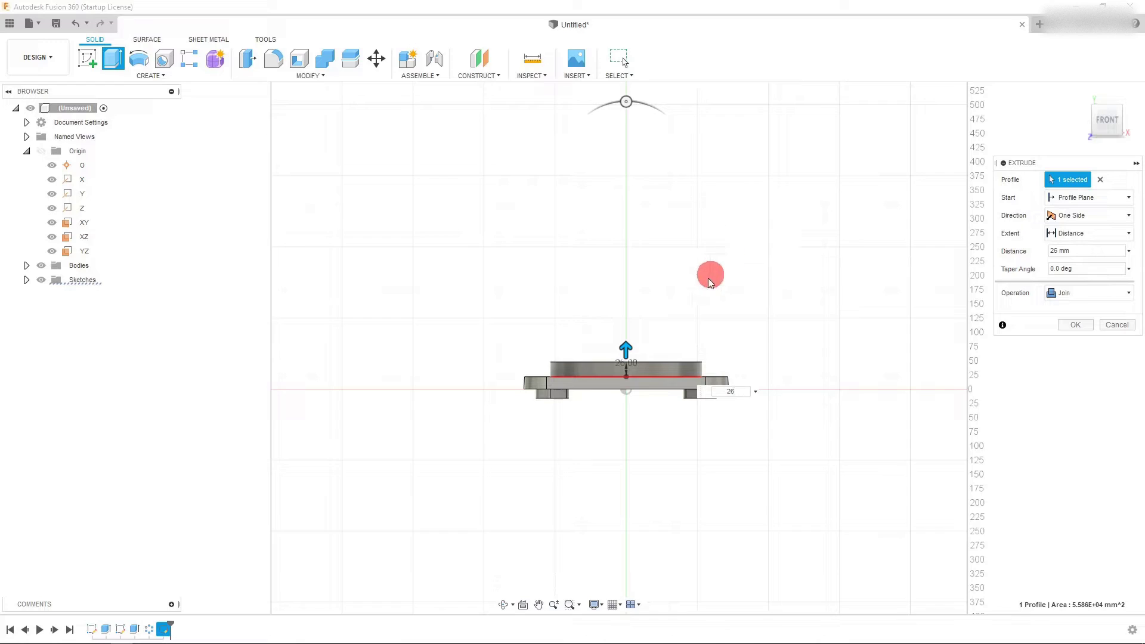
{"action": "left_click_drag", "start_coordinate": [626, 351], "coordinate": [674, 238]}
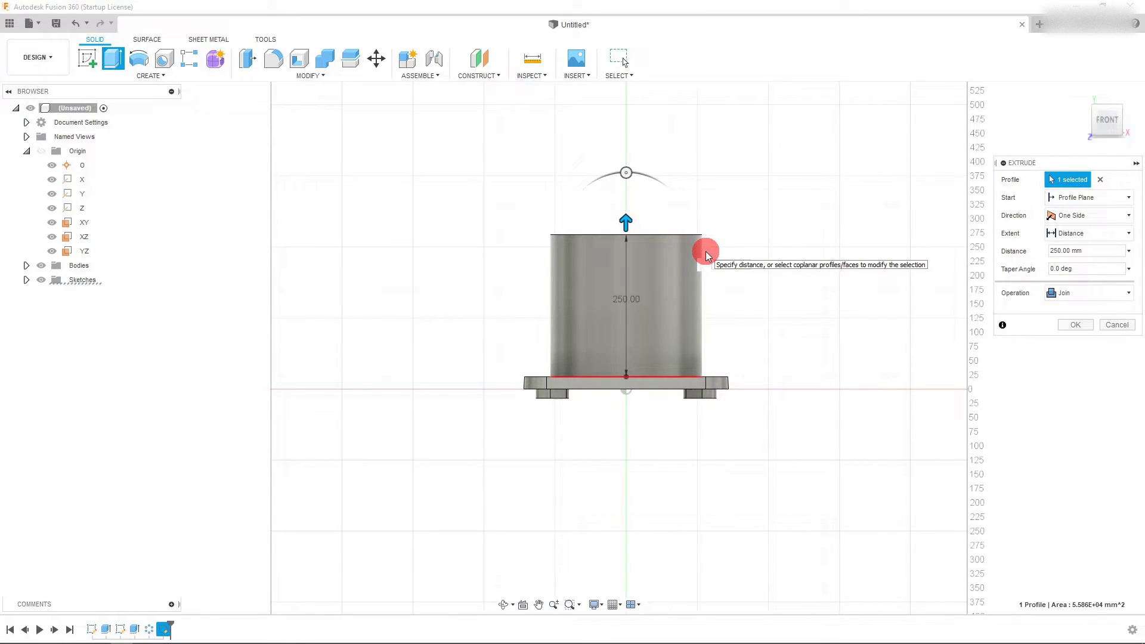
{"action": "type", "text": "650"}
{"action": "key", "text": "Return"}
{"action": "scroll", "coordinate": [666, 333], "scroll_direction": "down", "scroll_amount": 3}
{"action": "scroll", "coordinate": [667, 332], "scroll_direction": "up", "scroll_amount": 3}
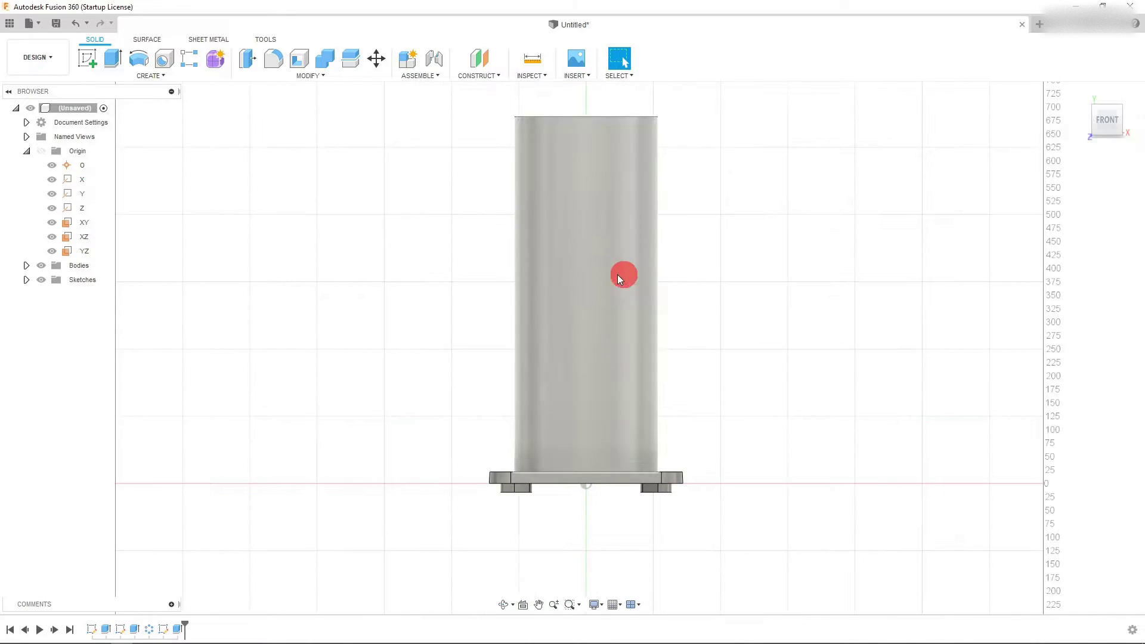
Edit the cylinder's extrusion and set its taper angle to -8 deg, narrowing it towards the top.
{"action": "left_click", "coordinate": [627, 370]}
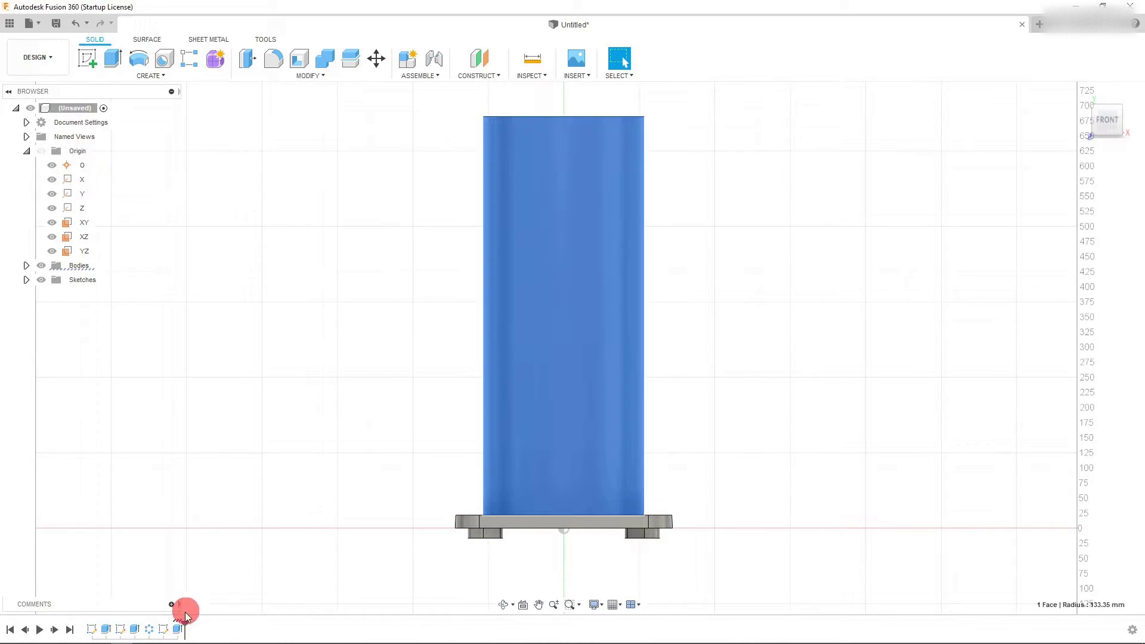
{"action": "left_click", "coordinate": [178, 630]}
{"action": "right_click", "coordinate": [178, 631]}
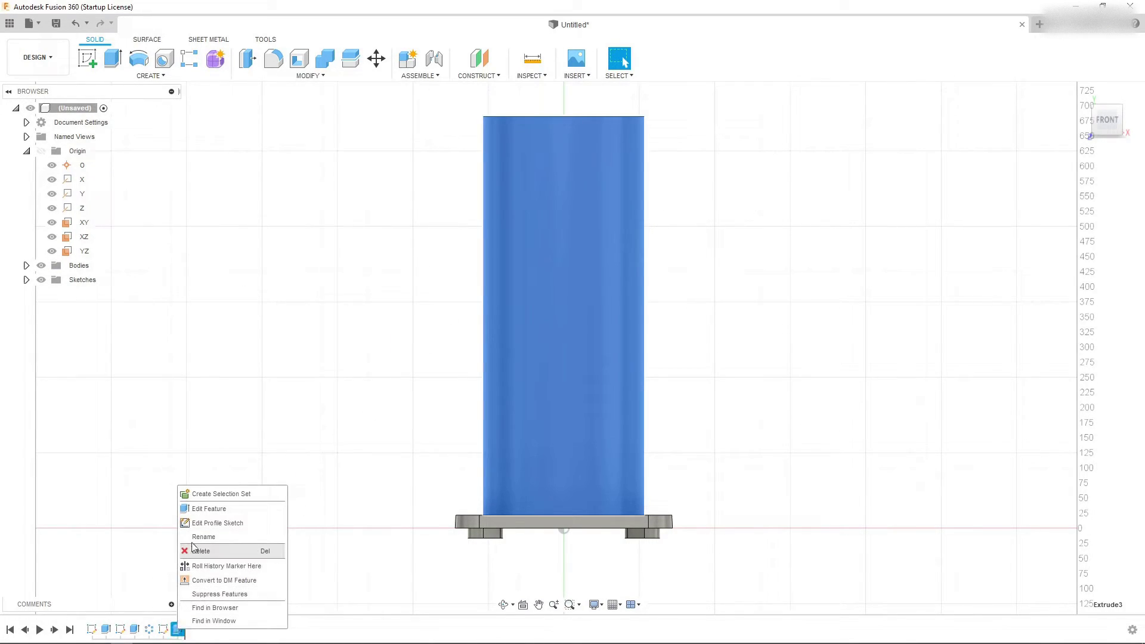
{"action": "left_click", "coordinate": [178, 634]}
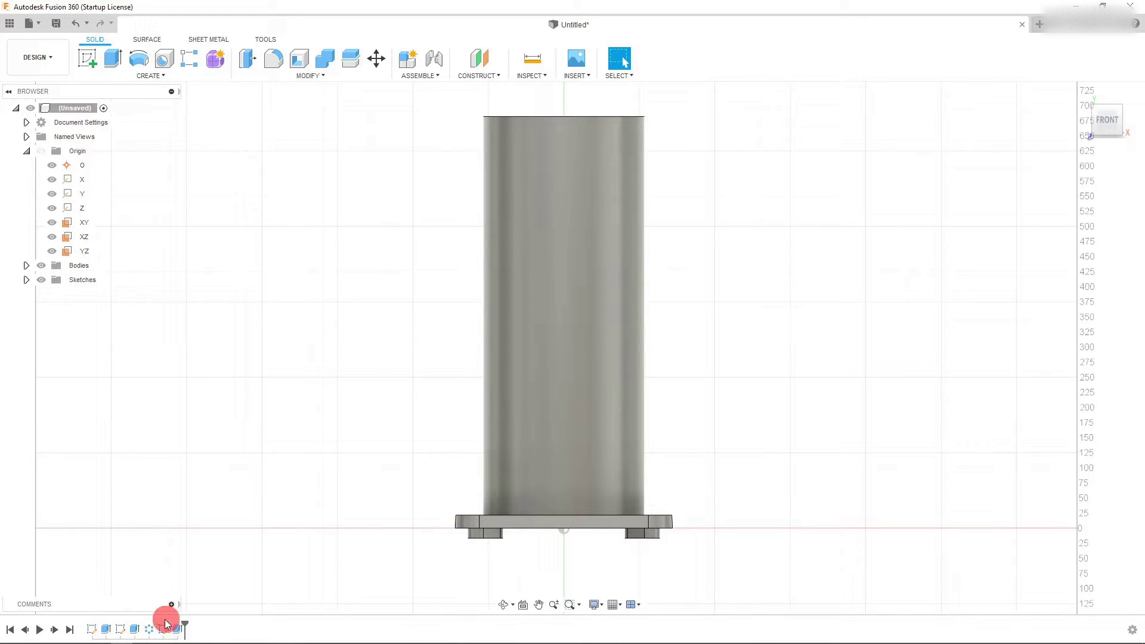
{"action": "right_click", "coordinate": [180, 625]}
{"action": "left_click", "coordinate": [210, 507]}
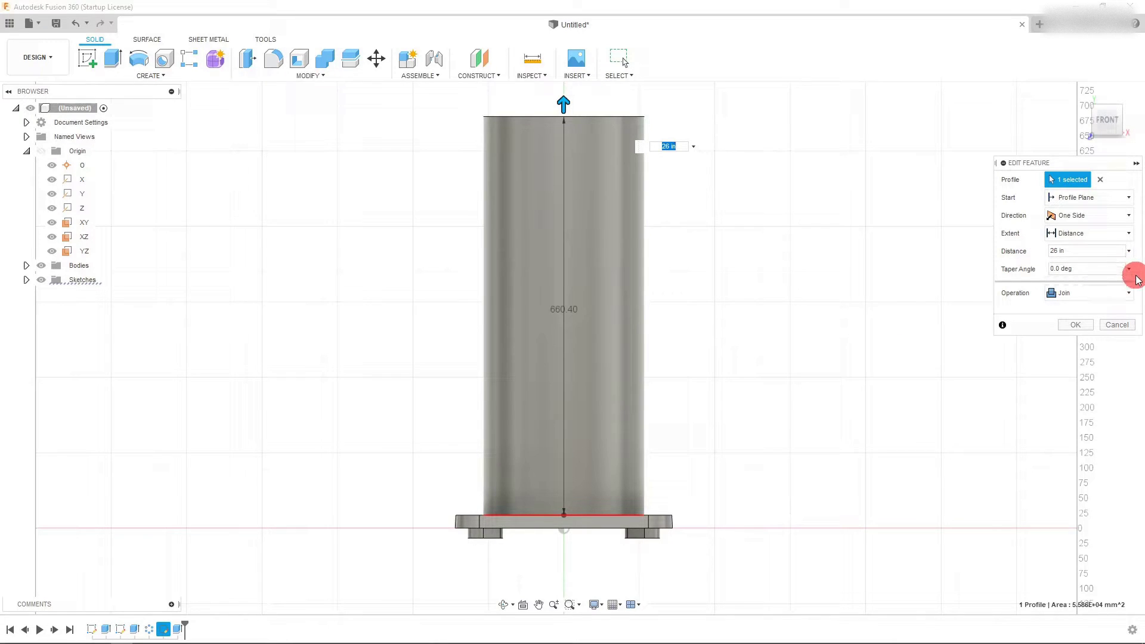
{"action": "left_click", "coordinate": [1103, 269]}
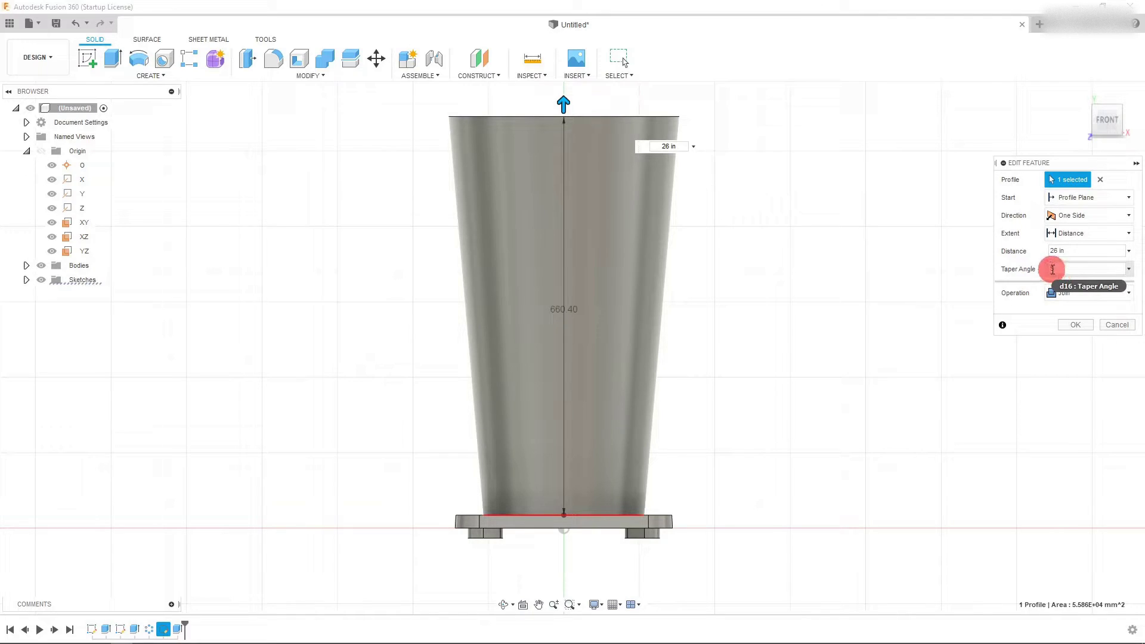
{"action": "key", "text": "BackSpace"}
{"action": "type", "text": "-5"}
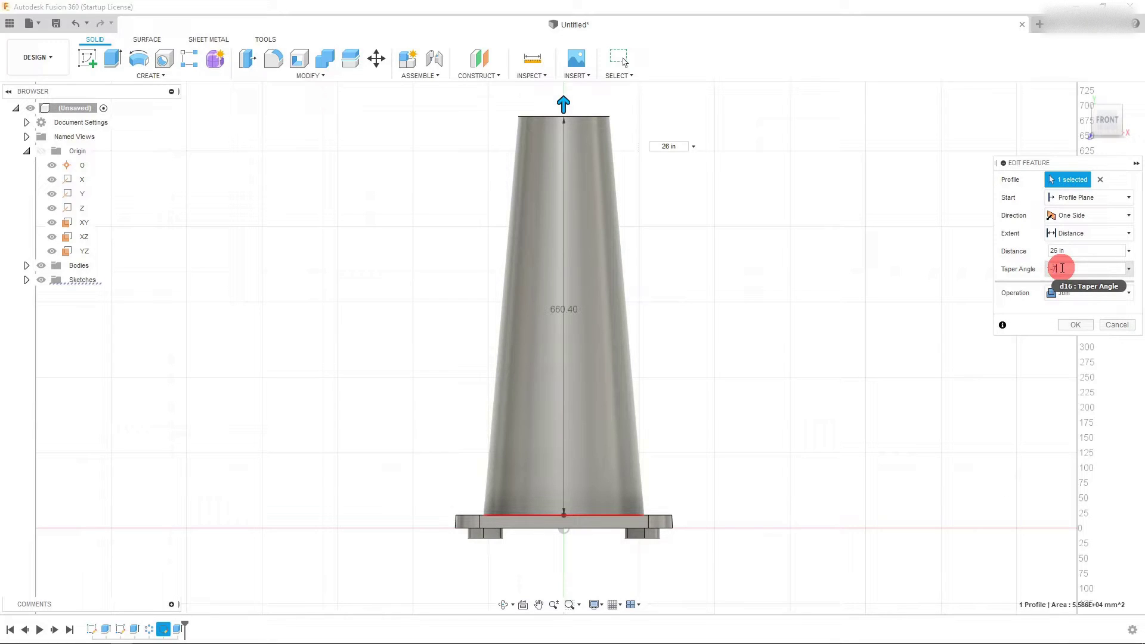
{"action": "type", "text": "8"}
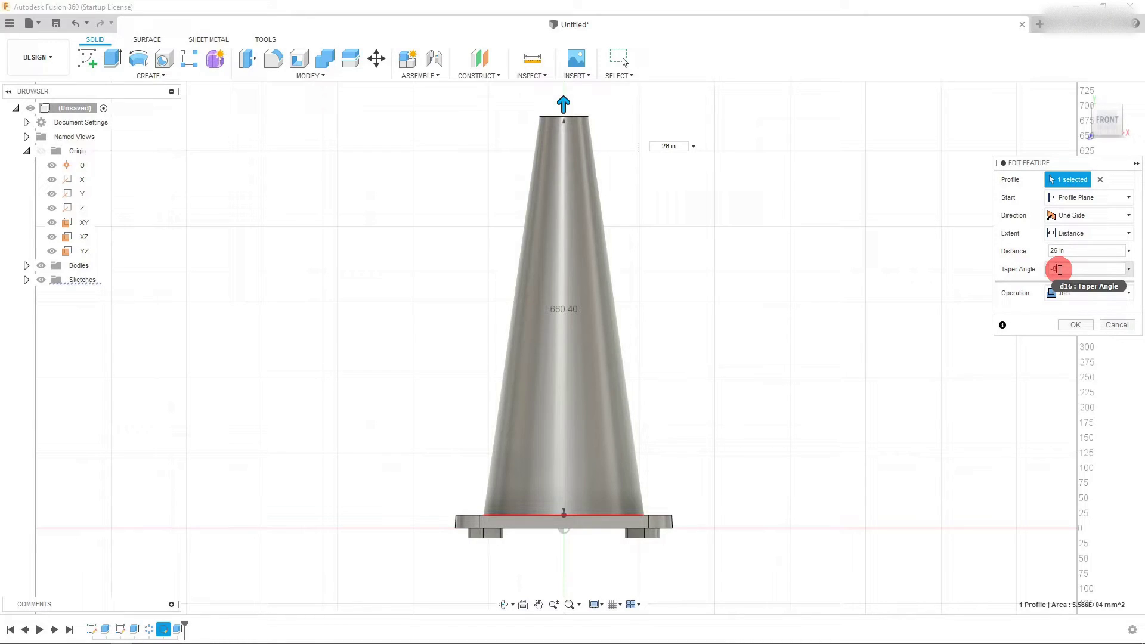
{"action": "left_click", "coordinate": [1072, 323]}
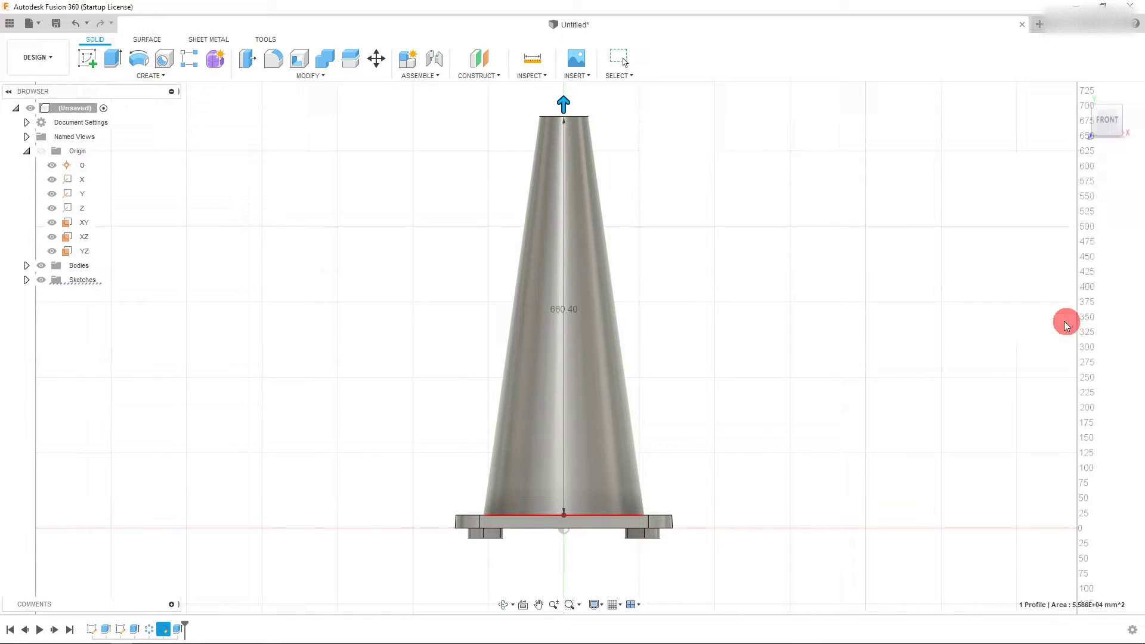
Check the radius of the cone's top edge and set the cone extrusion's taper angle to -8.5 deg.
{"action": "left_click", "coordinate": [581, 118]}
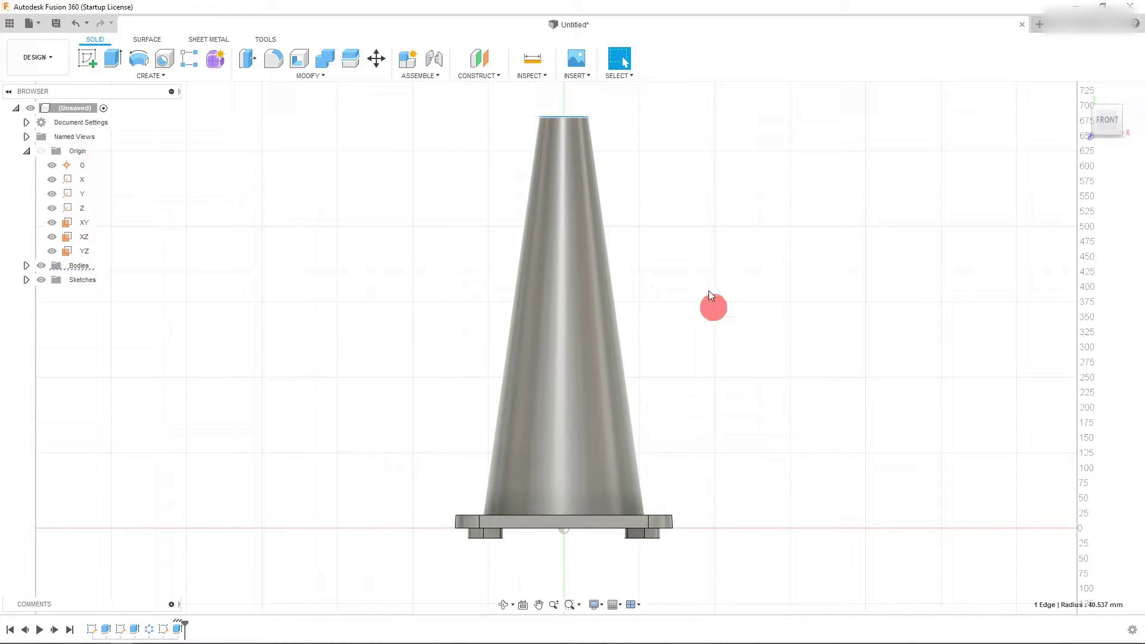
{"action": "scroll", "coordinate": [577, 105], "scroll_direction": "up", "scroll_amount": 2}
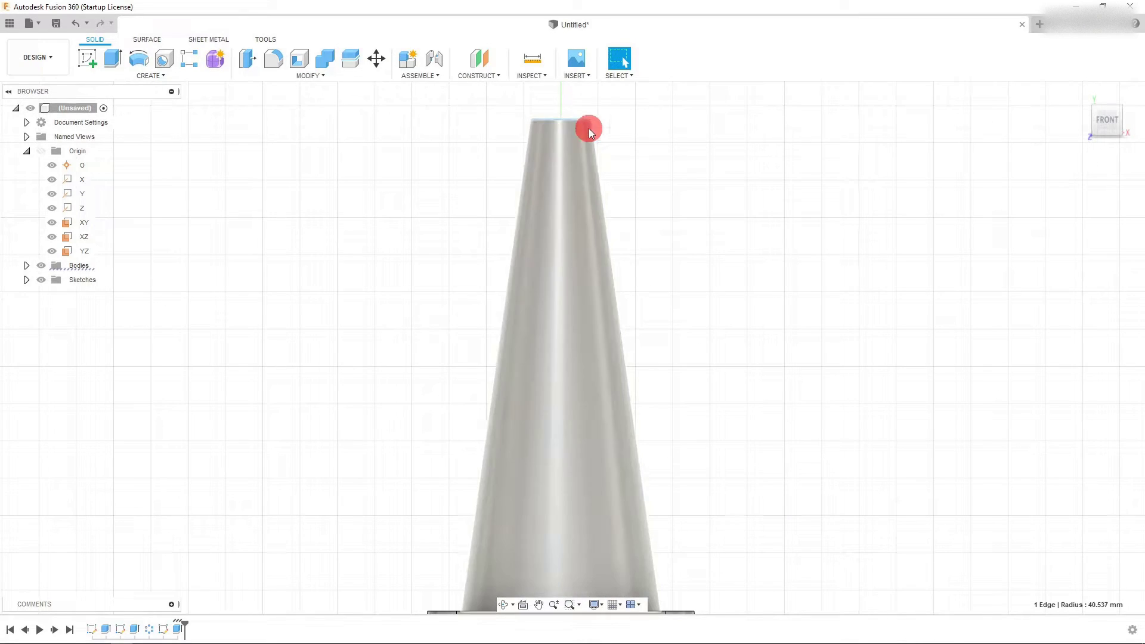
{"action": "scroll", "coordinate": [628, 237], "scroll_direction": "down", "scroll_amount": 1}
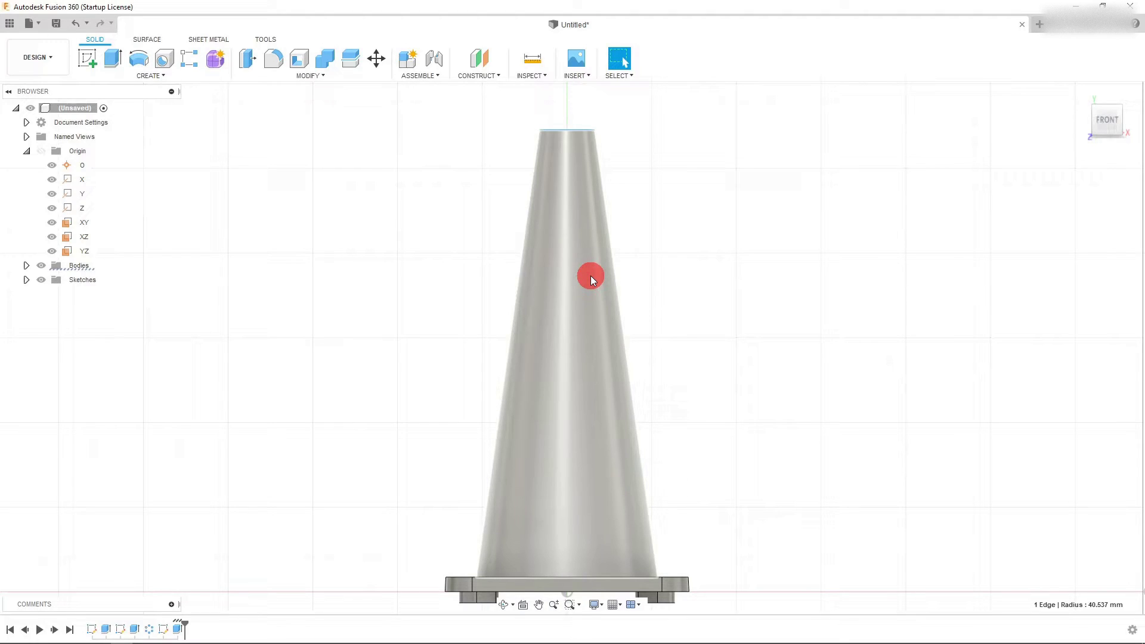
{"action": "key", "text": "f"}
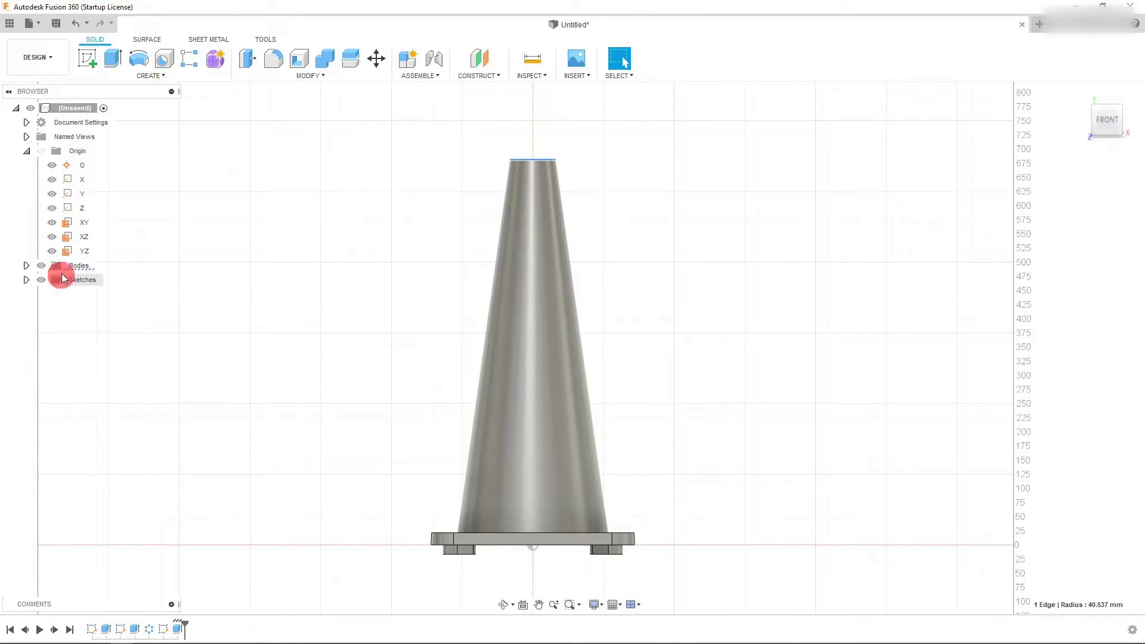
{"action": "left_click", "coordinate": [690, 459]}
{"action": "left_click", "coordinate": [531, 402]}
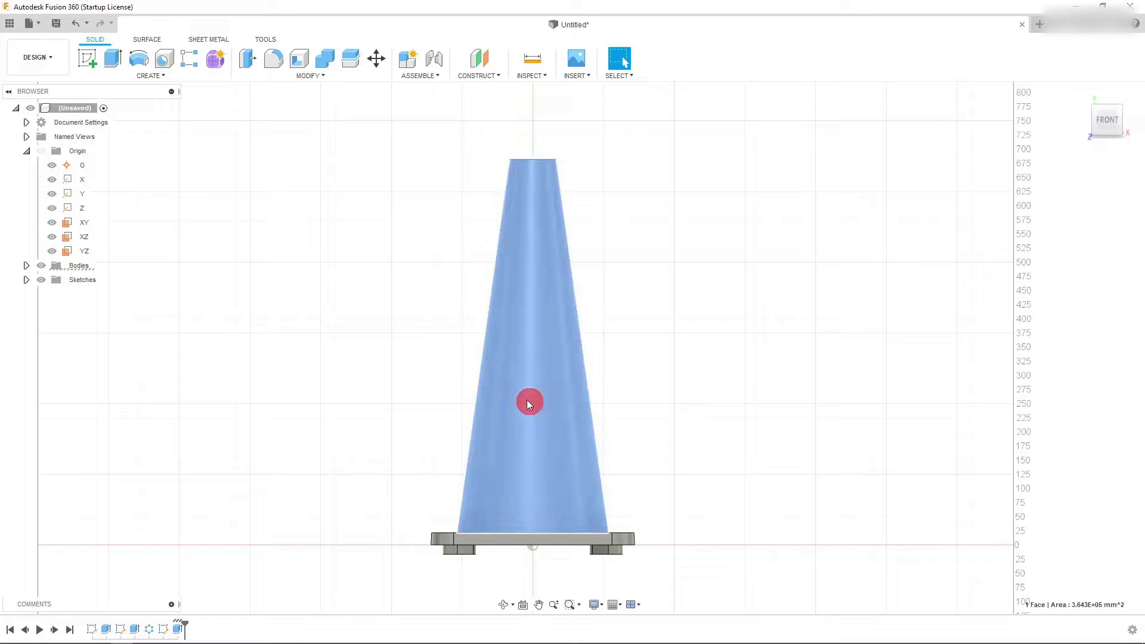
{"action": "left_click", "coordinate": [177, 629]}
{"action": "right_click", "coordinate": [178, 630]}
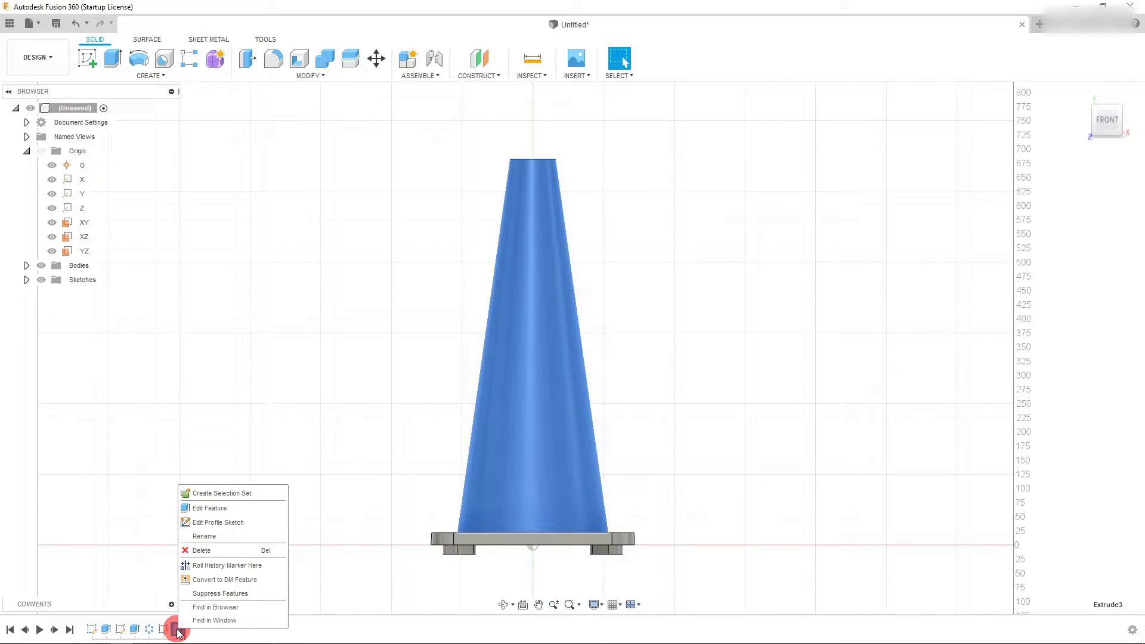
{"action": "left_click", "coordinate": [205, 510]}
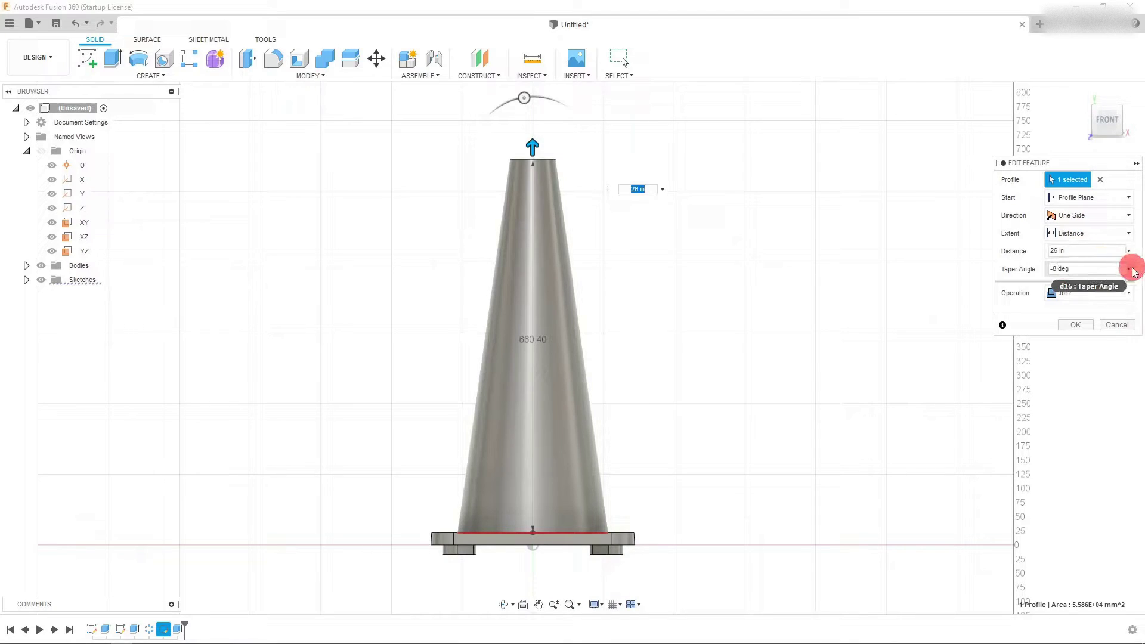
{"action": "left_click_drag", "start_coordinate": [1052, 270], "coordinate": [1069, 270]}
{"action": "type", "text": "9-8.5"}
{"action": "left_click", "coordinate": [1075, 324]}
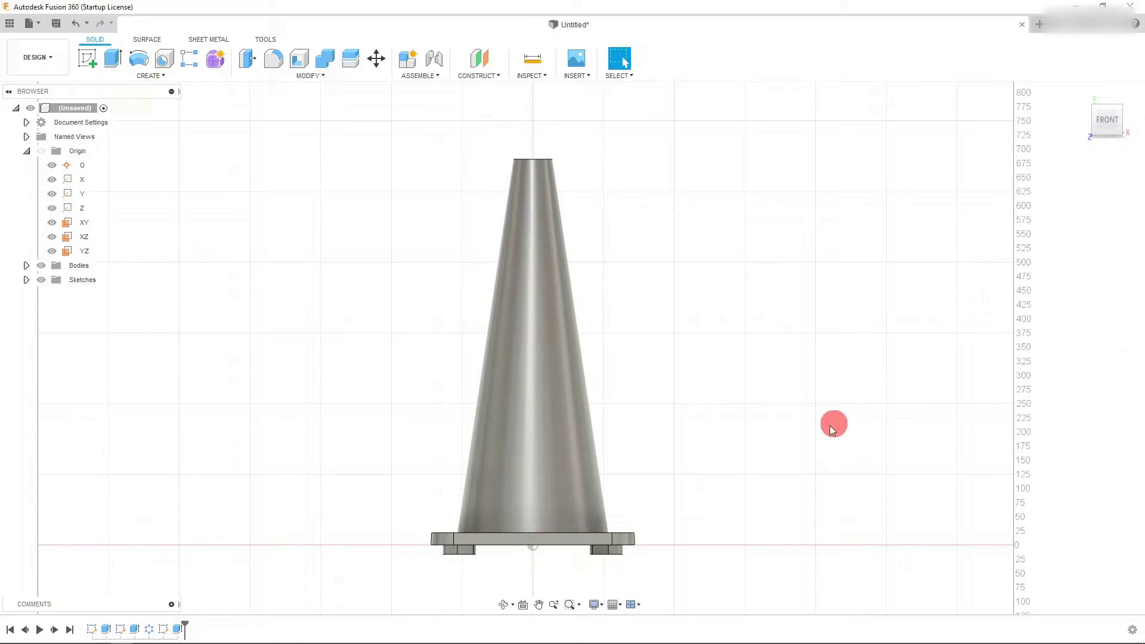
Start a new sketch on the XY origin plane.
{"action": "scroll", "coordinate": [776, 441], "scroll_direction": "down", "scroll_amount": 2}
{"action": "scroll", "coordinate": [729, 459], "scroll_direction": "up", "scroll_amount": 2}
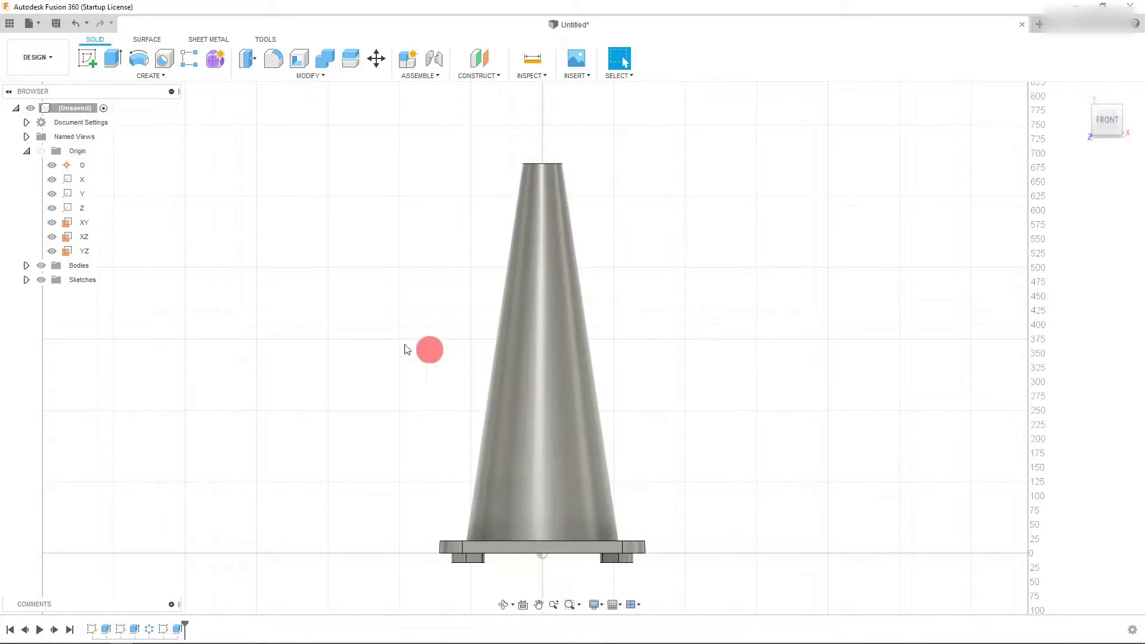
{"action": "left_click", "coordinate": [82, 223]}
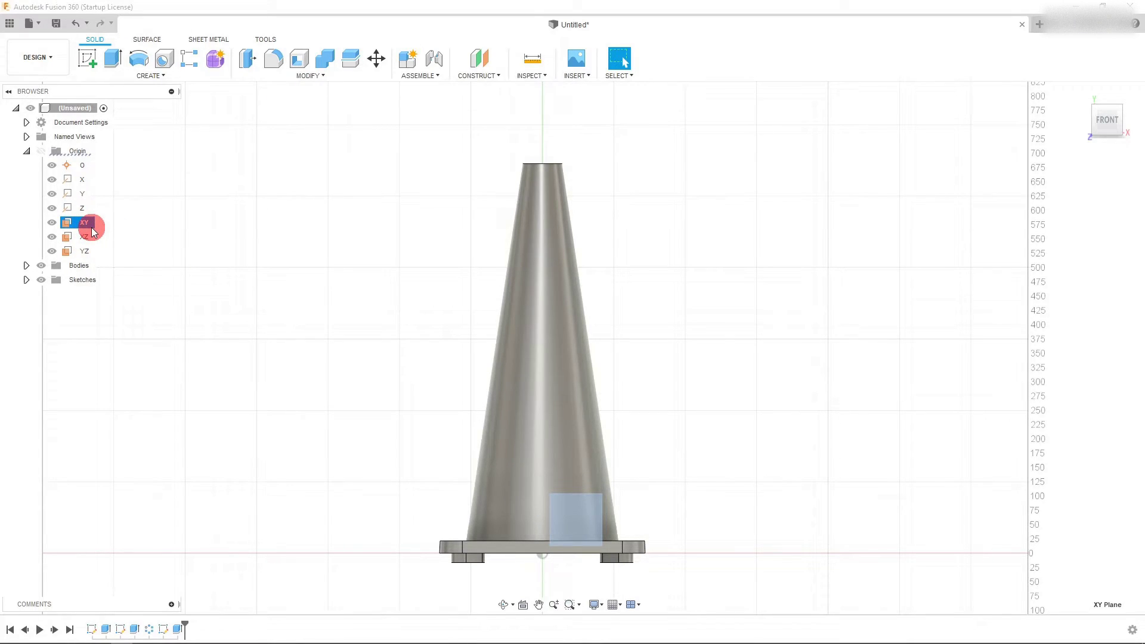
{"action": "left_click", "coordinate": [87, 58]}
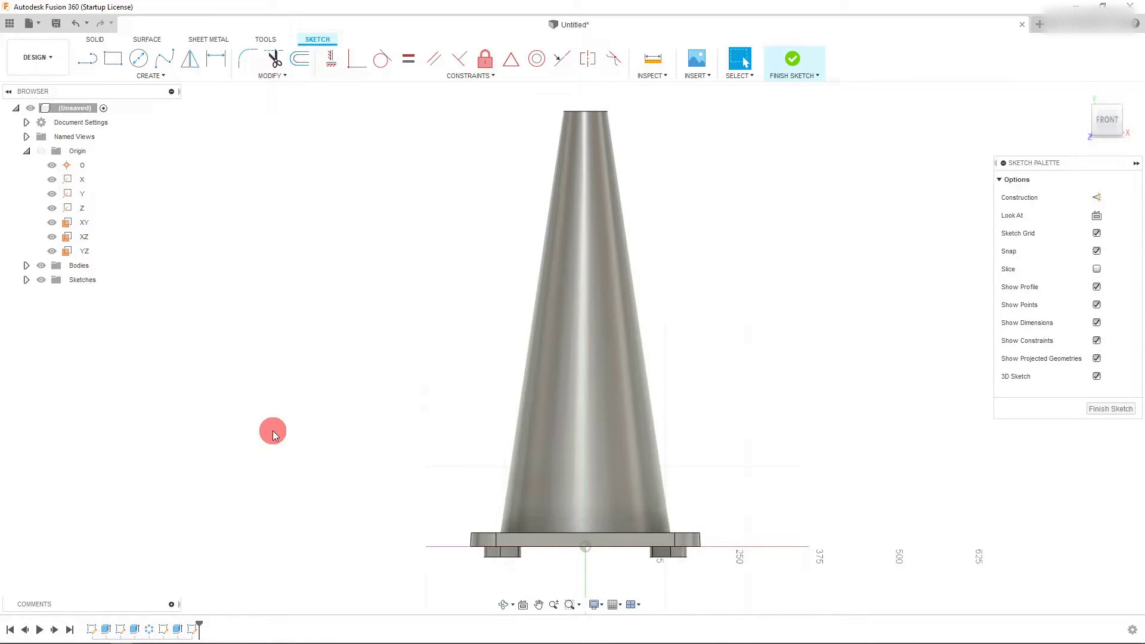
Sketch a seven-segment right-angled zigzag line whose four horizontals cross the cone's full width, the lowest about 375 mm long and the top two about 125 mm apart.
{"action": "left_click", "coordinate": [87, 58]}
{"action": "left_click", "coordinate": [682, 195]}
{"action": "left_click", "coordinate": [489, 195]}
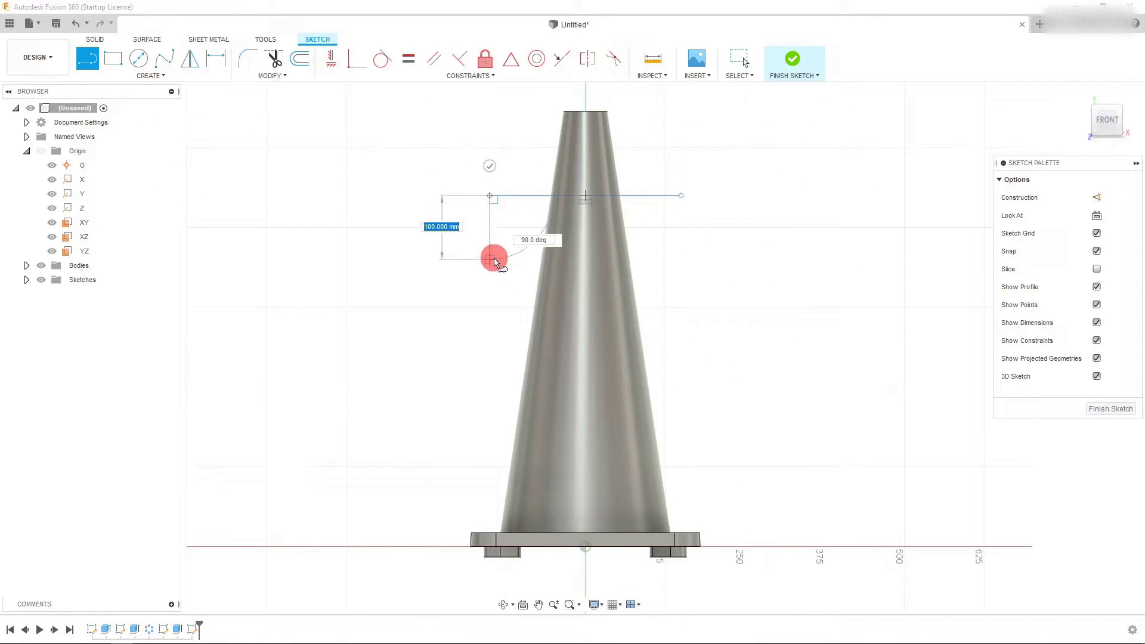
{"action": "left_click", "coordinate": [490, 275]}
{"action": "left_click", "coordinate": [691, 276]}
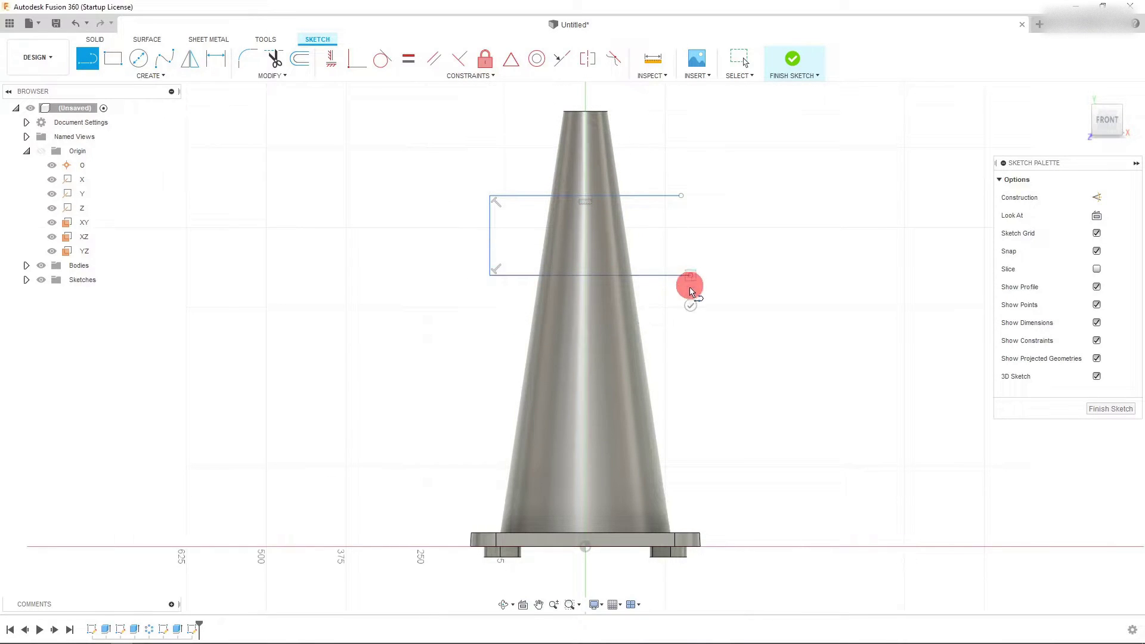
{"action": "left_click", "coordinate": [690, 371]}
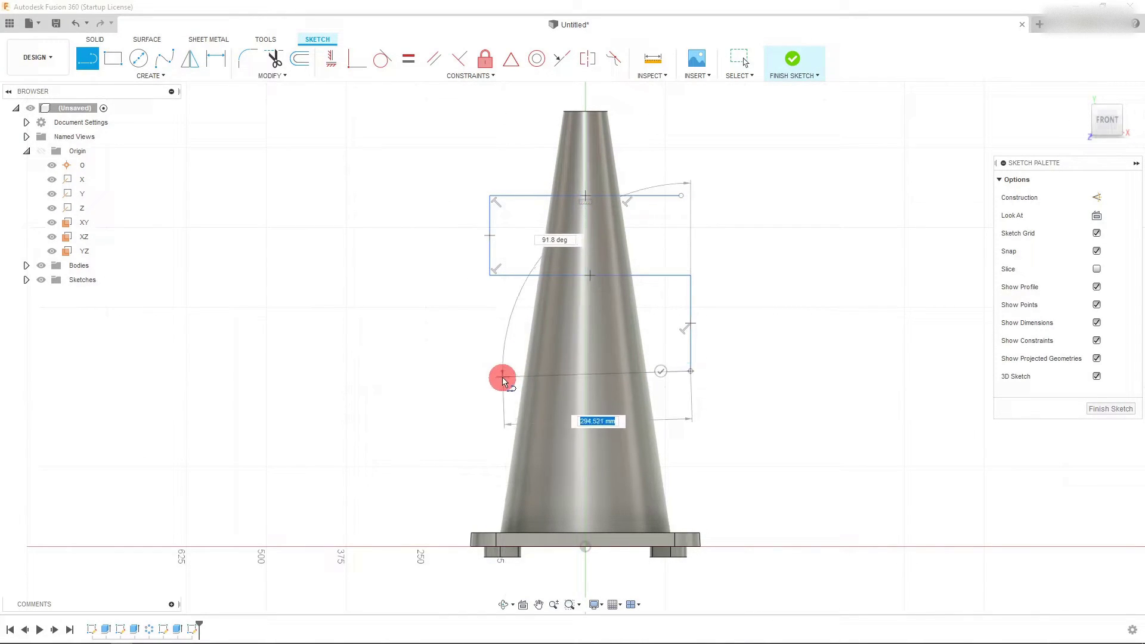
{"action": "left_click", "coordinate": [488, 372]}
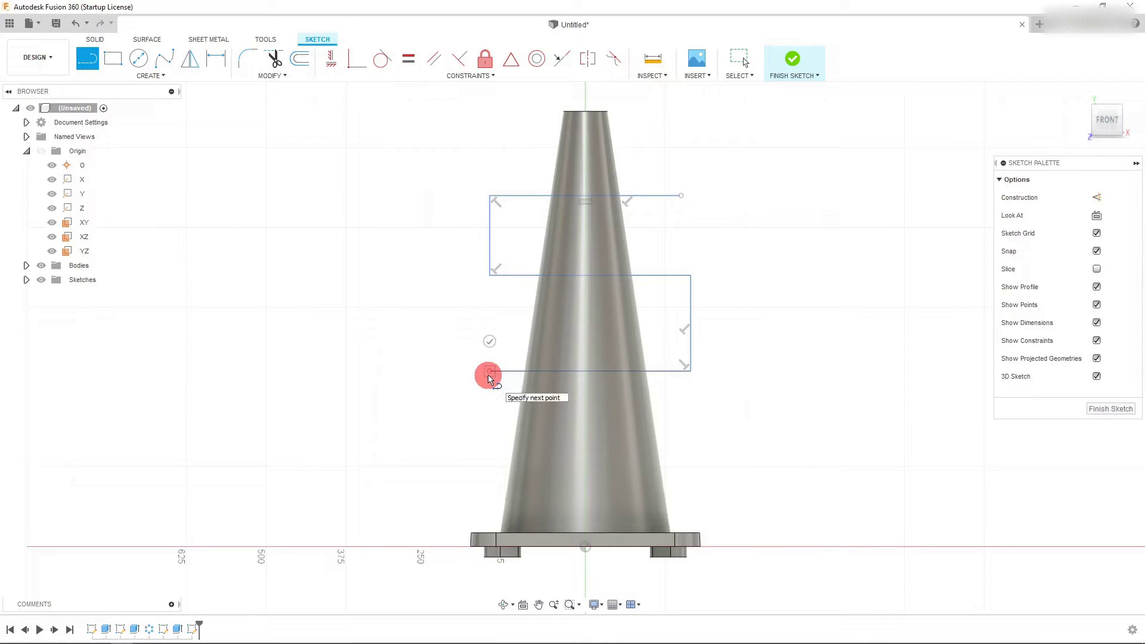
{"action": "left_click", "coordinate": [490, 451]}
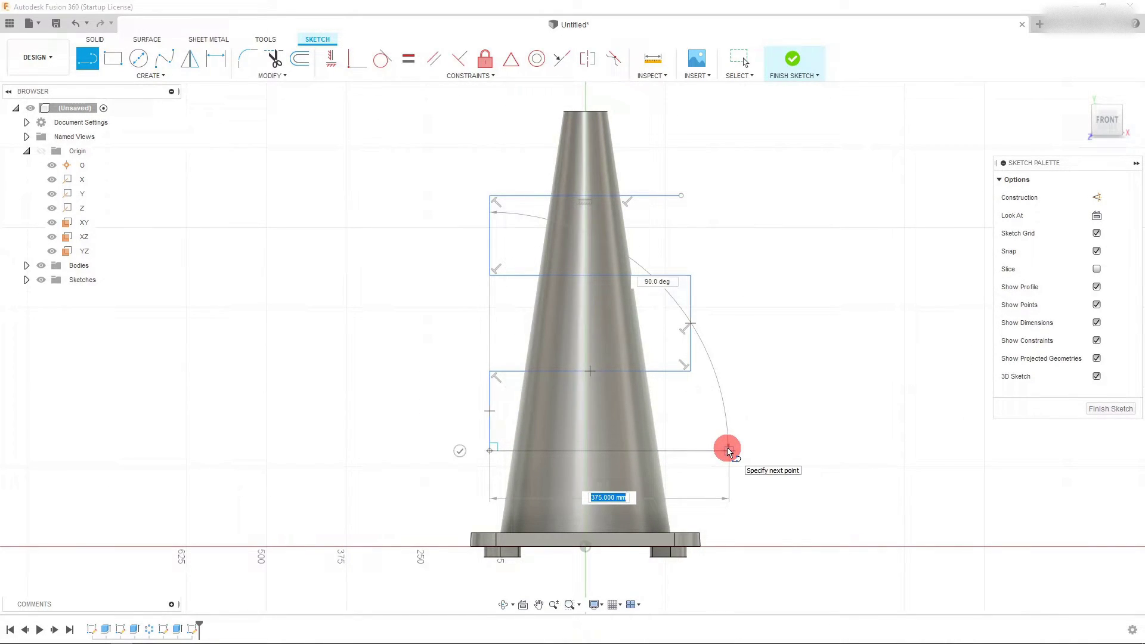
{"action": "left_click", "coordinate": [728, 450]}
{"action": "key", "text": "Escape"}
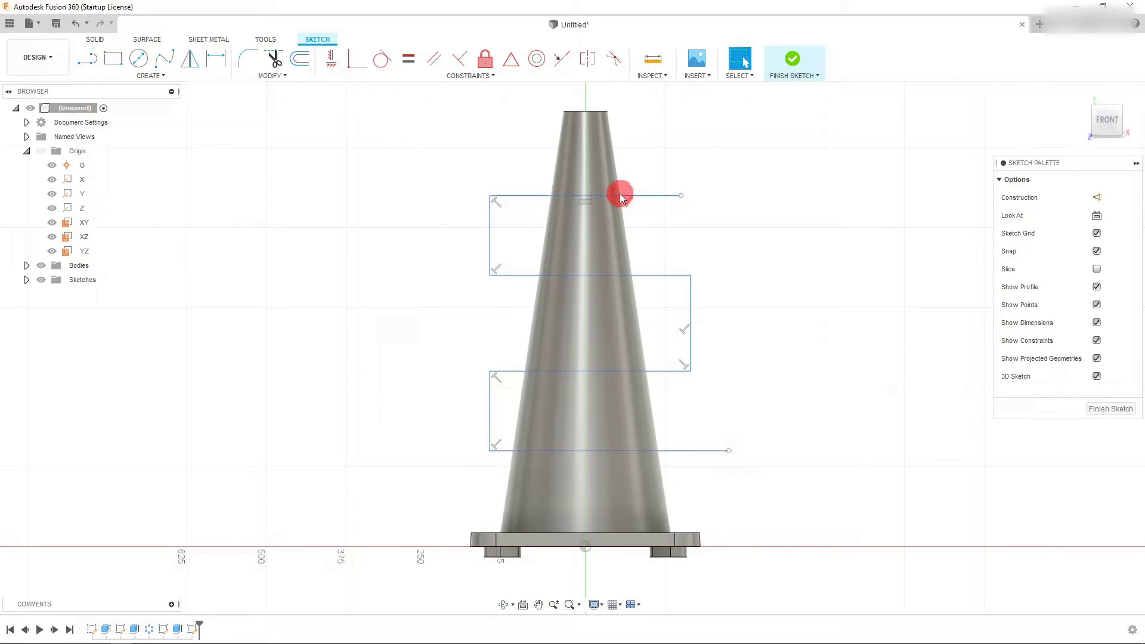
Dimension the distance from the cone's top edge to the zigzag's uppermost horizontal line as 3.75 in.
{"action": "left_click", "coordinate": [215, 58]}
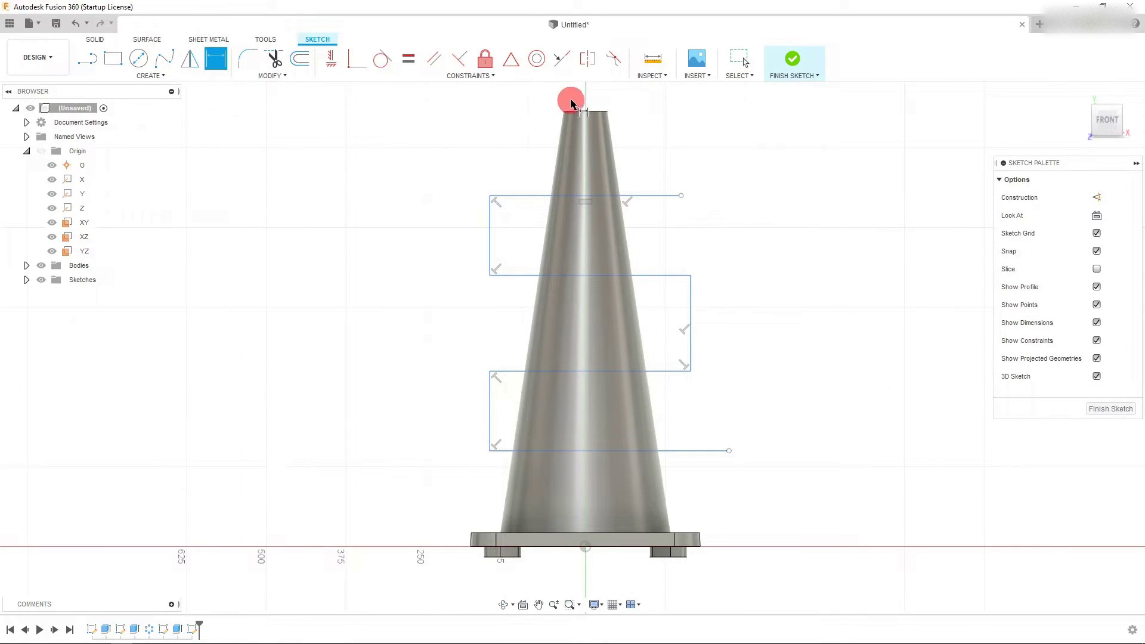
{"action": "left_click", "coordinate": [584, 112]}
{"action": "left_click", "coordinate": [660, 195]}
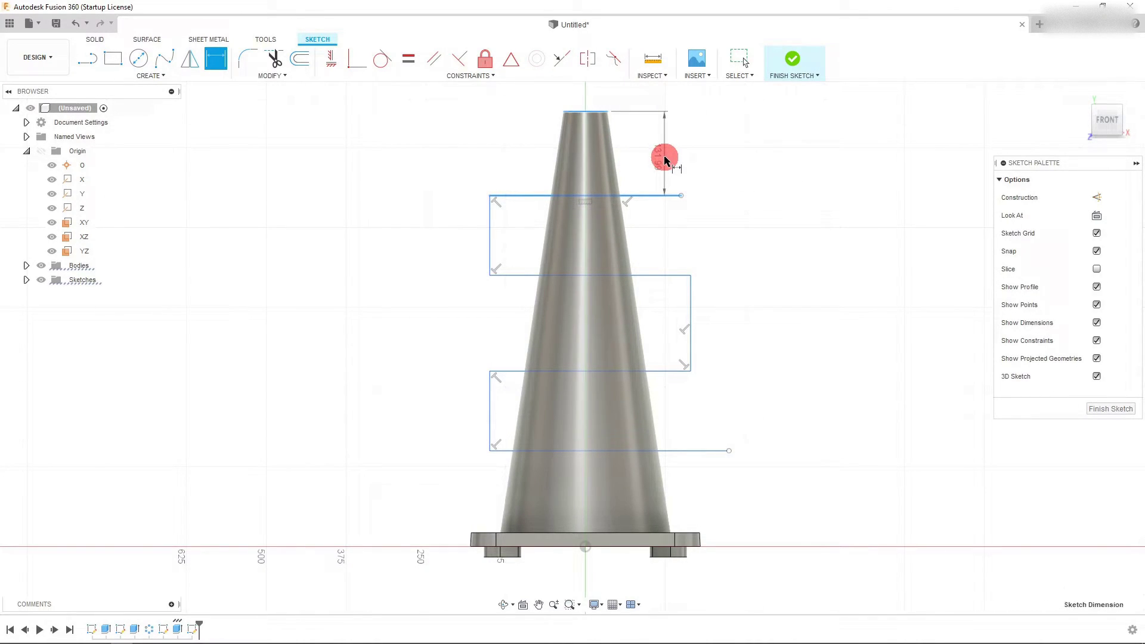
{"action": "left_click", "coordinate": [664, 158]}
{"action": "type", "text": "3.75in"}
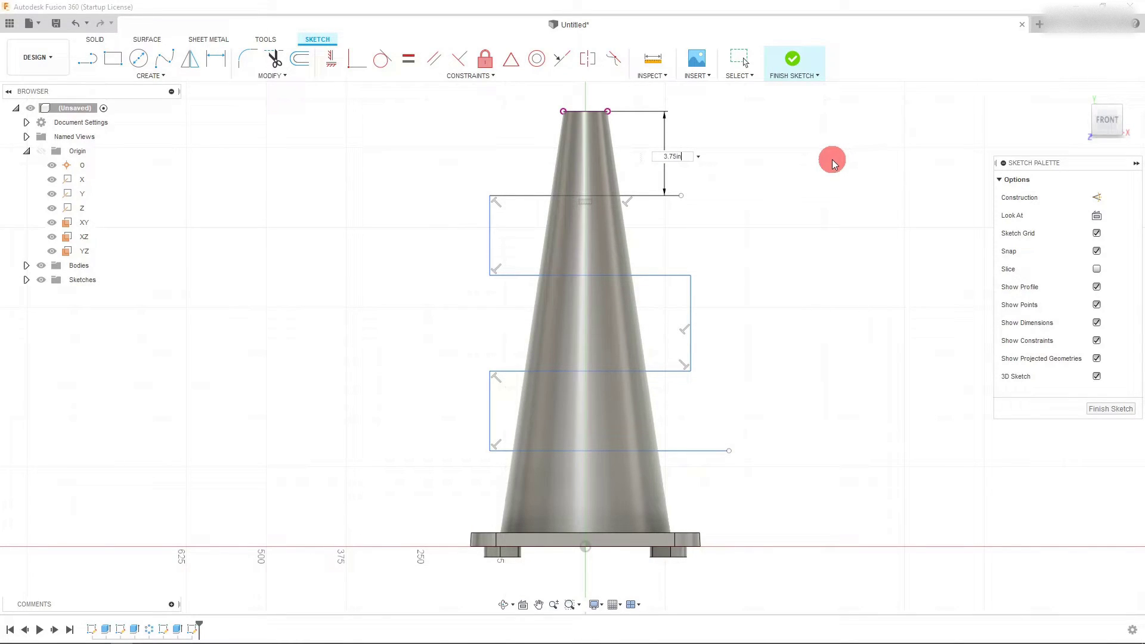
{"action": "key", "text": "Return"}
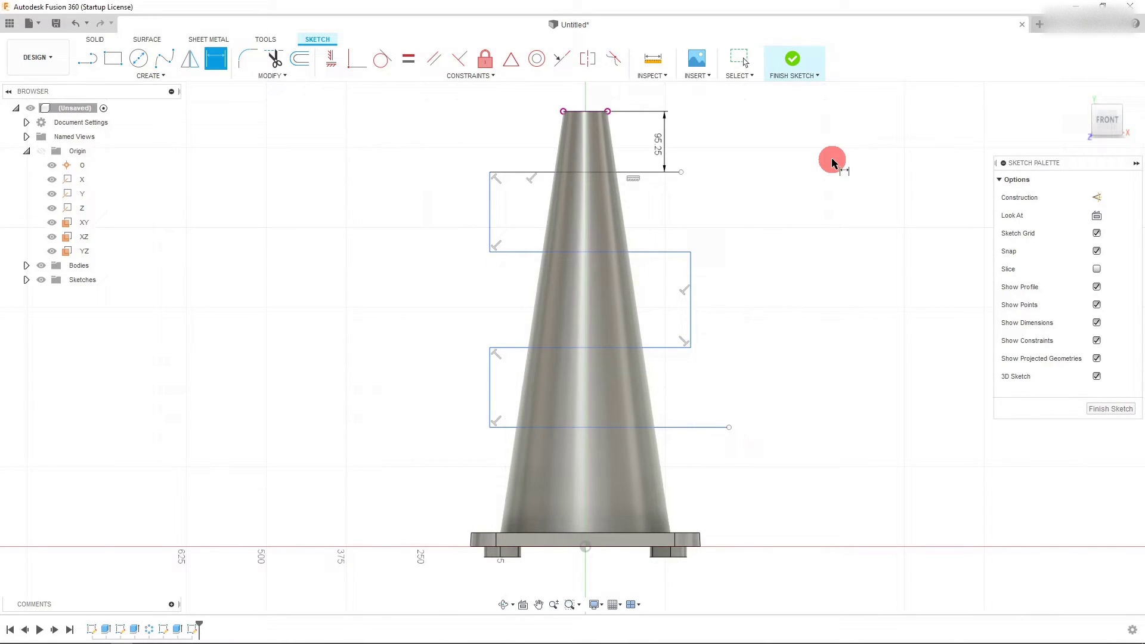
Dimension the distance between the zigzag's two uppermost horizontal lines as 6.5 in.
{"action": "left_click", "coordinate": [645, 173]}
{"action": "left_click", "coordinate": [652, 253]}
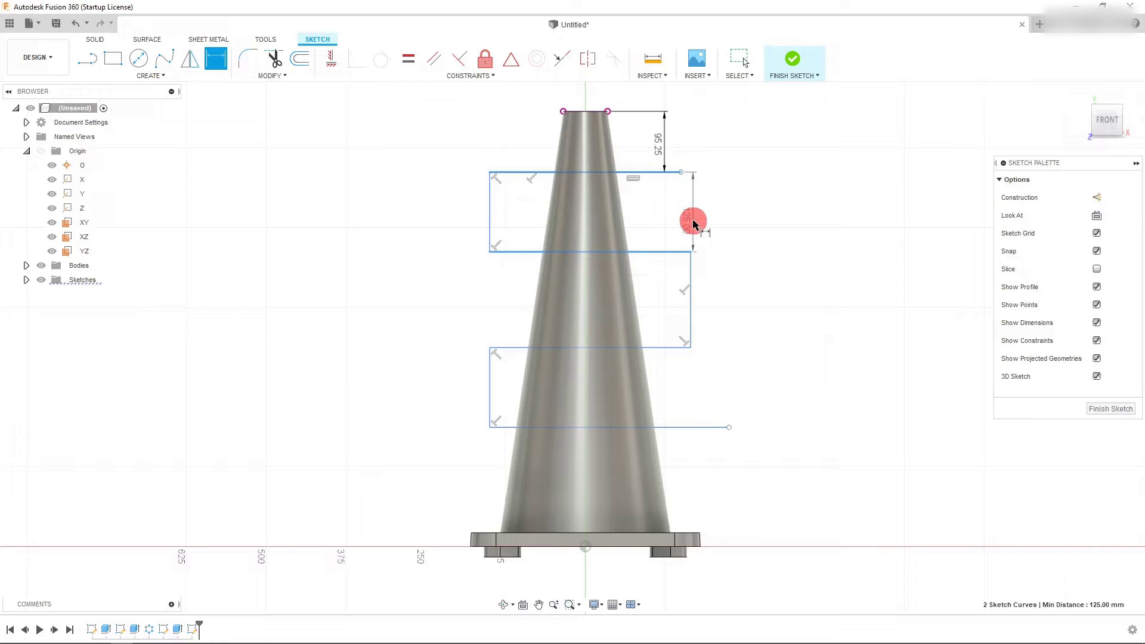
{"action": "left_click", "coordinate": [692, 215]}
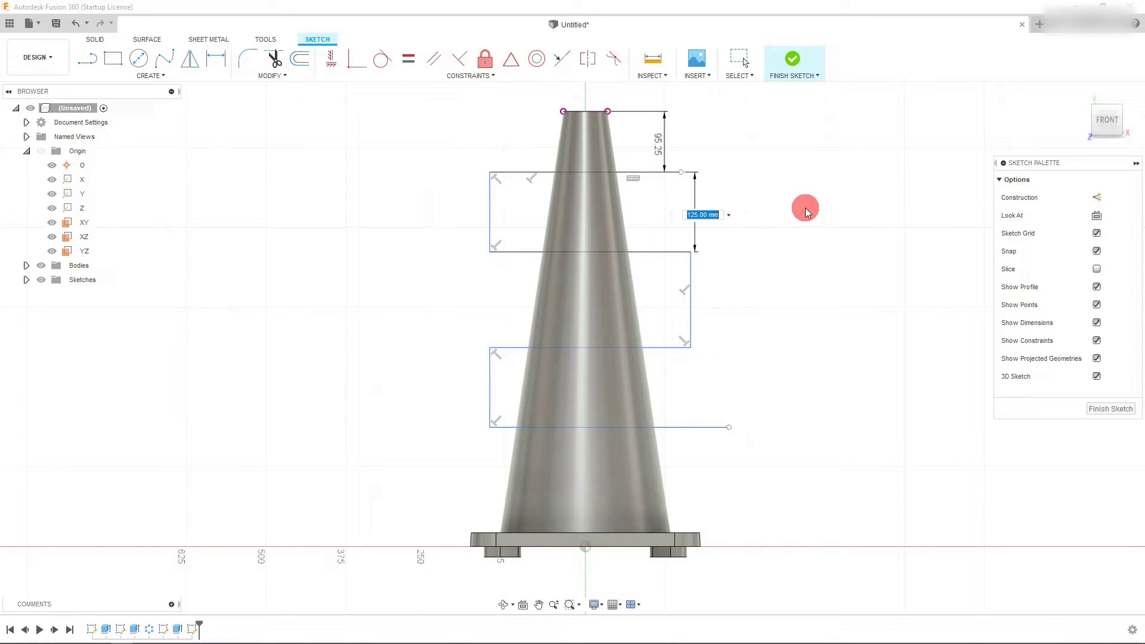
{"action": "type", "text": "6.5in"}
{"action": "key", "text": "Return"}
Dimension the gap between the zigzag's second and third horizontal lines as 2 in.
{"action": "left_click", "coordinate": [663, 278]}
{"action": "left_click", "coordinate": [665, 348]}
{"action": "left_click", "coordinate": [737, 324]}
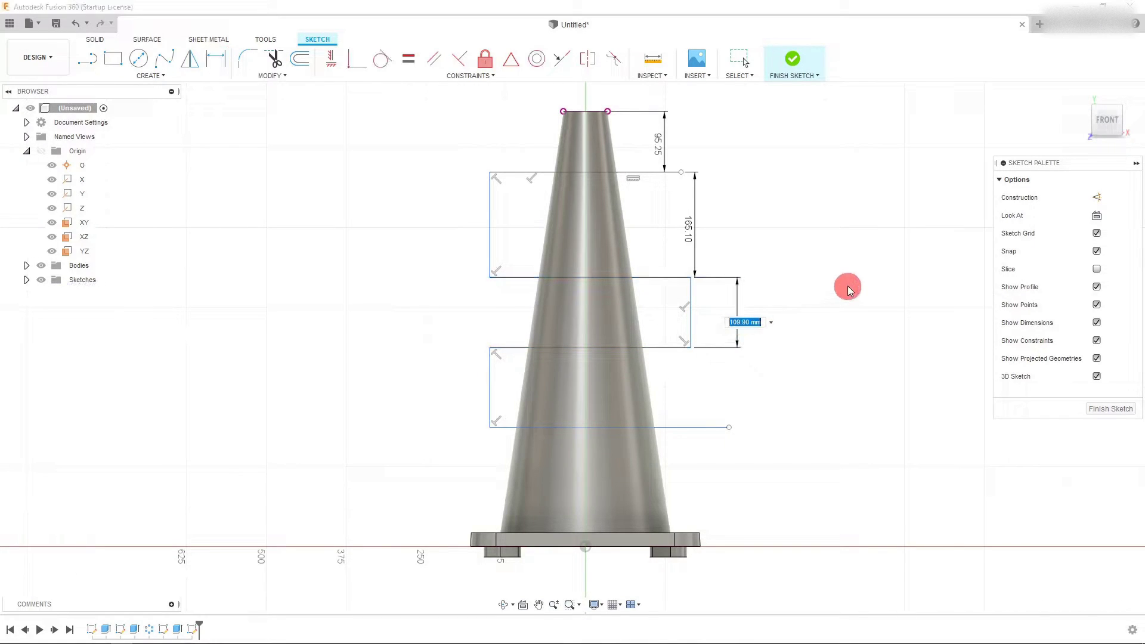
{"action": "key", "text": "Return"}
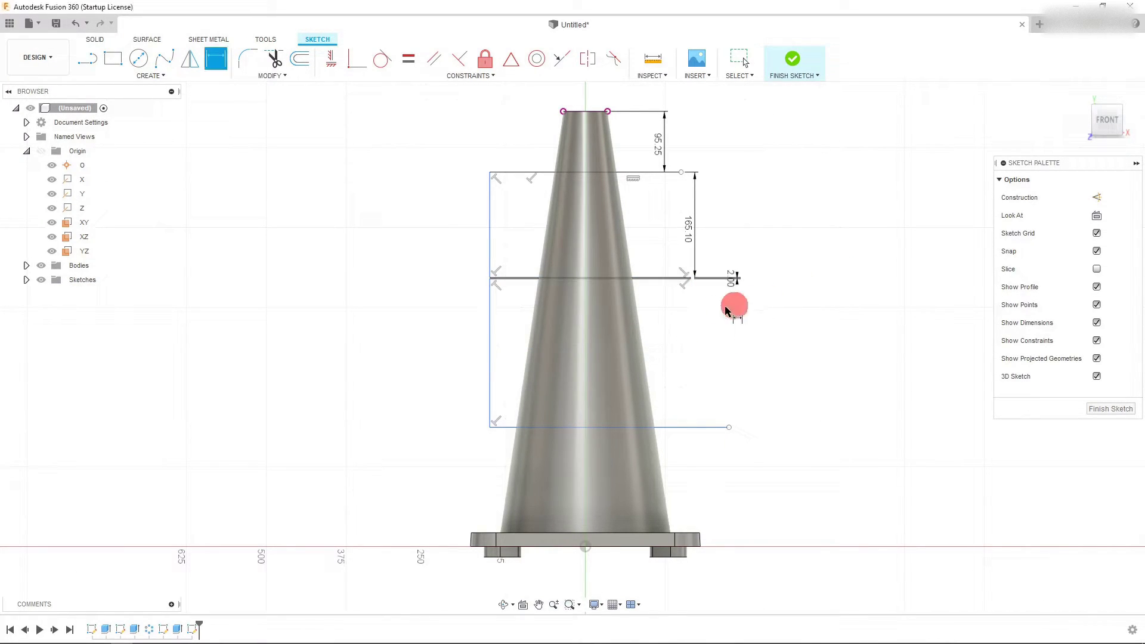
{"action": "key", "text": "Escape"}
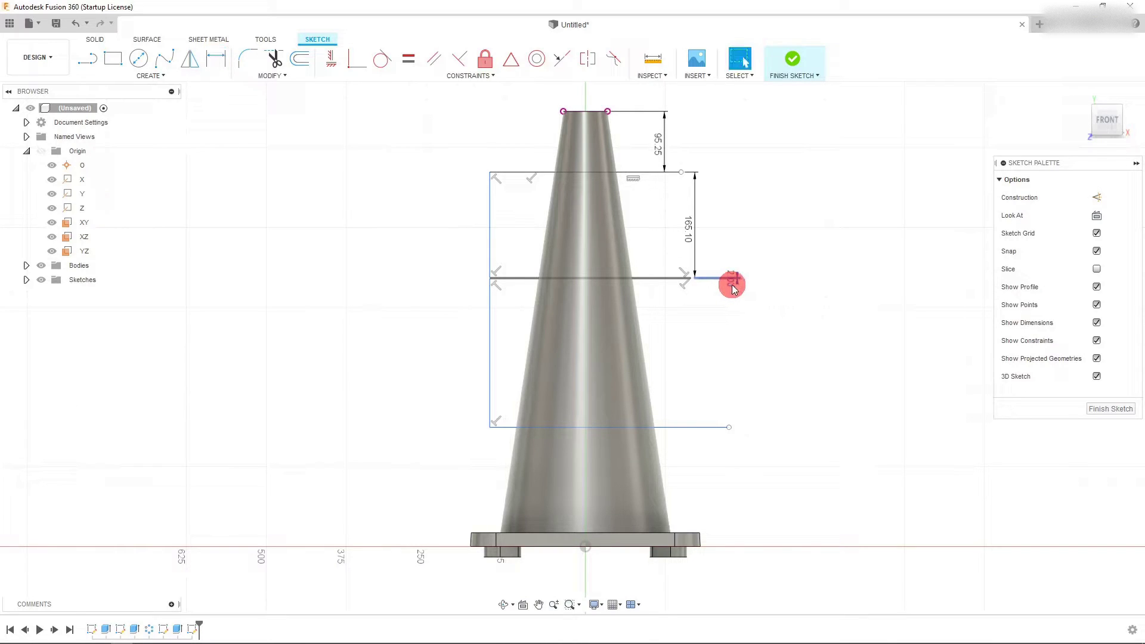
{"action": "double_click", "coordinate": [733, 285]}
{"action": "type", "text": "in"}
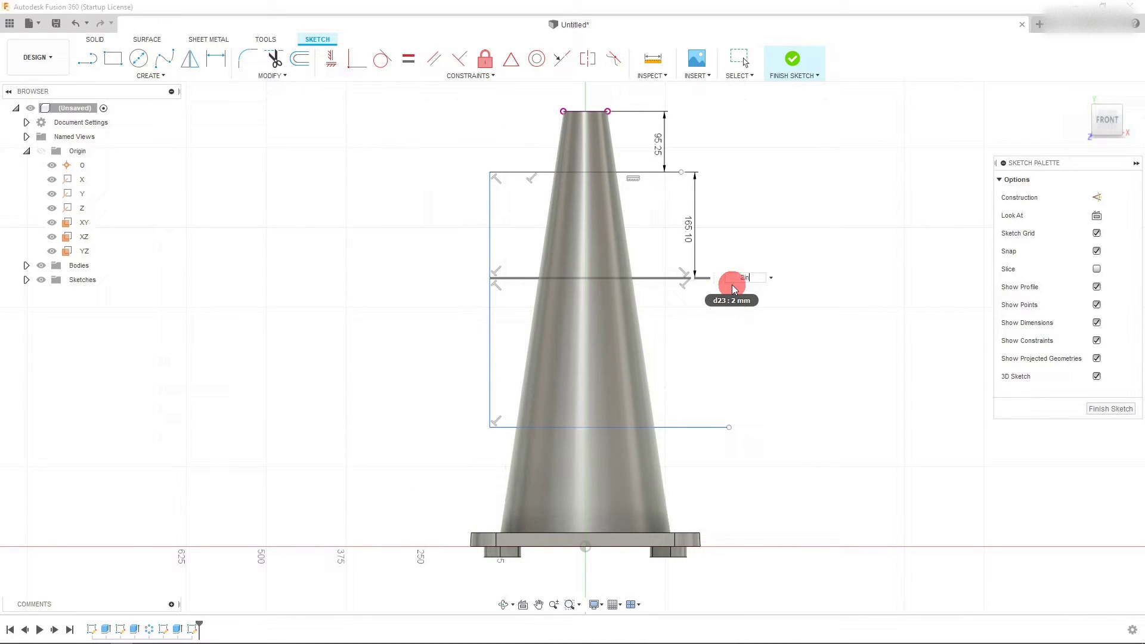
{"action": "key", "text": "Return"}
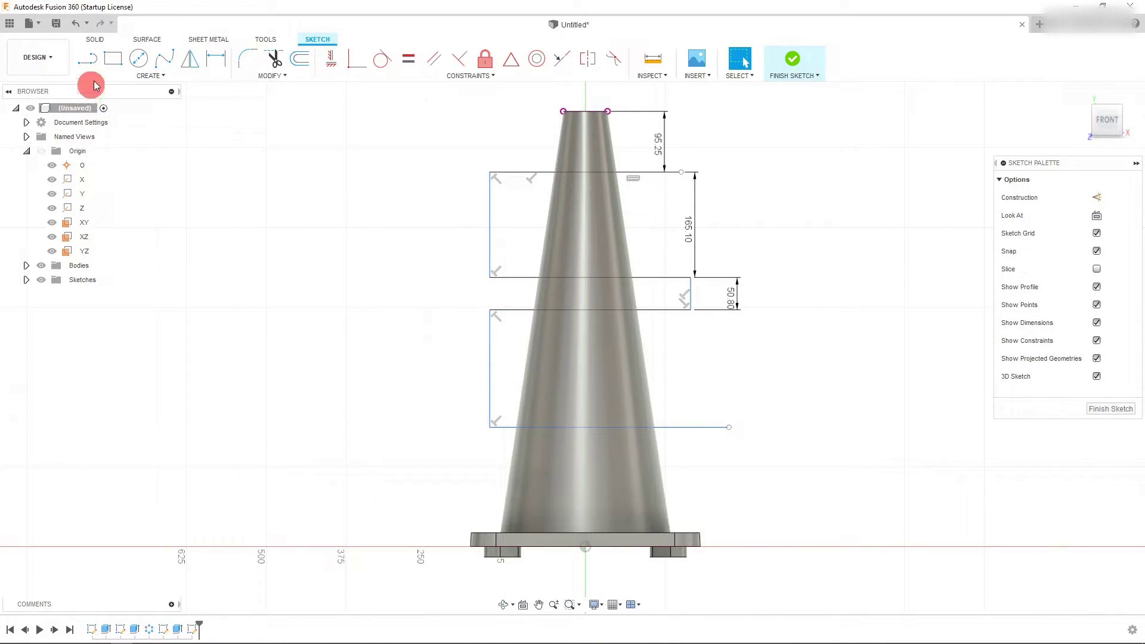
Dimension the distance between the zigzag's third and lowest horizontal lines as 4.5 in.
{"action": "left_click", "coordinate": [215, 57]}
{"action": "left_click", "coordinate": [660, 310]}
{"action": "left_click", "coordinate": [670, 427]}
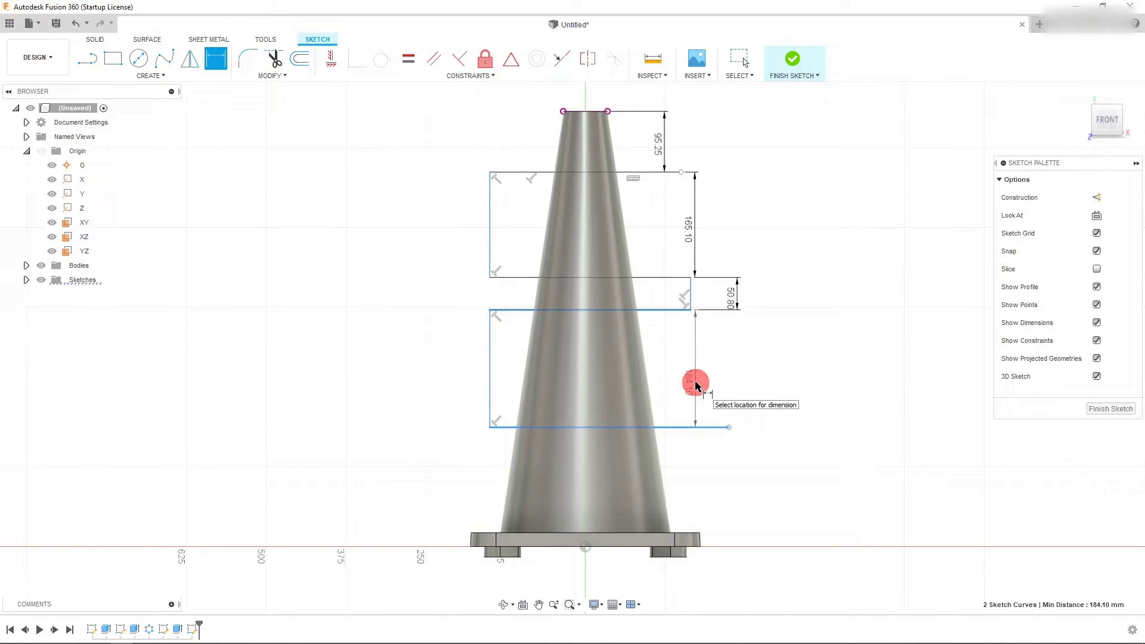
{"action": "left_click", "coordinate": [696, 385]}
{"action": "type", "text": "4.5 in"}
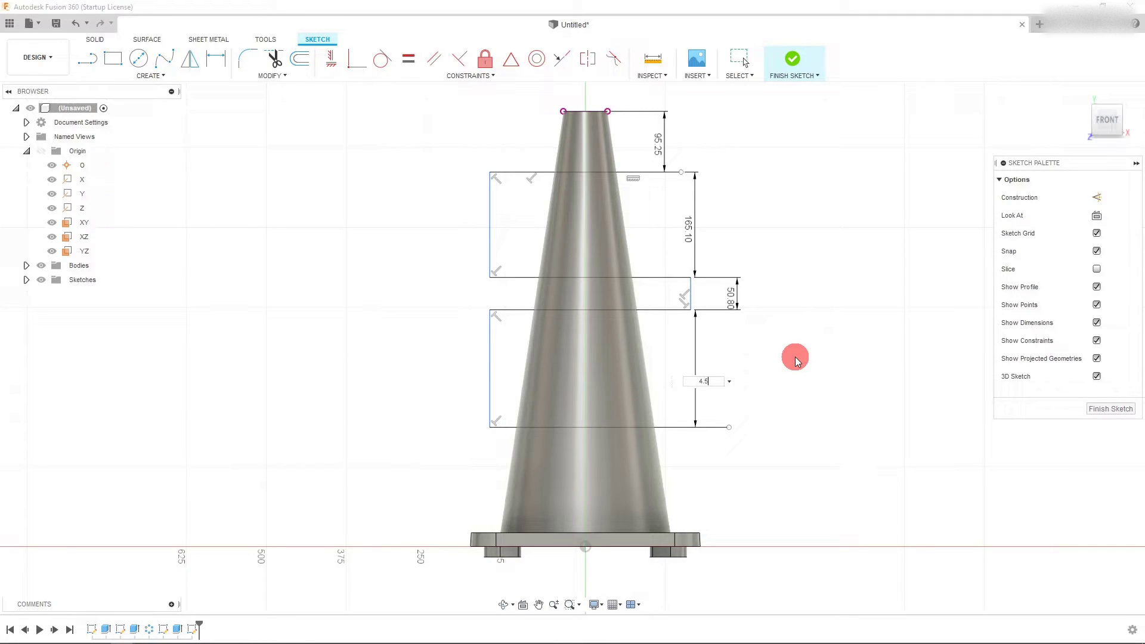
{"action": "key", "text": "Return"}
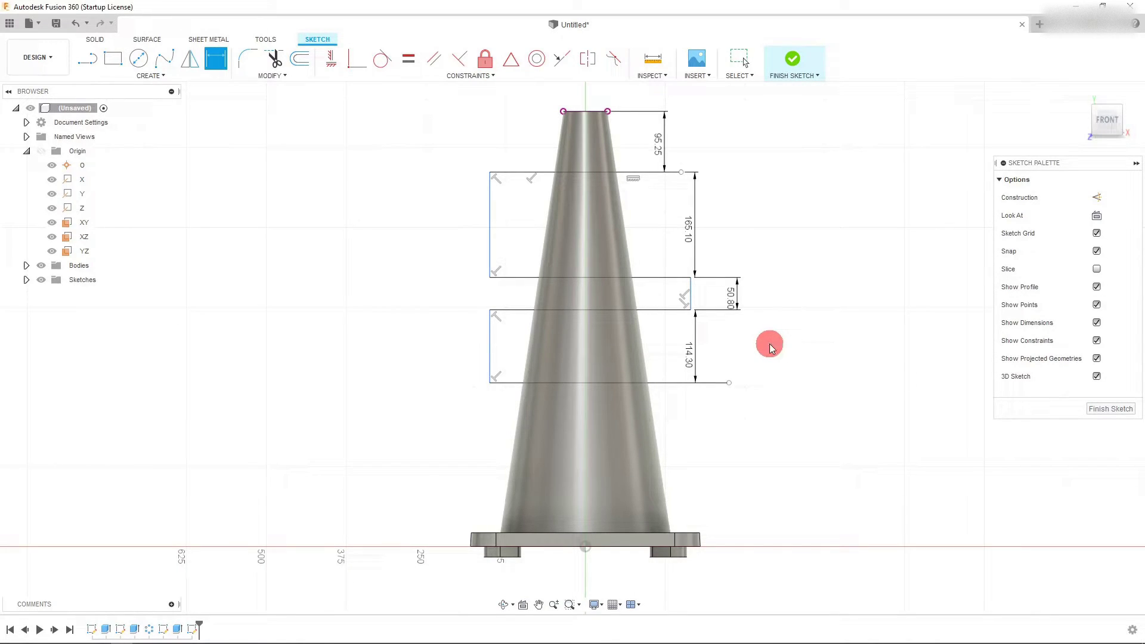
{"action": "key", "text": "Escape"}
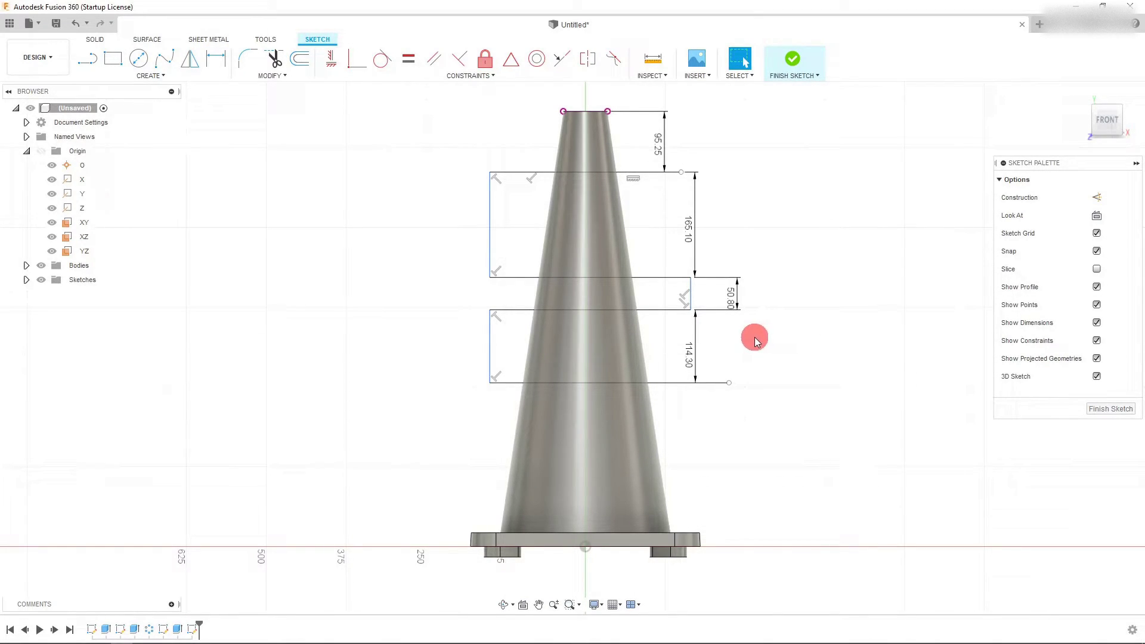
Finish the band sketch and split the cone's tapered side face using the zigzag line as the splitting tool.
{"action": "scroll", "coordinate": [750, 338], "scroll_direction": "down", "scroll_amount": 1}
{"action": "scroll", "coordinate": [702, 256], "scroll_direction": "up", "scroll_amount": 1}
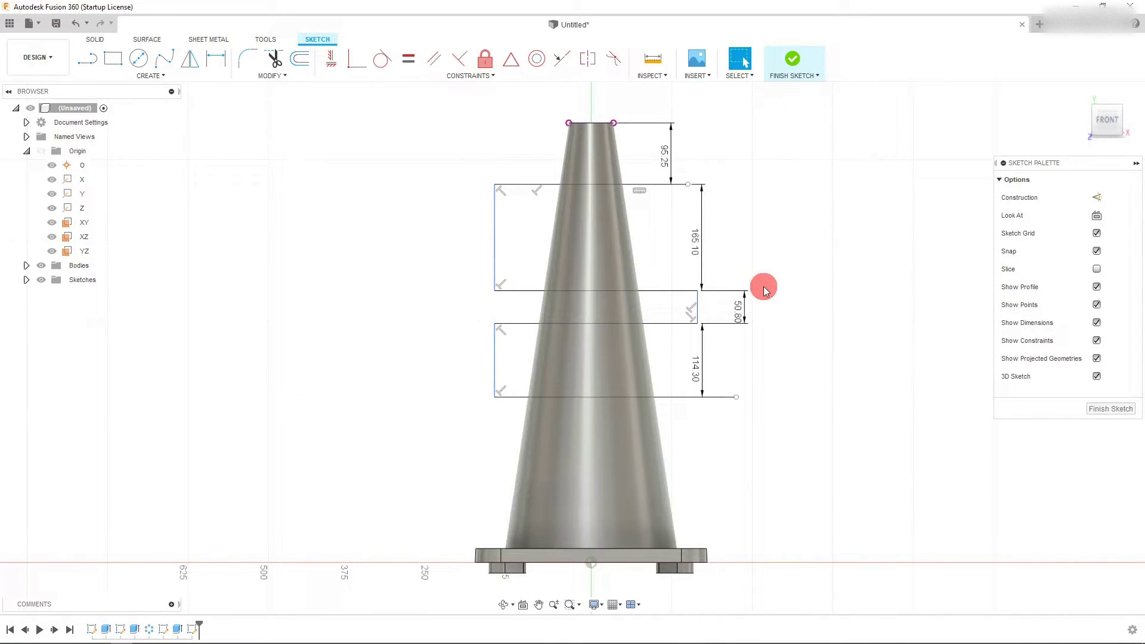
{"action": "left_click", "coordinate": [799, 55]}
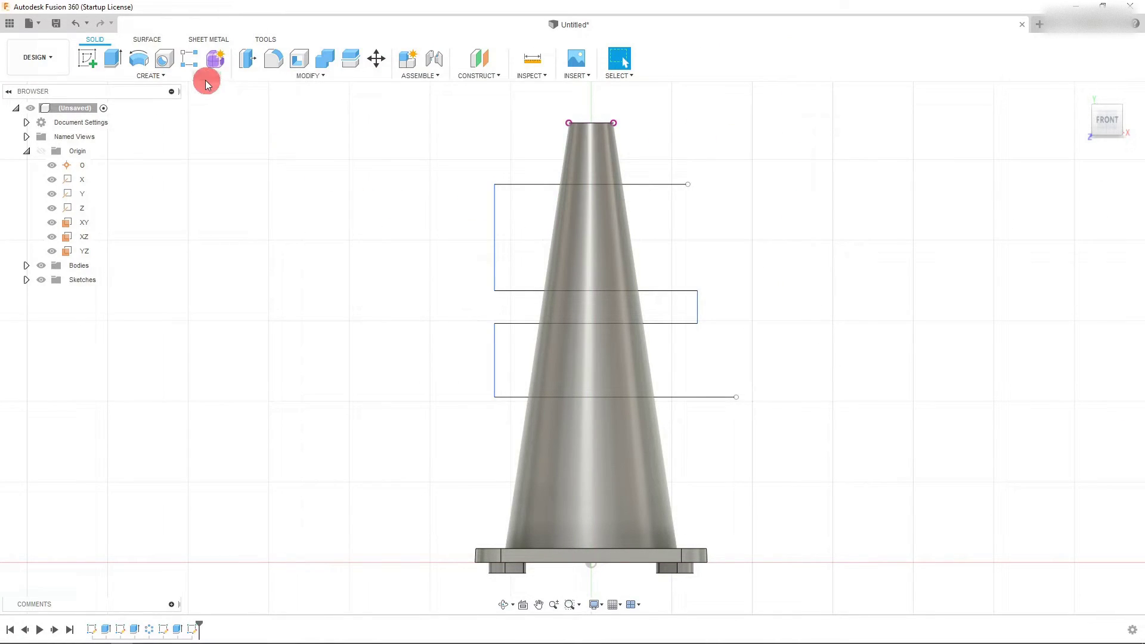
{"action": "left_click", "coordinate": [285, 76]}
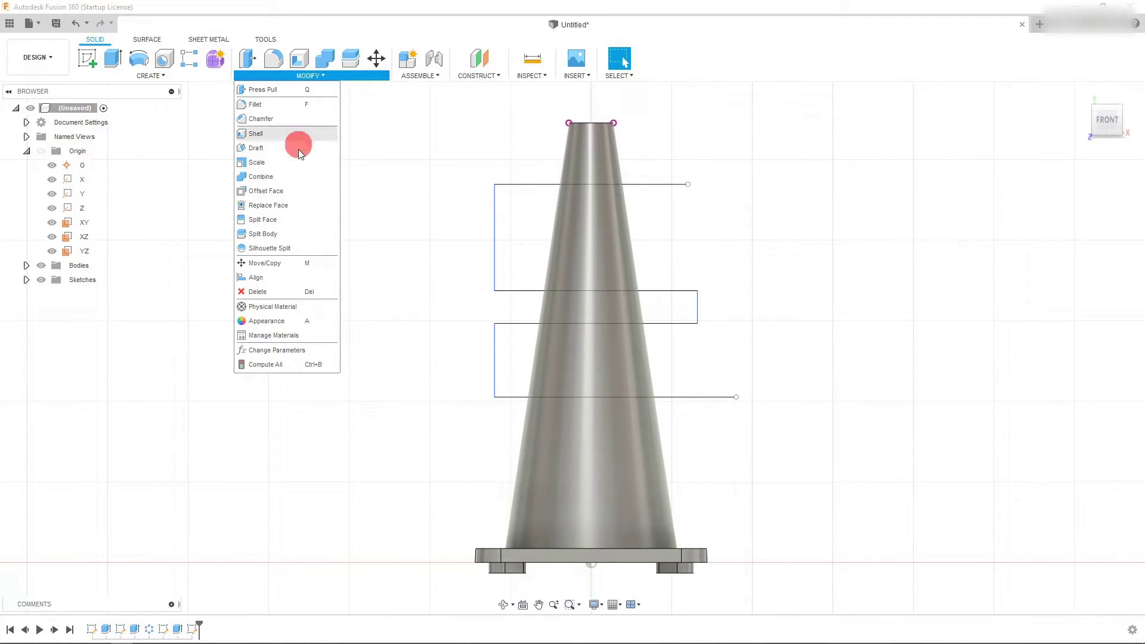
{"action": "left_click", "coordinate": [295, 220]}
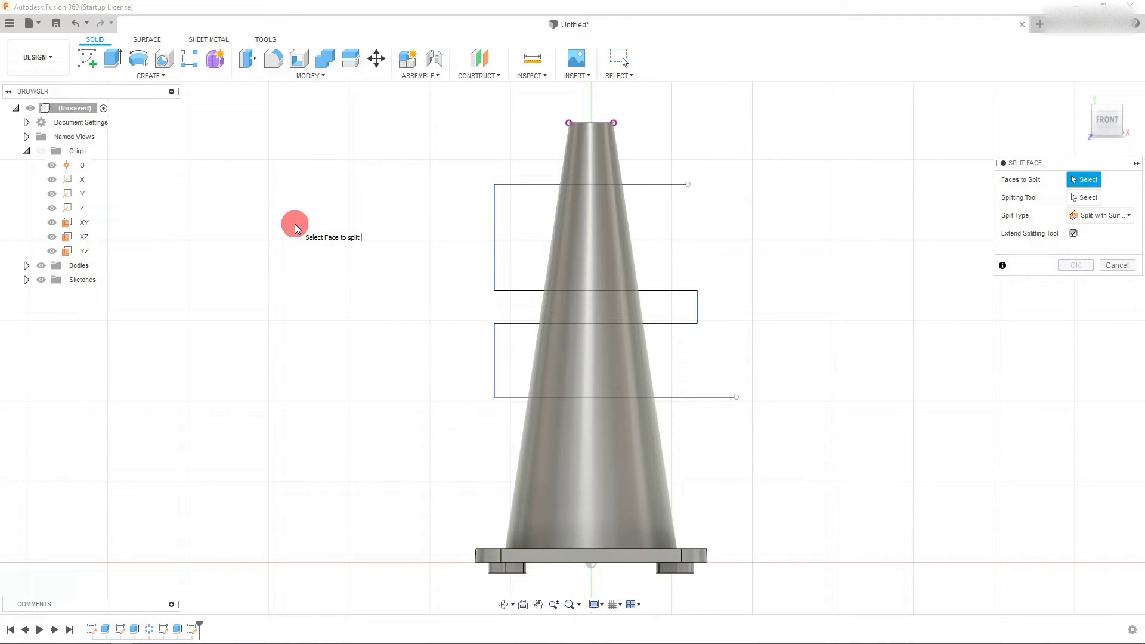
{"action": "left_click", "coordinate": [592, 244]}
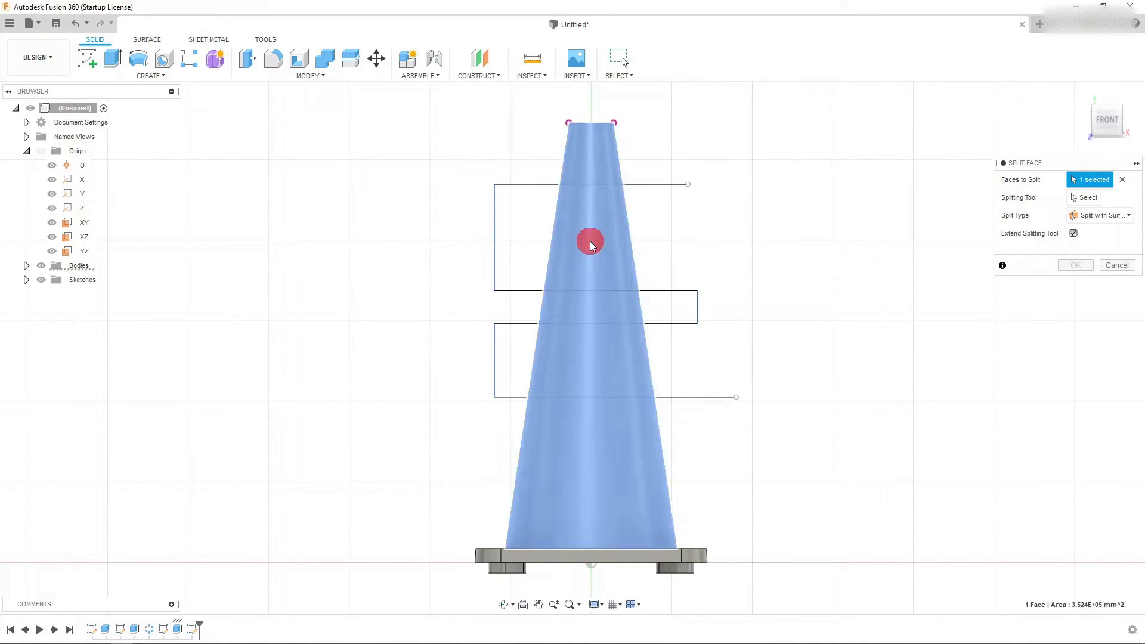
{"action": "left_click", "coordinate": [1083, 200]}
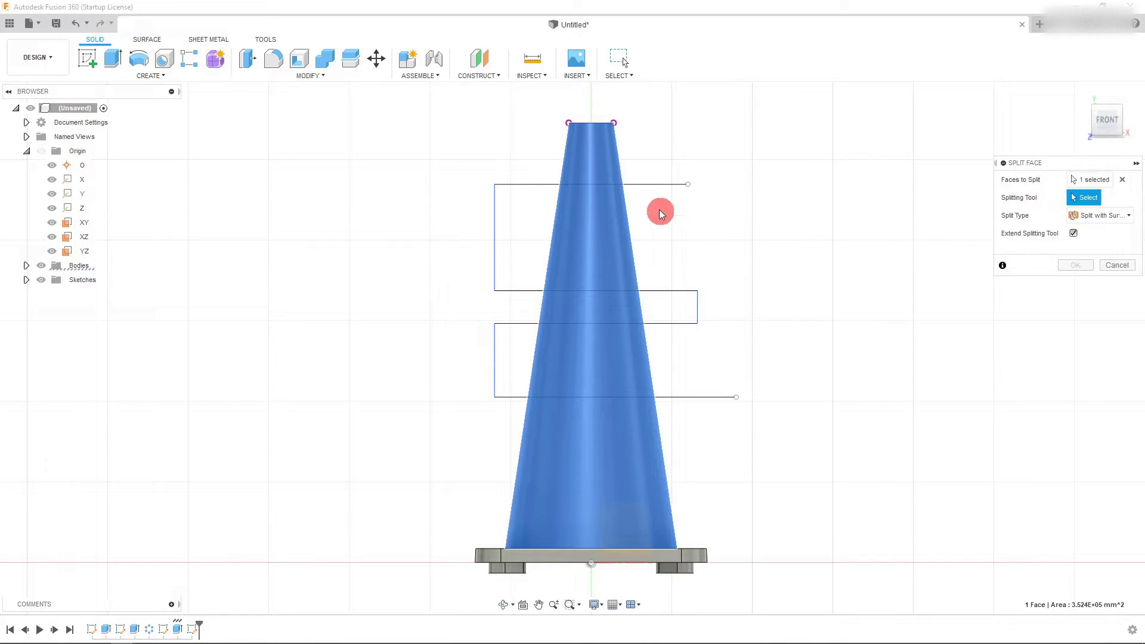
{"action": "left_click", "coordinate": [661, 185]}
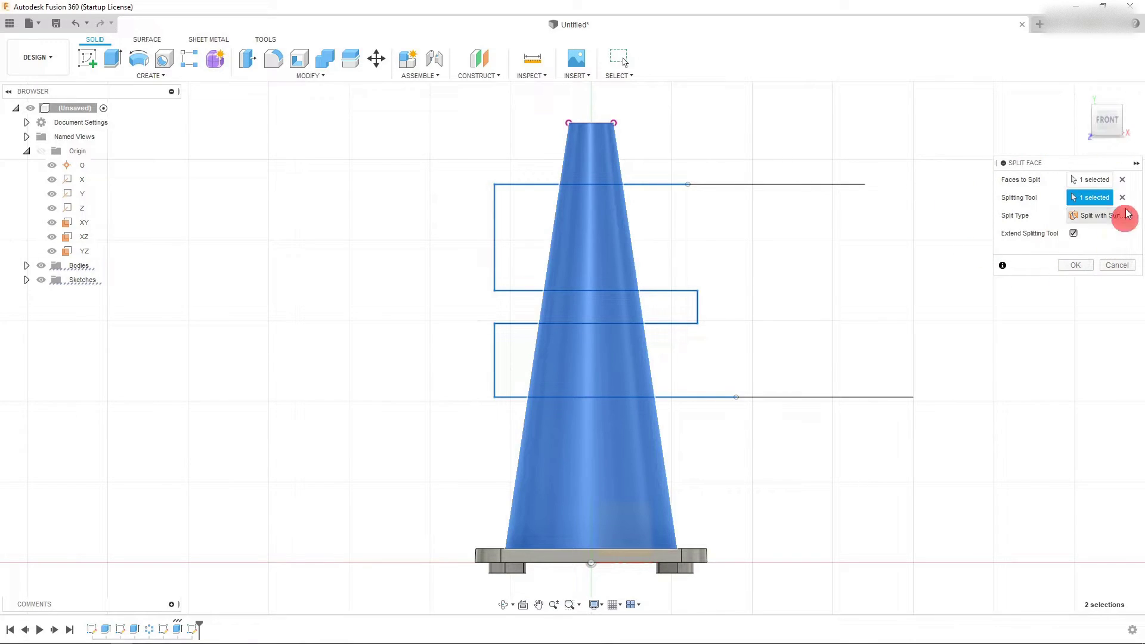
{"action": "left_click", "coordinate": [1077, 265]}
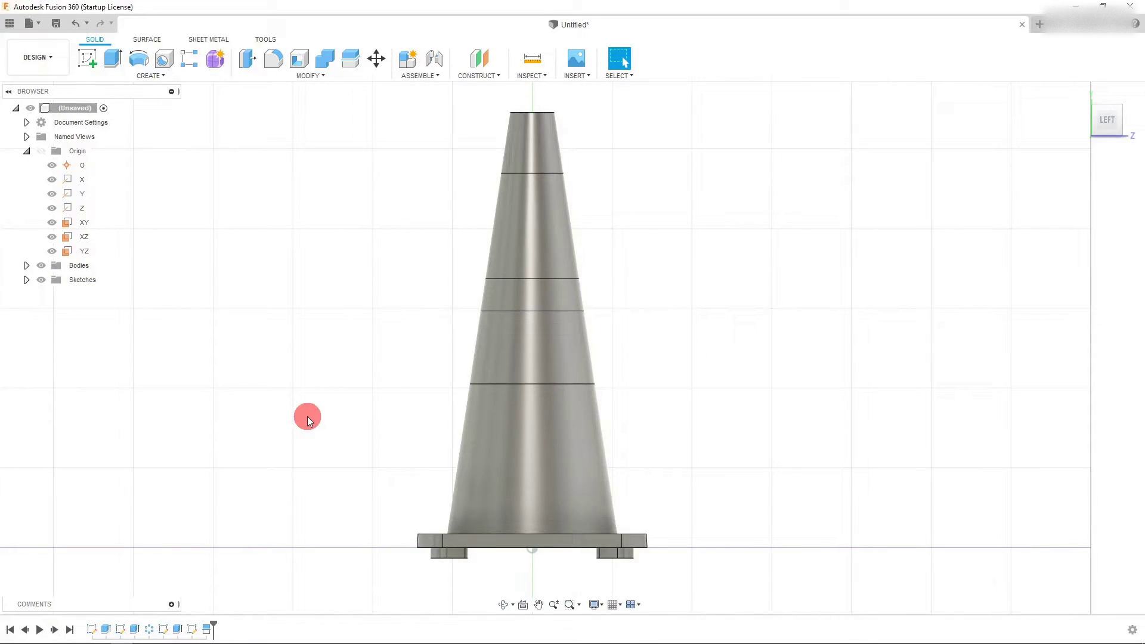
Start a new sketch on the YZ origin plane.
{"action": "left_click", "coordinate": [80, 237]}
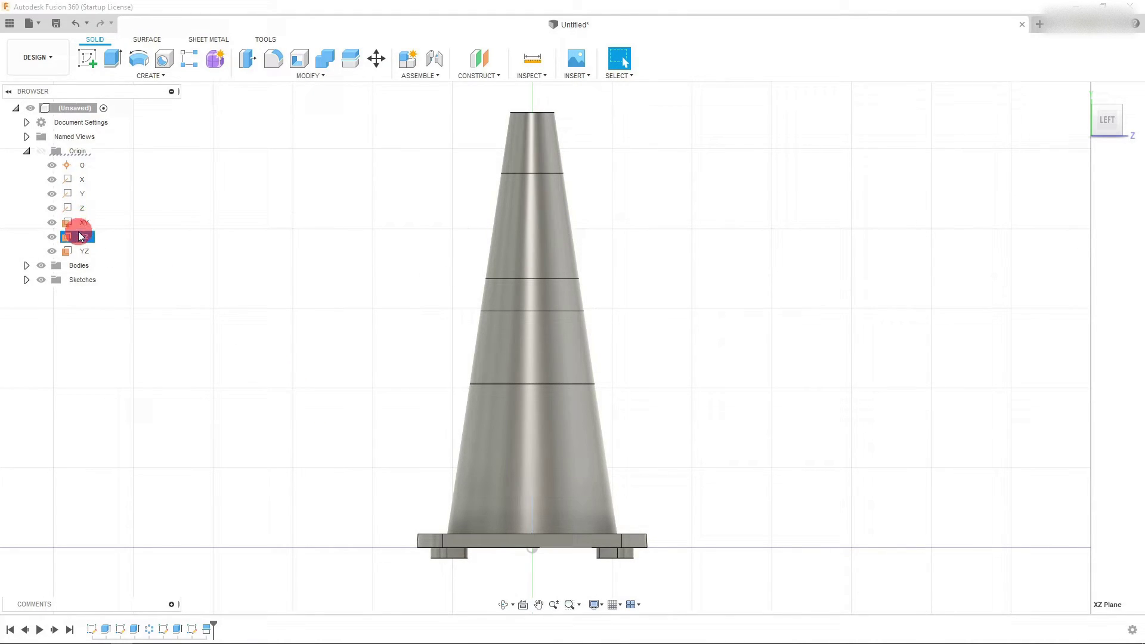
{"action": "left_click", "coordinate": [83, 251]}
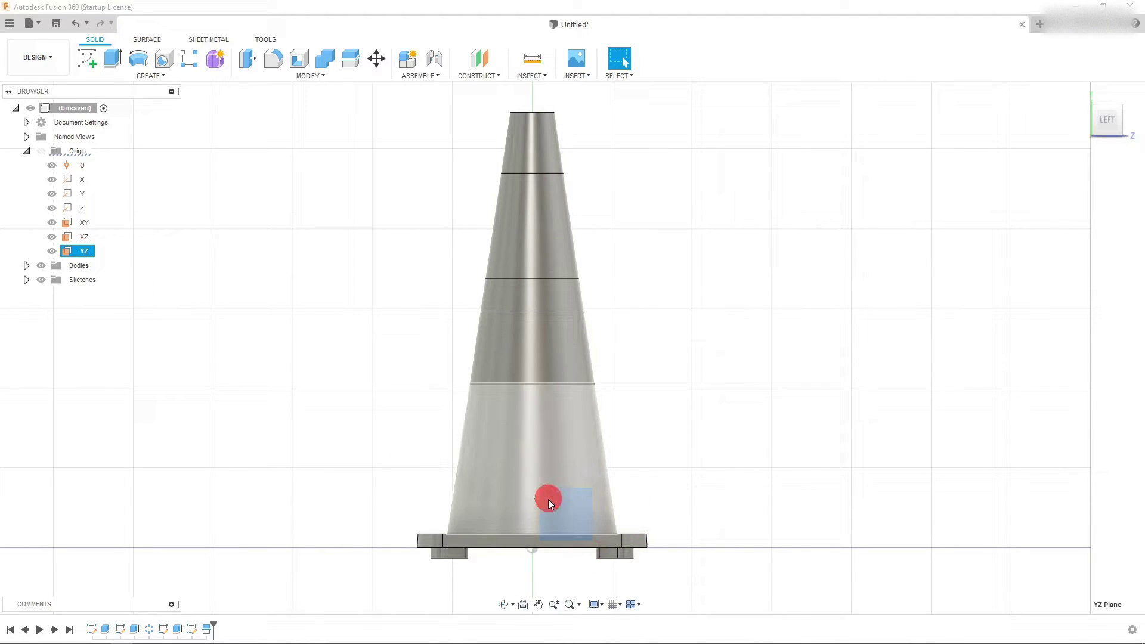
{"action": "left_click", "coordinate": [536, 550]}
{"action": "left_click", "coordinate": [85, 92]}
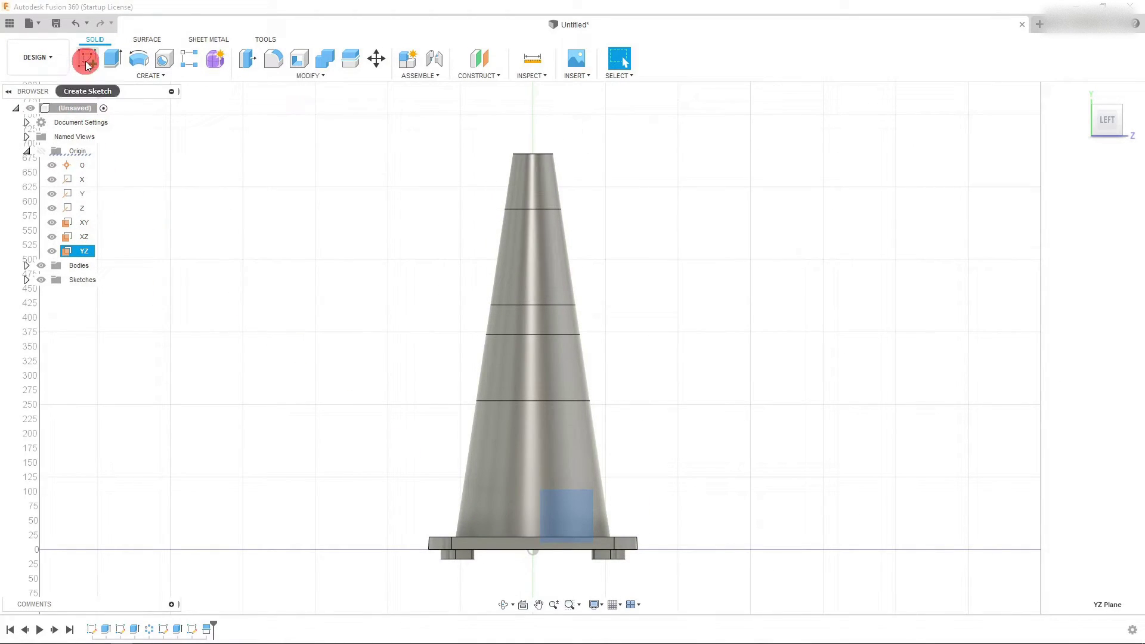
{"action": "left_click", "coordinate": [85, 60]}
{"action": "scroll", "coordinate": [609, 95], "scroll_direction": "up", "scroll_amount": 2}
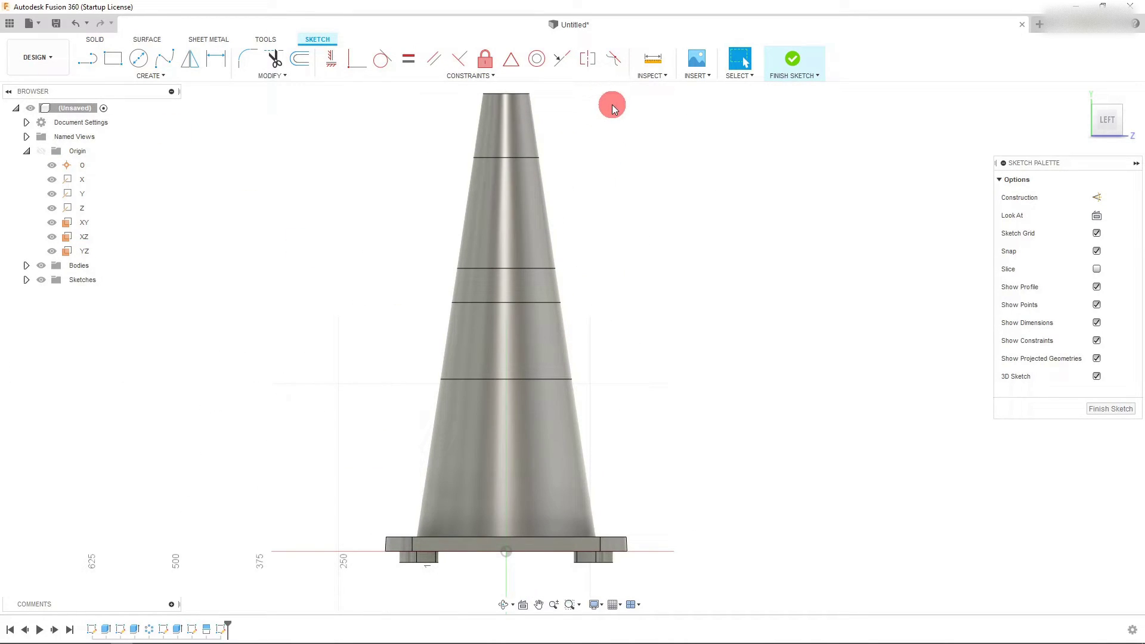
Create a section analysis through the cone on the YZ origin plane with 0 mm offset and hatching shown.
{"action": "left_click", "coordinate": [263, 40]}
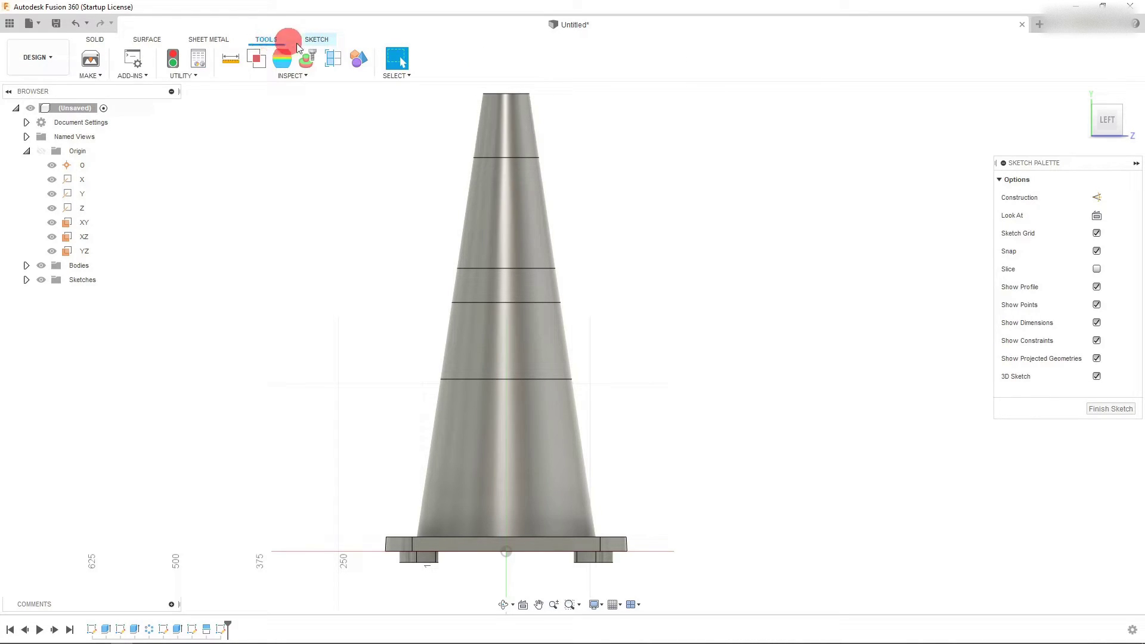
{"action": "left_click", "coordinate": [336, 61]}
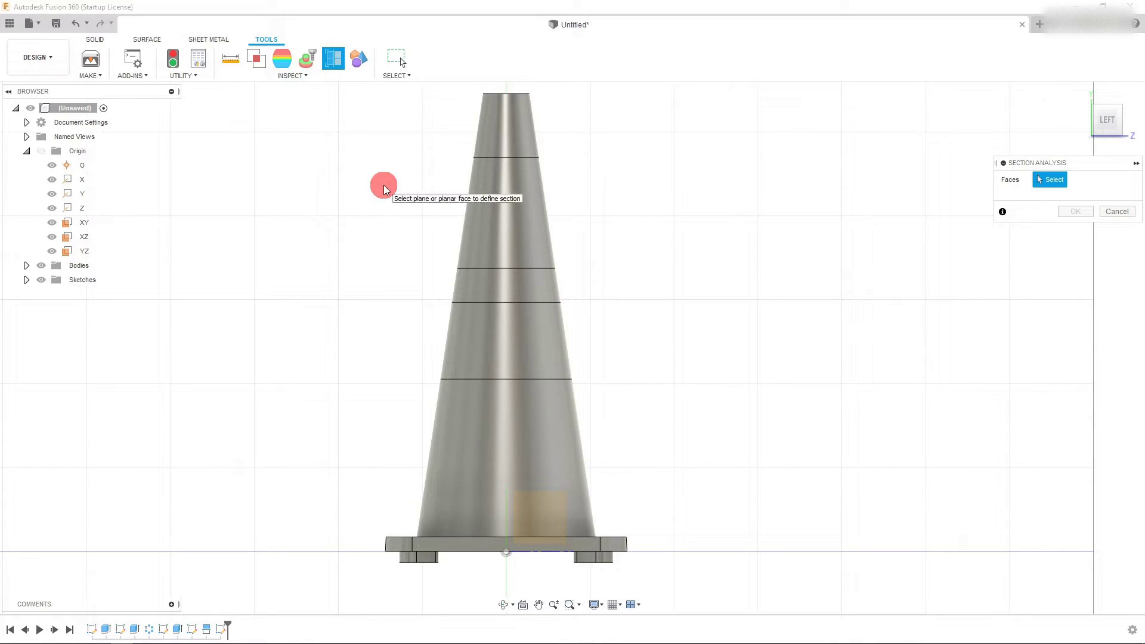
{"action": "left_click", "coordinate": [87, 254]}
{"action": "scroll", "coordinate": [754, 455], "scroll_direction": "down", "scroll_amount": 2}
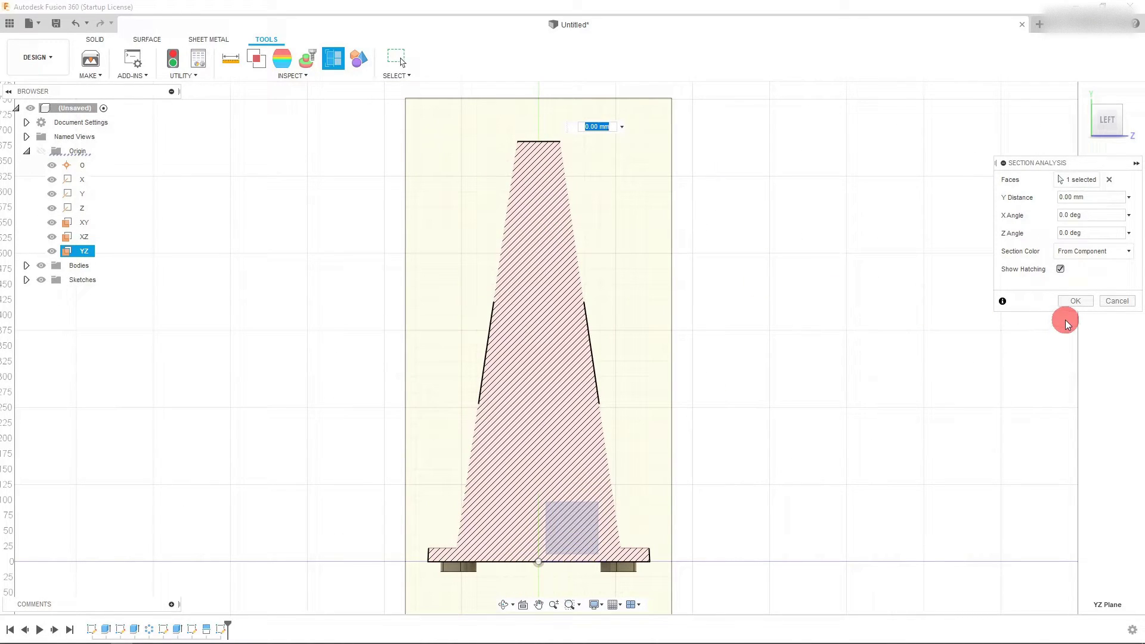
{"action": "left_click", "coordinate": [1075, 300]}
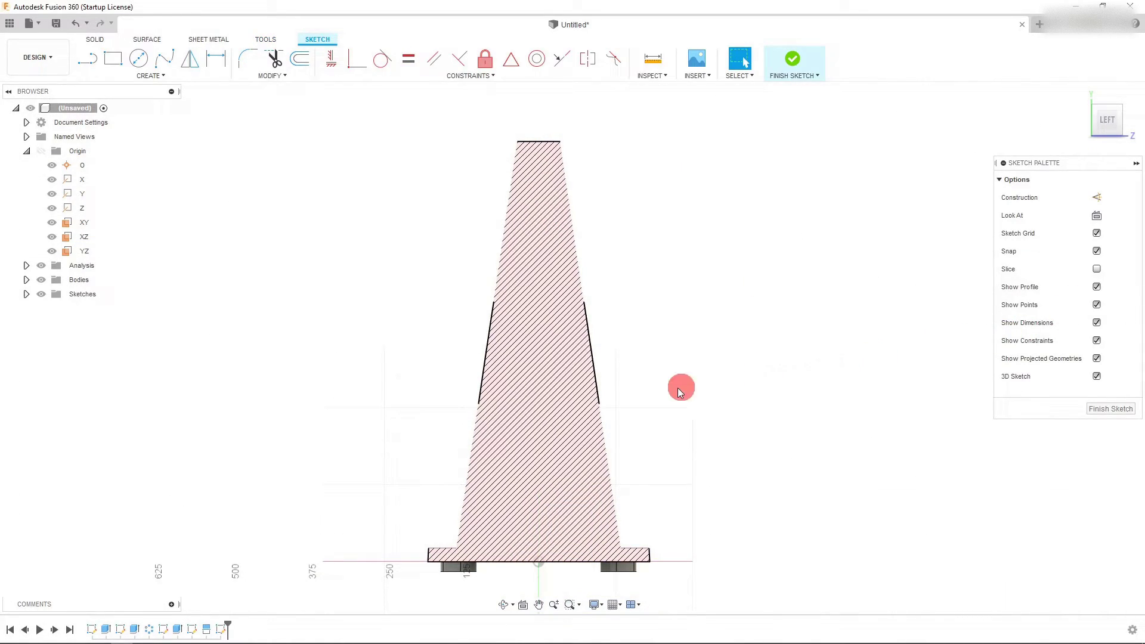
Sketch a slanted line inside the sectioned cone, roughly following its right-hand slope, from above the top to below the base.
{"action": "left_click", "coordinate": [85, 63]}
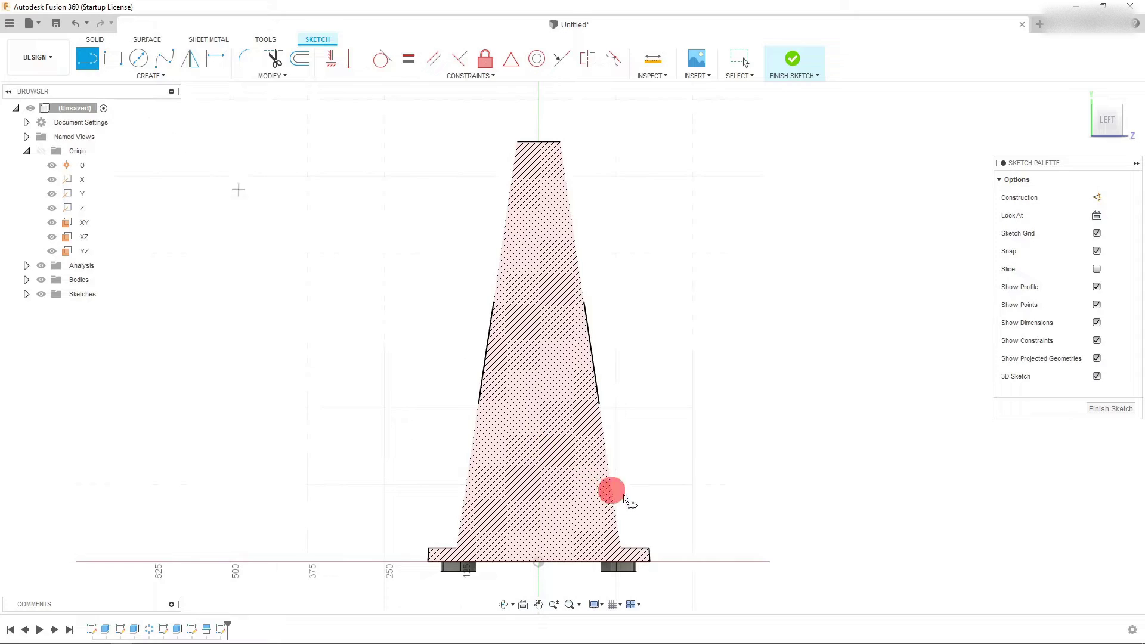
{"action": "scroll", "coordinate": [685, 507], "scroll_direction": "up", "scroll_amount": 1}
{"action": "scroll", "coordinate": [599, 414], "scroll_direction": "down", "scroll_amount": 1}
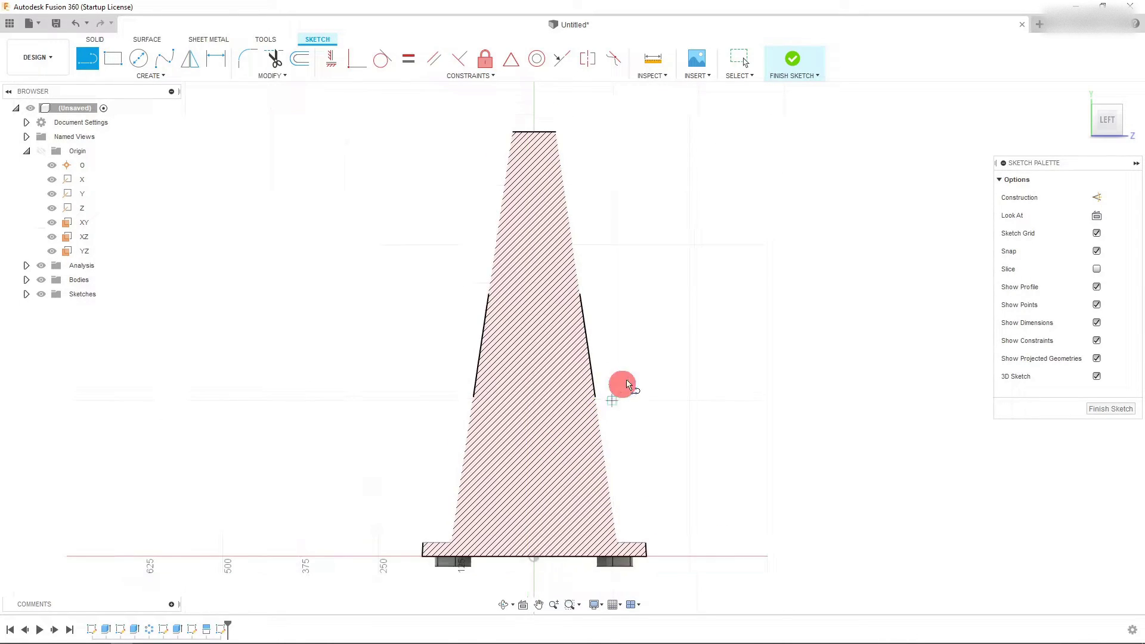
{"action": "left_click", "coordinate": [87, 61]}
{"action": "left_click", "coordinate": [495, 128]}
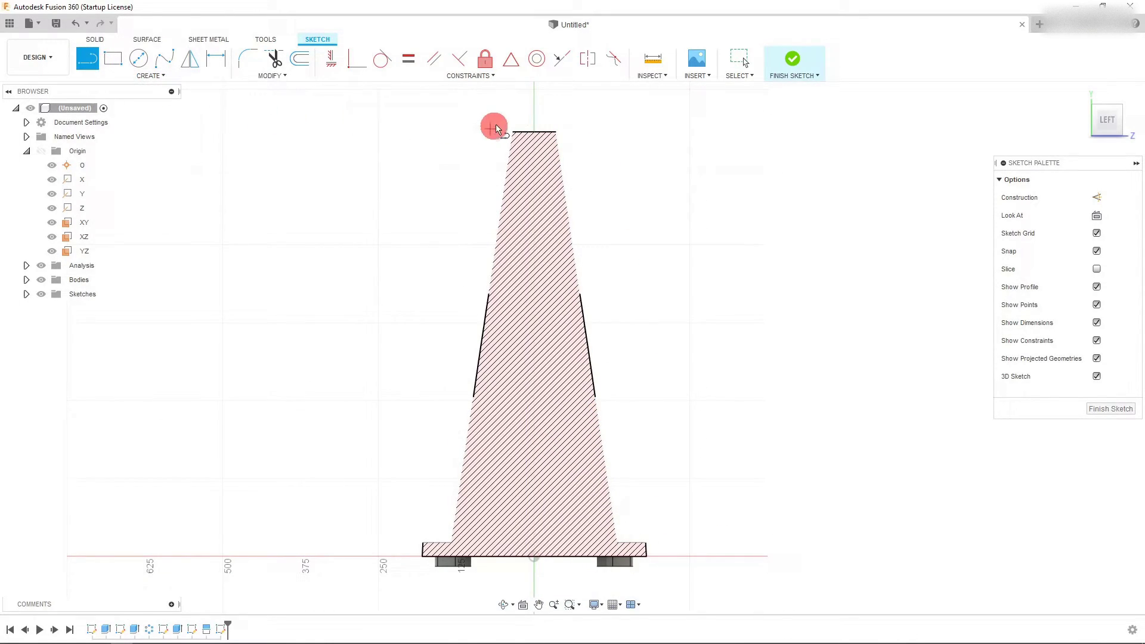
{"action": "left_click", "coordinate": [523, 105]}
{"action": "left_click", "coordinate": [596, 581]}
{"action": "key", "text": "Escape"}
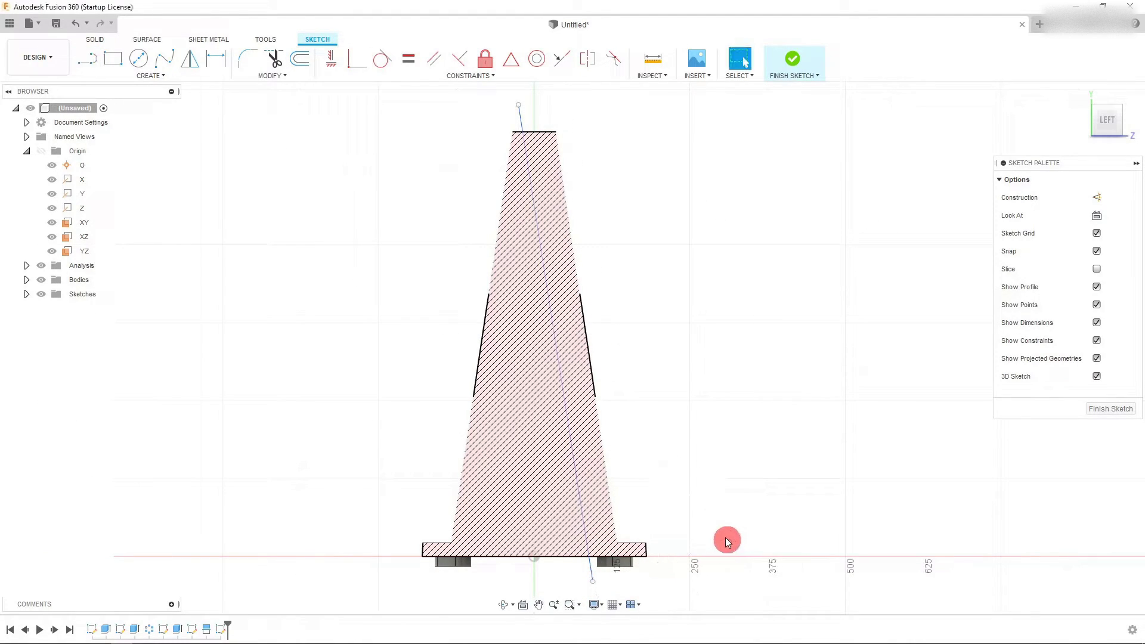
Project the cone's upper band face into the sketch, keeping the projection linked.
{"action": "left_click", "coordinate": [147, 76]}
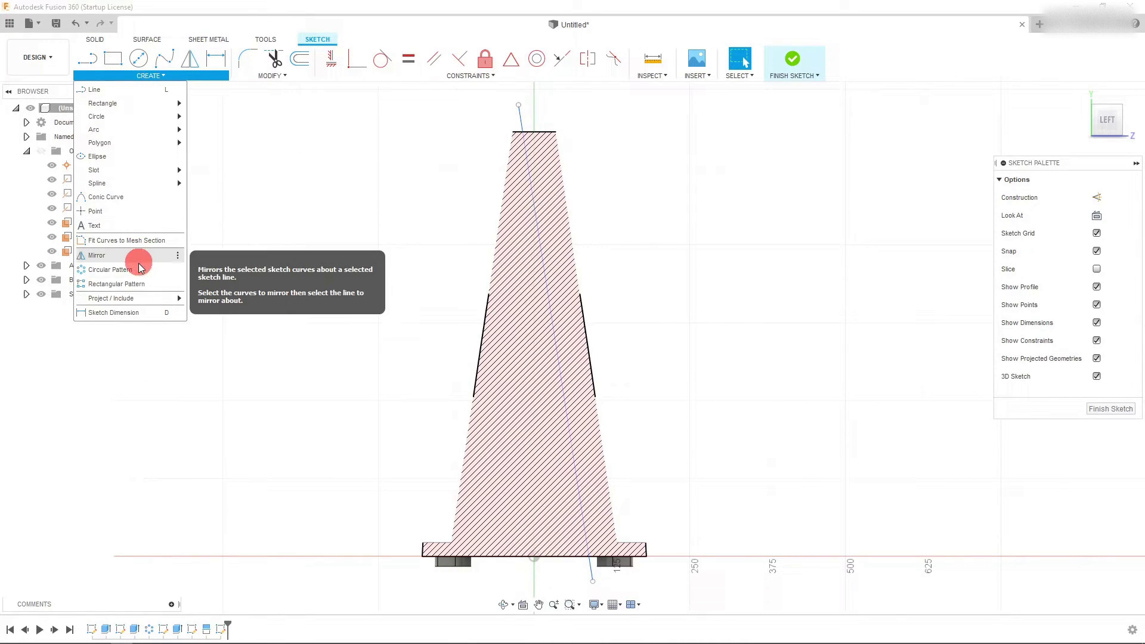
{"action": "mouse_move", "coordinate": [140, 297]}
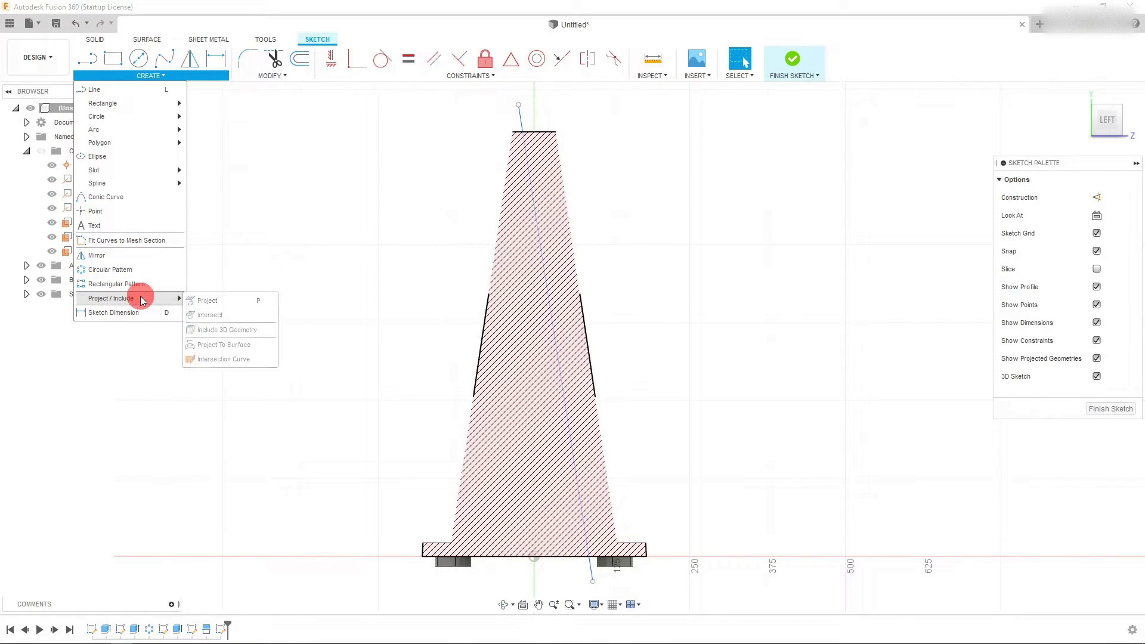
{"action": "left_click", "coordinate": [204, 302]}
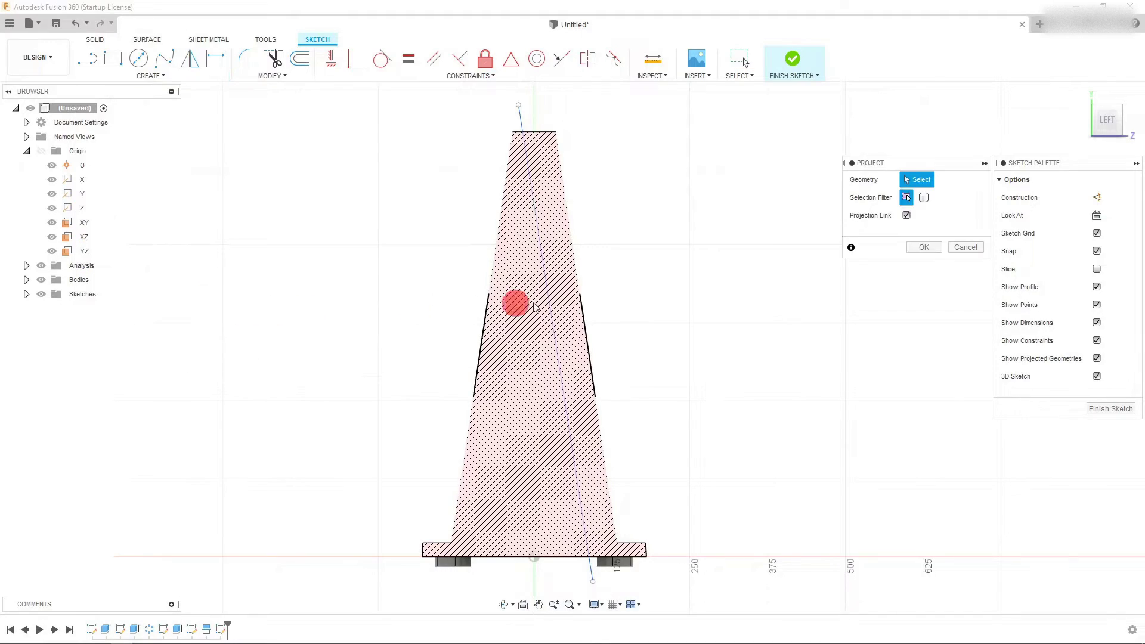
{"action": "left_click", "coordinate": [576, 263]}
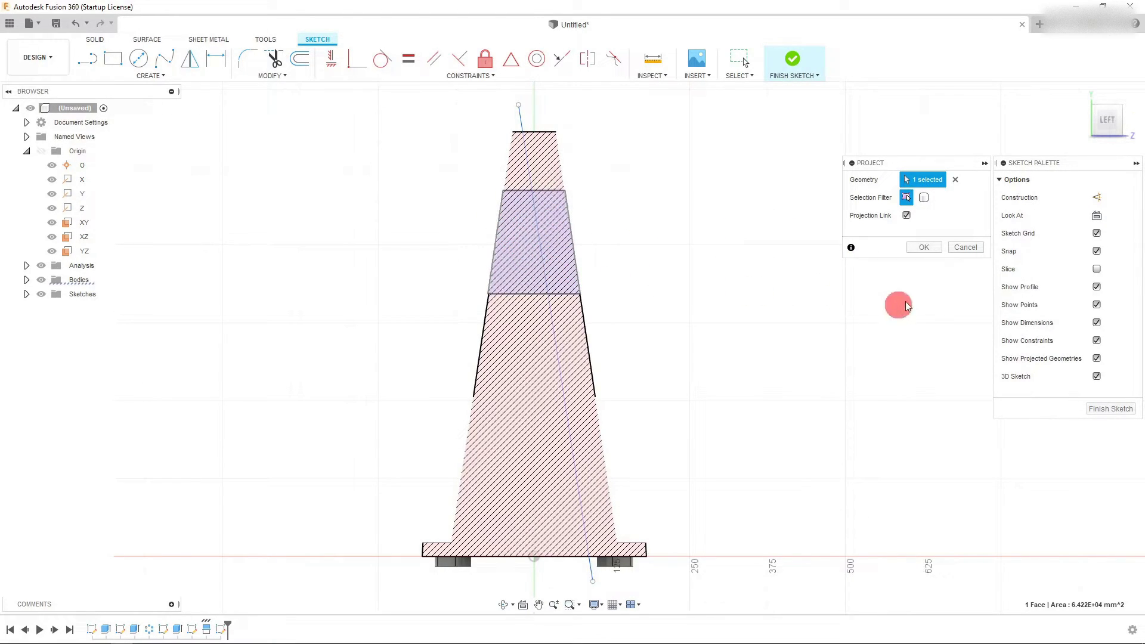
{"action": "left_click", "coordinate": [924, 246]}
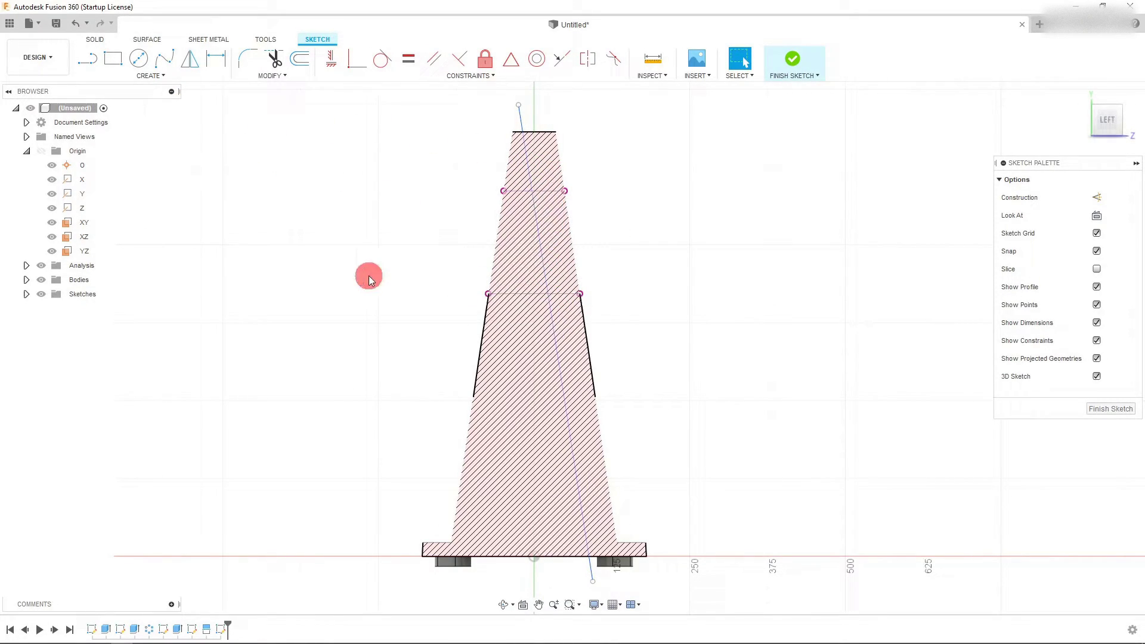
Draw a line along the cone's right slope between the projected band edges' endpoints and make it construction.
{"action": "left_click", "coordinate": [89, 59]}
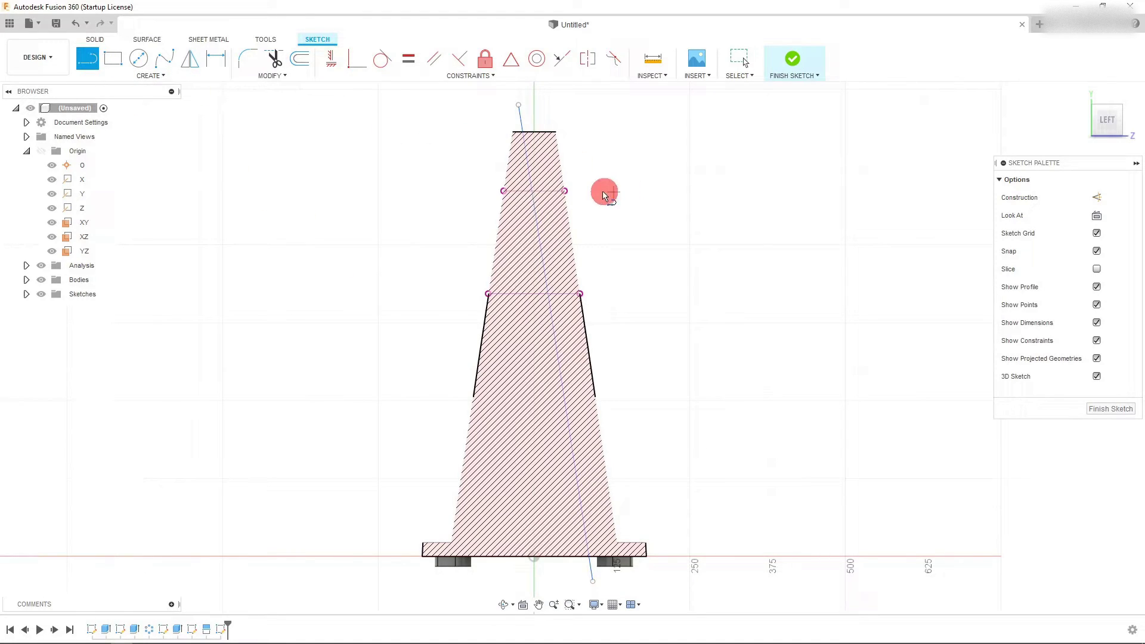
{"action": "left_click", "coordinate": [565, 191]}
{"action": "left_click", "coordinate": [582, 295]}
{"action": "key", "text": "Escape"}
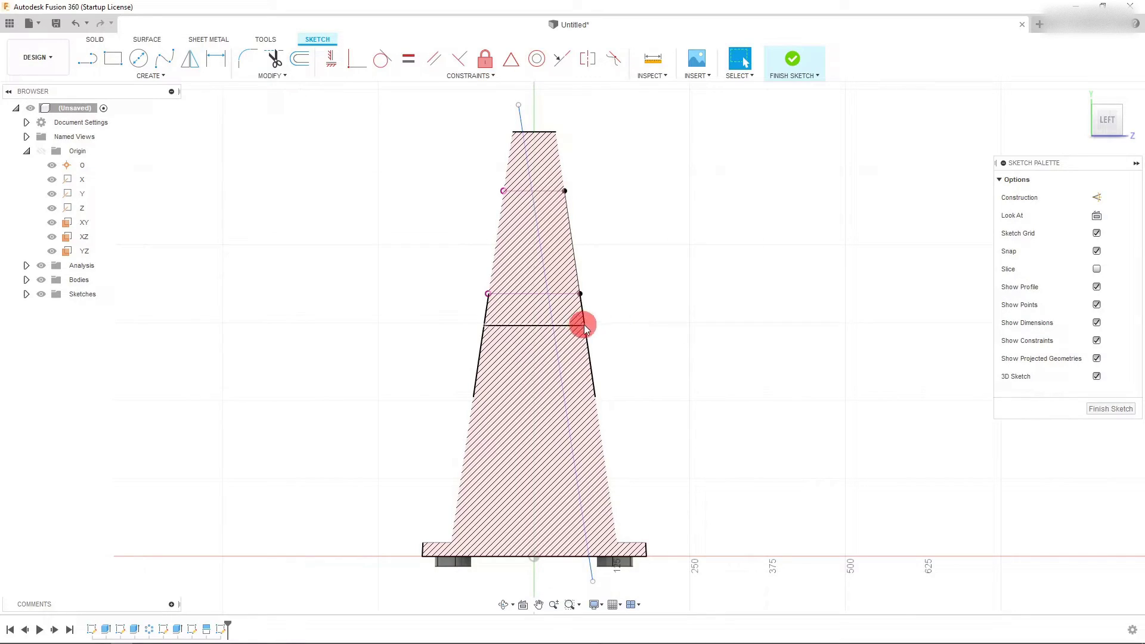
{"action": "left_click", "coordinate": [574, 251]}
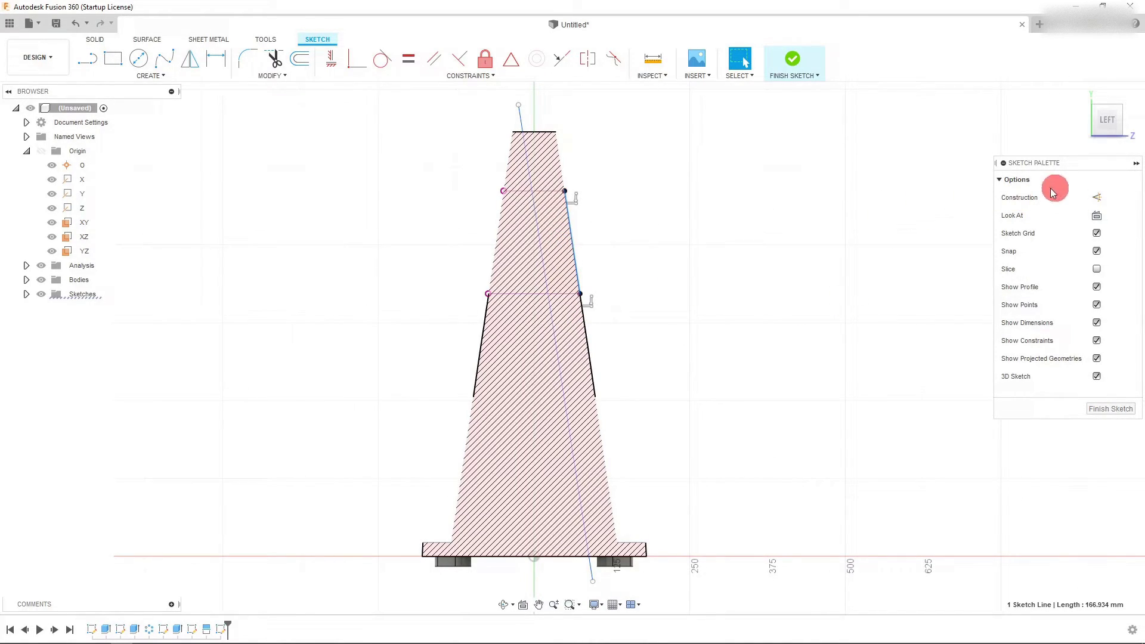
{"action": "left_click", "coordinate": [1096, 199]}
{"action": "left_click", "coordinate": [739, 265]}
{"action": "left_click", "coordinate": [215, 58]}
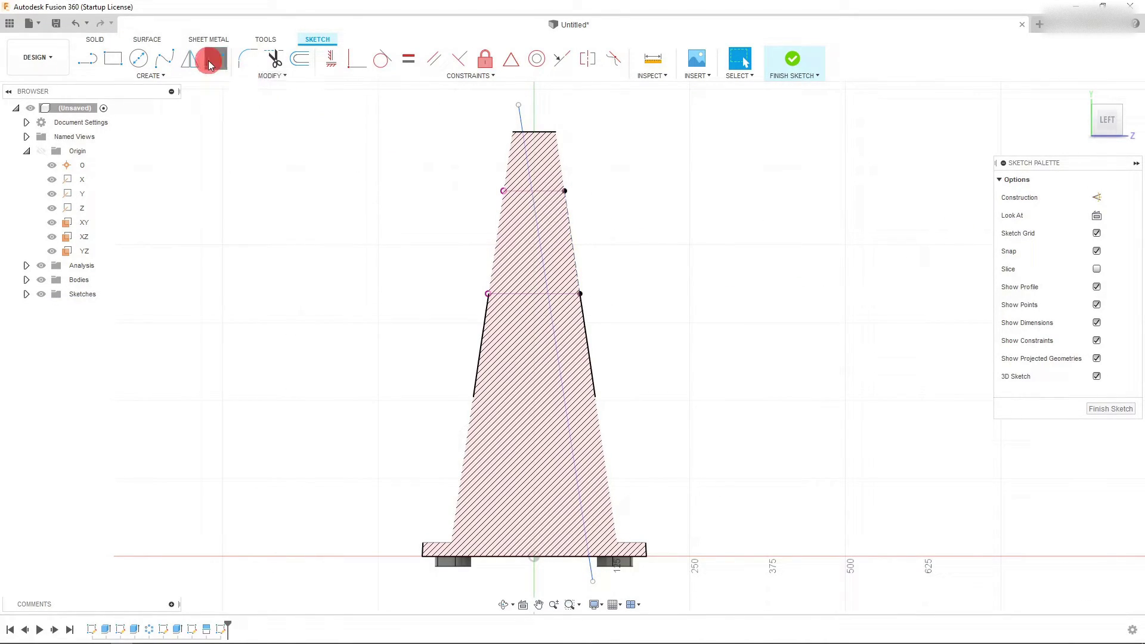
{"action": "left_click", "coordinate": [537, 227]}
{"action": "left_click", "coordinate": [572, 238]}
{"action": "key", "text": "Escape"}
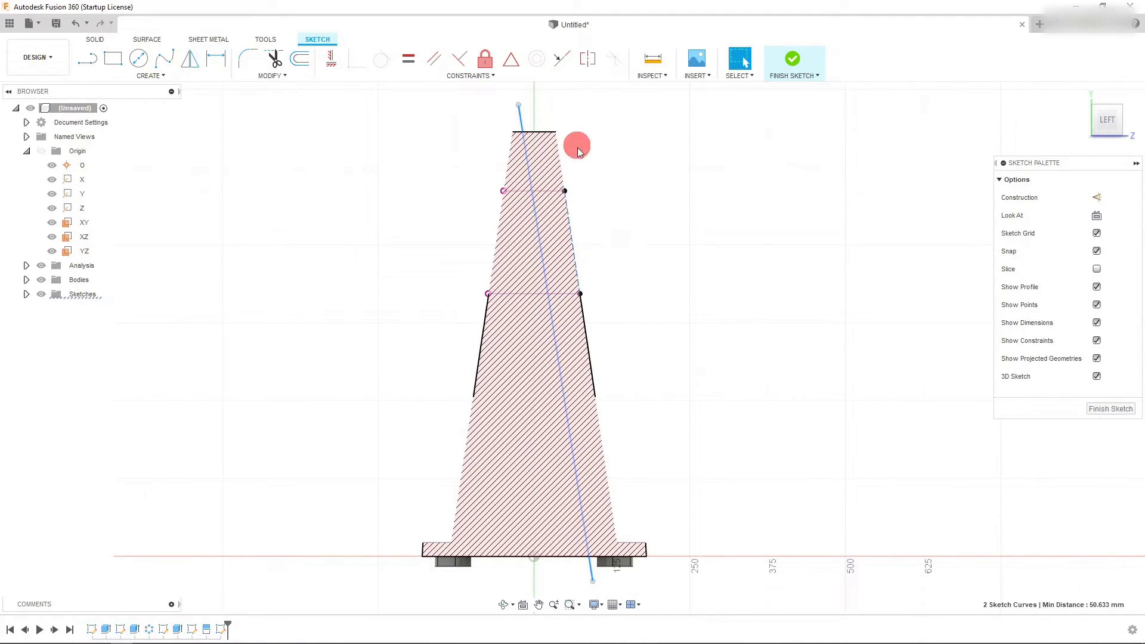
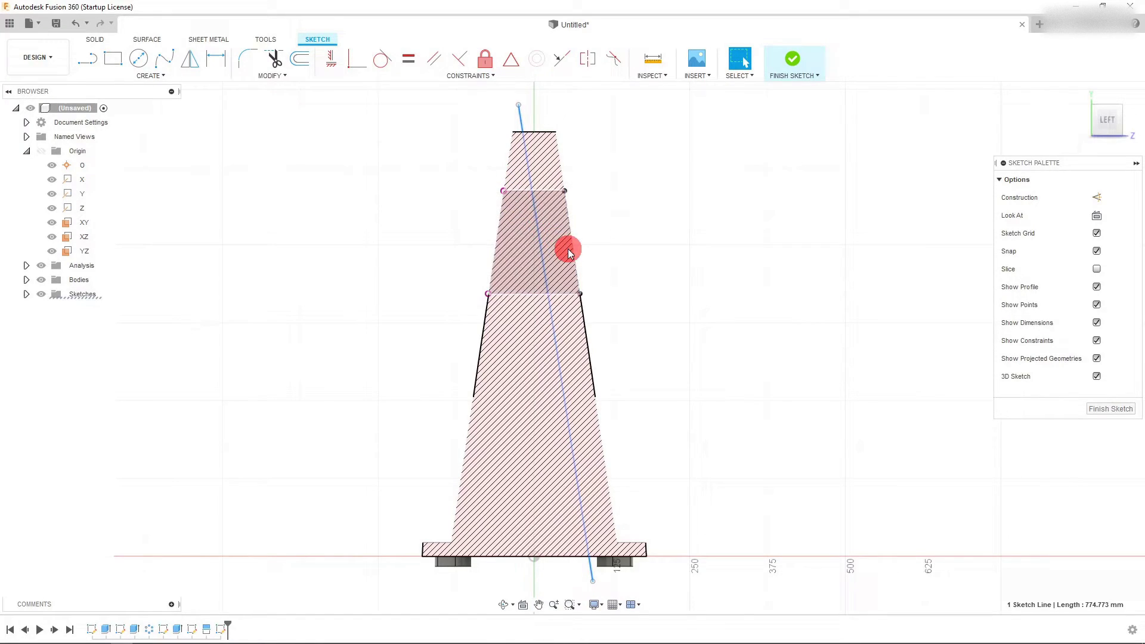
Constrain the long slanted line parallel to the construction line on the cone's right slope.
{"action": "left_click", "coordinate": [576, 252]}
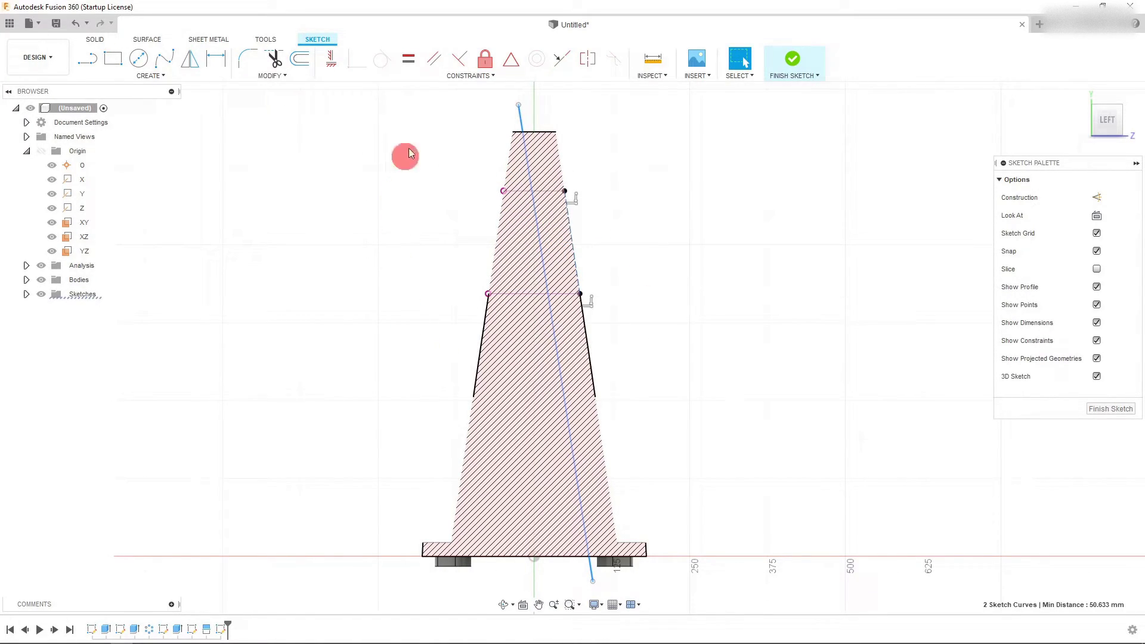
{"action": "left_click", "coordinate": [432, 61]}
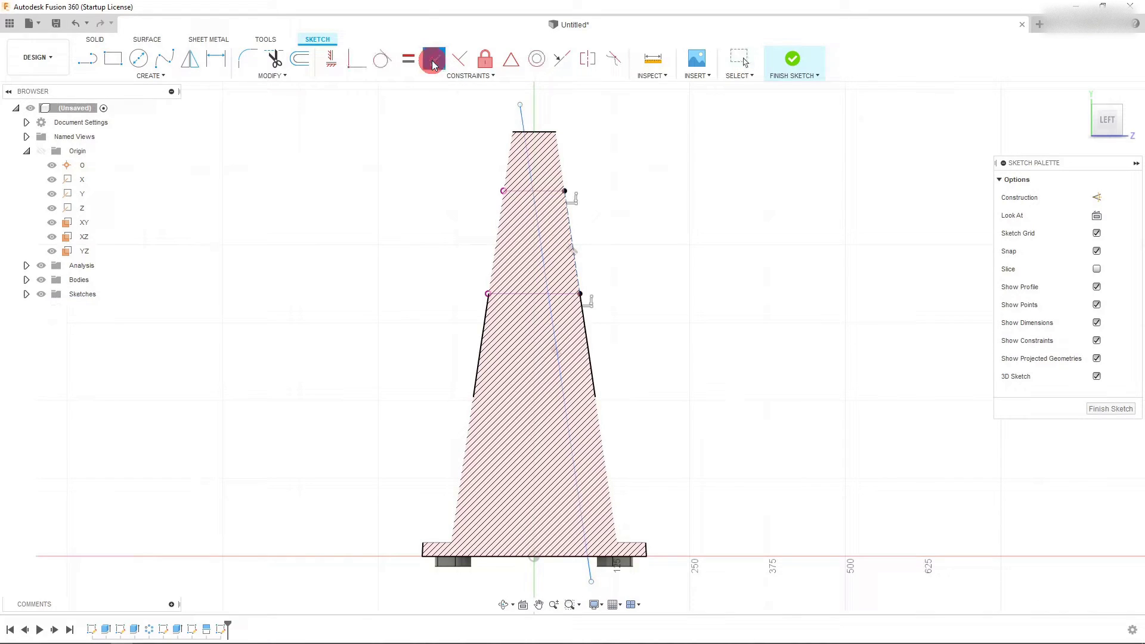
{"action": "key", "text": "Escape"}
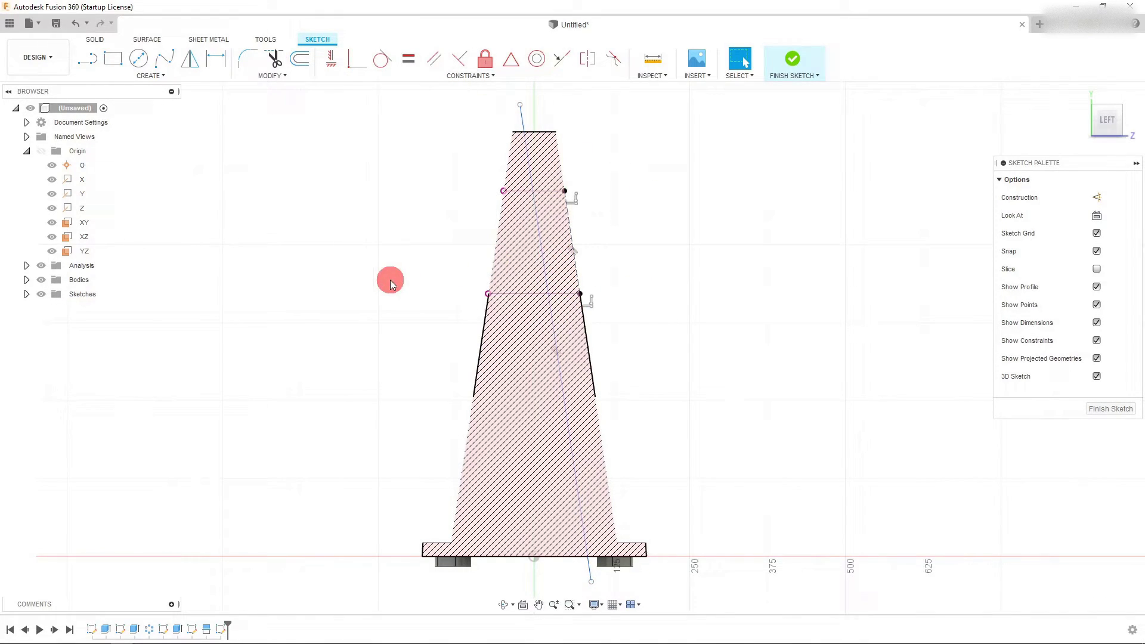
Dimension the distance between the long slanted line and the construction line as 0.2 in.
{"action": "key", "text": "d"}
{"action": "left_click", "coordinate": [545, 281]}
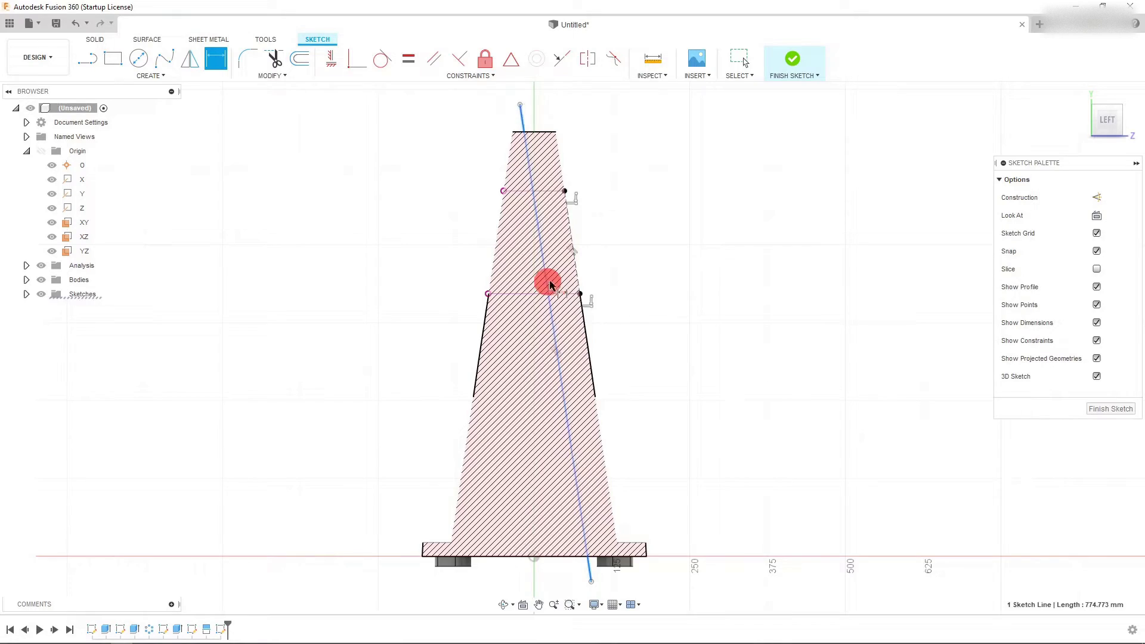
{"action": "left_click", "coordinate": [577, 282]}
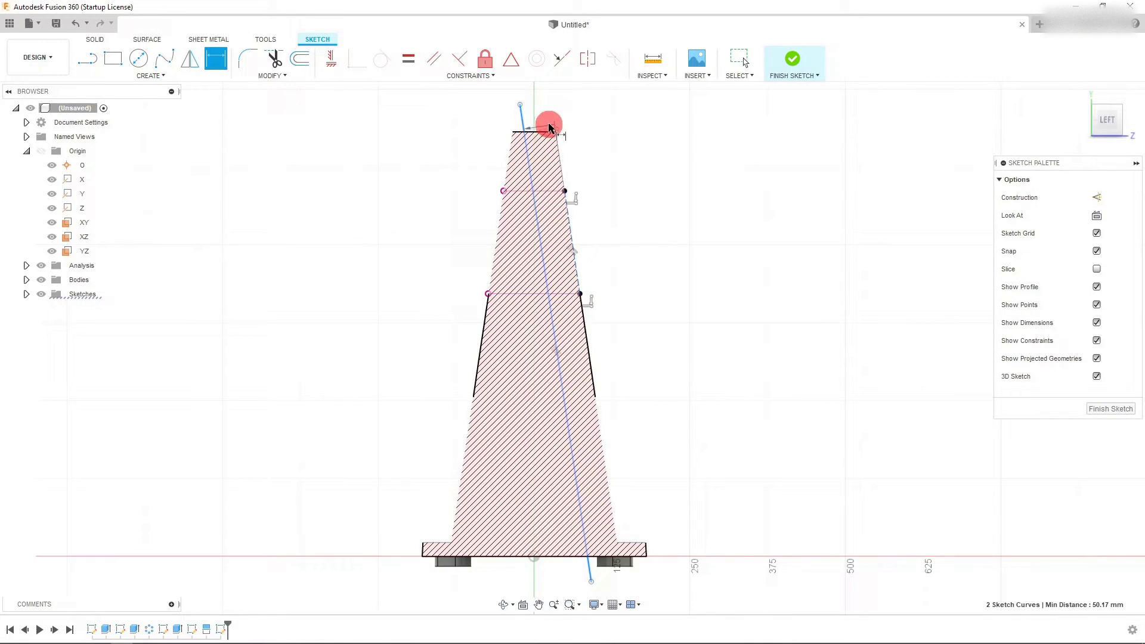
{"action": "left_click", "coordinate": [534, 110]}
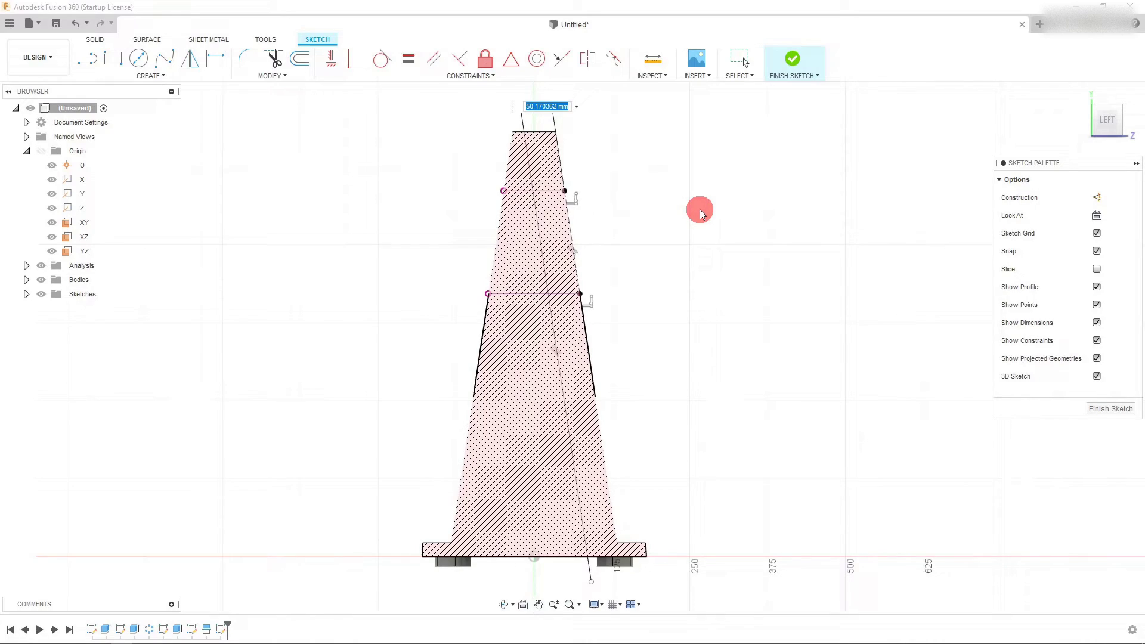
{"action": "type", "text": ".2in"}
{"action": "key", "text": "Return"}
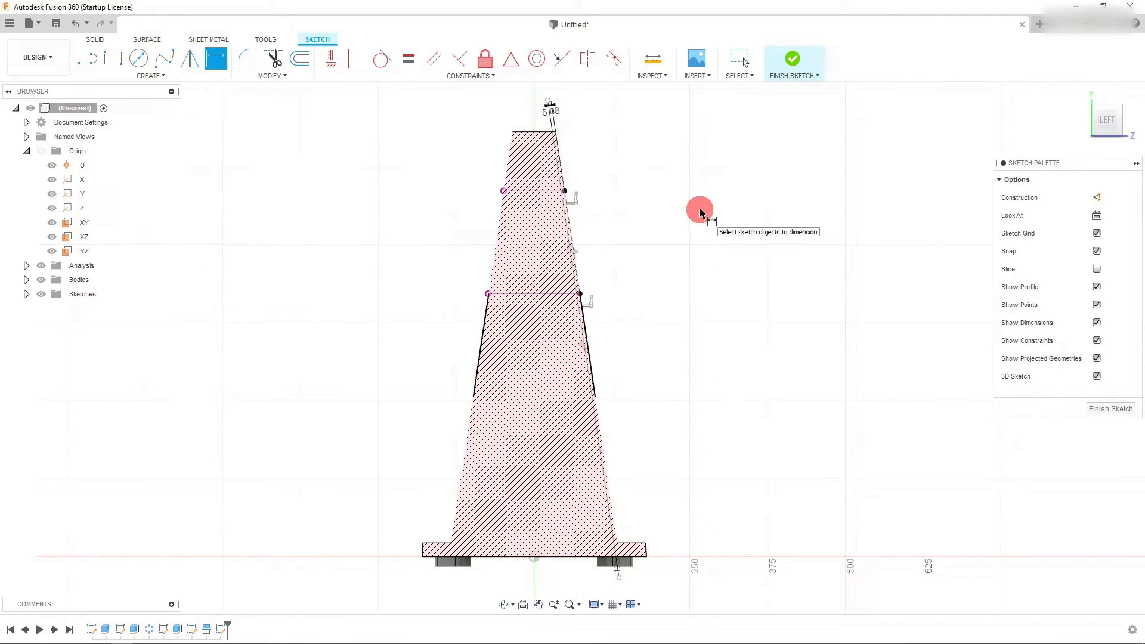
{"action": "key", "text": "Escape"}
Set the wall offset dimension between the slanted line and the construction line to 6.35 mm.
{"action": "scroll", "coordinate": [586, 112], "scroll_direction": "up", "scroll_amount": 1}
{"action": "scroll", "coordinate": [587, 114], "scroll_direction": "up", "scroll_amount": 1}
{"action": "left_click", "coordinate": [543, 115]}
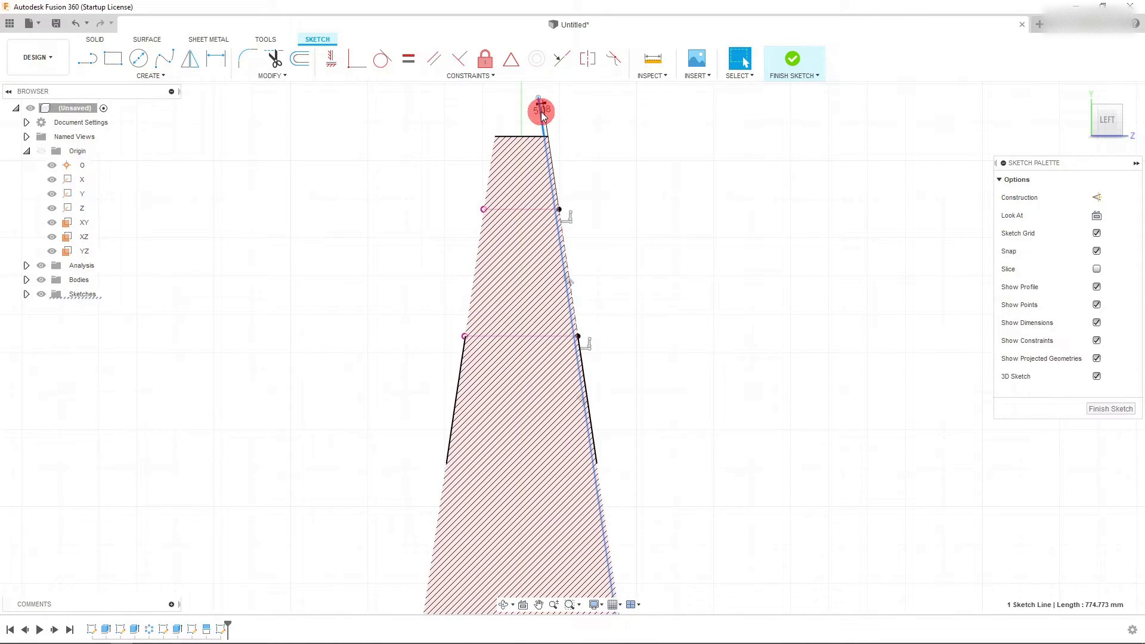
{"action": "double_click", "coordinate": [536, 114]}
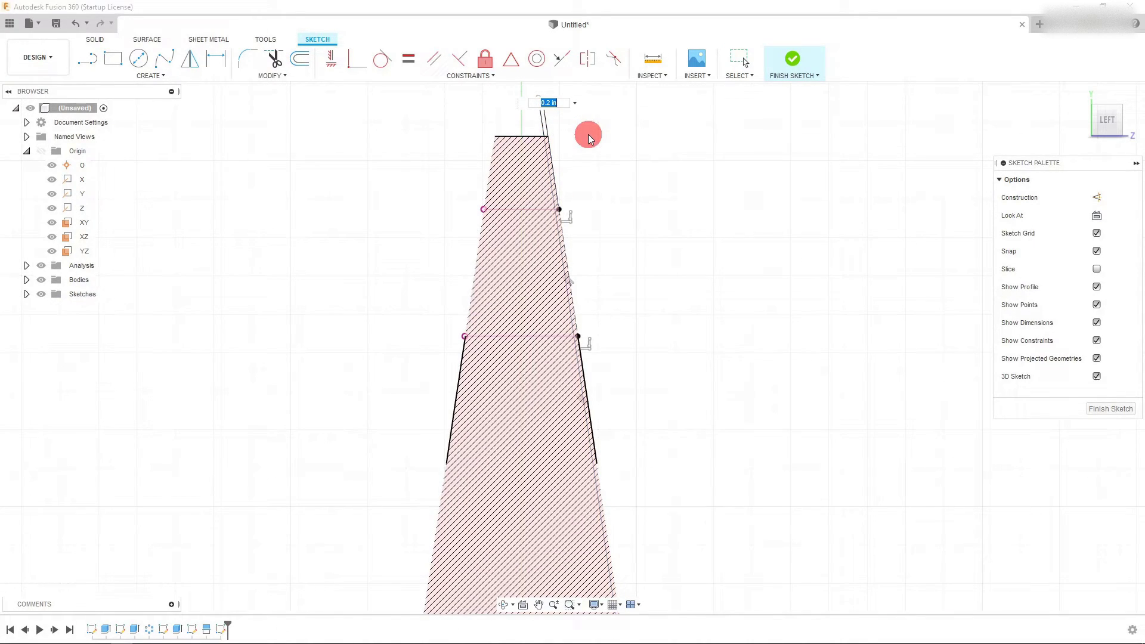
{"action": "key", "text": "BackSpace"}
{"action": "key", "text": "Return"}
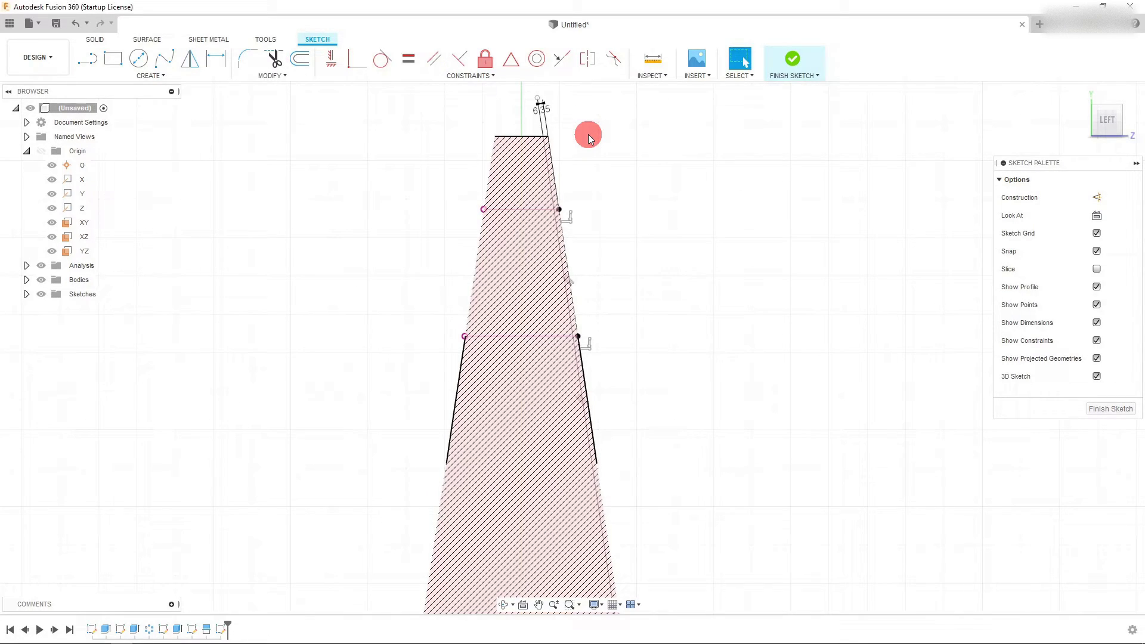
Move the slanted line's upper endpoint down inside the cone to about Y 650 mm, leaving its lower endpoint just below the base.
{"action": "scroll", "coordinate": [592, 142], "scroll_direction": "down", "scroll_amount": 2}
{"action": "scroll", "coordinate": [597, 151], "scroll_direction": "up", "scroll_amount": 2}
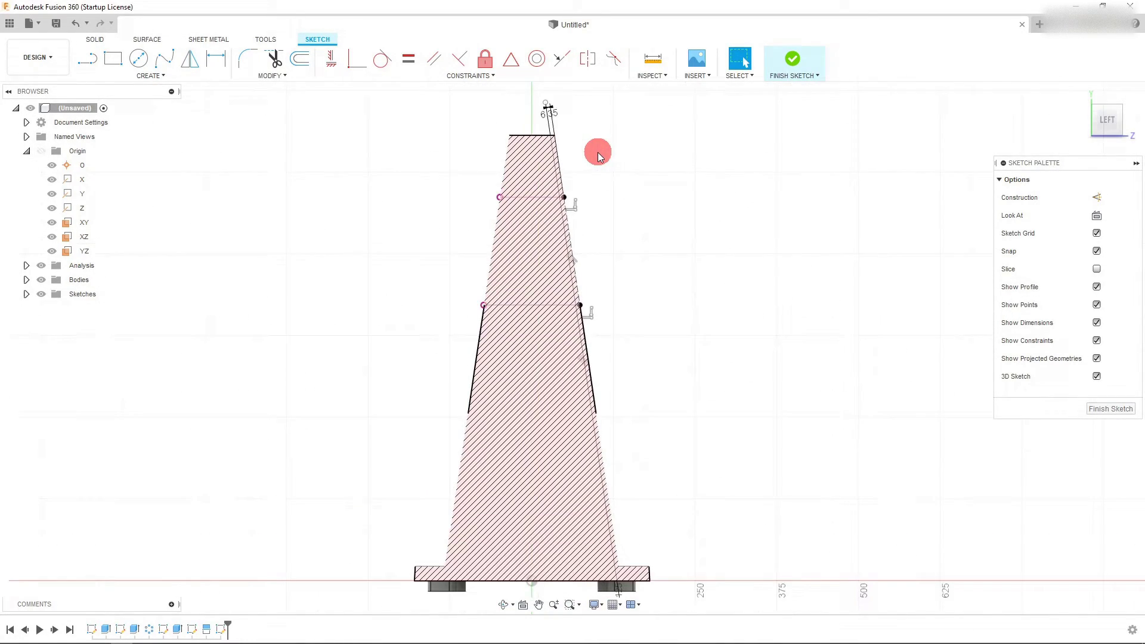
{"action": "scroll", "coordinate": [599, 154], "scroll_direction": "down", "scroll_amount": 1}
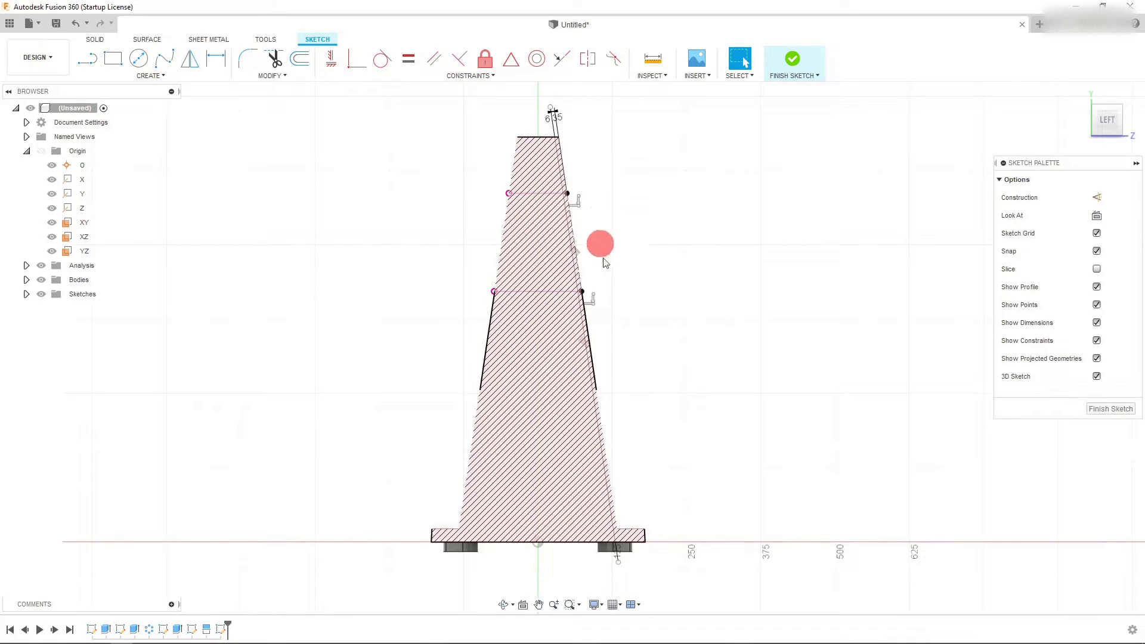
{"action": "scroll", "coordinate": [592, 132], "scroll_direction": "up", "scroll_amount": 1}
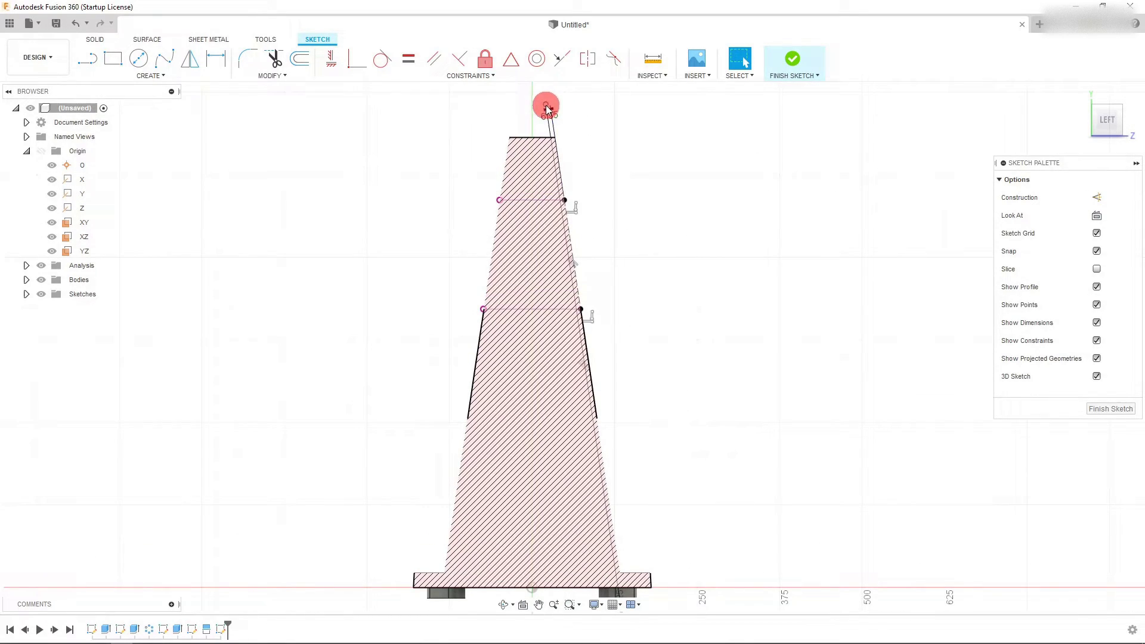
{"action": "left_click_drag", "start_coordinate": [547, 108], "coordinate": [554, 156]}
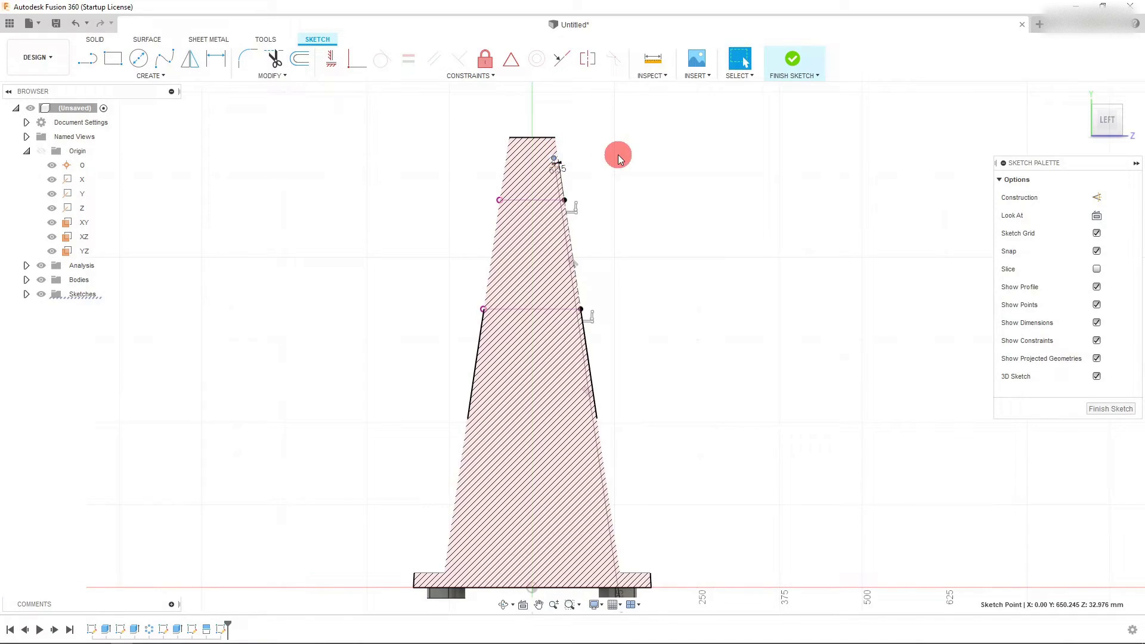
{"action": "scroll", "coordinate": [568, 143], "scroll_direction": "up", "scroll_amount": 1}
{"action": "scroll", "coordinate": [567, 143], "scroll_direction": "down", "scroll_amount": 1}
{"action": "scroll", "coordinate": [568, 144], "scroll_direction": "up", "scroll_amount": 1}
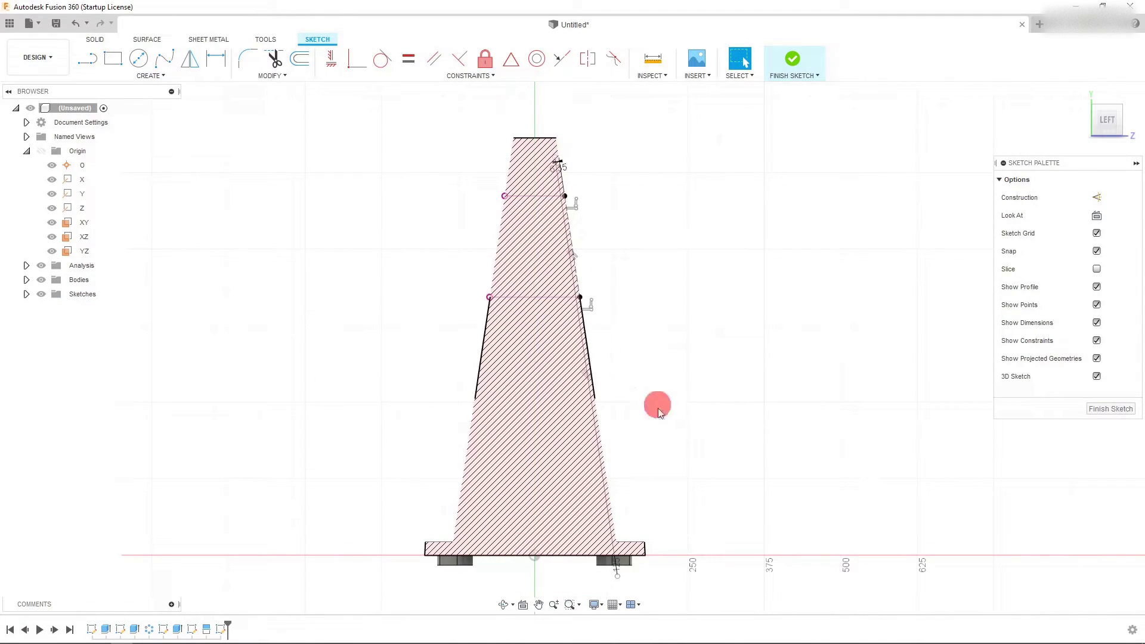
{"action": "mouse_move", "coordinate": [619, 578]}
{"action": "left_mouse_down"}
{"action": "mouse_move", "coordinate": [585, 530]}
{"action": "mouse_move", "coordinate": [615, 578]}
{"action": "left_mouse_up"}
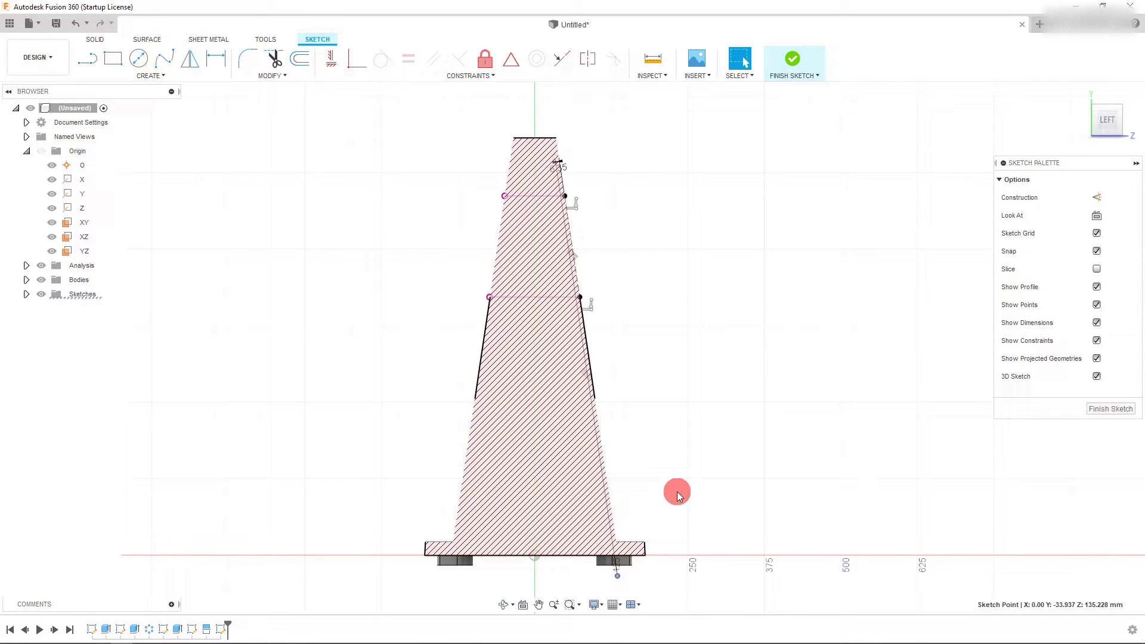
Draw connected lines from the slanted line's lower end about 135 mm to the center axis, up past the top, right, 25 mm down, and slightly right.
{"action": "left_click", "coordinate": [90, 61]}
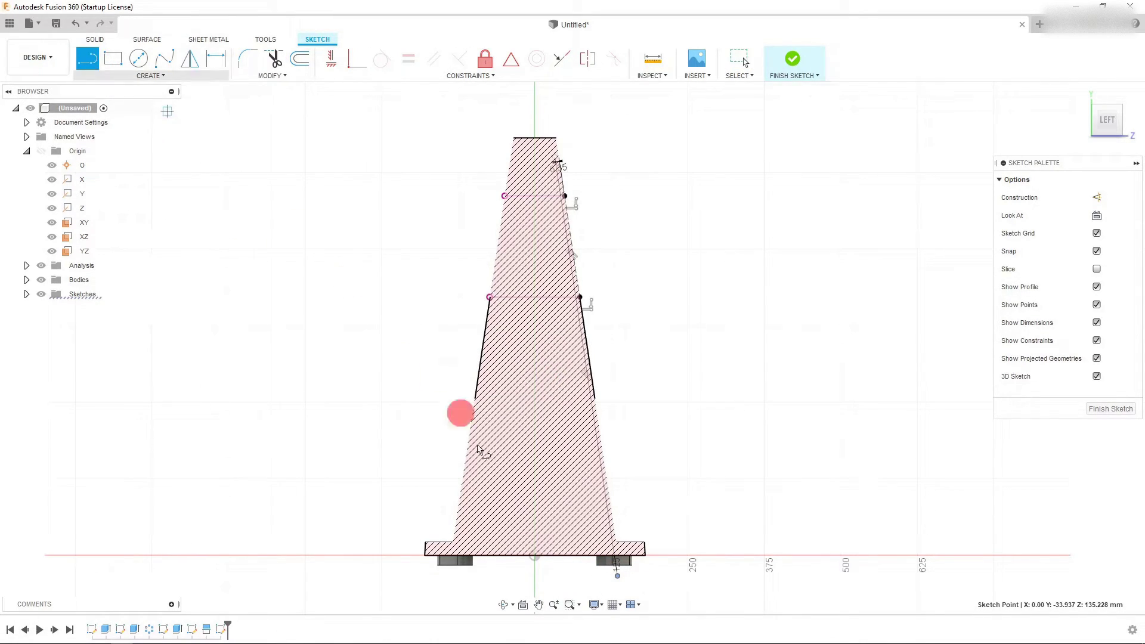
{"action": "left_click", "coordinate": [618, 576]}
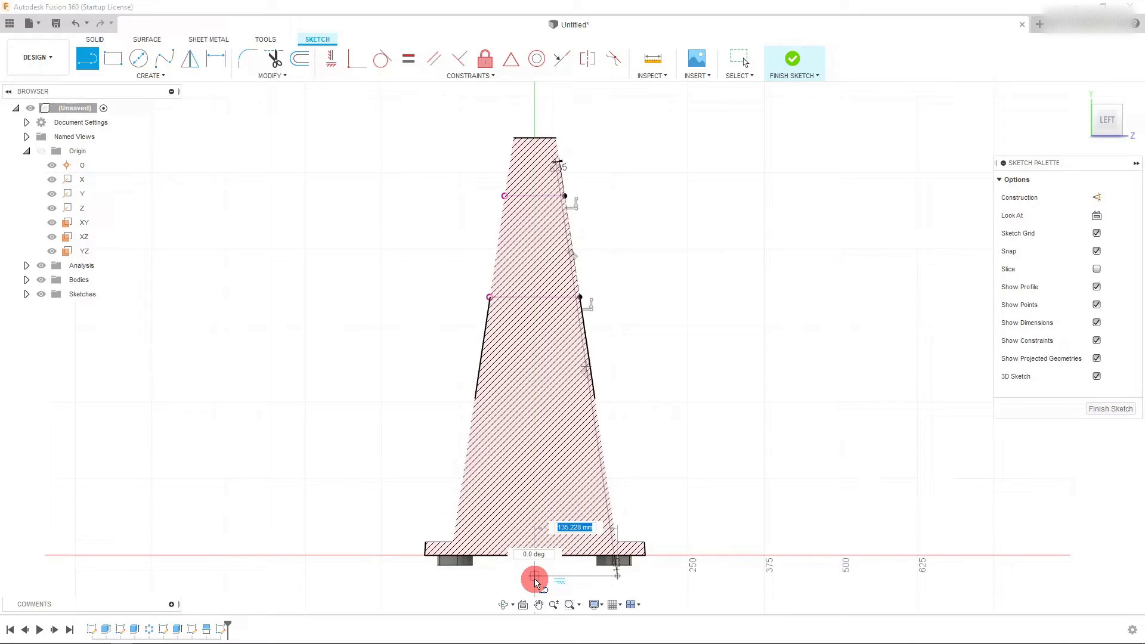
{"action": "left_click", "coordinate": [534, 576]}
{"action": "scroll", "coordinate": [531, 141], "scroll_direction": "up", "scroll_amount": 6}
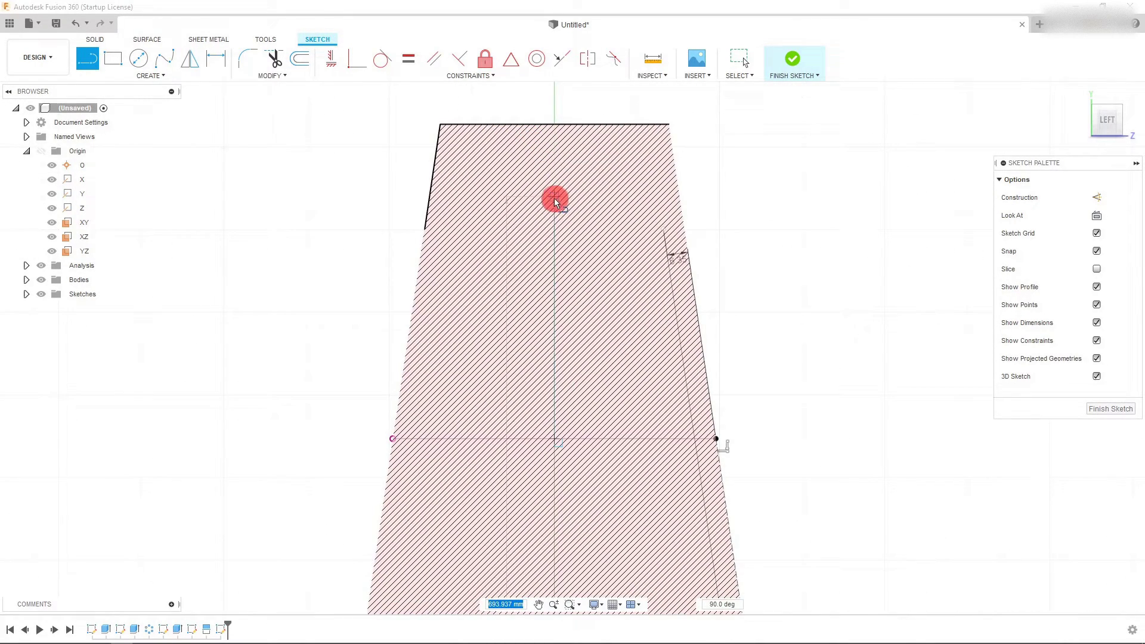
{"action": "left_click", "coordinate": [553, 96]}
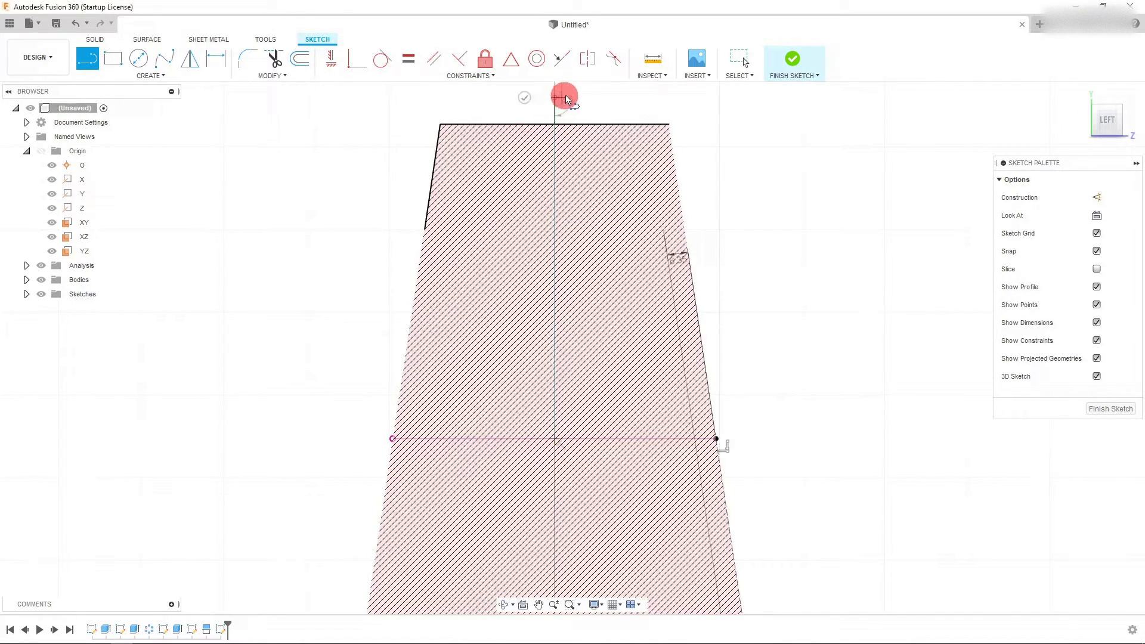
{"action": "left_click", "coordinate": [630, 97]}
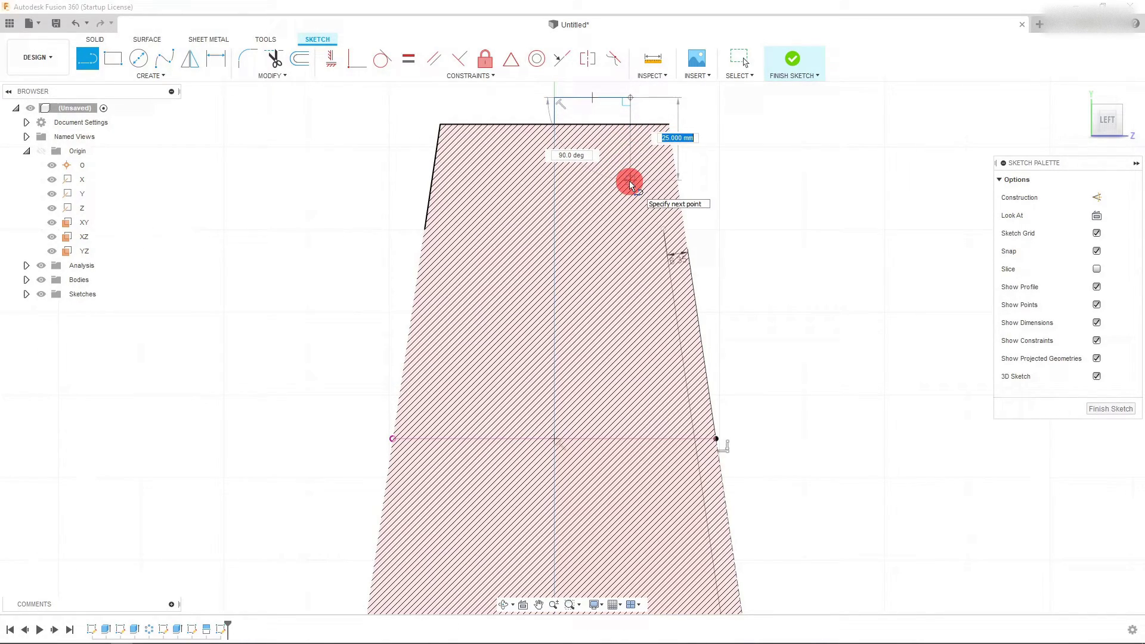
{"action": "key", "text": "Escape"}
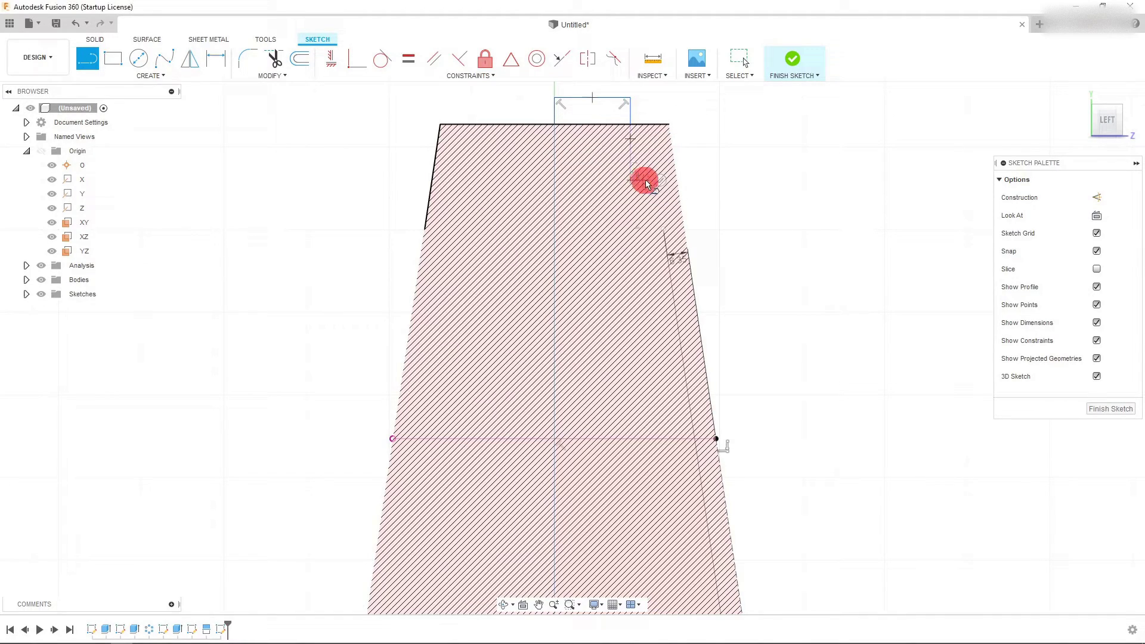
{"action": "key", "text": "Escape"}
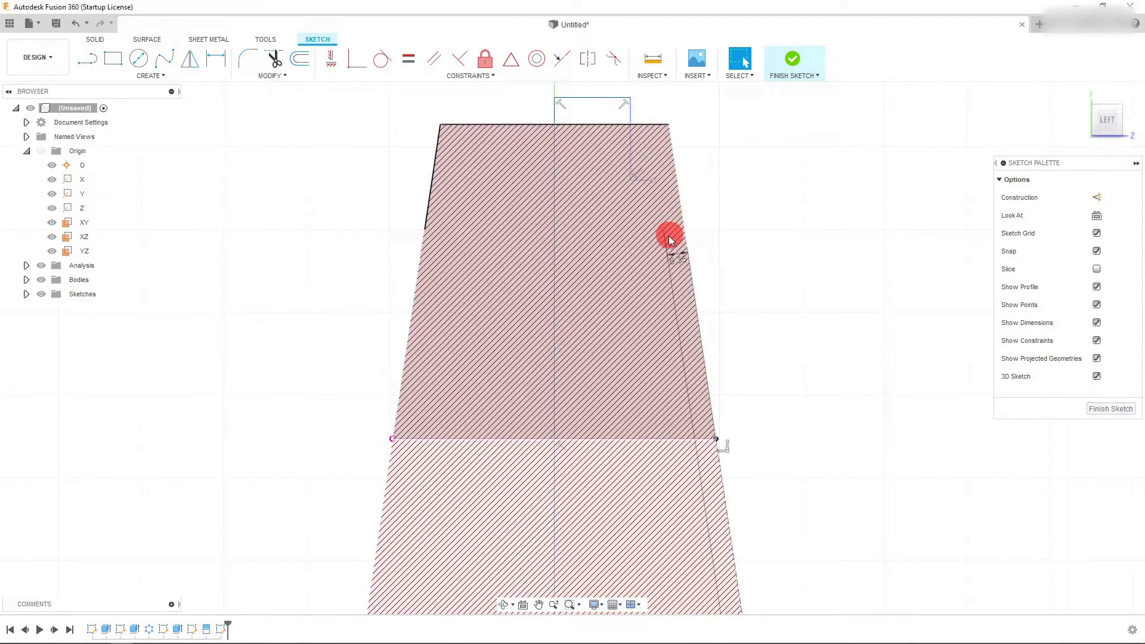
Join the short inner line's free end to the slanted line's upper endpoint with a Coincident constraint and raise the connected step slightly.
{"action": "left_click_drag", "start_coordinate": [660, 217], "coordinate": [660, 191]}
{"action": "left_click", "coordinate": [652, 179], "text": "shift"}
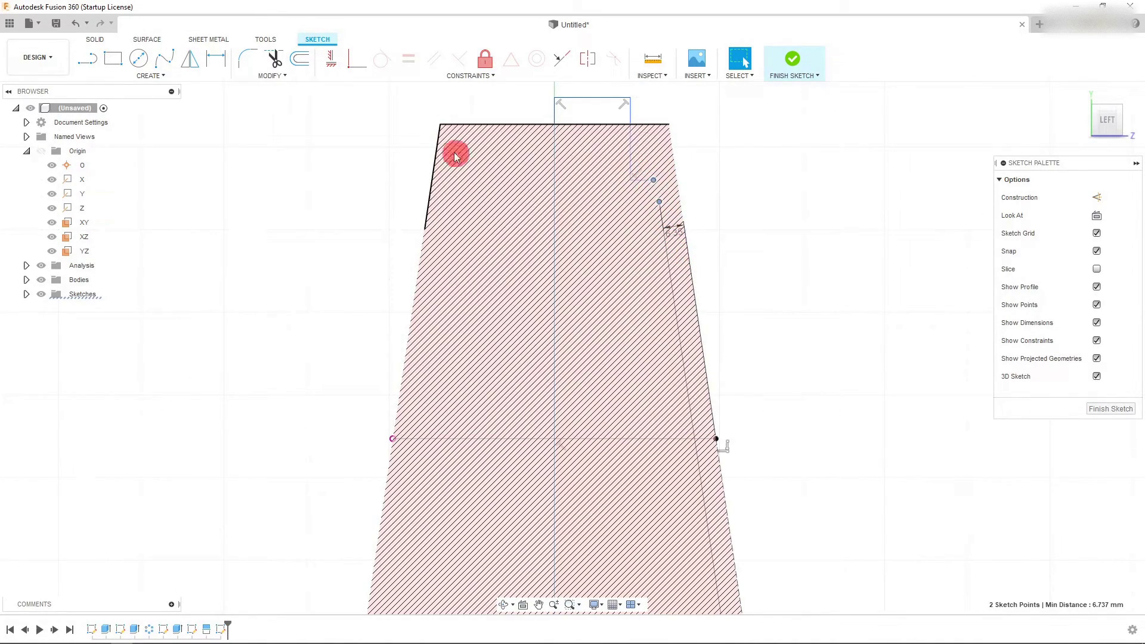
{"action": "left_click", "coordinate": [354, 65]}
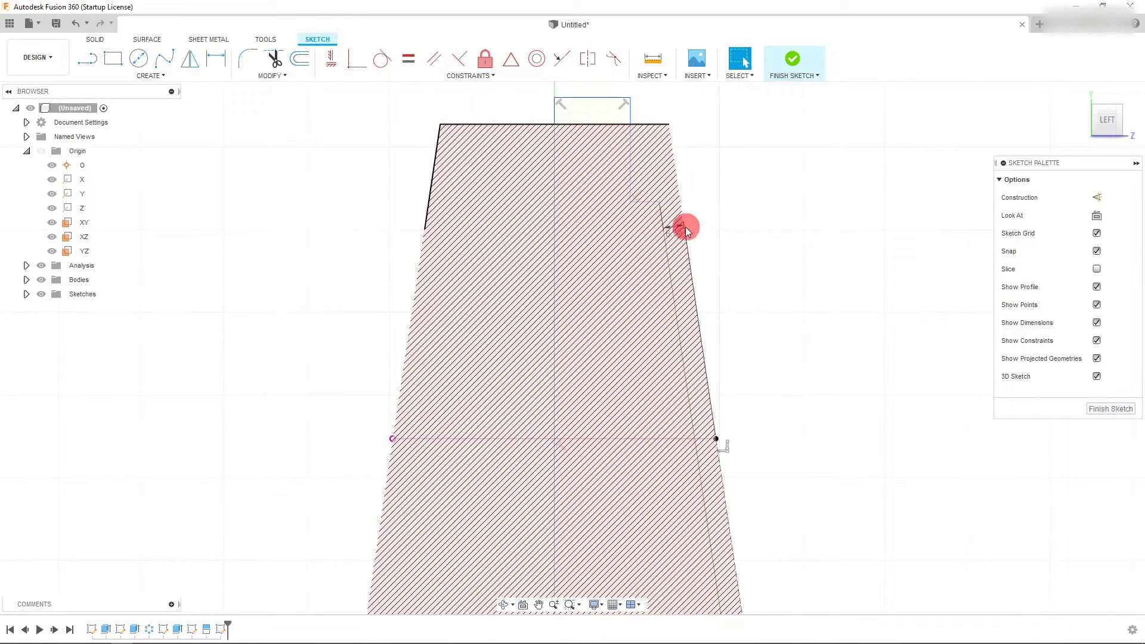
{"action": "mouse_move", "coordinate": [647, 204]}
{"action": "left_mouse_down"}
{"action": "mouse_move", "coordinate": [649, 157]}
{"action": "mouse_move", "coordinate": [646, 194]}
{"action": "left_mouse_up"}
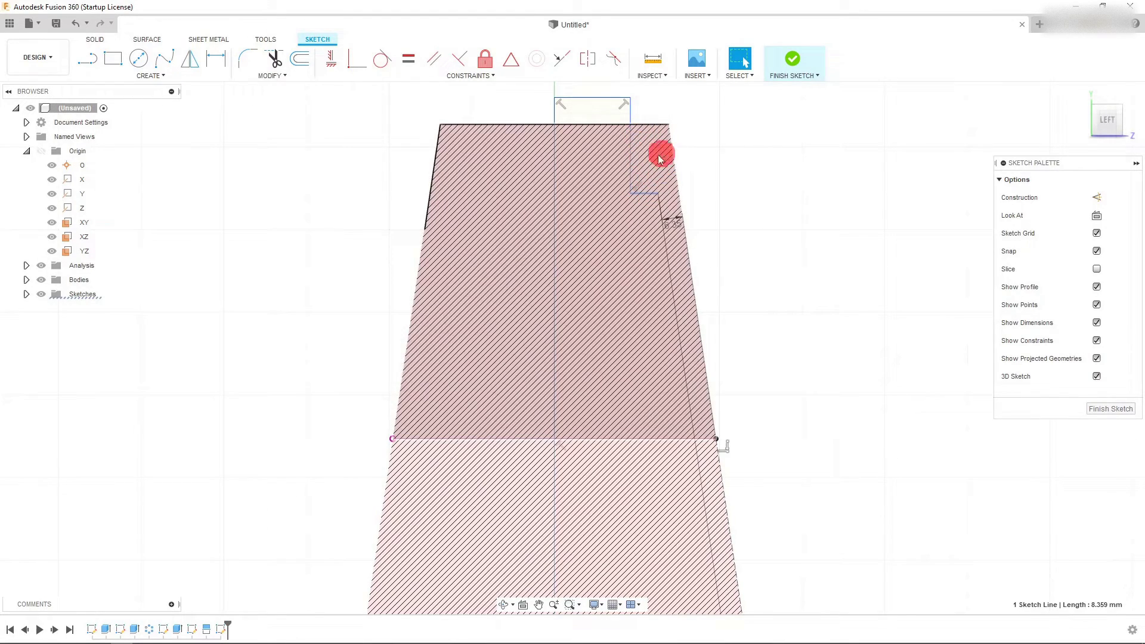
Examine the inner wall profile from the cone's top to below its base, checking which regions the joined lines enclose.
{"action": "middle_click_drag", "start_coordinate": [659, 157], "coordinate": [702, 233]}
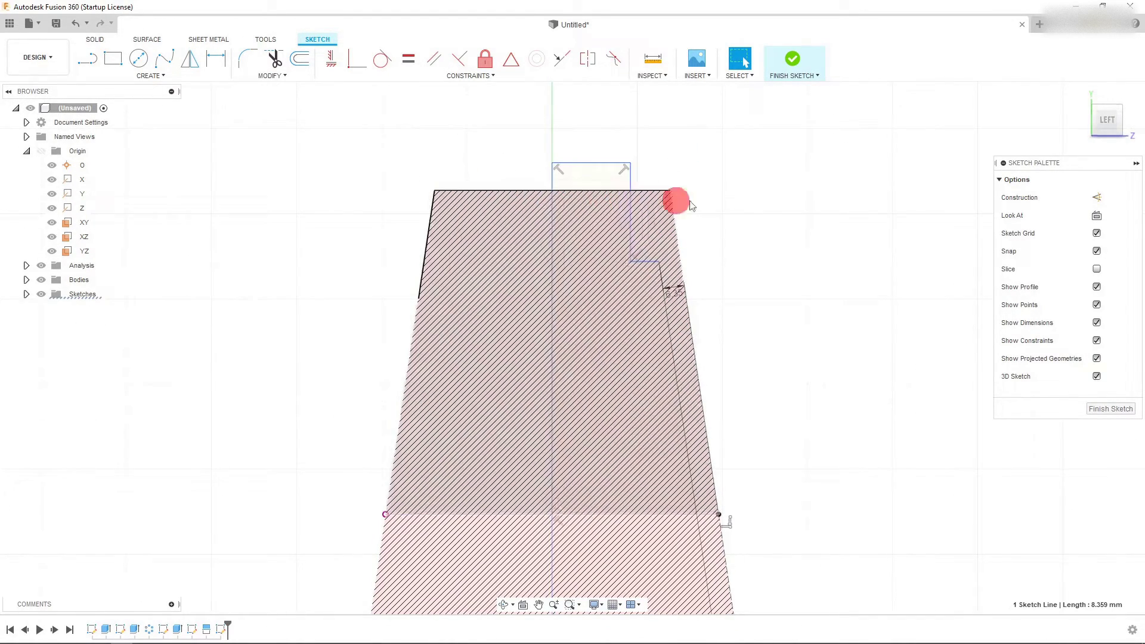
{"action": "scroll", "coordinate": [665, 130], "scroll_direction": "down", "scroll_amount": 5}
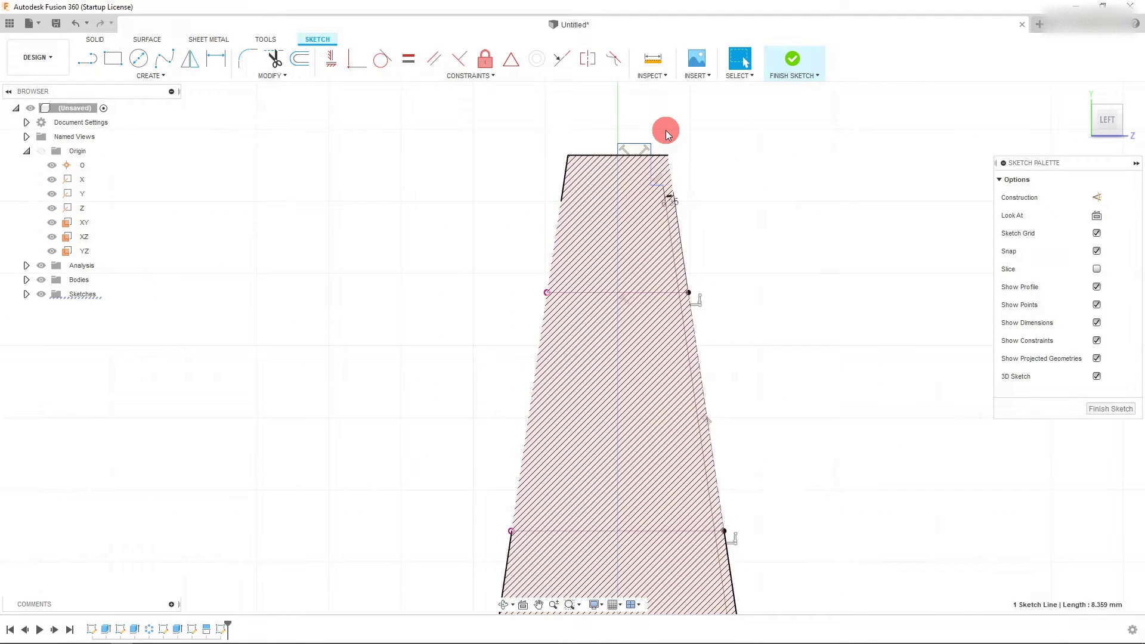
{"action": "scroll", "coordinate": [665, 130], "scroll_direction": "up", "scroll_amount": 5}
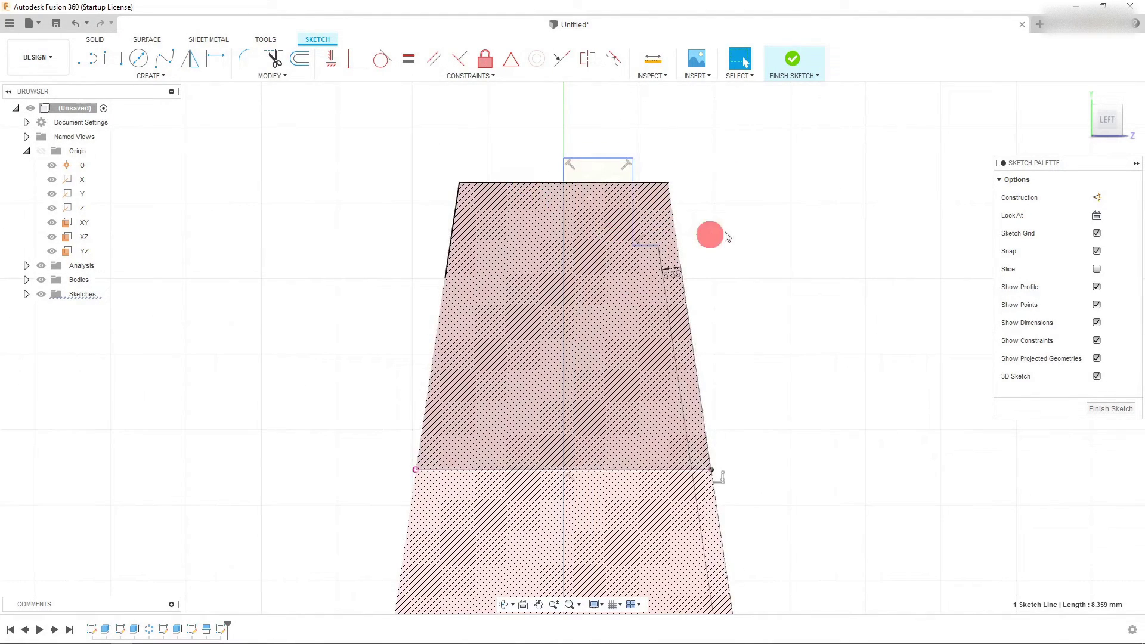
{"action": "left_click_drag", "start_coordinate": [502, 131], "coordinate": [762, 314]}
{"action": "left_click_drag", "start_coordinate": [495, 125], "coordinate": [805, 519]}
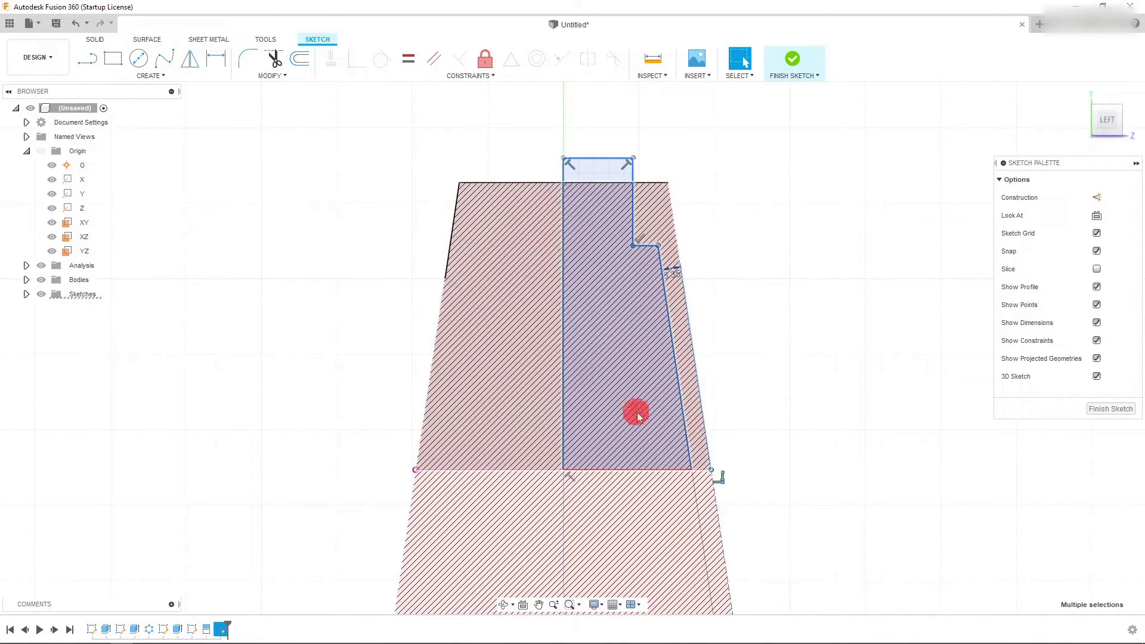
{"action": "left_click", "coordinate": [637, 416]}
{"action": "scroll", "coordinate": [605, 187], "scroll_direction": "up", "scroll_amount": 1}
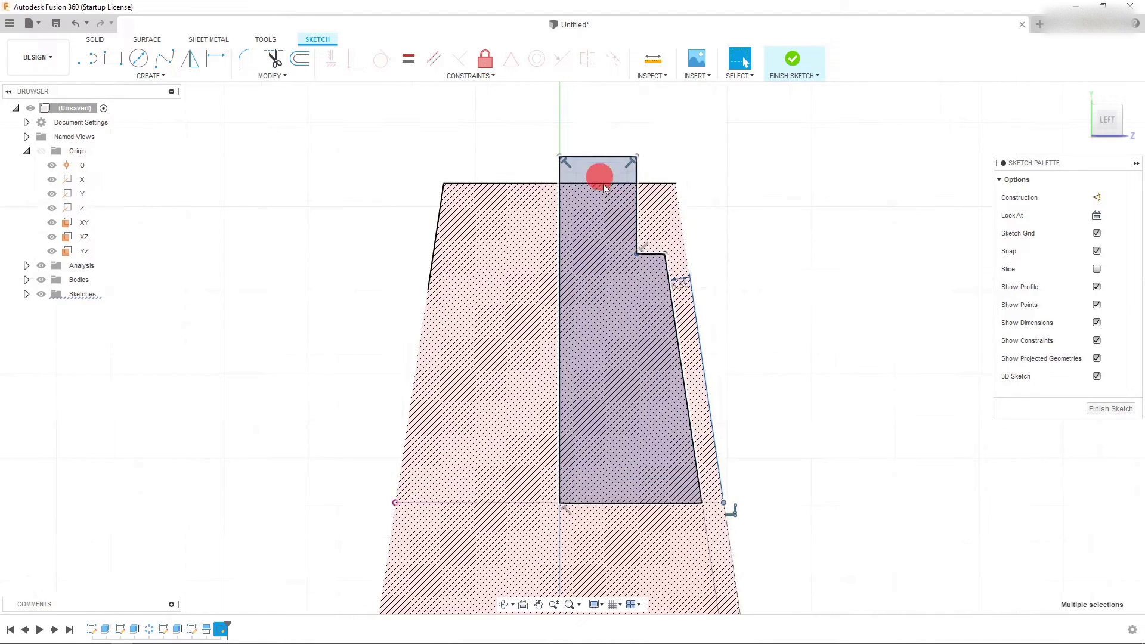
{"action": "scroll", "coordinate": [604, 187], "scroll_direction": "down", "scroll_amount": 5}
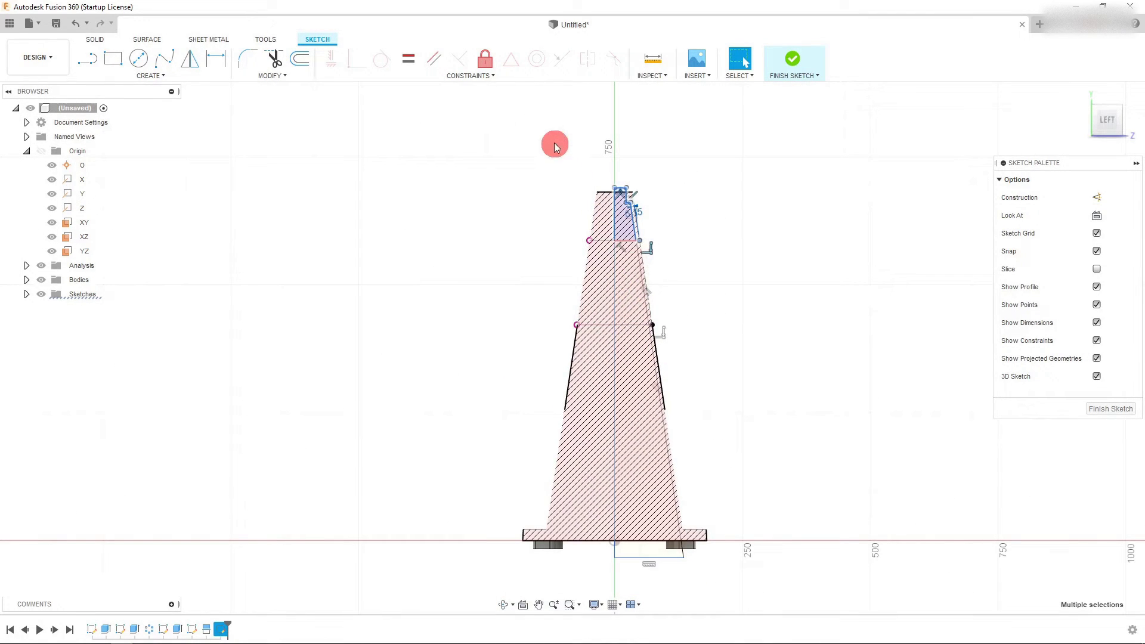
{"action": "left_click_drag", "start_coordinate": [517, 143], "coordinate": [790, 598]}
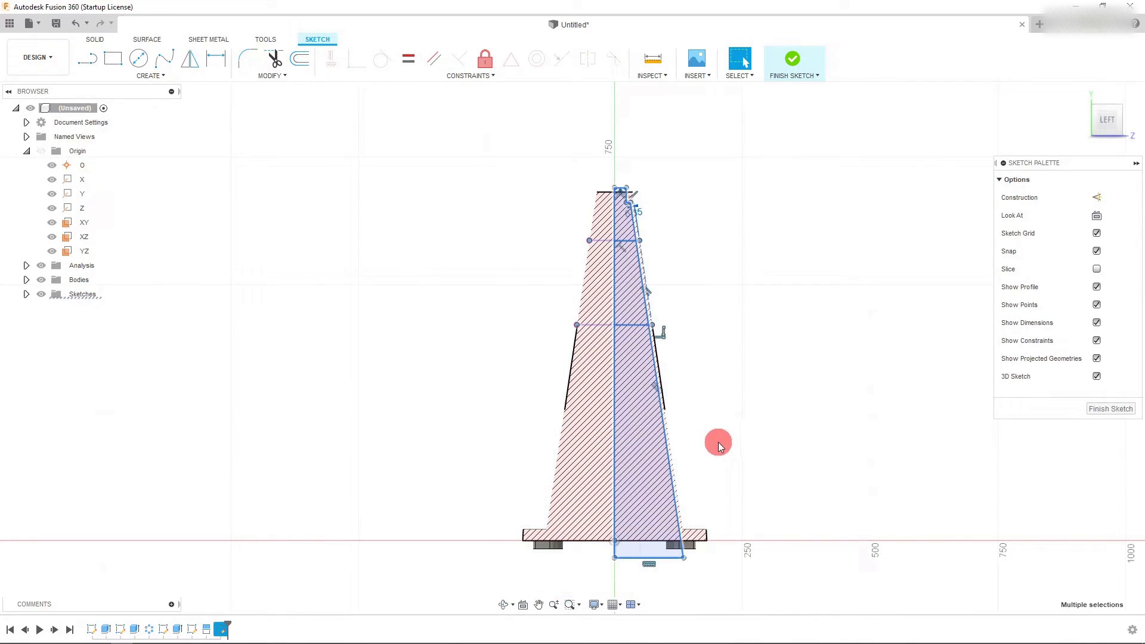
{"action": "scroll", "coordinate": [692, 433], "scroll_direction": "up", "scroll_amount": 1}
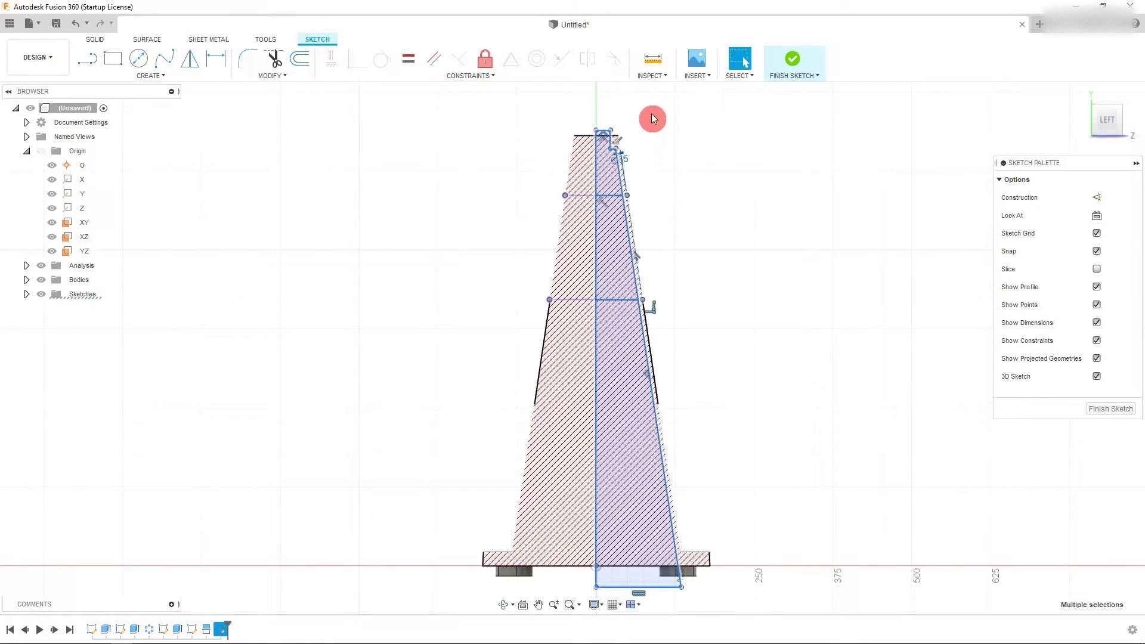
{"action": "scroll", "coordinate": [606, 179], "scroll_direction": "up", "scroll_amount": 8}
{"action": "scroll", "coordinate": [620, 174], "scroll_direction": "down", "scroll_amount": 4}
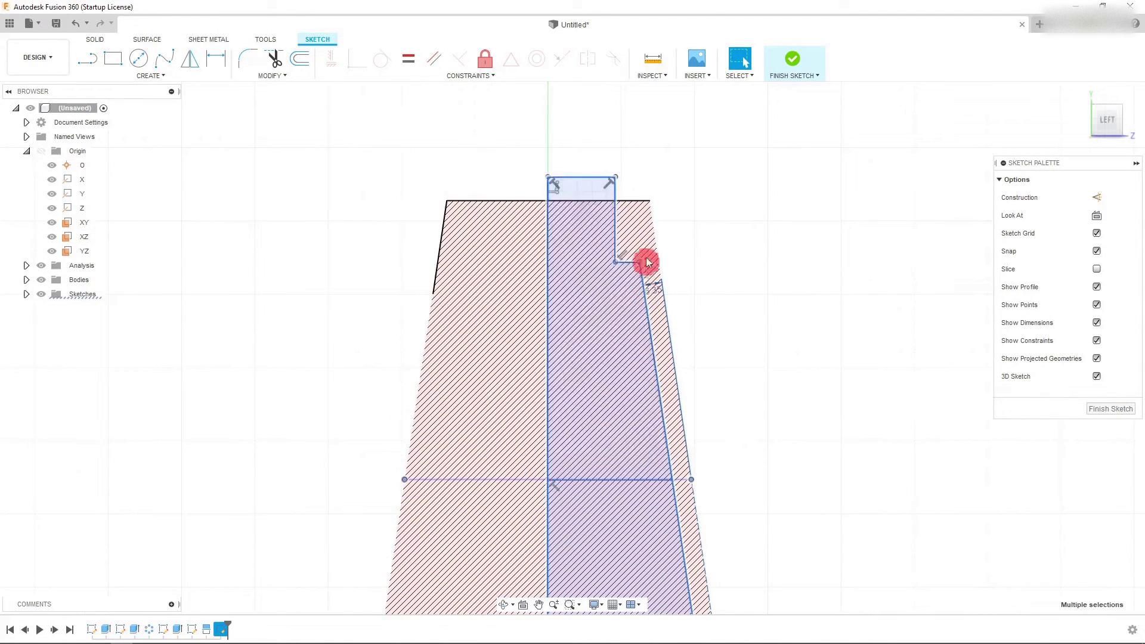
{"action": "scroll", "coordinate": [643, 167], "scroll_direction": "up", "scroll_amount": 2}
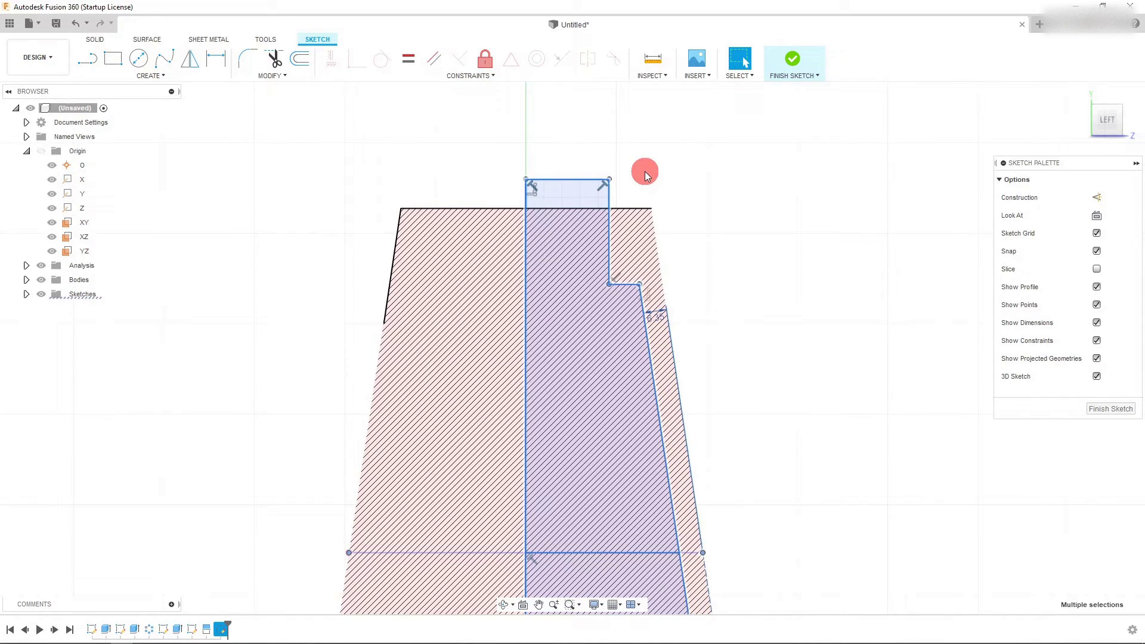
{"action": "left_click", "coordinate": [670, 181]}
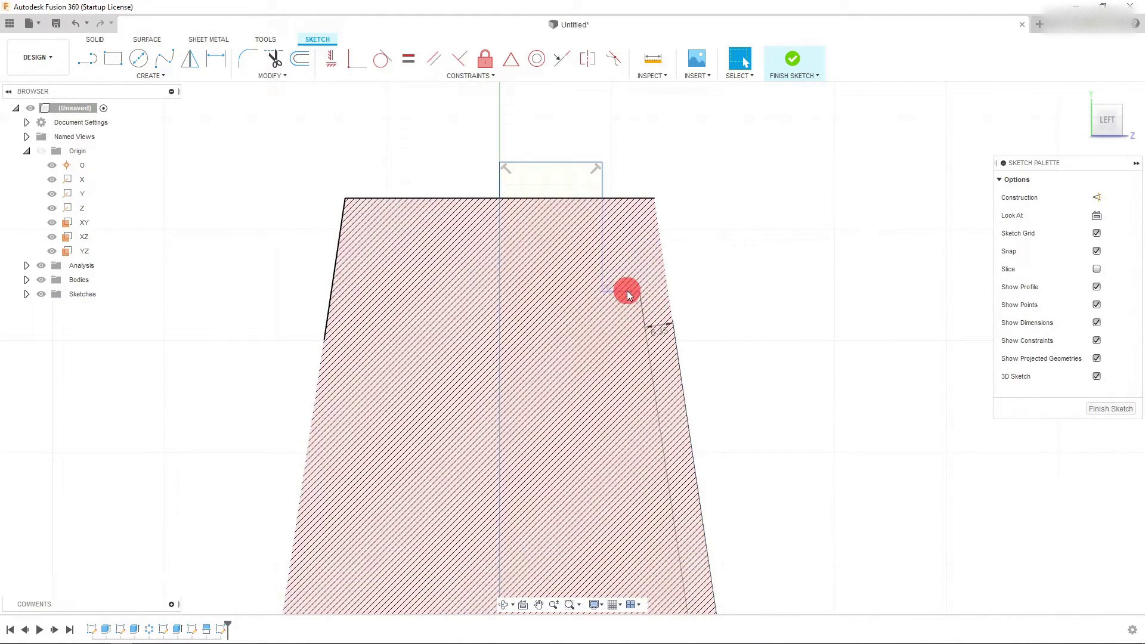
Dimension the short inner line's distance below the cone's top edge as d27, linking it to the 6.35 mm wall dimension.
{"action": "key", "text": "t"}
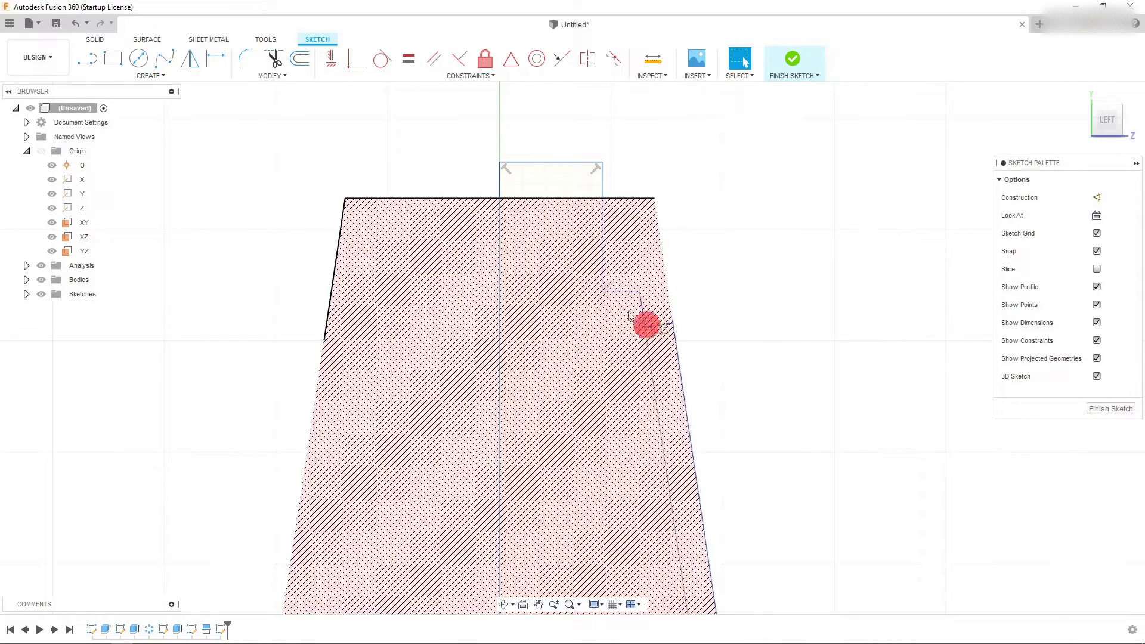
{"action": "left_click", "coordinate": [251, 62]}
{"action": "left_click", "coordinate": [221, 61]}
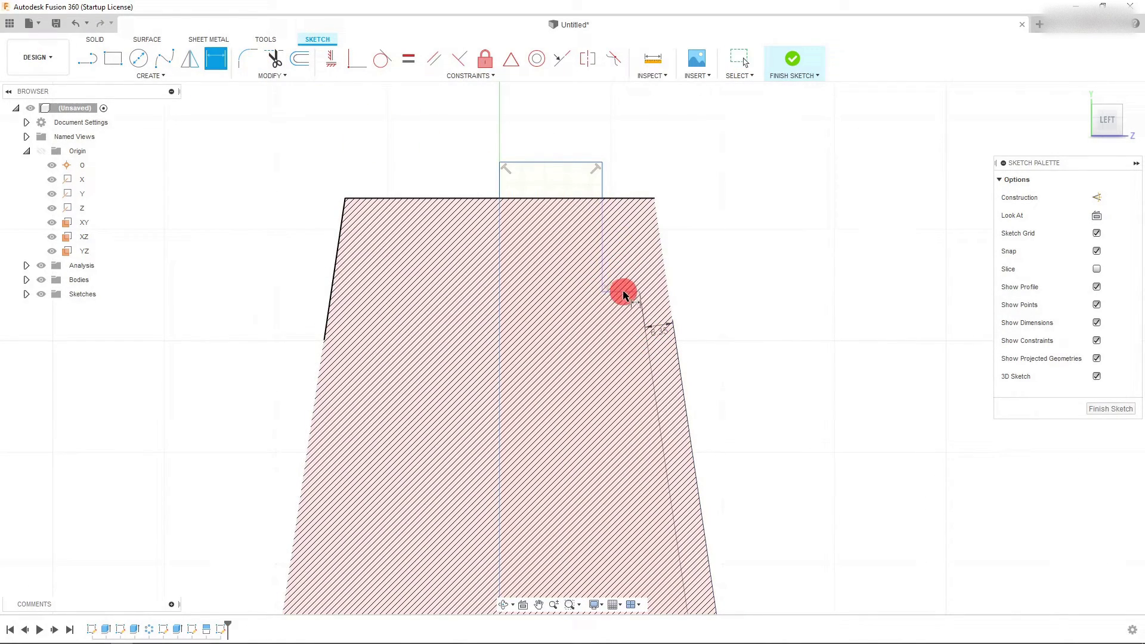
{"action": "left_click", "coordinate": [620, 289]}
{"action": "left_click", "coordinate": [614, 198]}
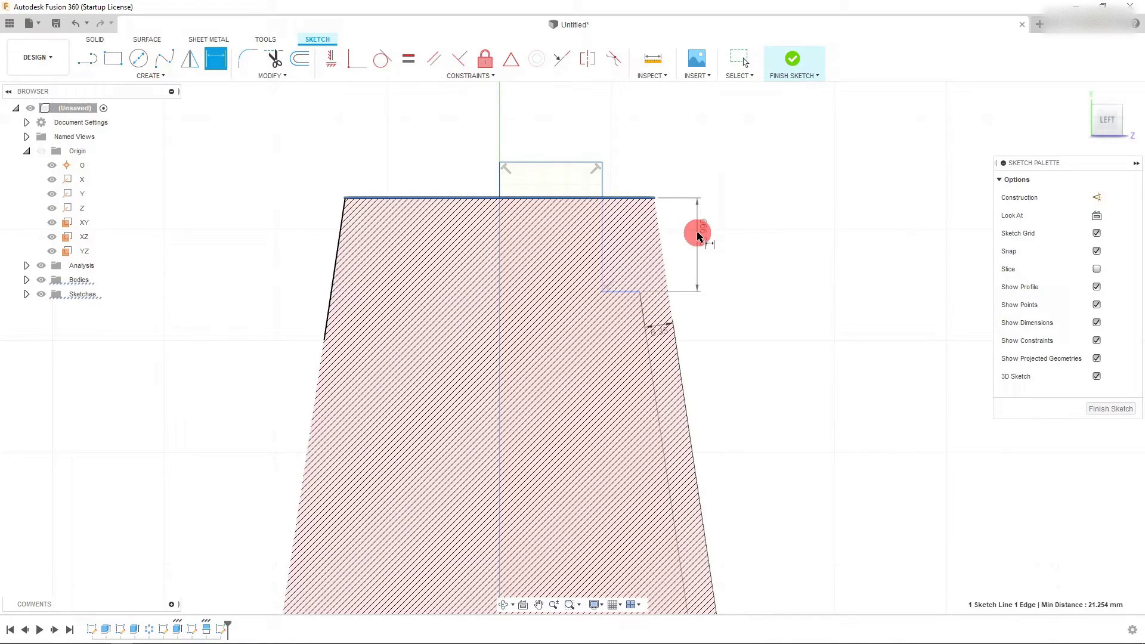
{"action": "left_click", "coordinate": [697, 233]}
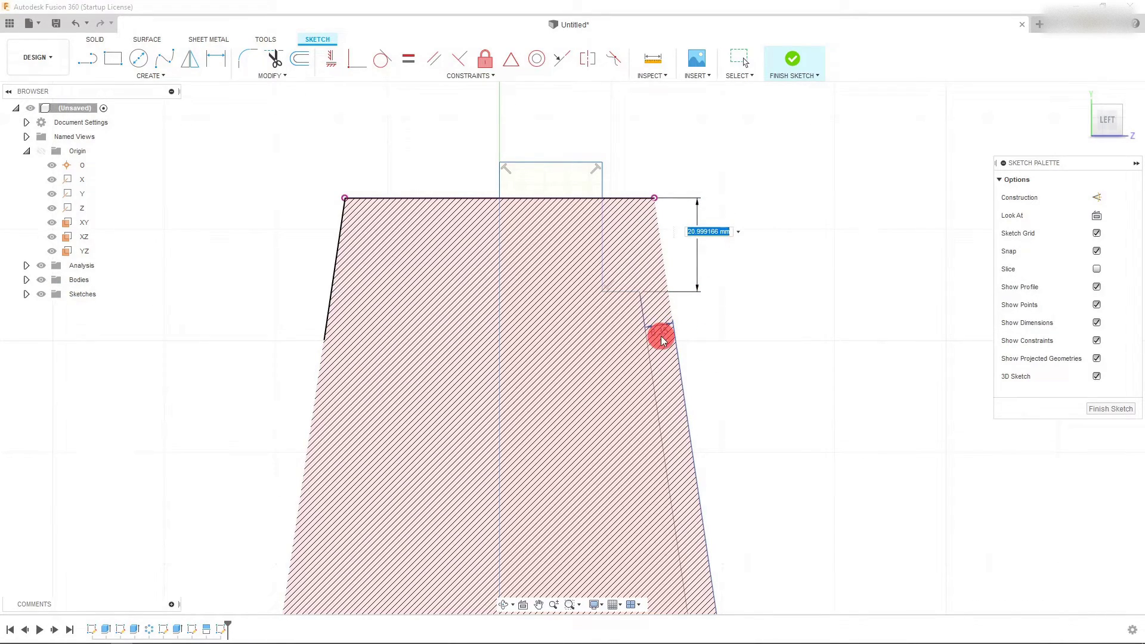
{"action": "key", "text": "Return"}
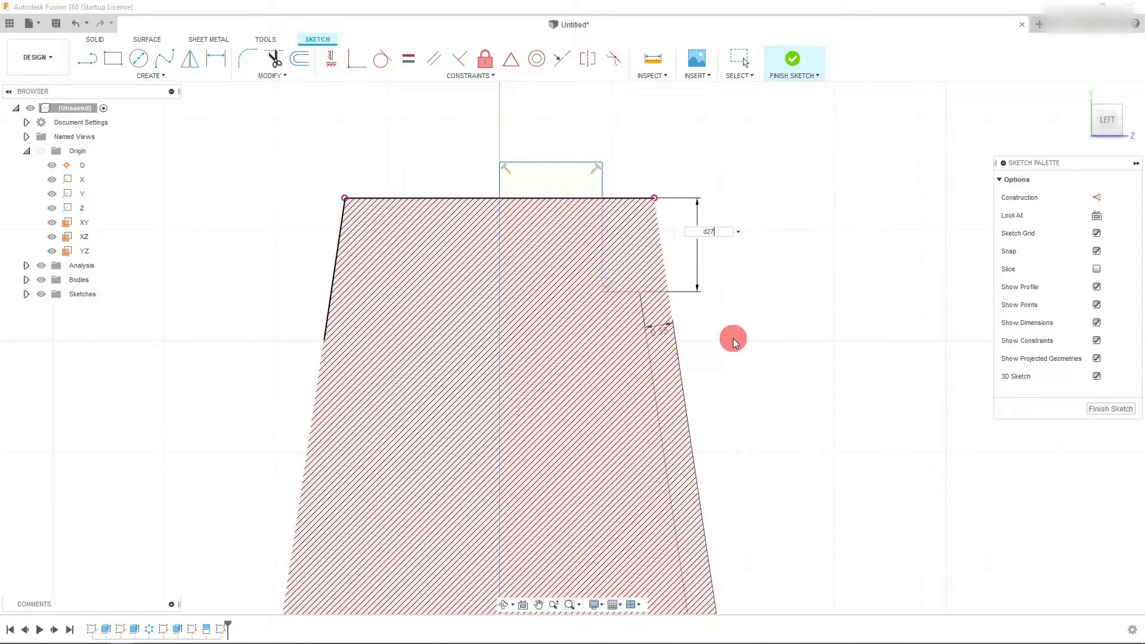
{"action": "type", "text": "d27"}
{"action": "key", "text": "Return"}
{"action": "scroll", "coordinate": [552, 276], "scroll_direction": "down", "scroll_amount": 3}
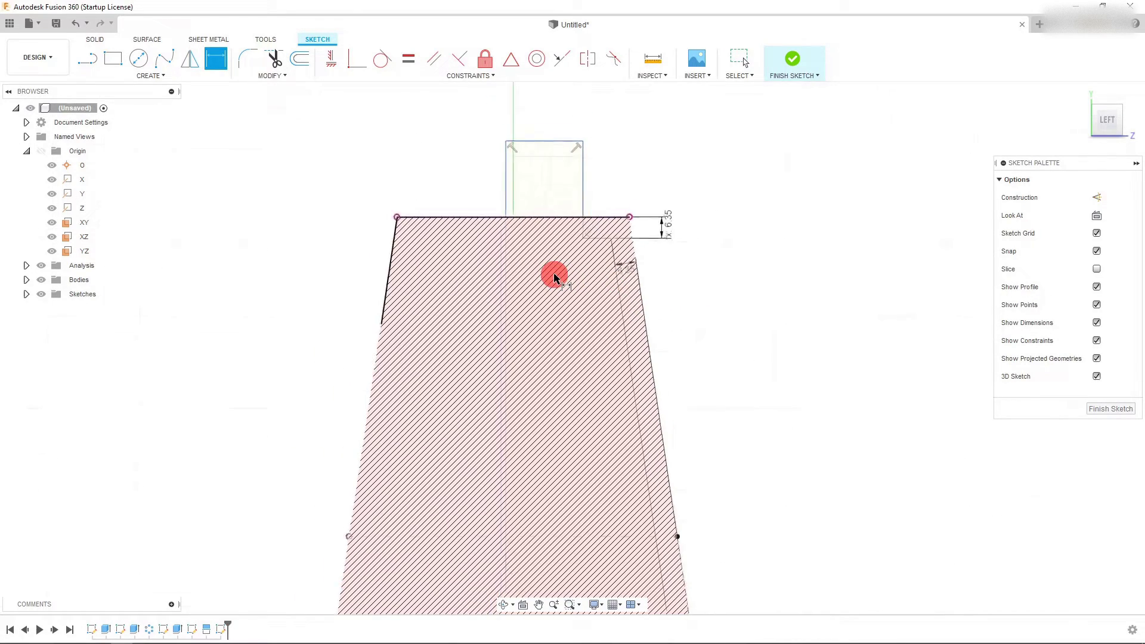
{"action": "scroll", "coordinate": [554, 277], "scroll_direction": "up", "scroll_amount": 3}
{"action": "key", "text": "Escape"}
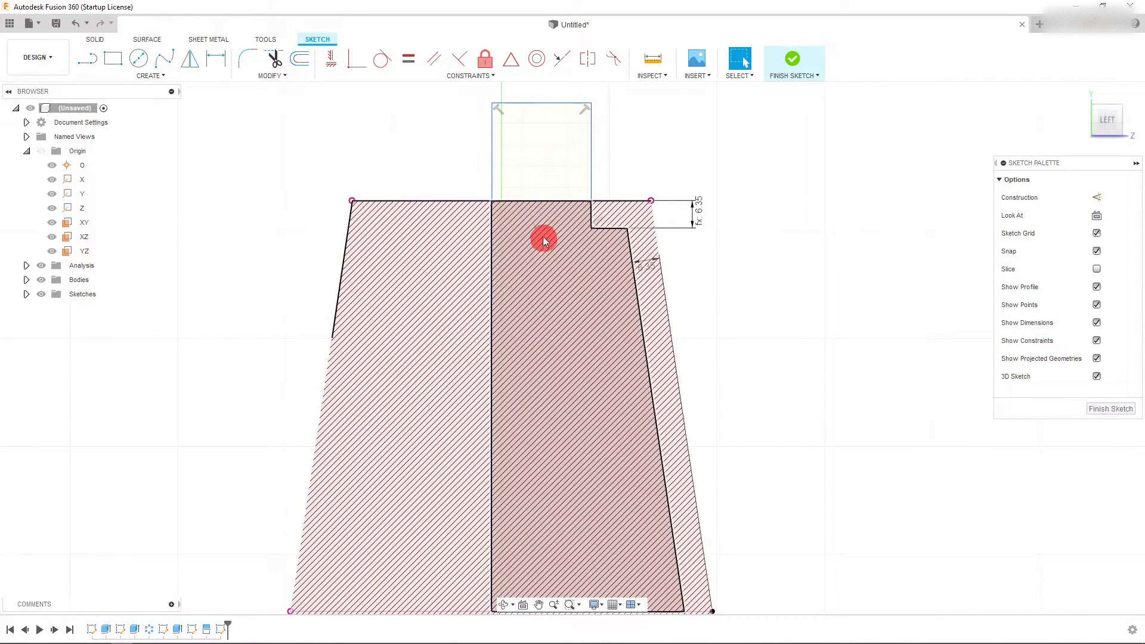
Finish the sketch and pick all four inner profile regions, from below the base to above the top, for a Revolve.
{"action": "scroll", "coordinate": [550, 177], "scroll_direction": "down", "scroll_amount": 8}
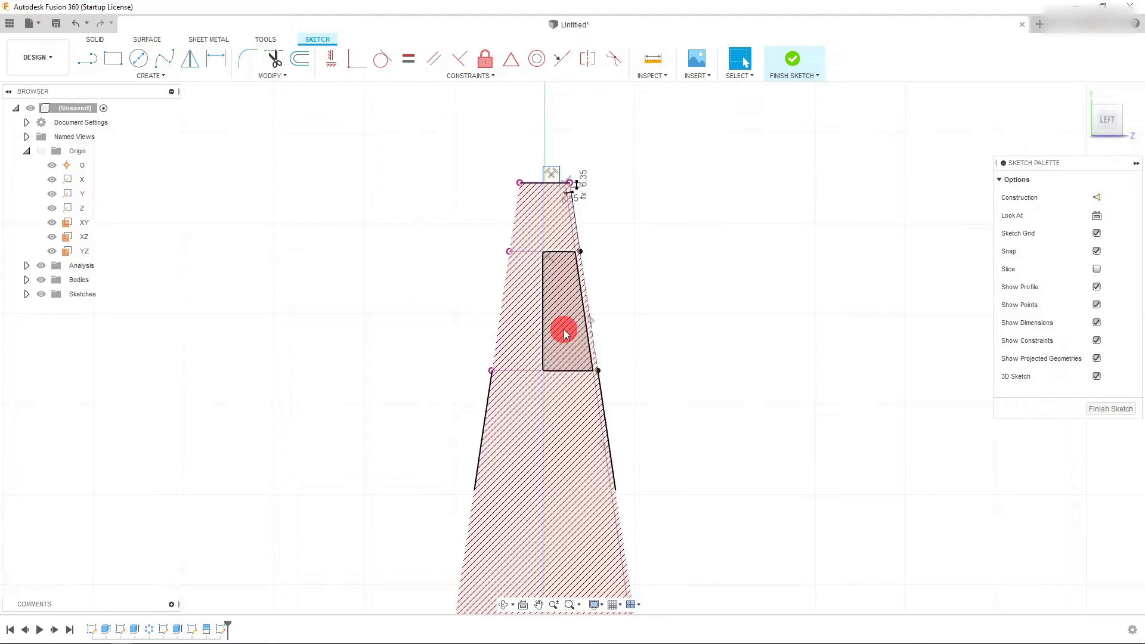
{"action": "scroll", "coordinate": [563, 329], "scroll_direction": "down", "scroll_amount": 2}
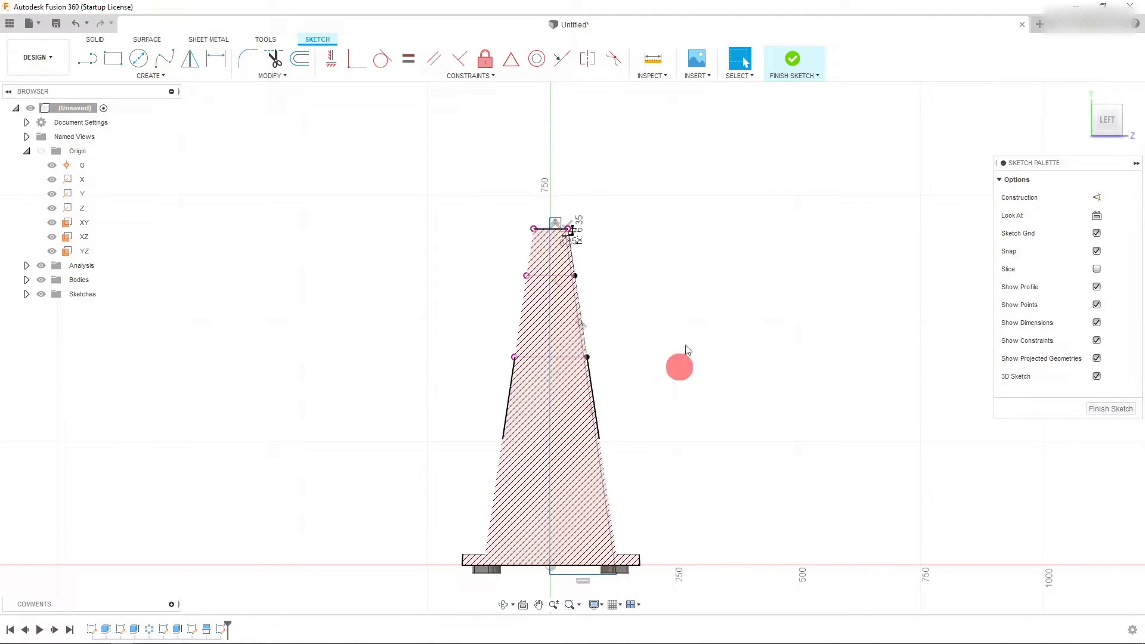
{"action": "left_click", "coordinate": [793, 63]}
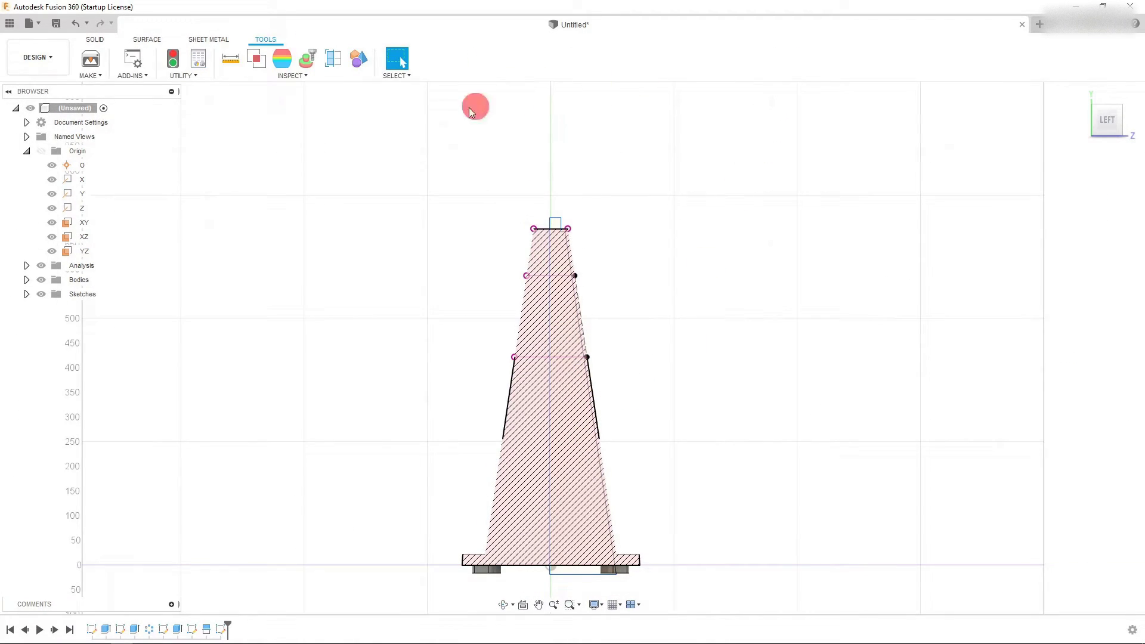
{"action": "left_click", "coordinate": [97, 41]}
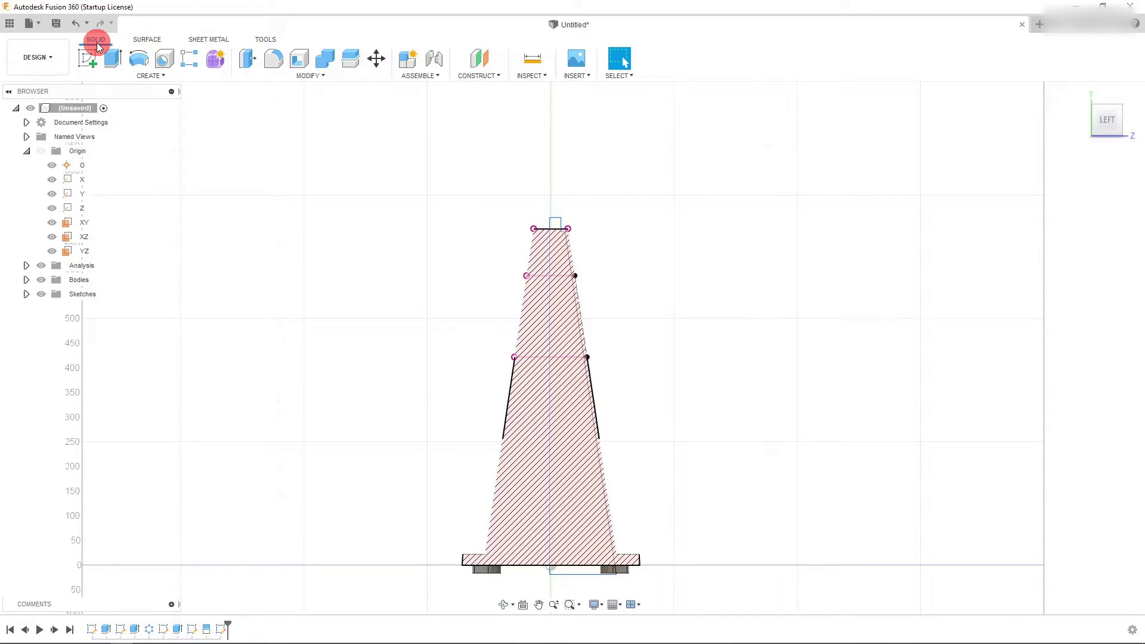
{"action": "left_click", "coordinate": [139, 62]}
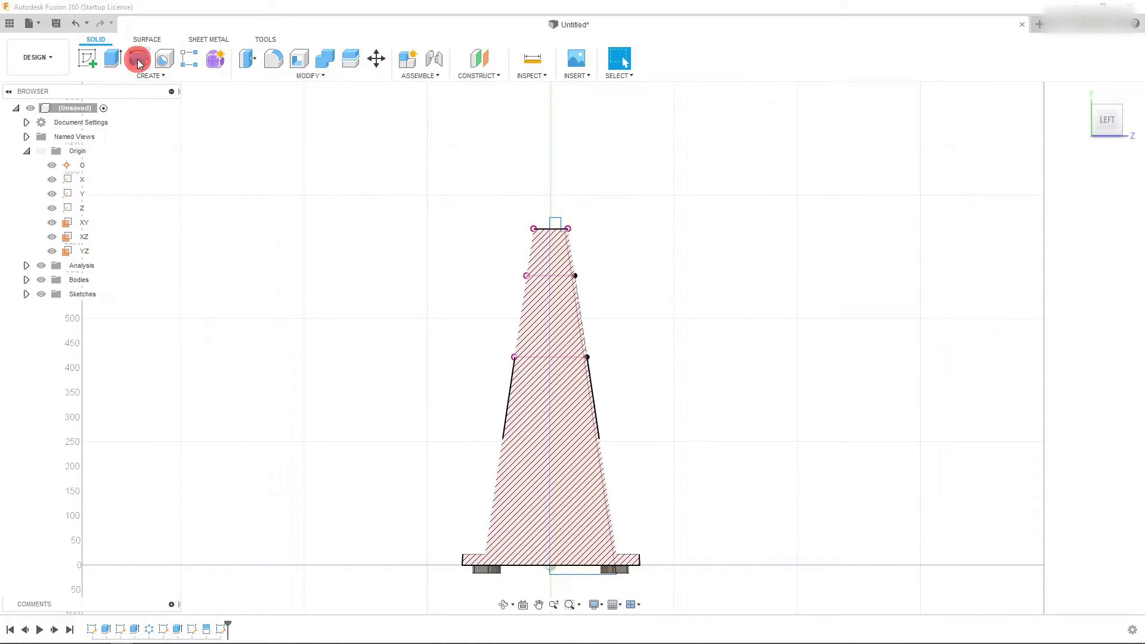
{"action": "left_click", "coordinate": [568, 375]}
{"action": "left_click", "coordinate": [565, 328]}
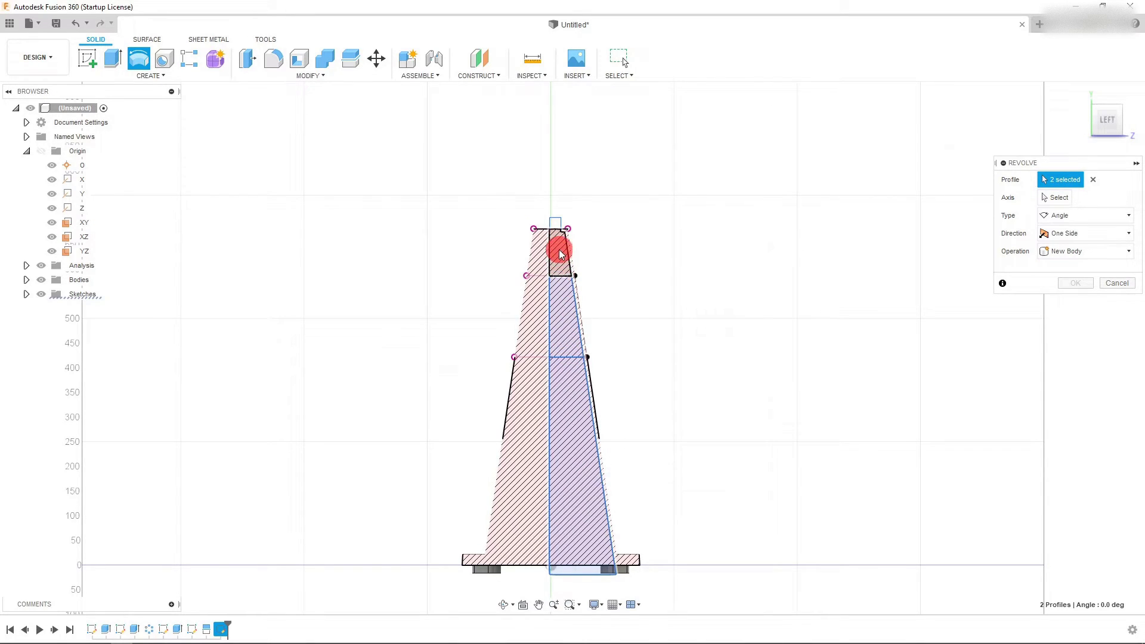
{"action": "left_click", "coordinate": [560, 253]}
{"action": "scroll", "coordinate": [557, 230], "scroll_direction": "up", "scroll_amount": 2}
{"action": "left_click", "coordinate": [555, 223]}
{"action": "scroll", "coordinate": [561, 129], "scroll_direction": "down", "scroll_amount": 3}
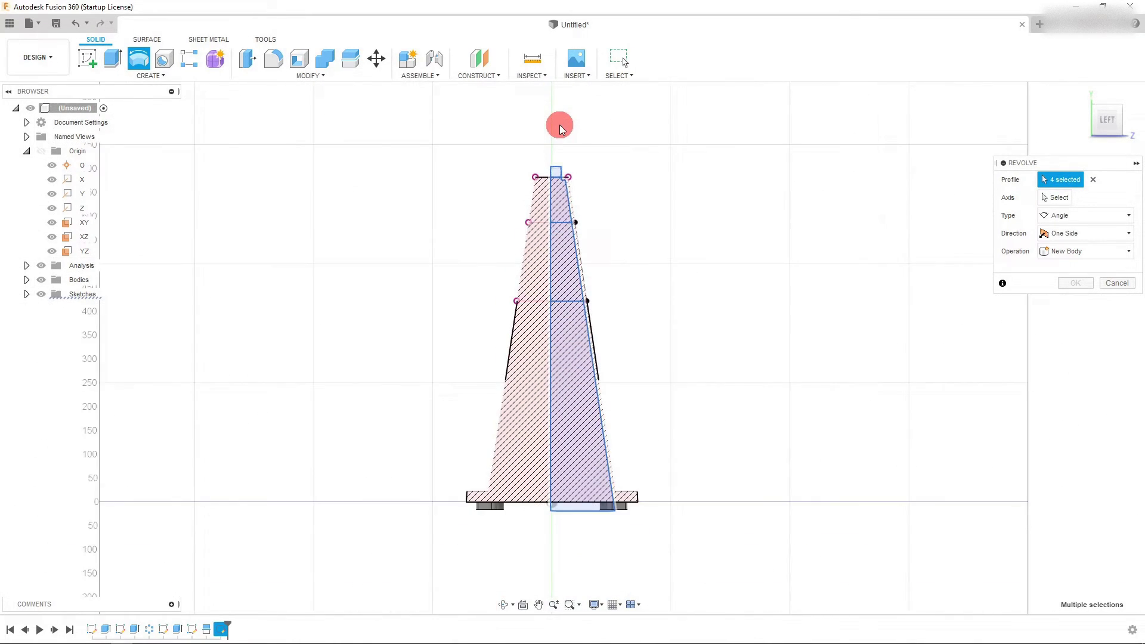
Revolve the selected regions 360 degrees about the vertical center line as a cut to hollow the cone.
{"action": "scroll", "coordinate": [561, 129], "scroll_direction": "up", "scroll_amount": 1}
{"action": "left_click", "coordinate": [1055, 198]}
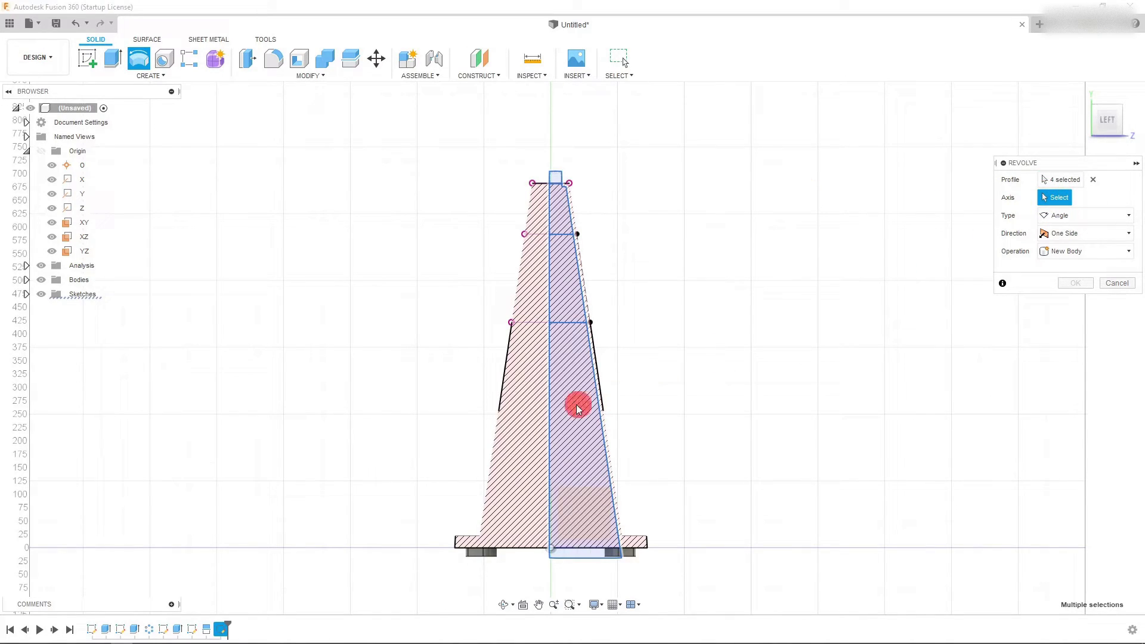
{"action": "left_click", "coordinate": [550, 385]}
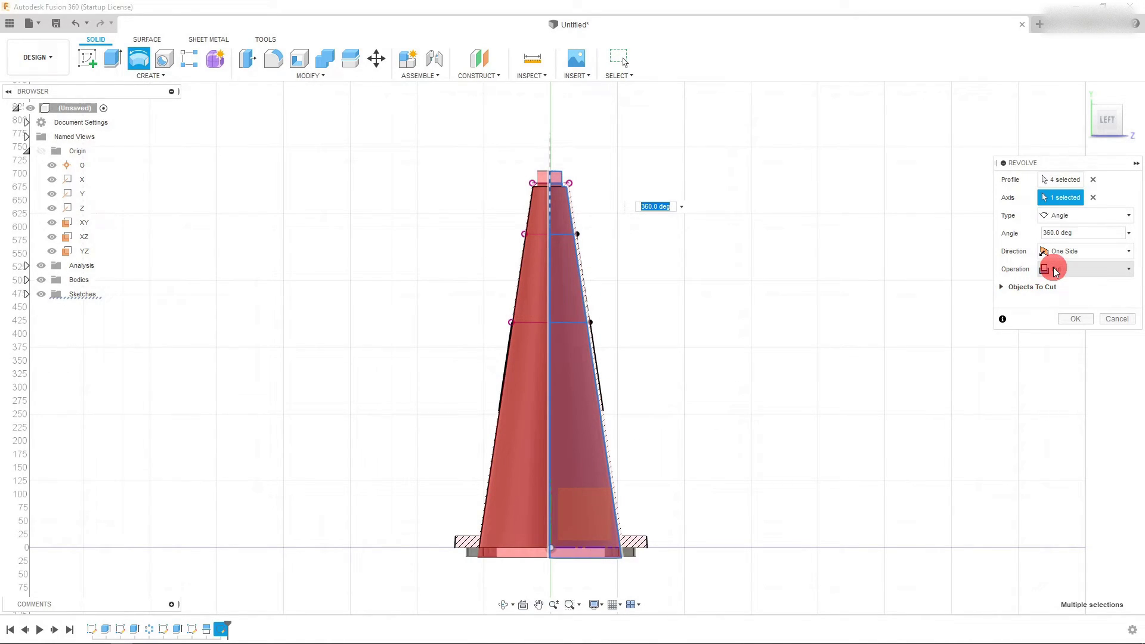
{"action": "left_click", "coordinate": [1075, 319]}
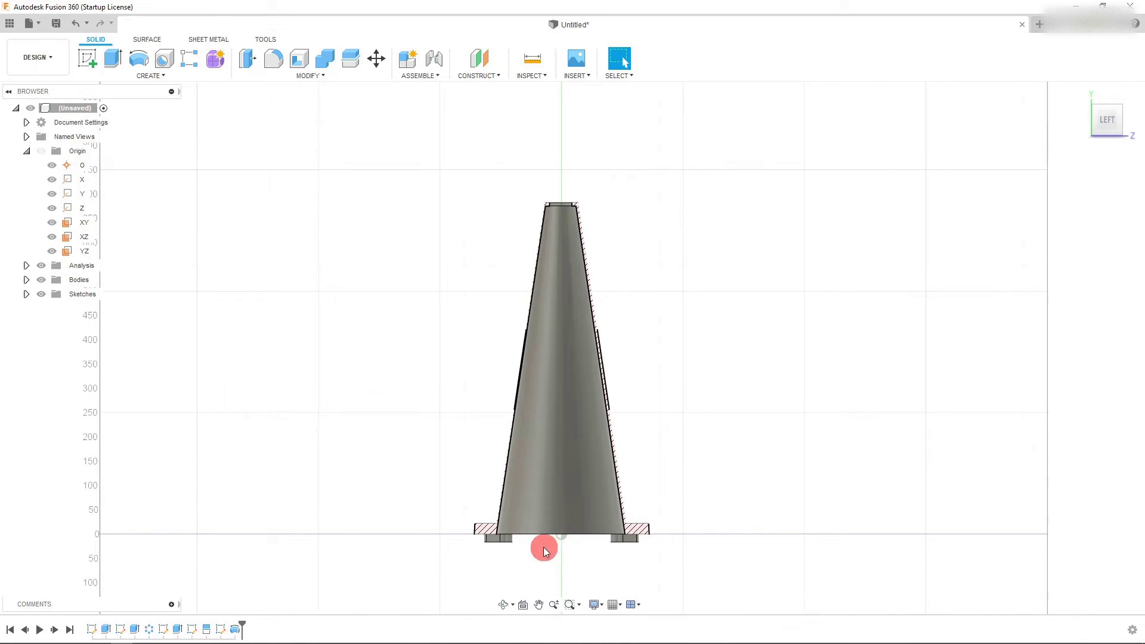
{"action": "scroll", "coordinate": [525, 519], "scroll_direction": "up", "scroll_amount": 5}
{"action": "scroll", "coordinate": [501, 435], "scroll_direction": "down", "scroll_amount": 5}
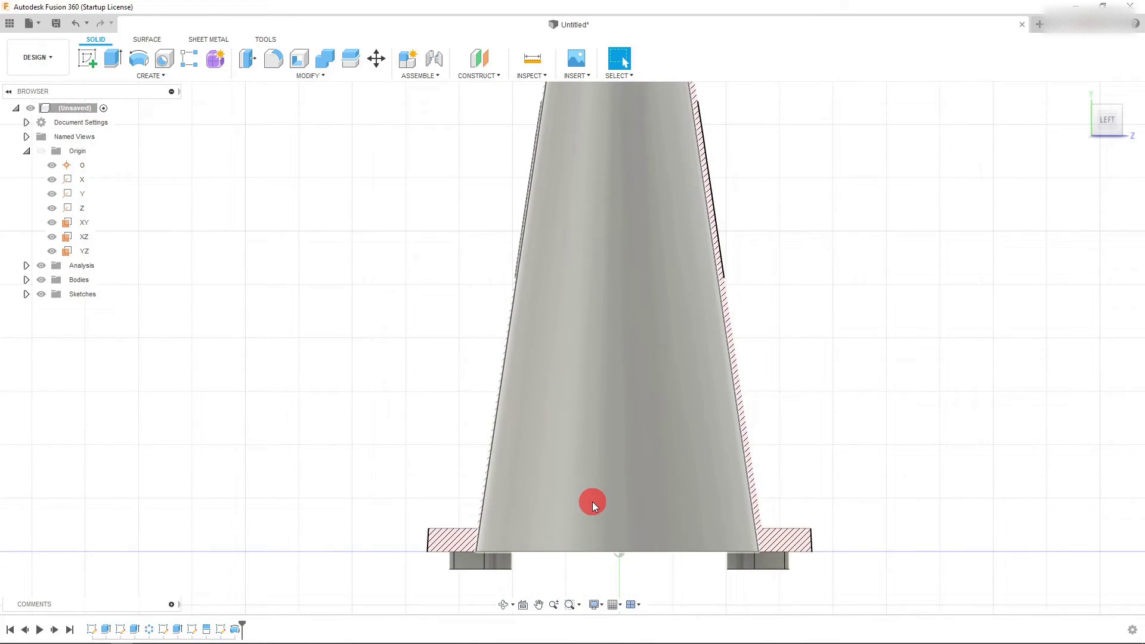
{"action": "scroll", "coordinate": [621, 93], "scroll_direction": "up", "scroll_amount": 4}
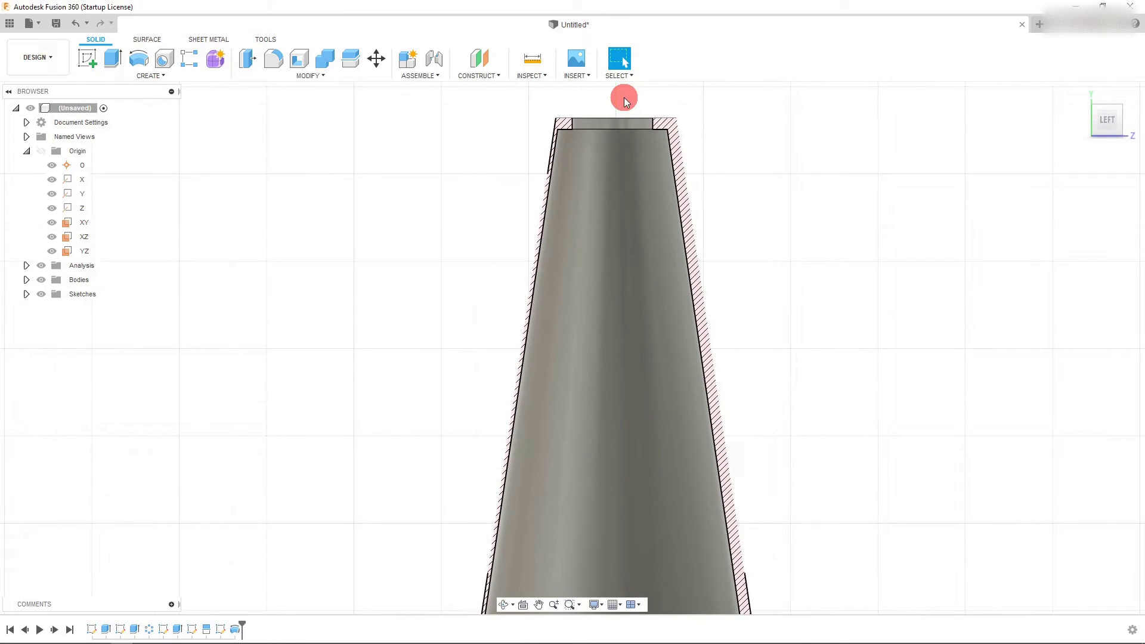
{"action": "scroll", "coordinate": [631, 119], "scroll_direction": "up", "scroll_amount": 3}
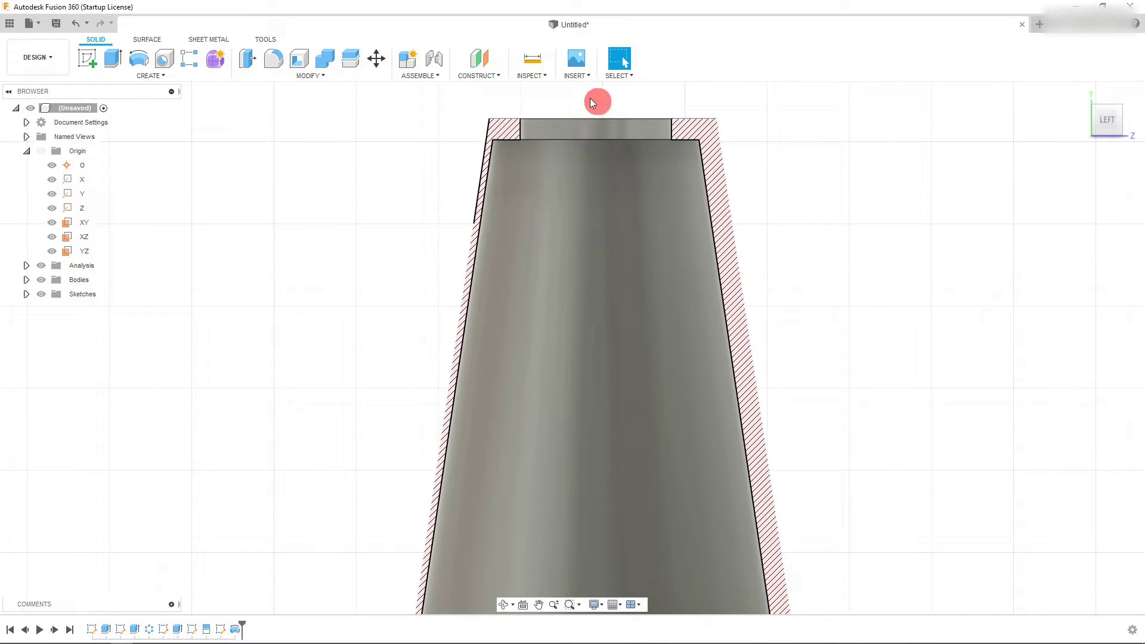
{"action": "scroll", "coordinate": [581, 107], "scroll_direction": "down", "scroll_amount": 2}
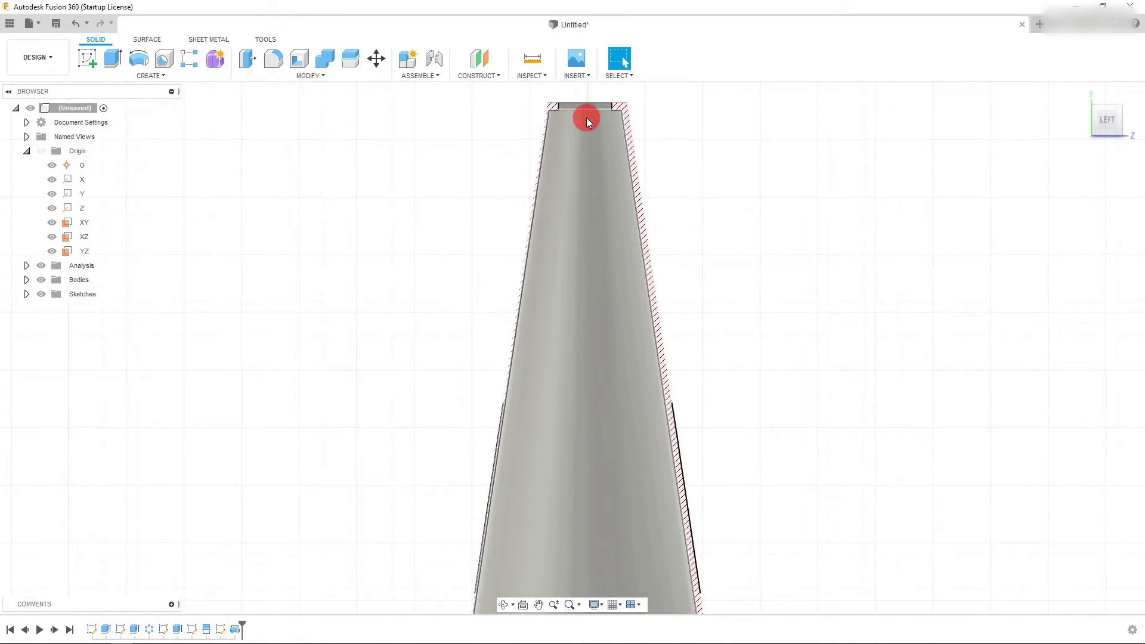
Examine the sectioned cone's wall from its top to the base, comparing the thickness on both sides.
{"action": "scroll", "coordinate": [447, 187], "scroll_direction": "down", "scroll_amount": 2}
{"action": "scroll", "coordinate": [458, 191], "scroll_direction": "down", "scroll_amount": 3}
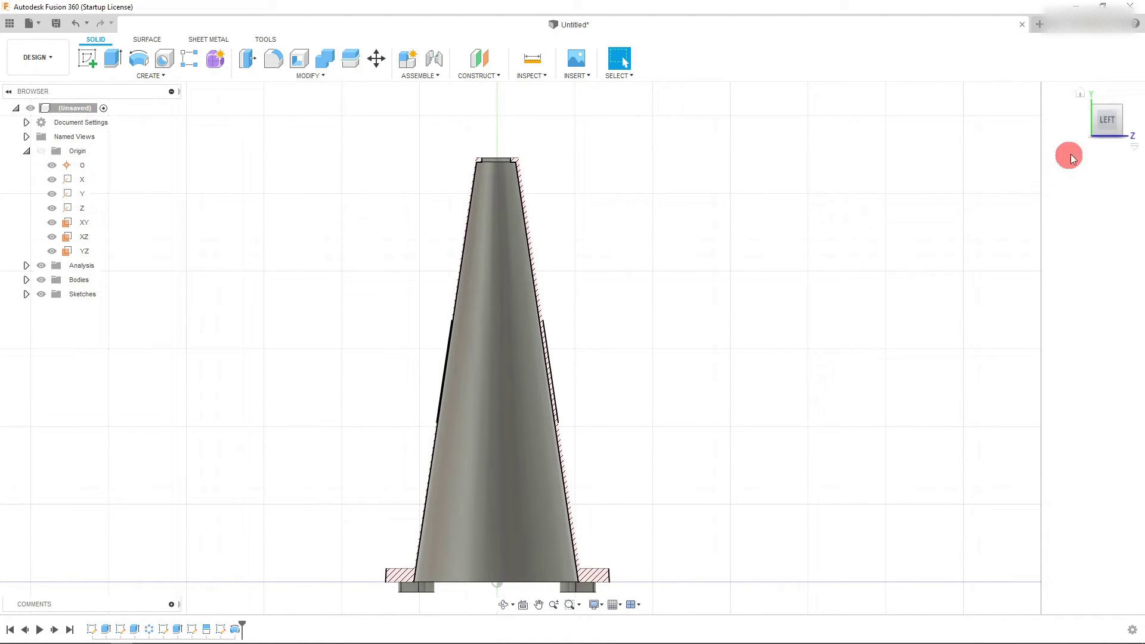
{"action": "left_click", "coordinate": [1089, 124]}
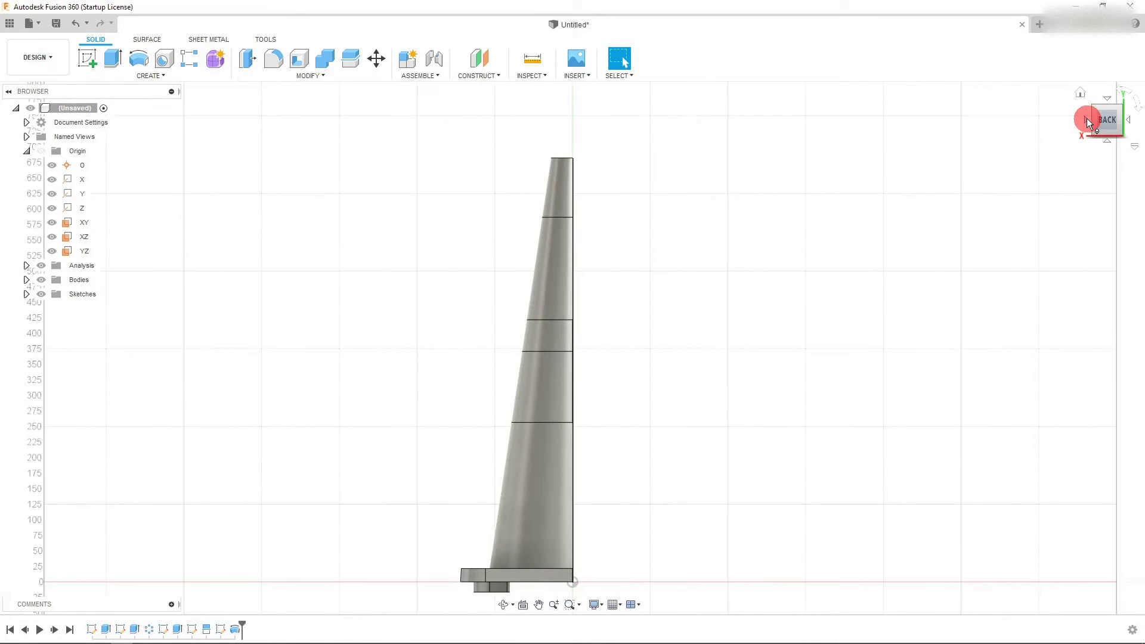
{"action": "left_click", "coordinate": [1133, 124]}
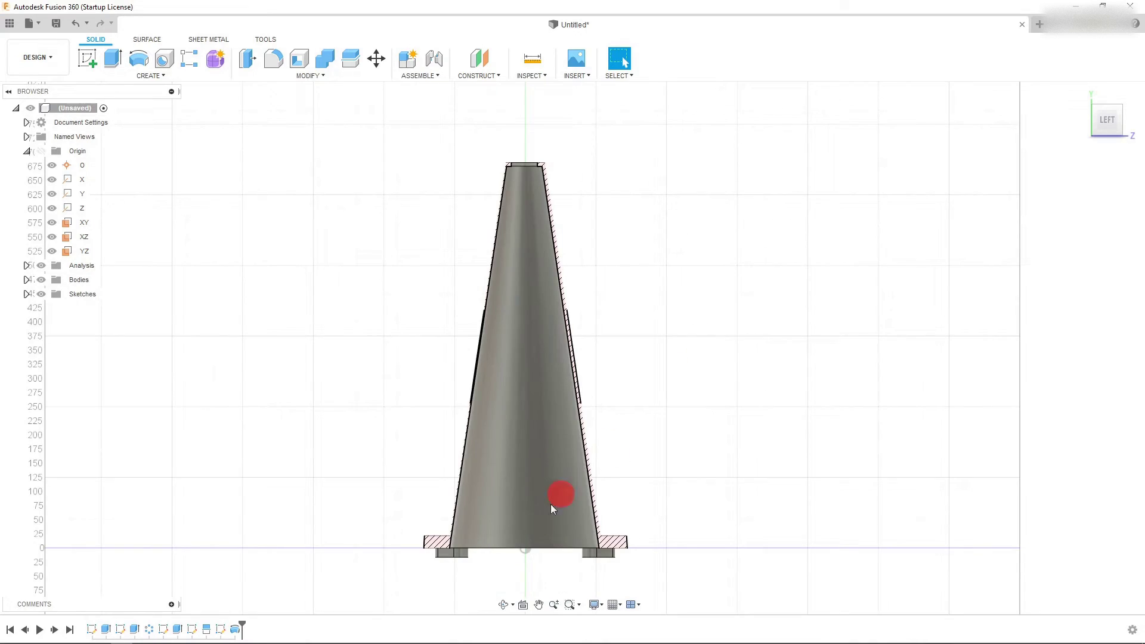
{"action": "scroll", "coordinate": [526, 540], "scroll_direction": "up", "scroll_amount": 3}
{"action": "scroll", "coordinate": [526, 540], "scroll_direction": "up", "scroll_amount": 2}
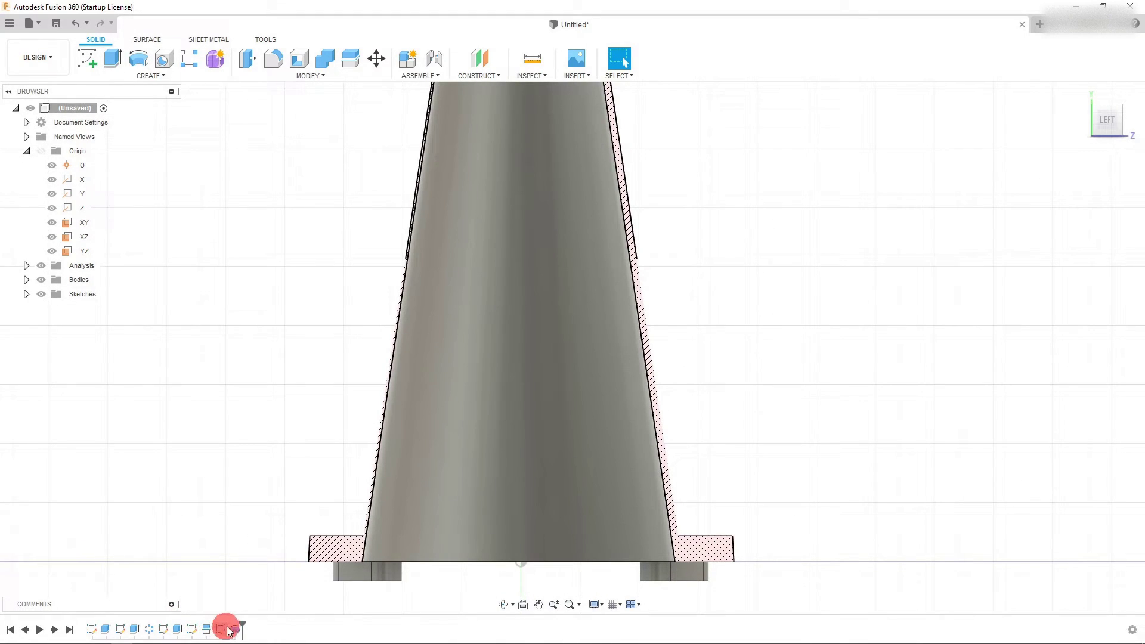
In the revolved cut's profile sketch, make the vertical center line coincident with the origin point and finish the sketch.
{"action": "left_click", "coordinate": [234, 630]}
{"action": "right_click", "coordinate": [234, 631]}
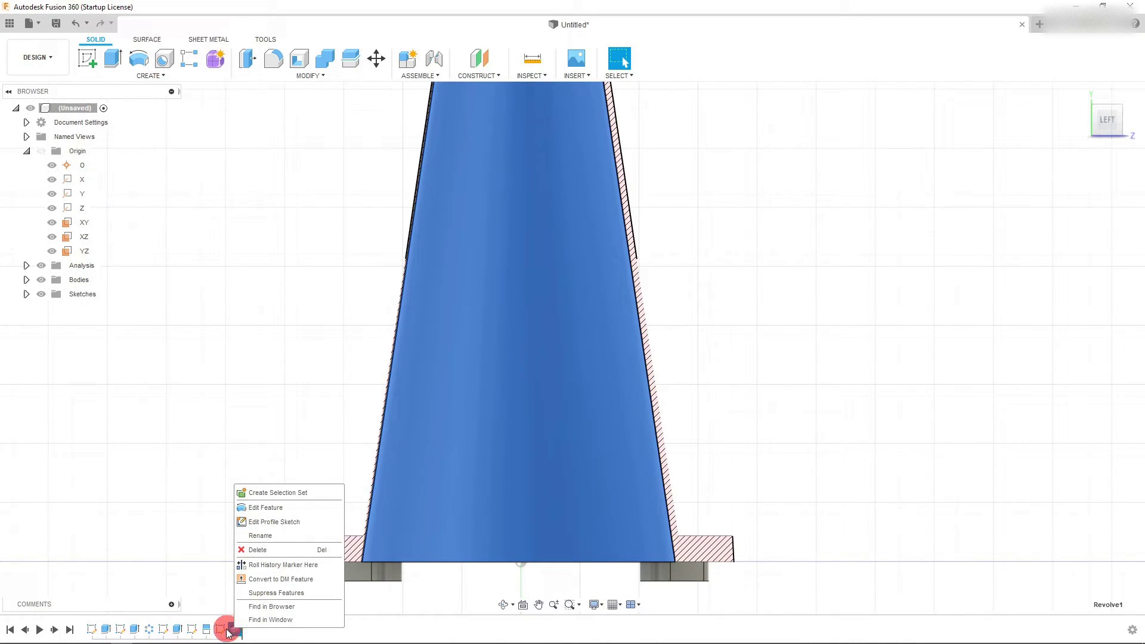
{"action": "right_click", "coordinate": [220, 632]}
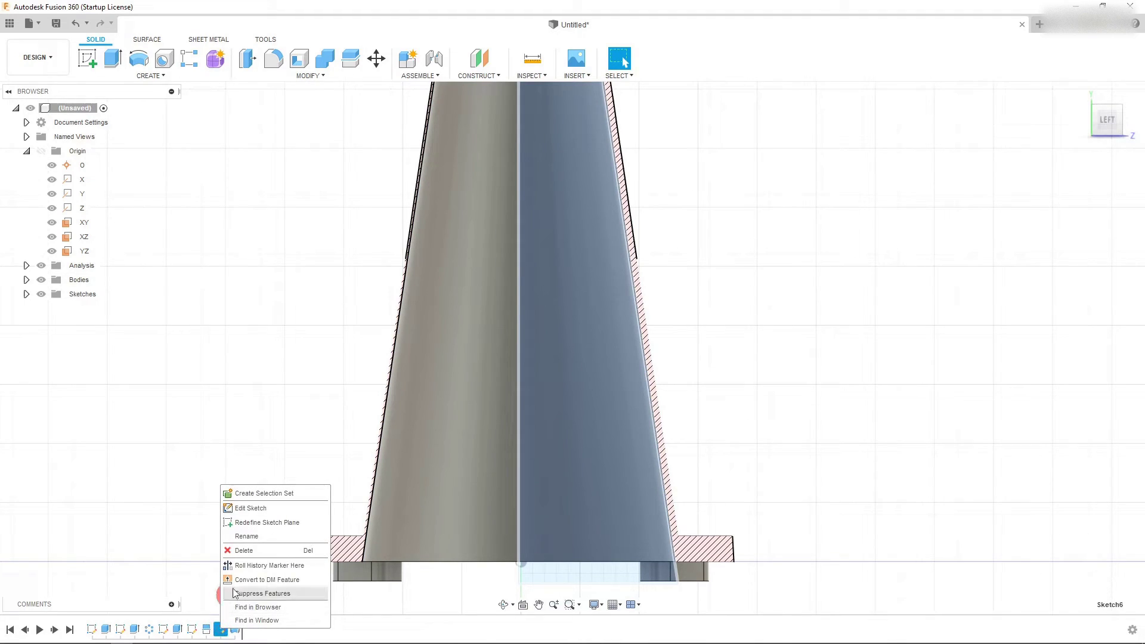
{"action": "left_click", "coordinate": [252, 508]}
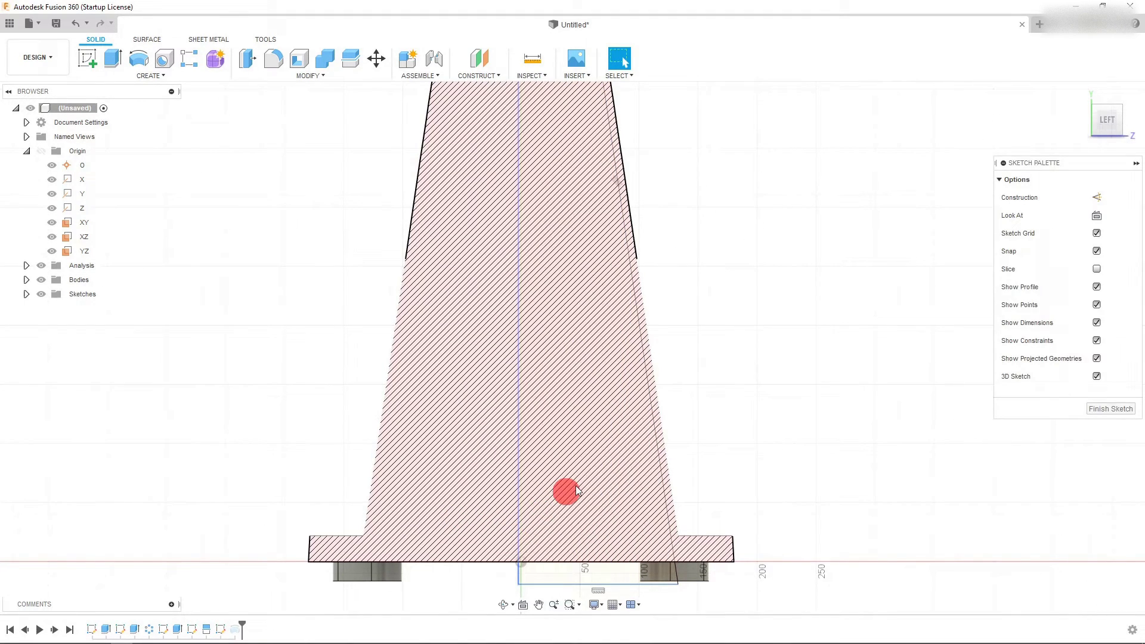
{"action": "scroll", "coordinate": [579, 500], "scroll_direction": "up", "scroll_amount": 5}
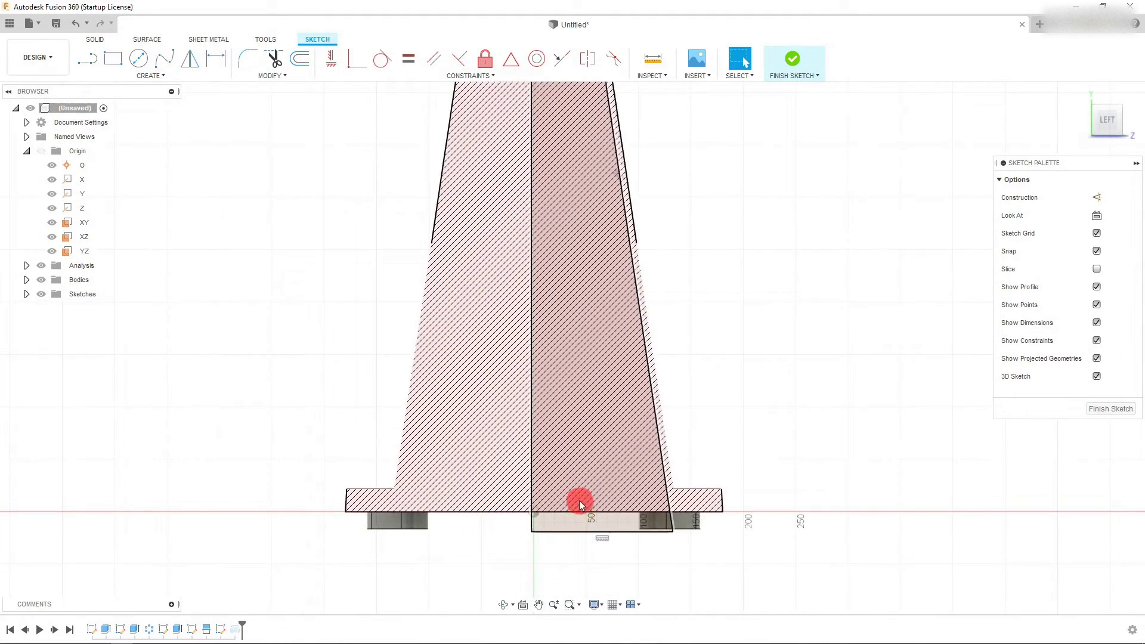
{"action": "left_click", "coordinate": [478, 550]}
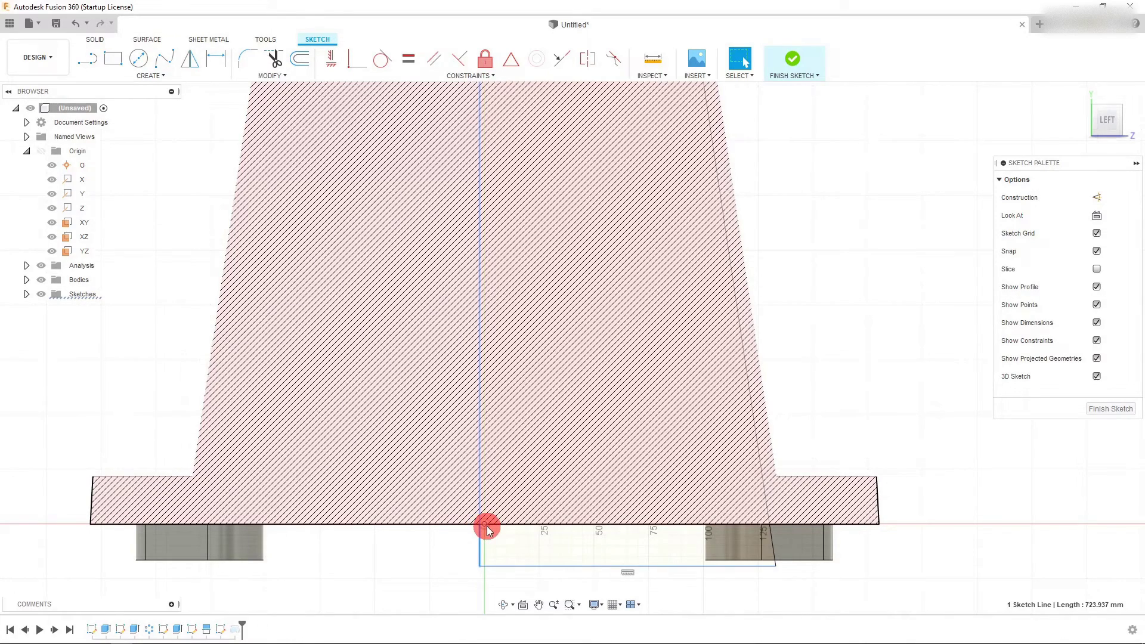
{"action": "left_click", "coordinate": [485, 526]}
{"action": "left_click", "coordinate": [478, 545], "text": "shift"}
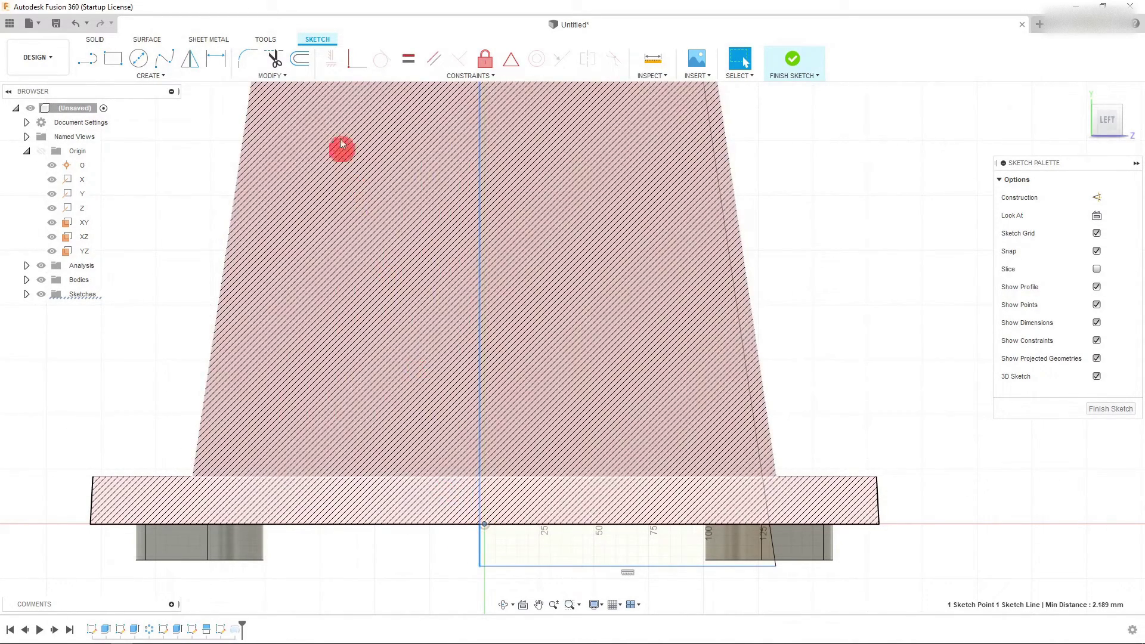
{"action": "left_click", "coordinate": [353, 63]}
{"action": "scroll", "coordinate": [649, 471], "scroll_direction": "down", "scroll_amount": 6}
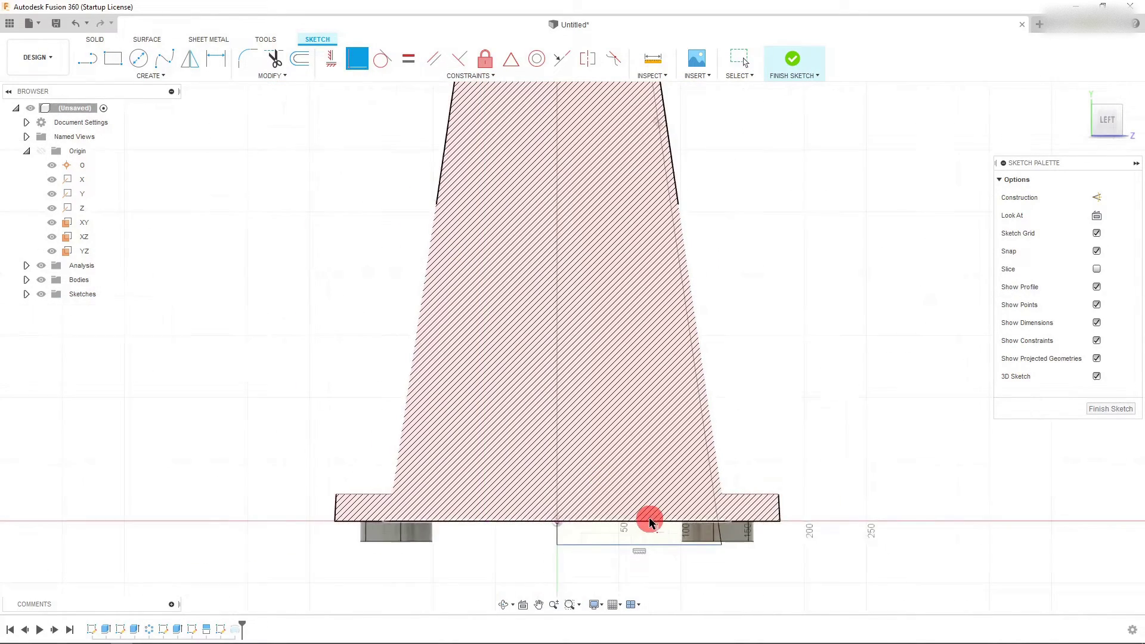
{"action": "left_click", "coordinate": [795, 59]}
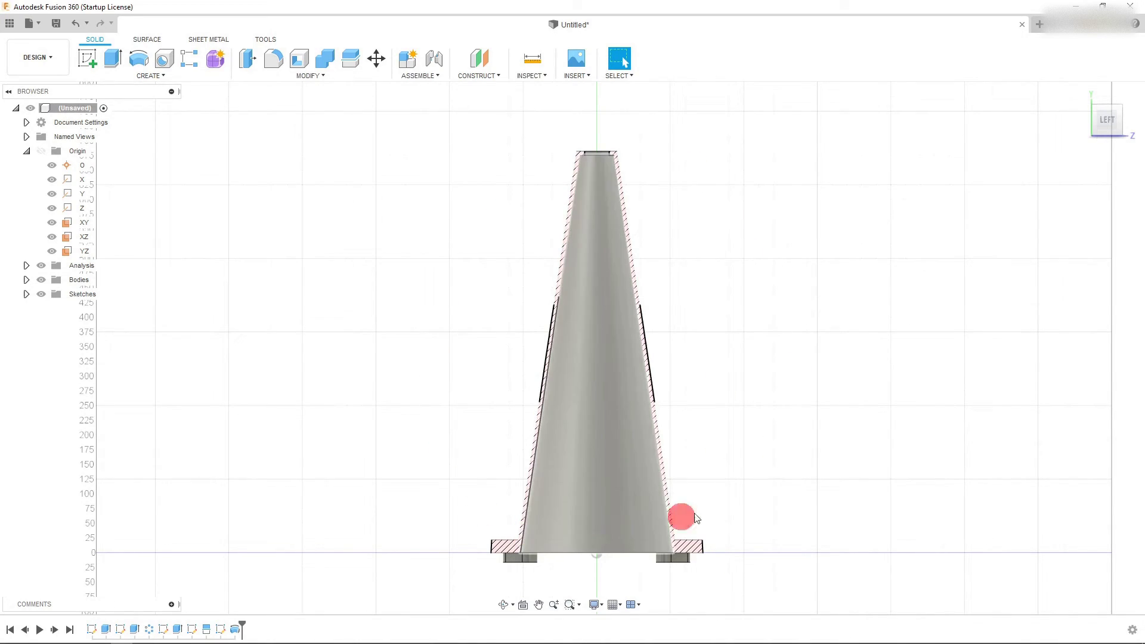
{"action": "scroll", "coordinate": [610, 152], "scroll_direction": "up", "scroll_amount": 5}
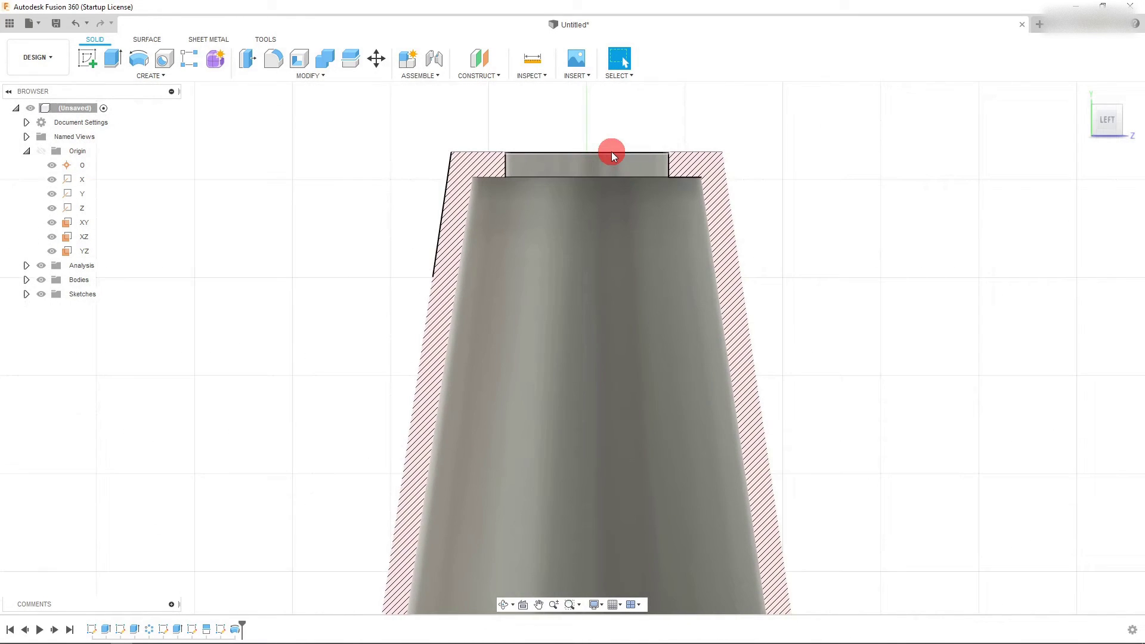
{"action": "scroll", "coordinate": [611, 152], "scroll_direction": "down", "scroll_amount": 2}
{"action": "scroll", "coordinate": [610, 152], "scroll_direction": "down", "scroll_amount": 4}
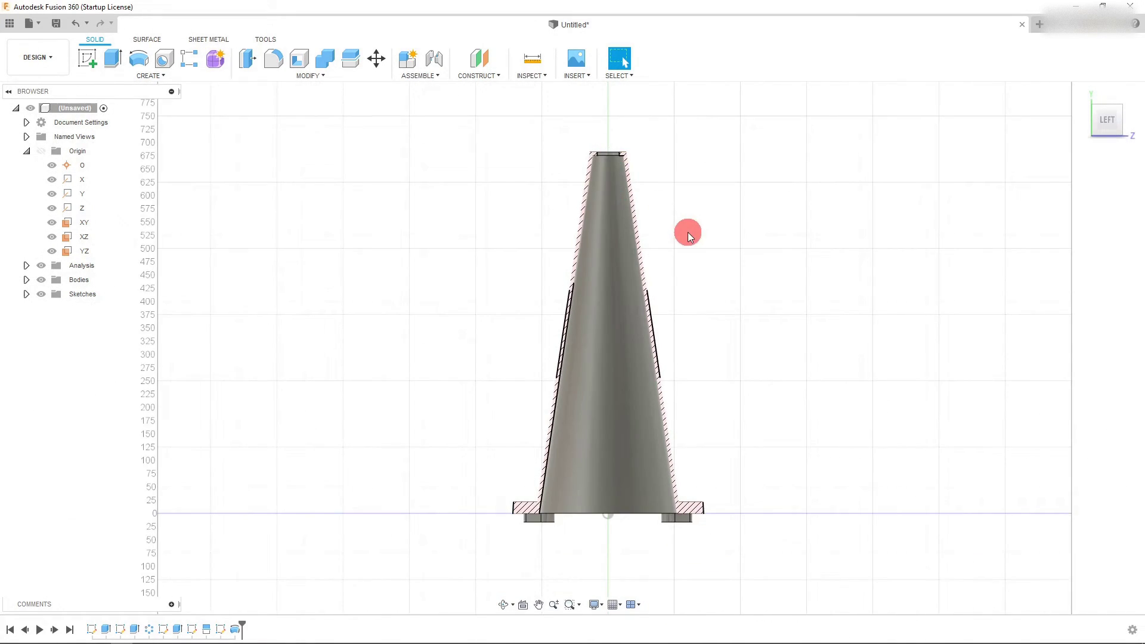
{"action": "scroll", "coordinate": [642, 542], "scroll_direction": "up", "scroll_amount": 3}
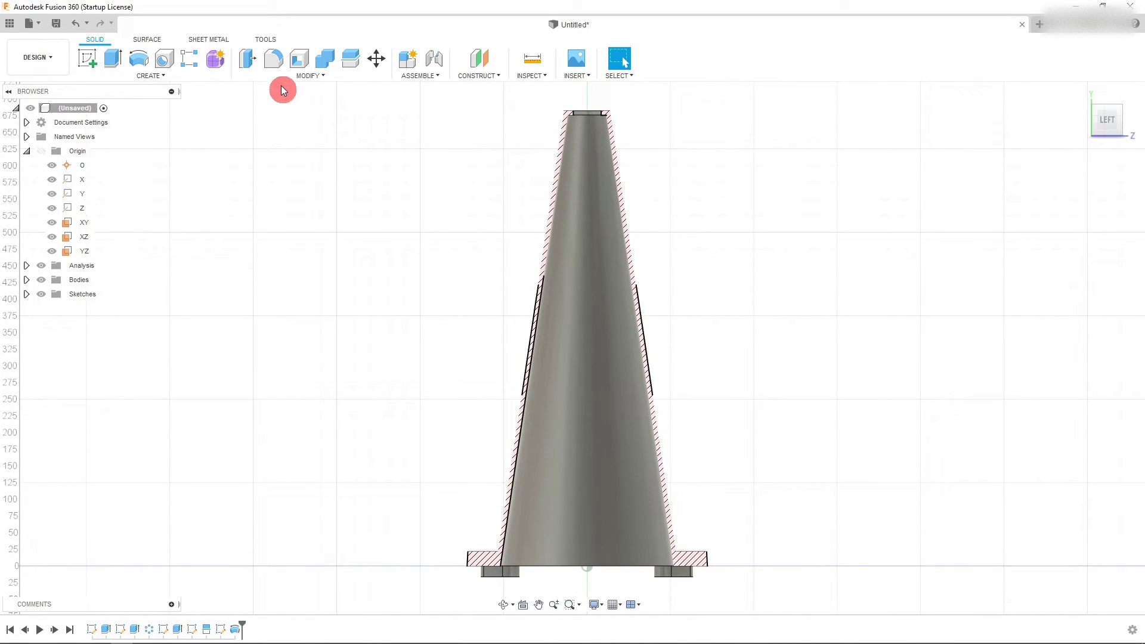
{"action": "left_click", "coordinate": [273, 43]}
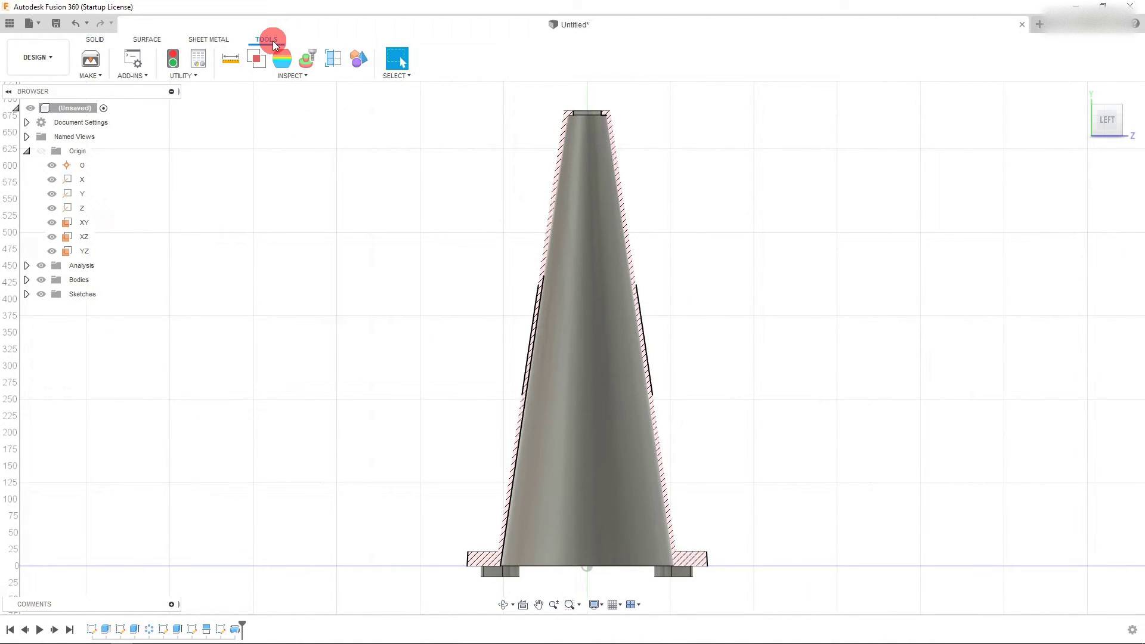
{"action": "left_click", "coordinate": [331, 64]}
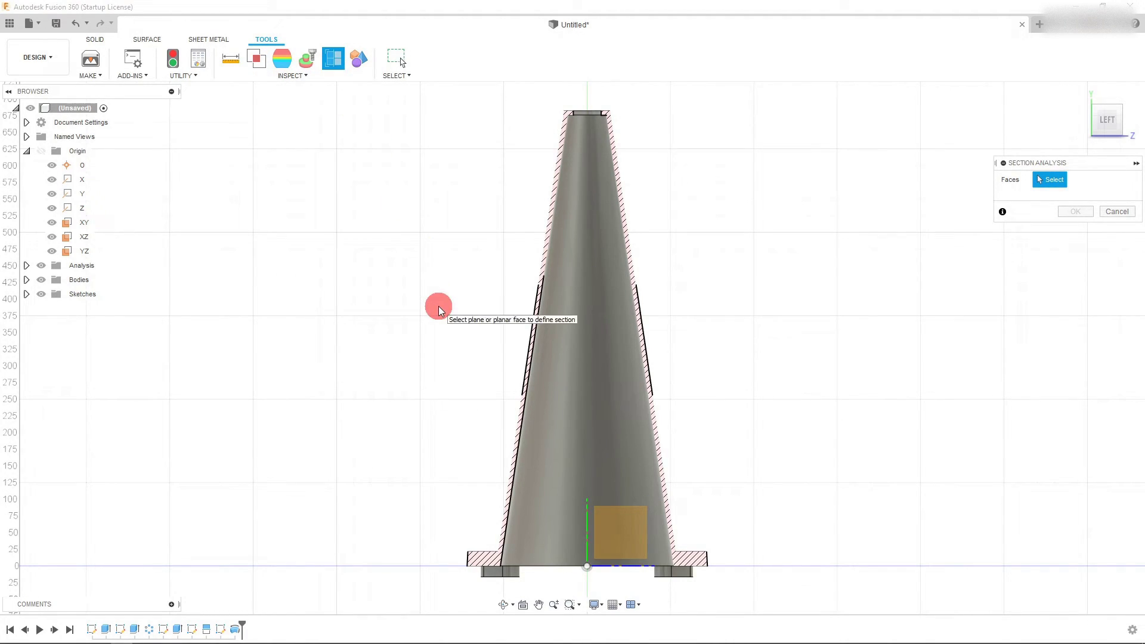
{"action": "left_click", "coordinate": [1105, 215]}
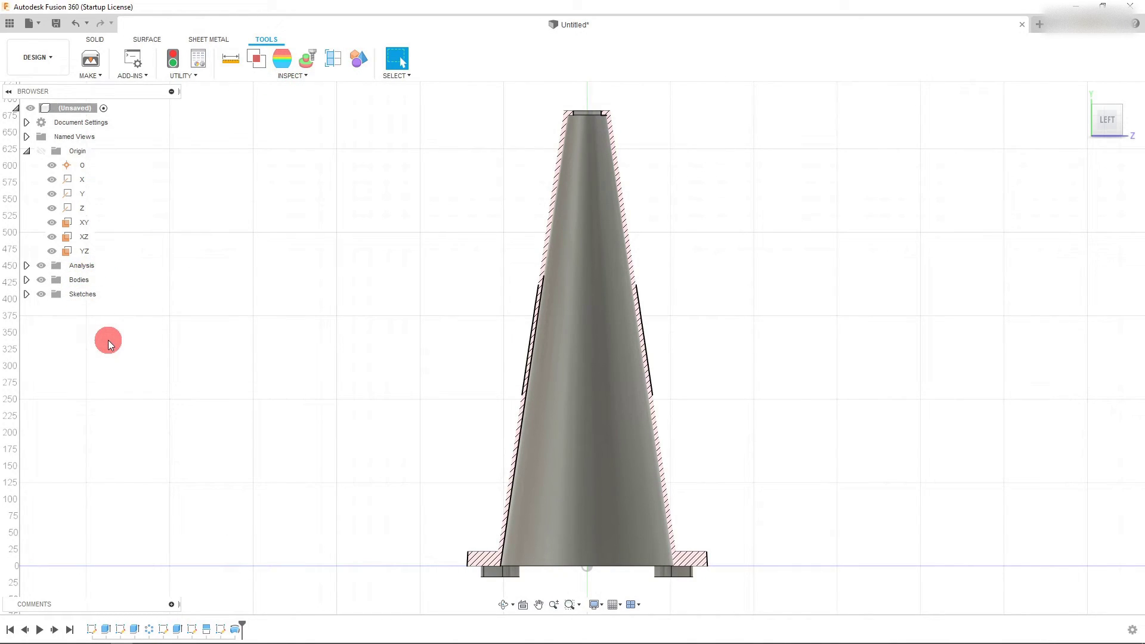
Delete the section analysis so the complete cone is displayed.
{"action": "left_click", "coordinate": [26, 265]}
{"action": "right_click", "coordinate": [82, 279]}
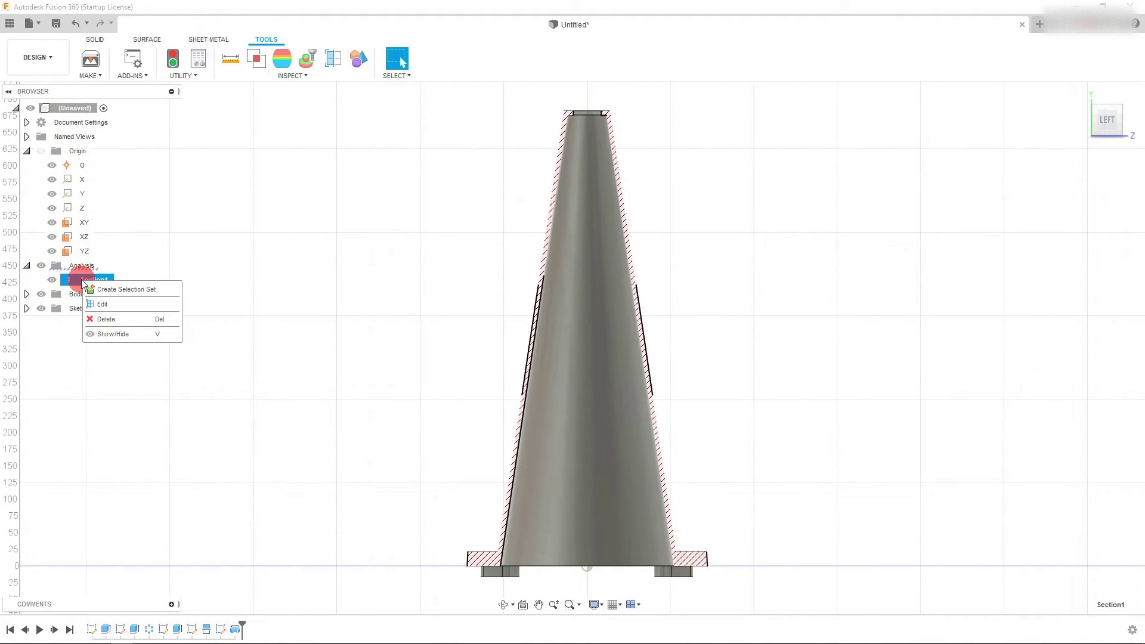
{"action": "left_click", "coordinate": [103, 320]}
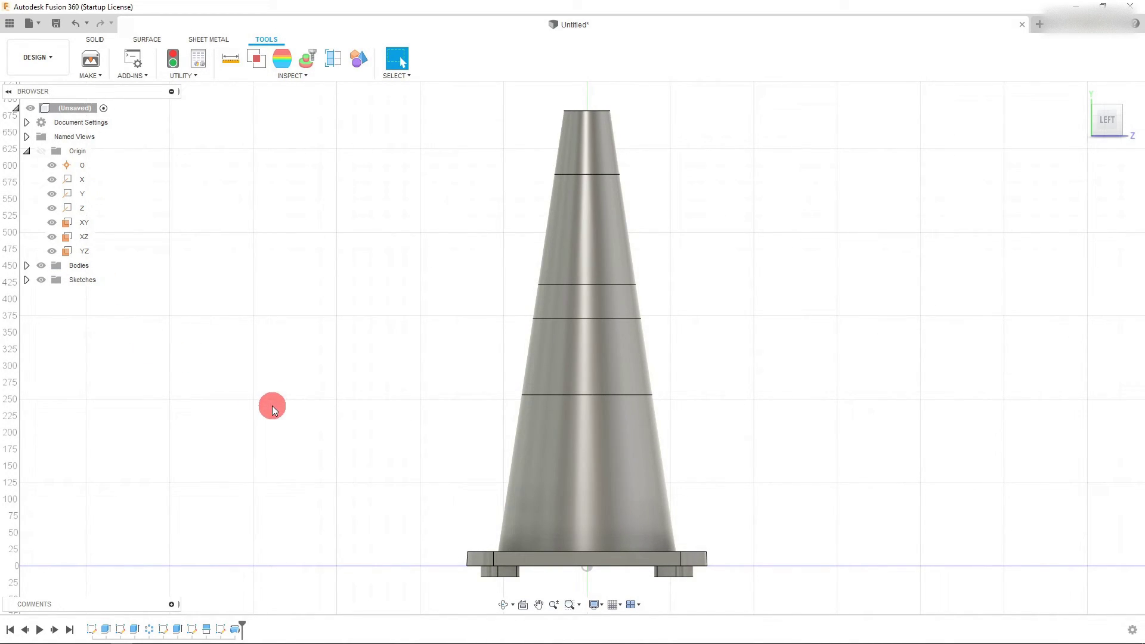
Fillet the circular edge where the cone body meets the base with a 25 mm radius.
{"action": "mouse_move", "coordinate": [1111, 112]}
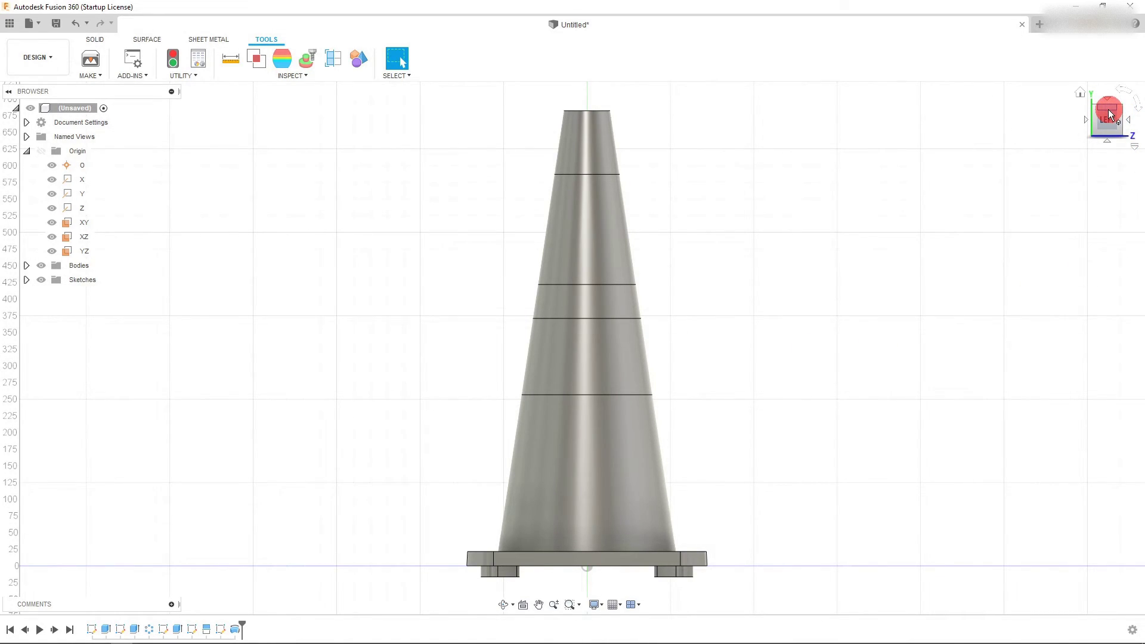
{"action": "left_click", "coordinate": [1110, 113]}
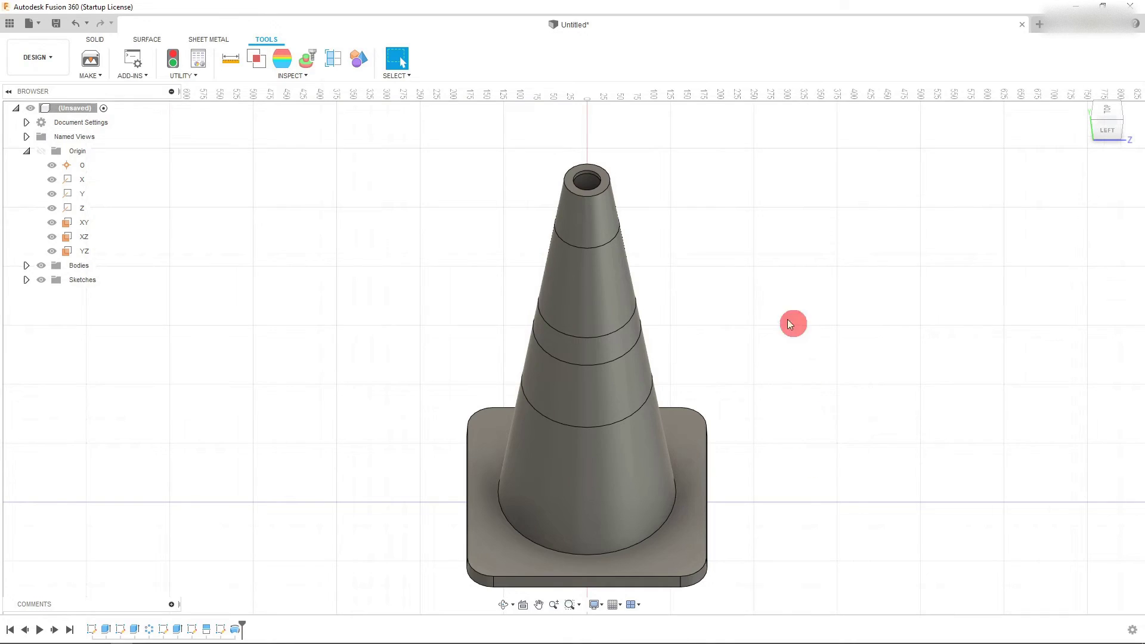
{"action": "left_click", "coordinate": [95, 39]}
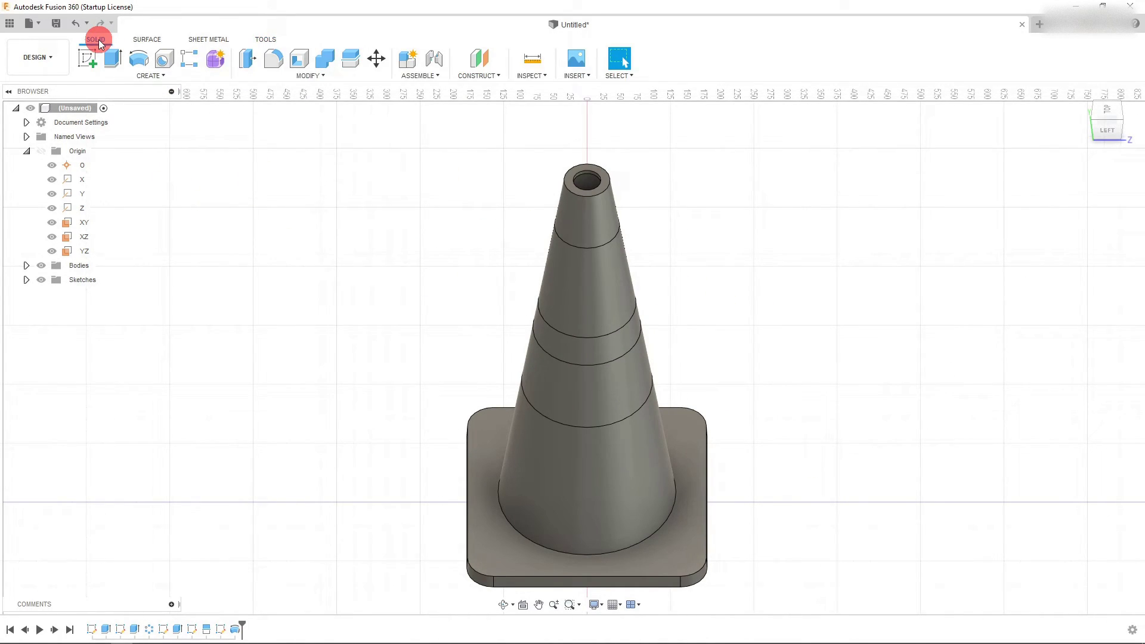
{"action": "left_click", "coordinate": [276, 59]}
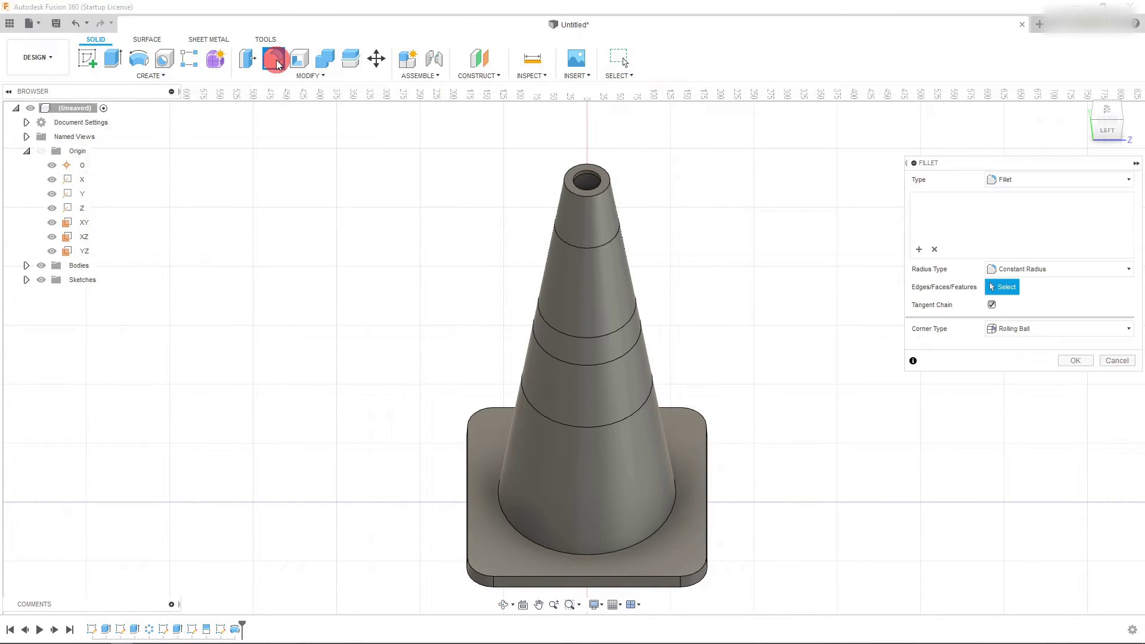
{"action": "left_click", "coordinate": [509, 525]}
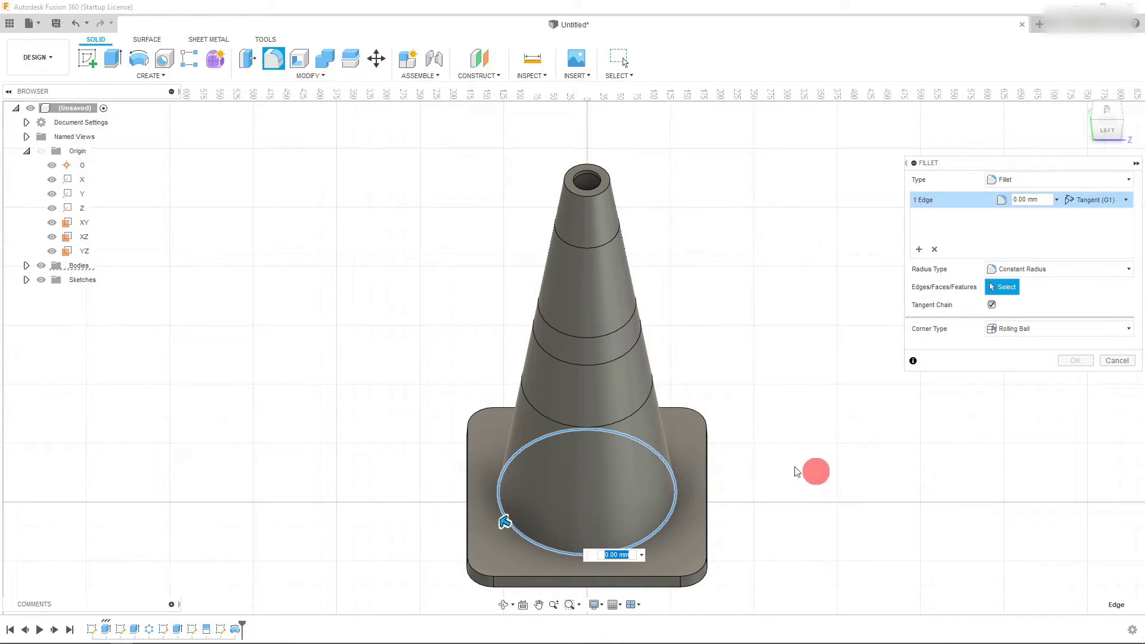
{"action": "type", "text": "12.5"}
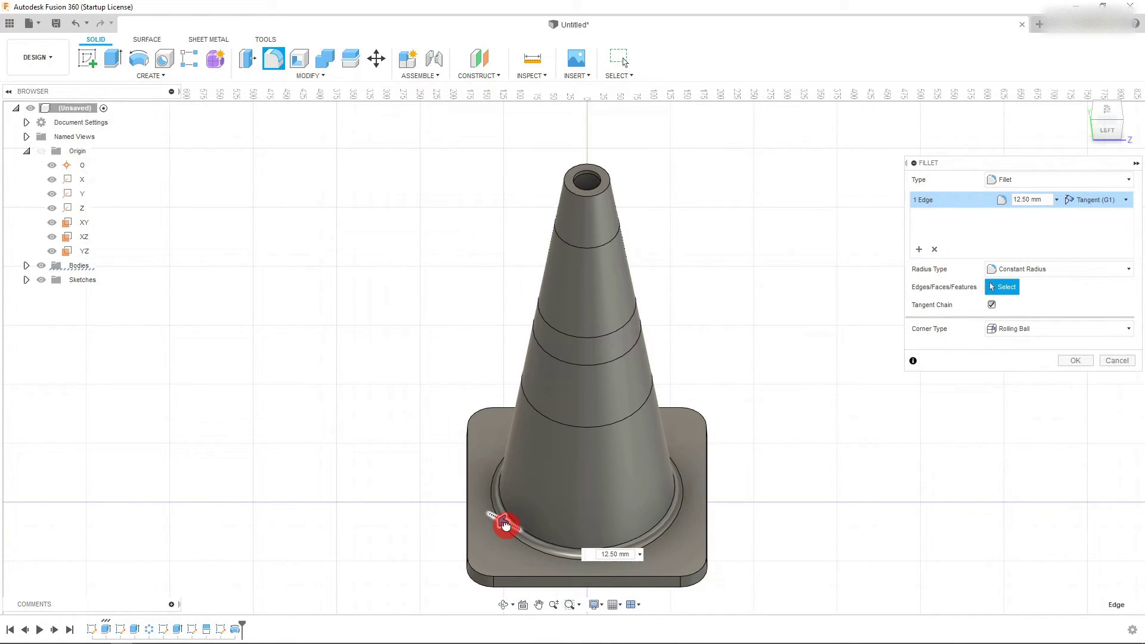
{"action": "type", "text": "25"}
{"action": "key", "text": "Return"}
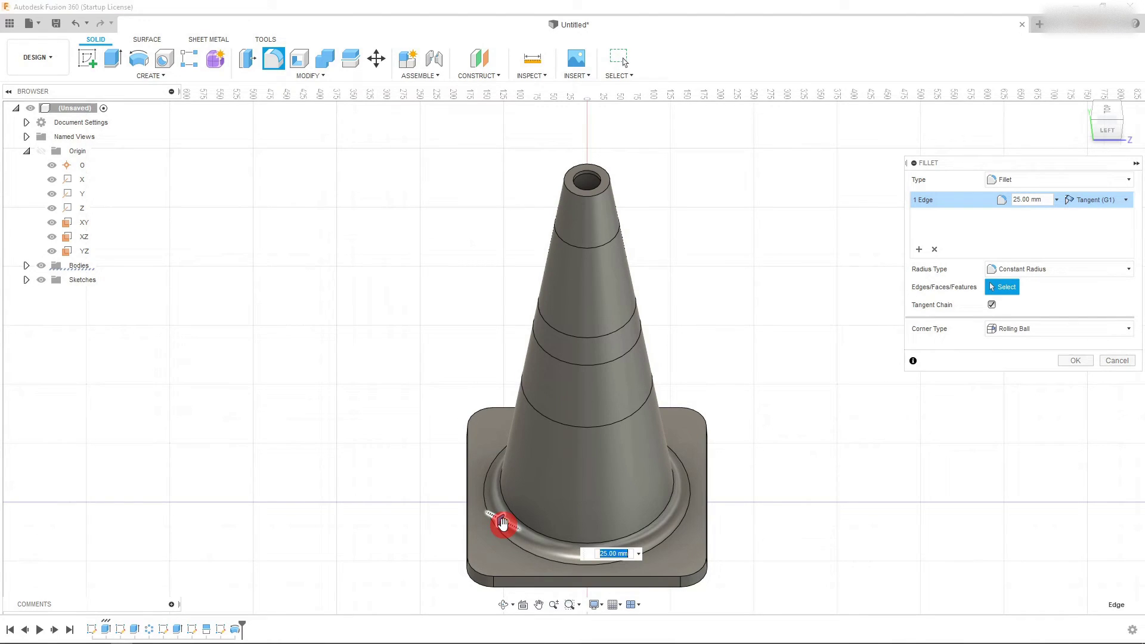
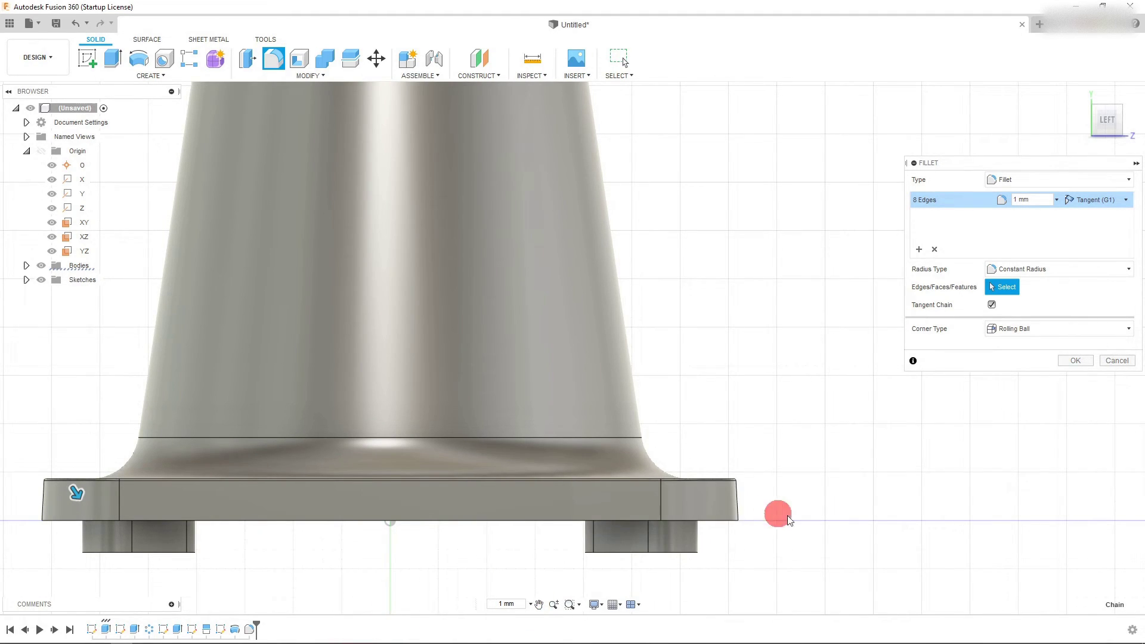
Fillet the base plate's upper and lower outer edge loops with a 1 mm radius.
{"action": "key", "text": "Return"}
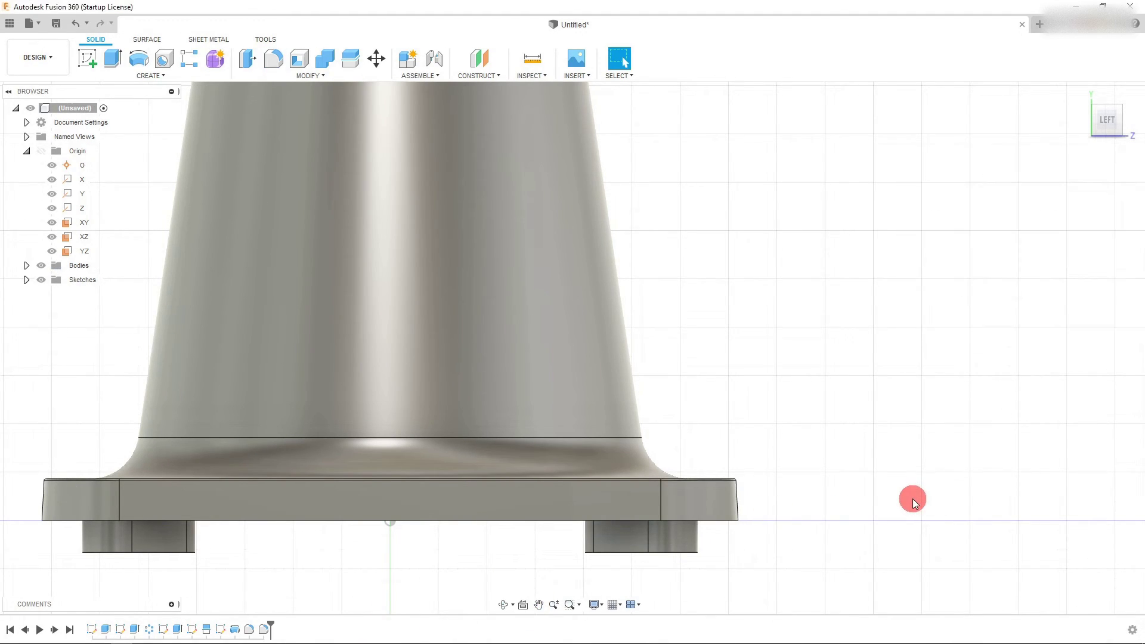
{"action": "left_click", "coordinate": [504, 603]}
{"action": "left_click_drag", "start_coordinate": [764, 342], "coordinate": [723, 295]}
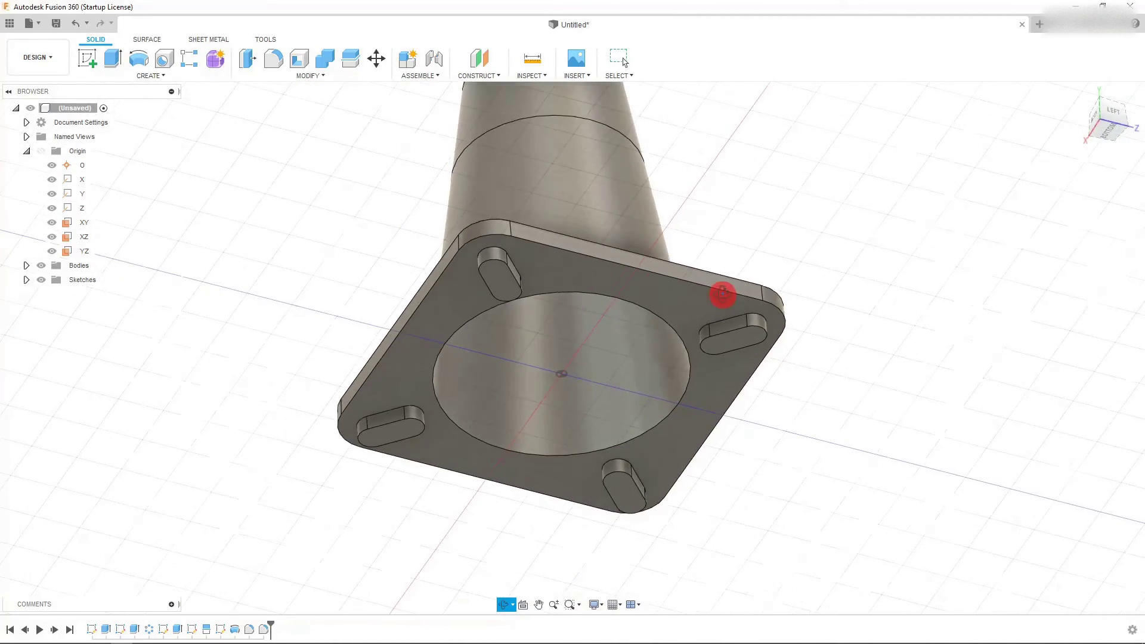
{"action": "middle_click_drag", "start_coordinate": [741, 417], "coordinate": [301, 286]}
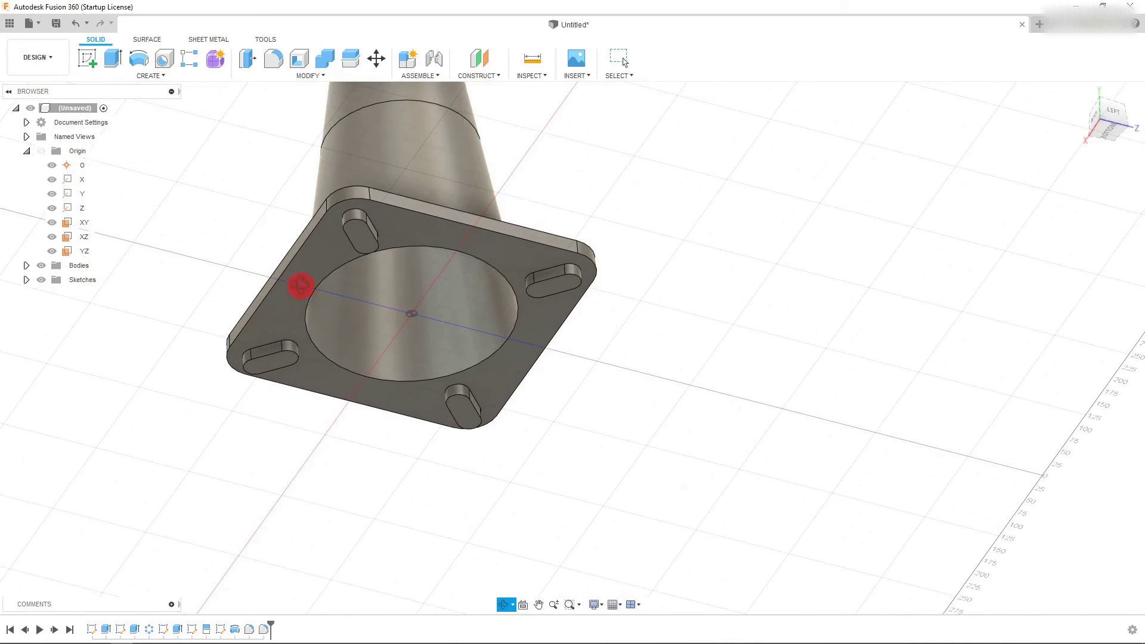
{"action": "scroll", "coordinate": [300, 285], "scroll_direction": "up", "scroll_amount": 3}
{"action": "key", "text": "Escape"}
{"action": "left_click", "coordinate": [278, 65]}
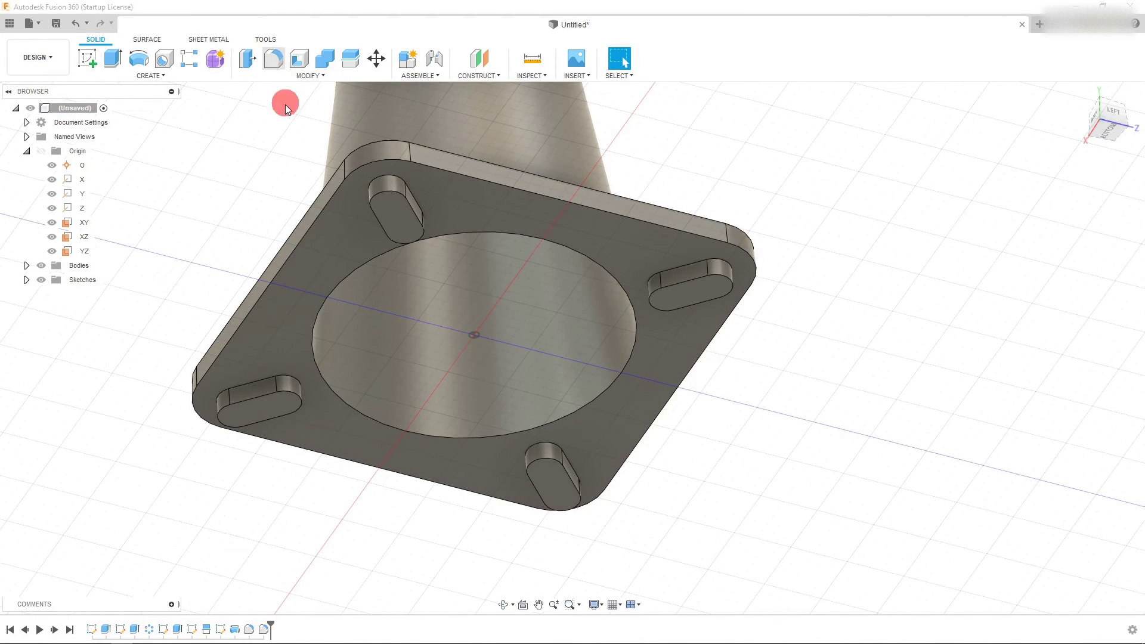
{"action": "left_click", "coordinate": [325, 210]}
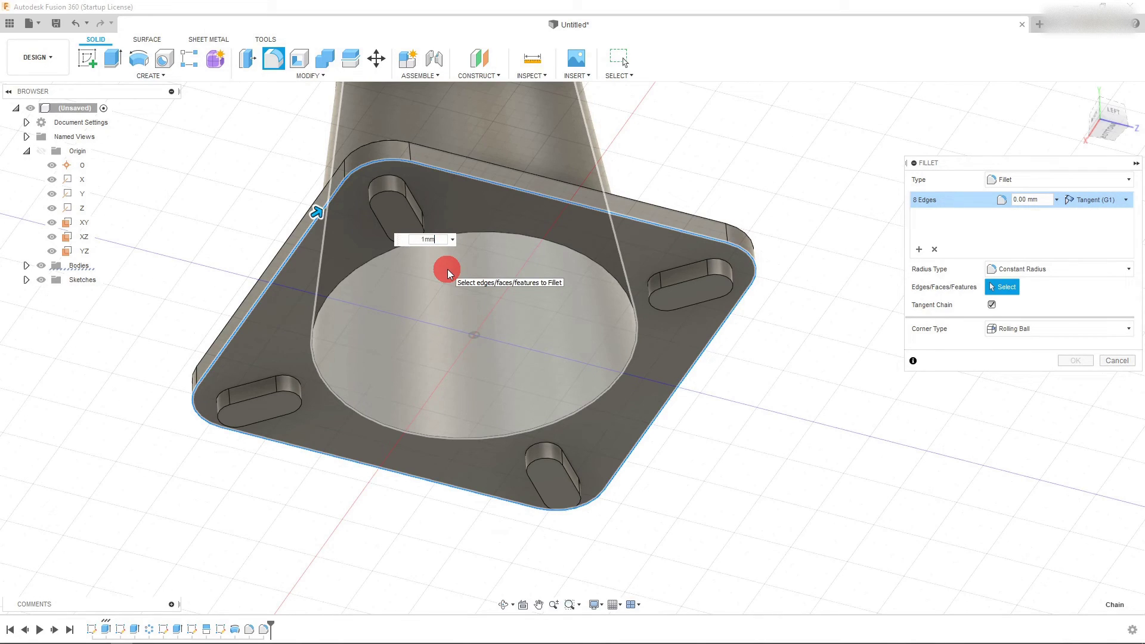
{"action": "key", "text": "Return"}
{"action": "scroll", "coordinate": [764, 530], "scroll_direction": "down", "scroll_amount": 3}
{"action": "middle_click_drag", "start_coordinate": [763, 524], "coordinate": [728, 227], "text": "shift"}
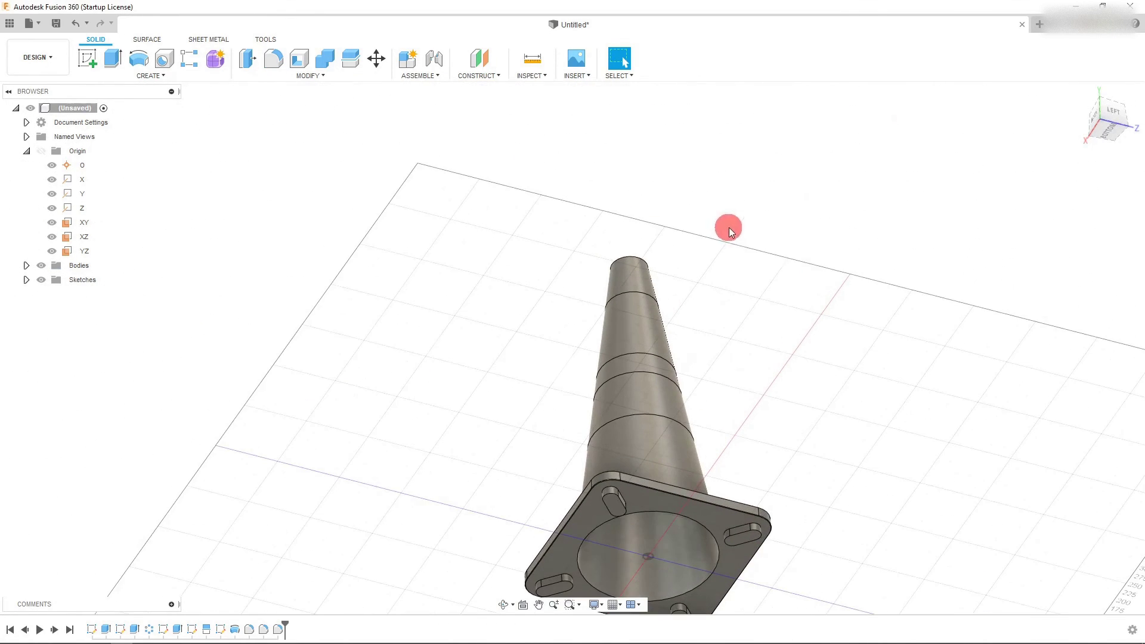
{"action": "left_click", "coordinate": [1118, 113]}
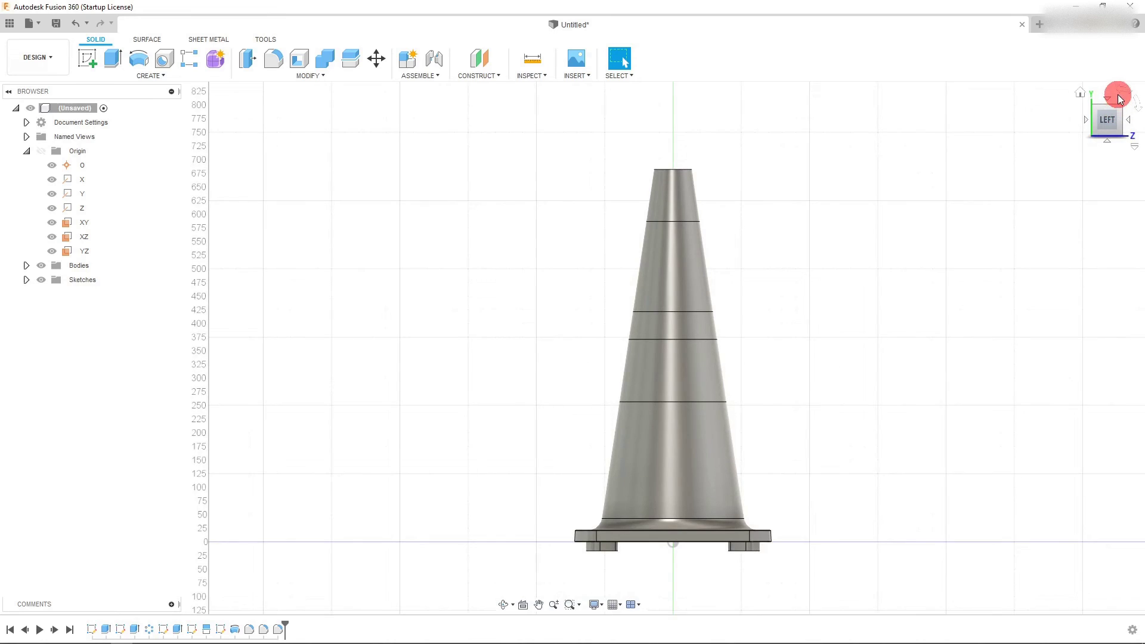
{"action": "left_click", "coordinate": [1109, 111]}
{"action": "scroll", "coordinate": [783, 227], "scroll_direction": "up", "scroll_amount": 6}
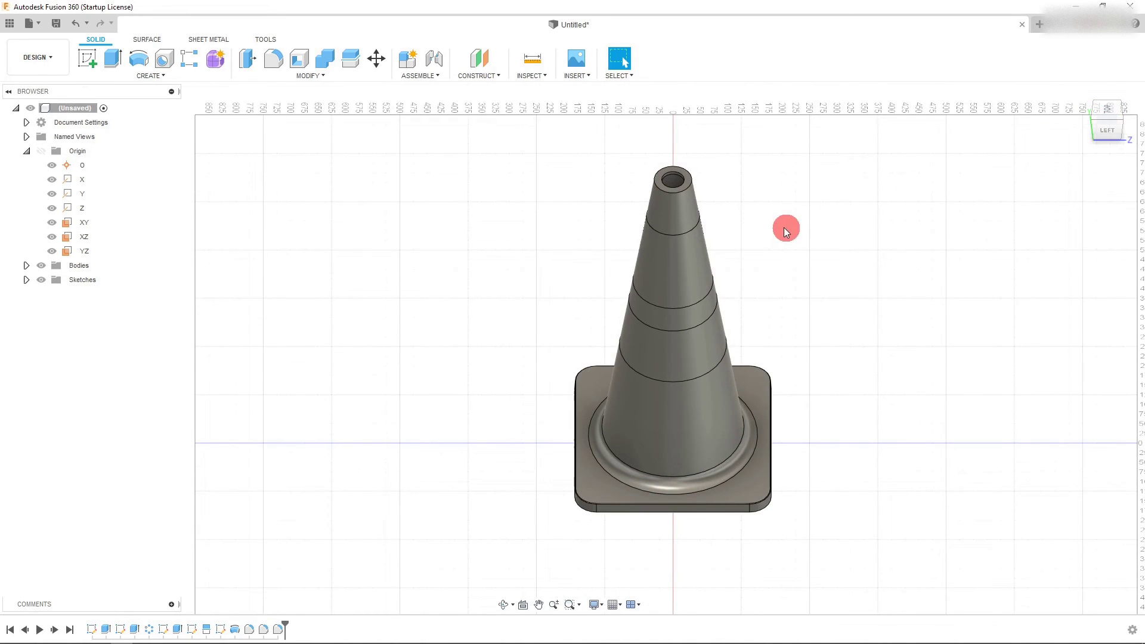
{"action": "left_click", "coordinate": [275, 59]}
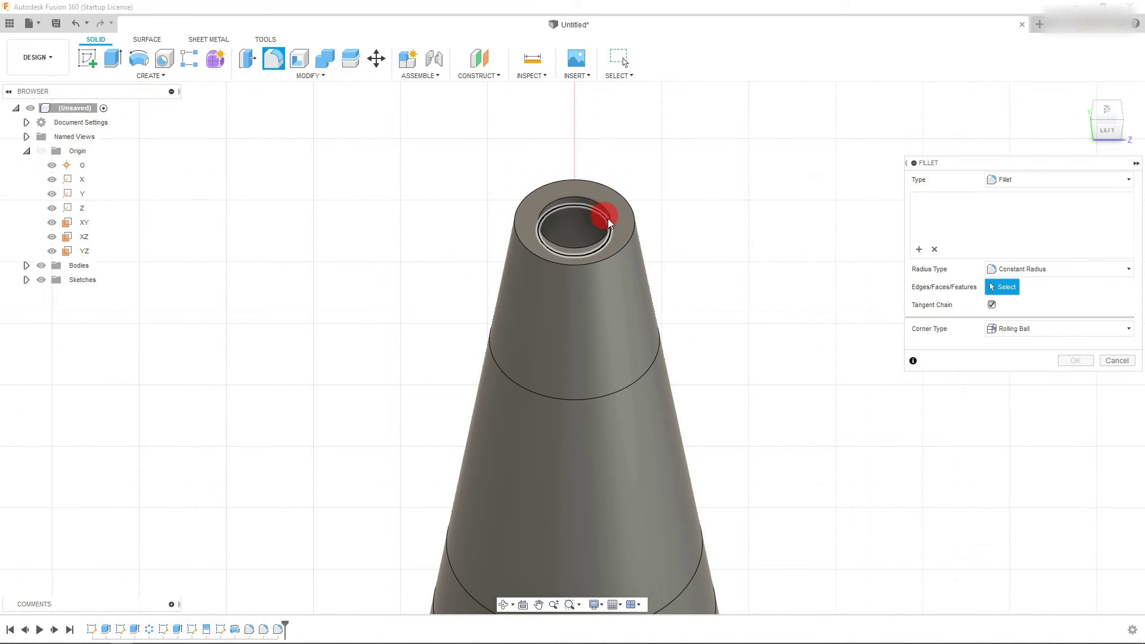
{"action": "left_click", "coordinate": [635, 235]}
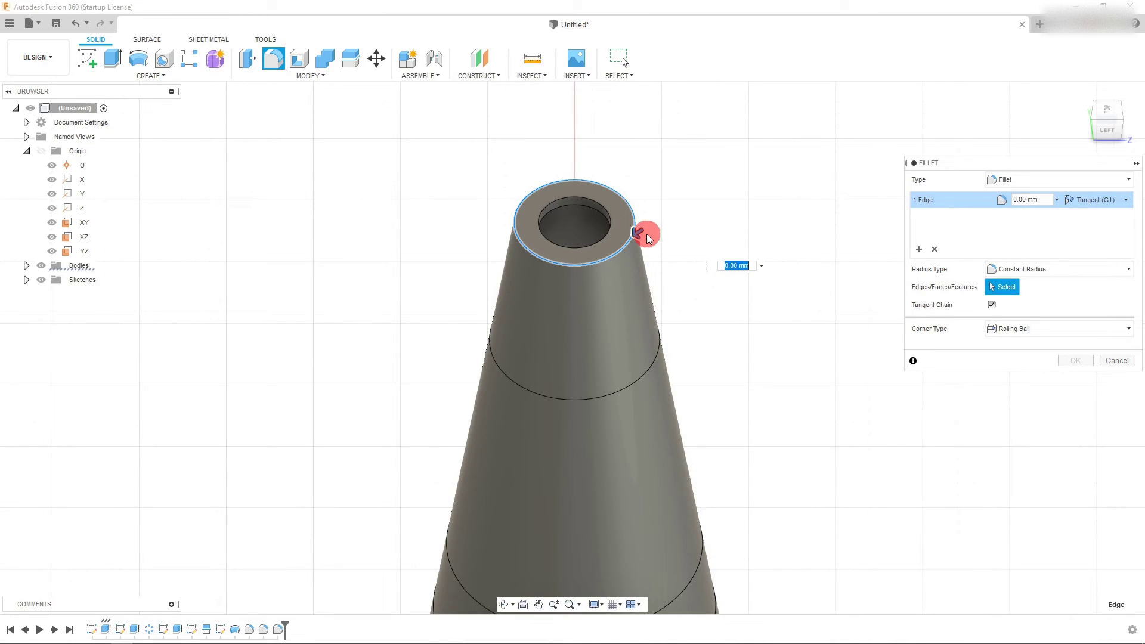
{"action": "type", "text": "10"}
{"action": "key", "text": "Return"}
{"action": "left_click_drag", "start_coordinate": [632, 234], "coordinate": [591, 210]}
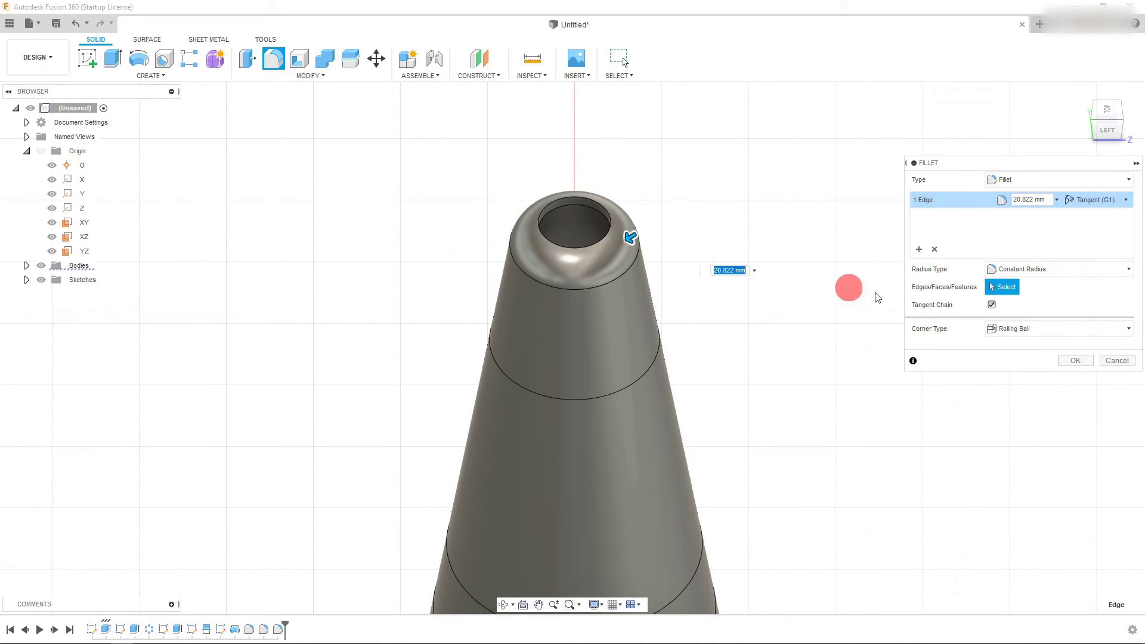
{"action": "left_click", "coordinate": [1117, 361]}
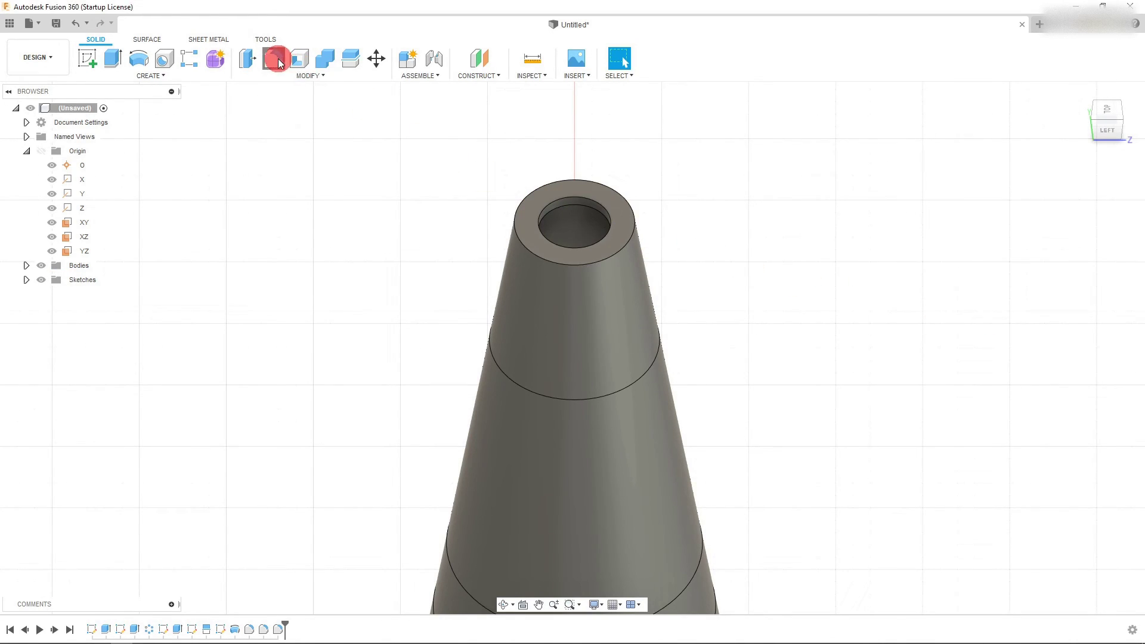
Fillet the outer circular edge at the cone's tip with a 5 mm radius.
{"action": "left_click", "coordinate": [276, 59]}
{"action": "left_click", "coordinate": [636, 214]}
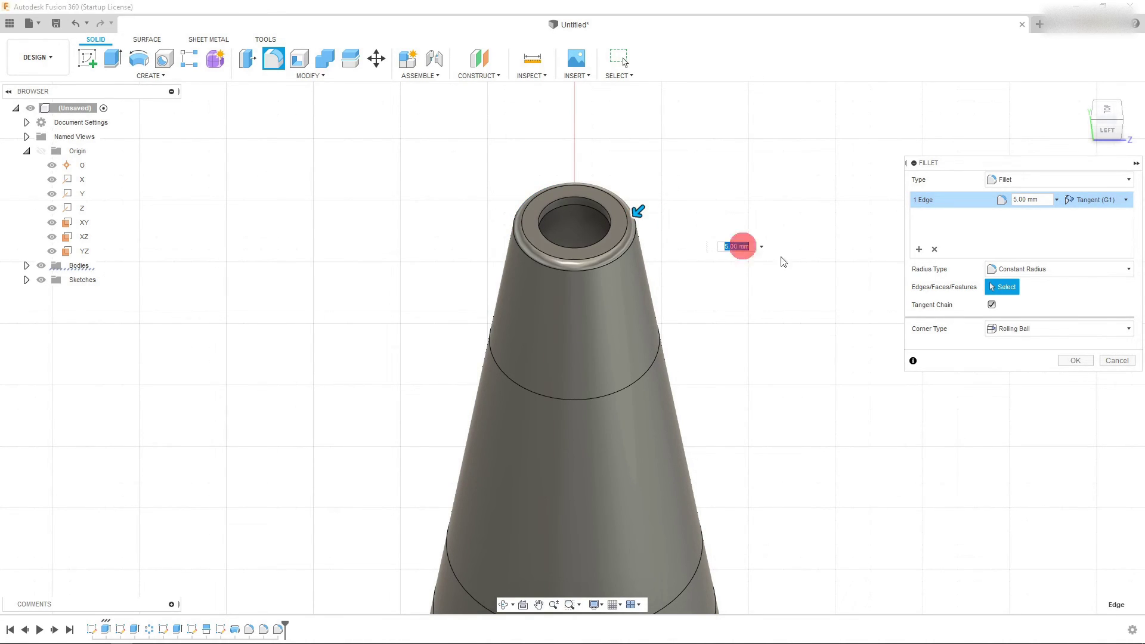
{"action": "left_click", "coordinate": [1081, 360]}
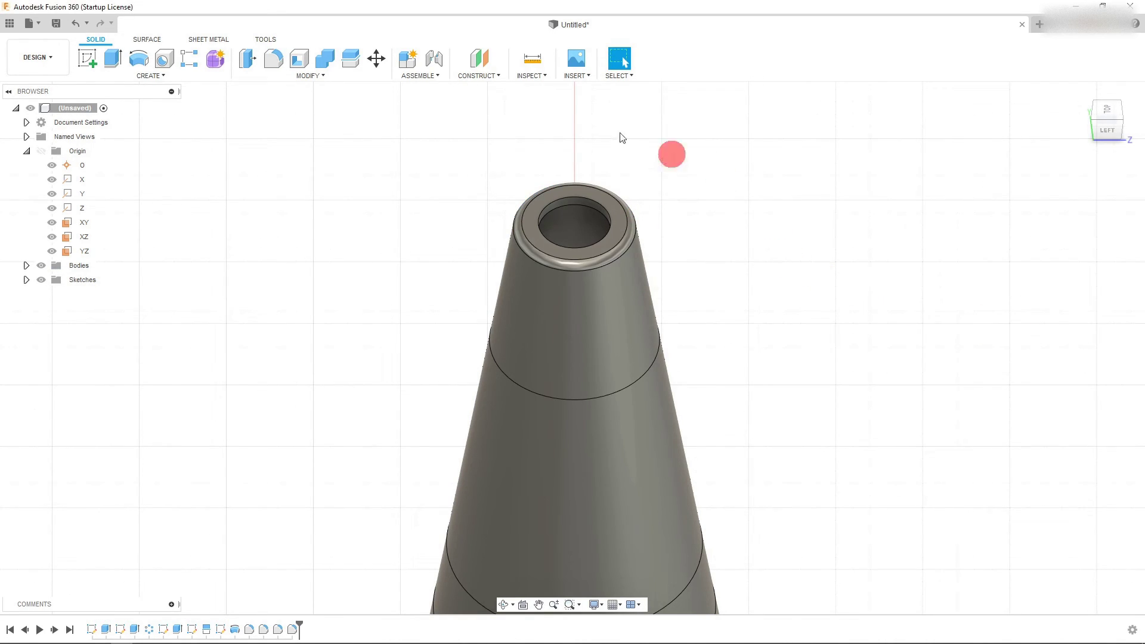
Fillet the upper and lower circular edges of the hole in the cone's tip with a 1 mm radius.
{"action": "left_click", "coordinate": [279, 61]}
{"action": "left_click", "coordinate": [585, 200]}
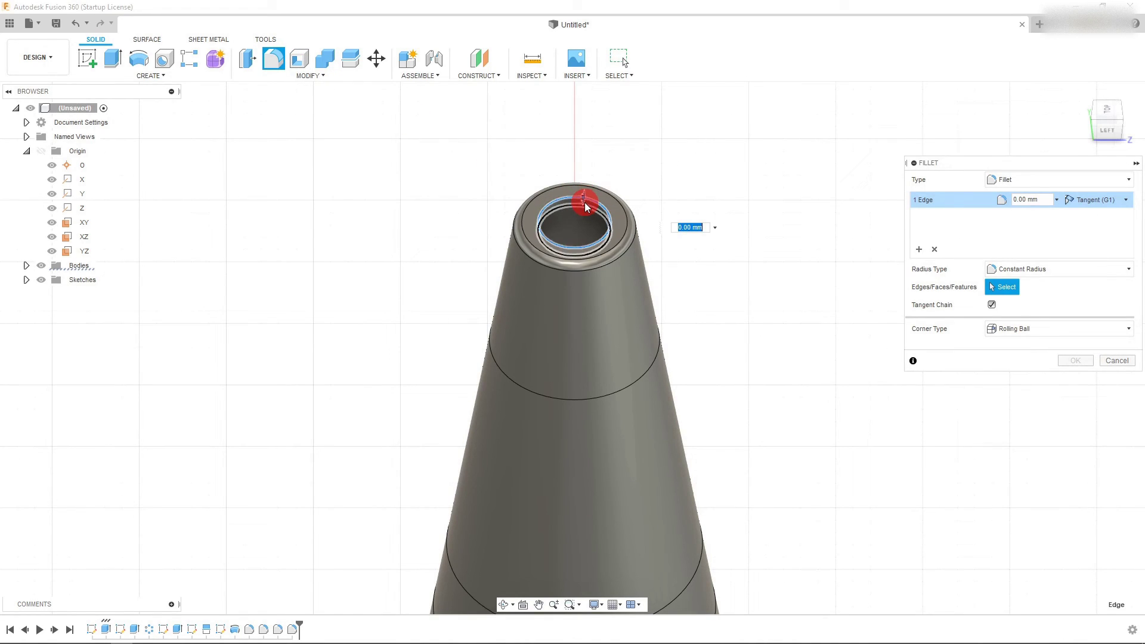
{"action": "left_click", "coordinate": [584, 205]}
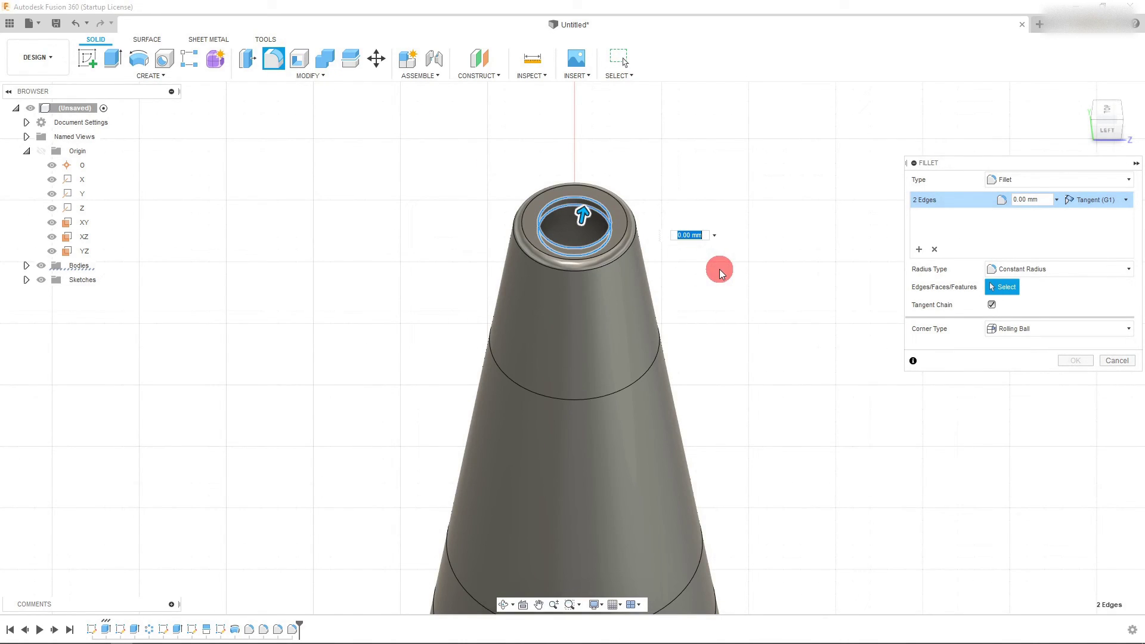
{"action": "type", "text": "1"}
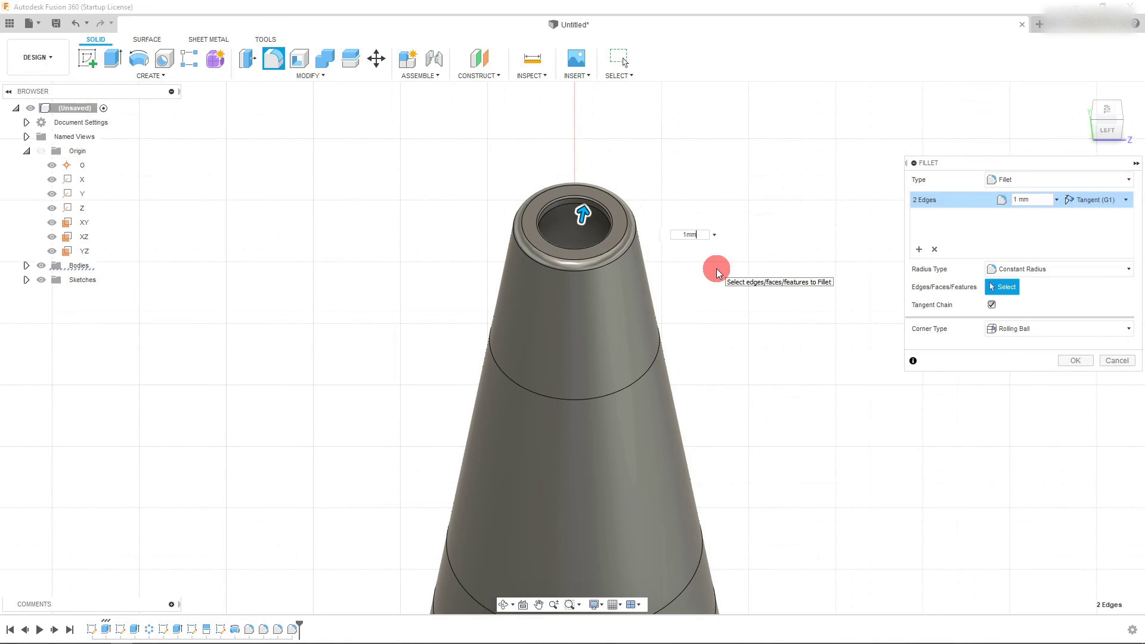
{"action": "key", "text": "Return"}
Fillet the circular edge of the large opening on the base's underside with a 10 mm radius.
{"action": "scroll", "coordinate": [663, 216], "scroll_direction": "down", "scroll_amount": 5}
{"action": "scroll", "coordinate": [795, 335], "scroll_direction": "up", "scroll_amount": 2}
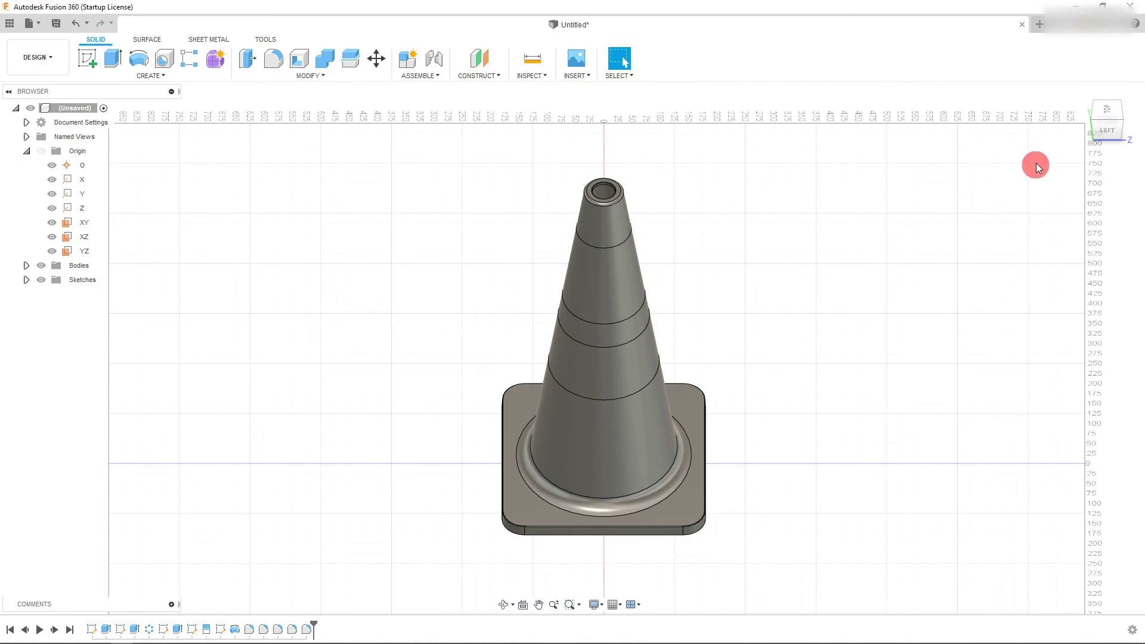
{"action": "left_click", "coordinate": [1117, 129]}
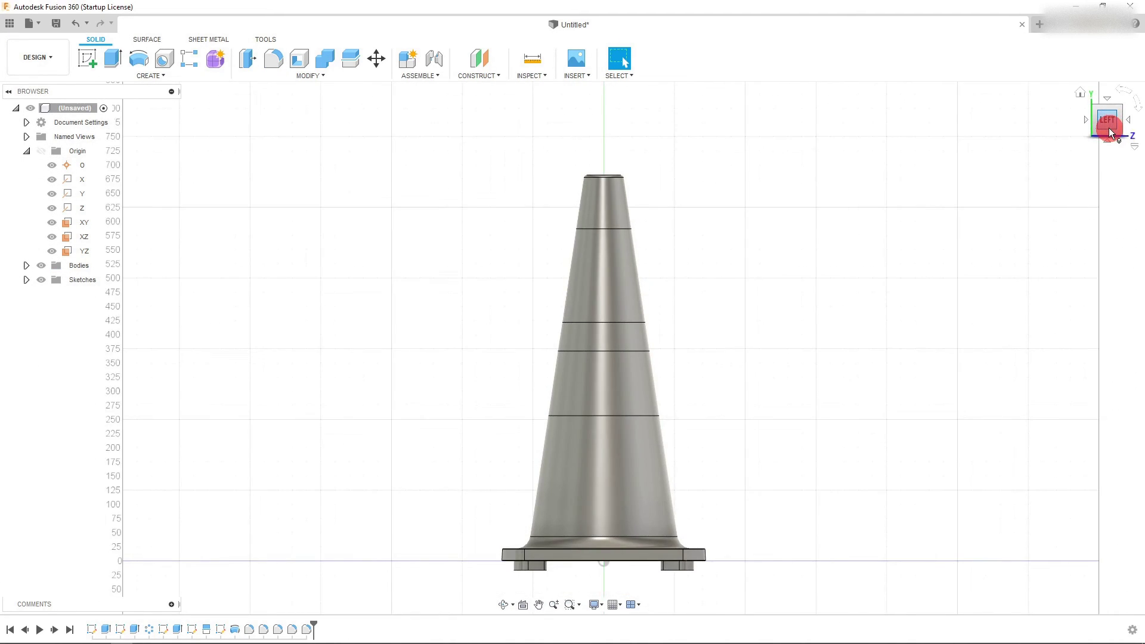
{"action": "left_click", "coordinate": [1107, 132]}
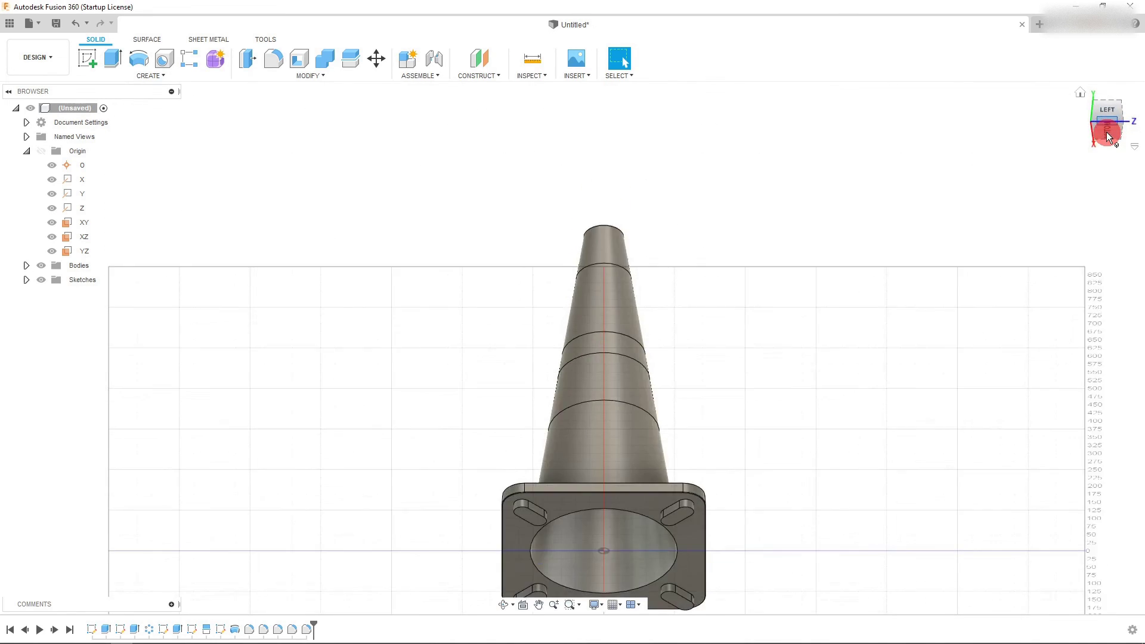
{"action": "scroll", "coordinate": [652, 483], "scroll_direction": "up", "scroll_amount": 3}
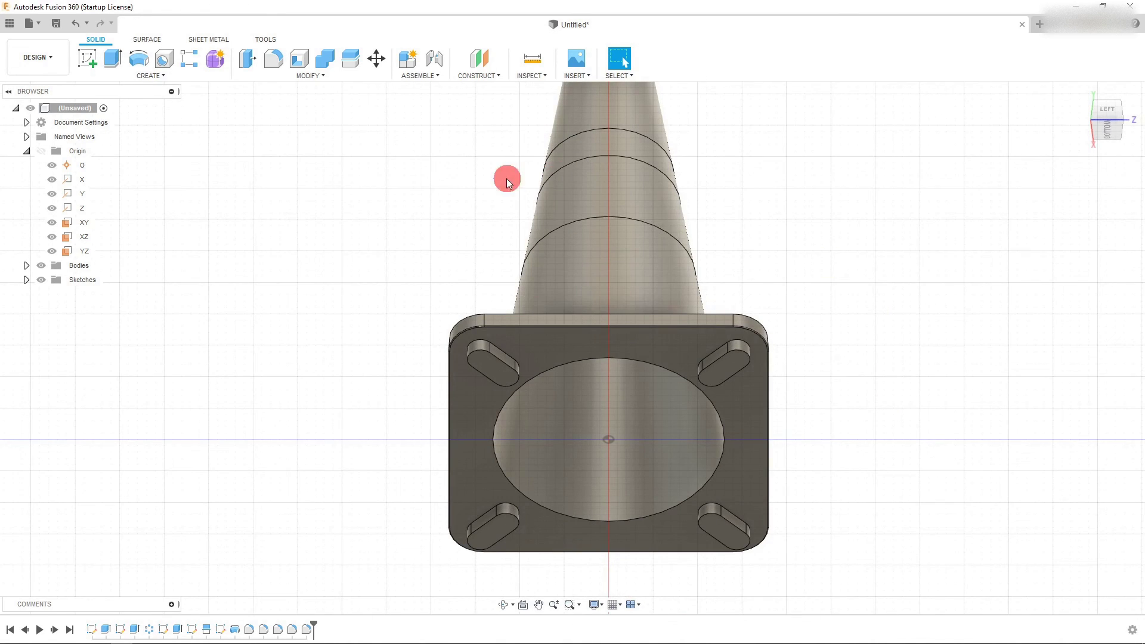
{"action": "left_click", "coordinate": [274, 58]}
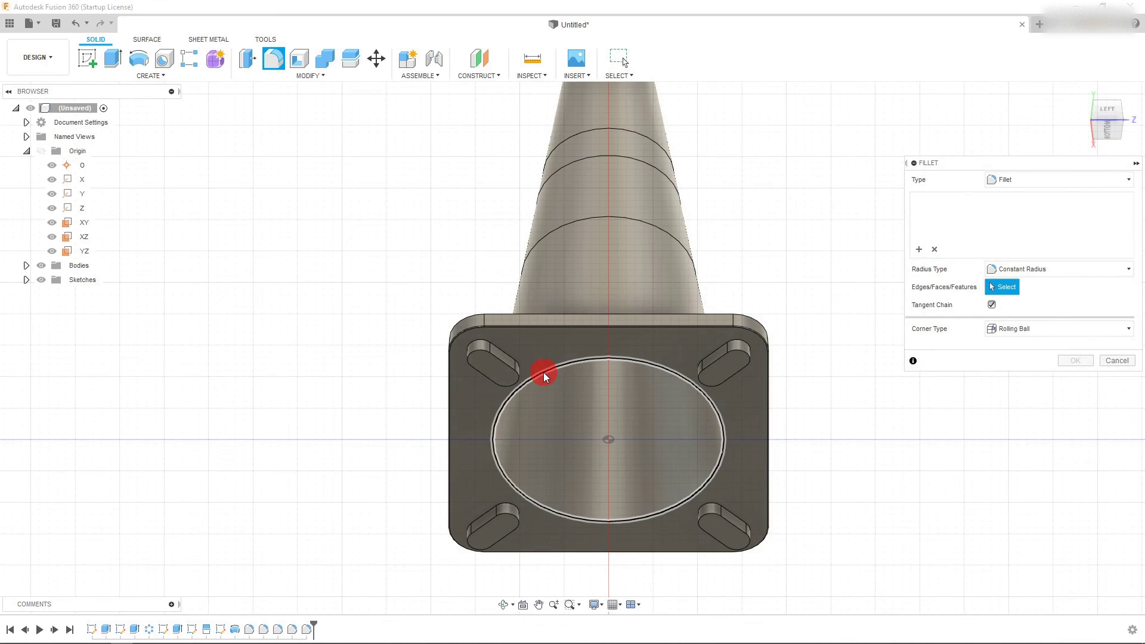
{"action": "left_click", "coordinate": [542, 372]}
{"action": "left_click_drag", "start_coordinate": [547, 381], "coordinate": [545, 378]}
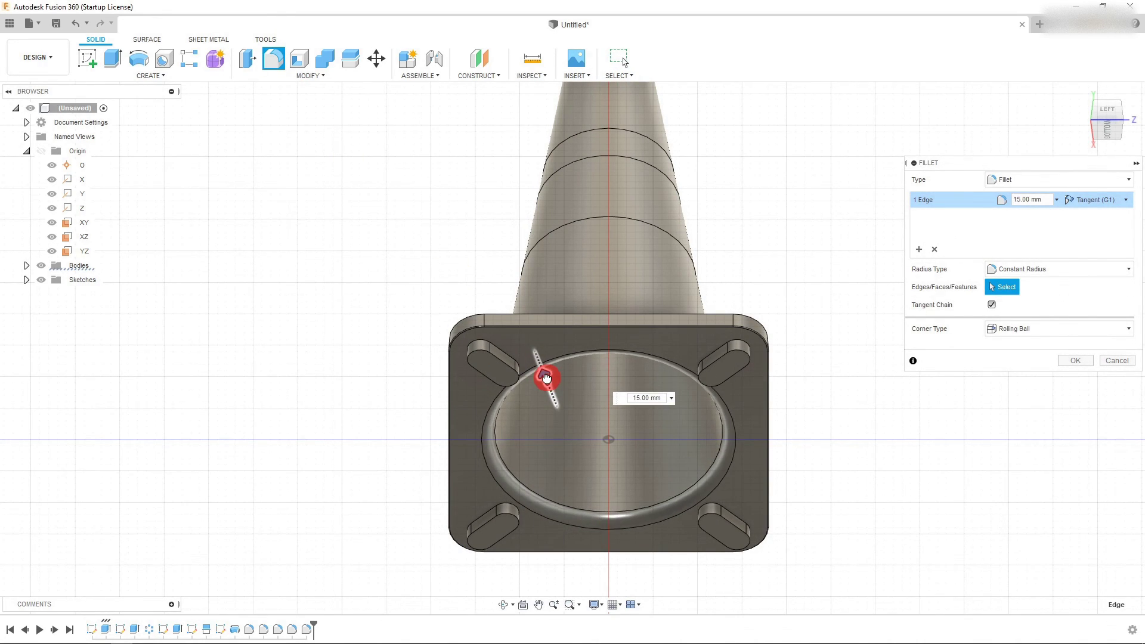
{"action": "left_click_drag", "start_coordinate": [547, 377], "coordinate": [544, 378]}
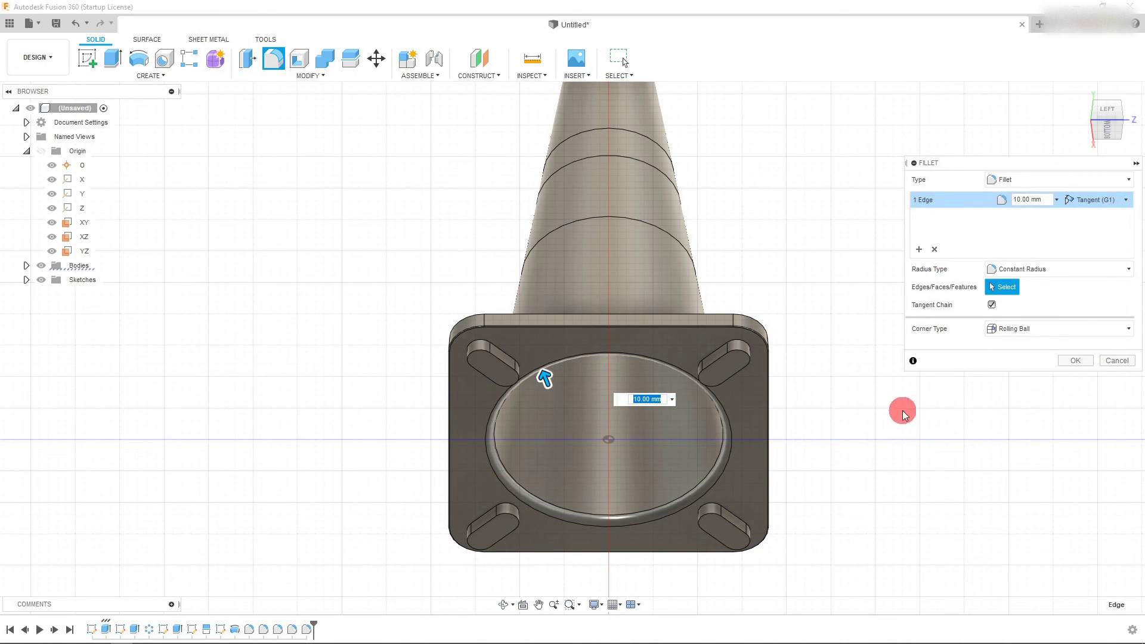
{"action": "left_click", "coordinate": [1077, 361]}
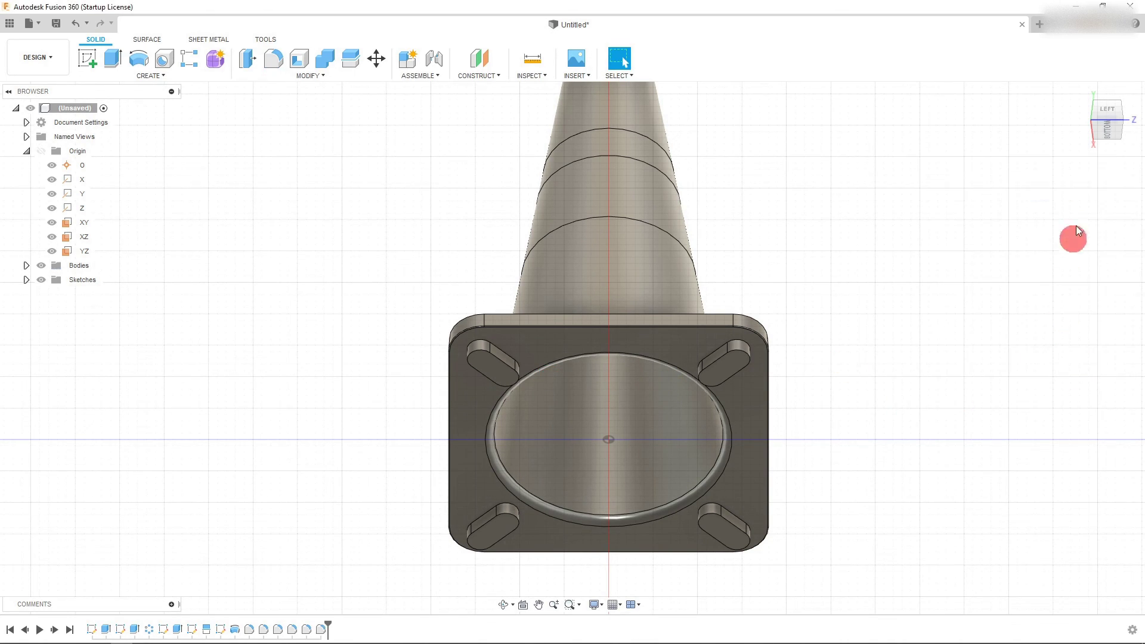
Fillet the bottom edge loops of all four slot-shaped feet with a 2 mm radius.
{"action": "left_click", "coordinate": [1104, 135]}
{"action": "scroll", "coordinate": [734, 168], "scroll_direction": "up", "scroll_amount": 3}
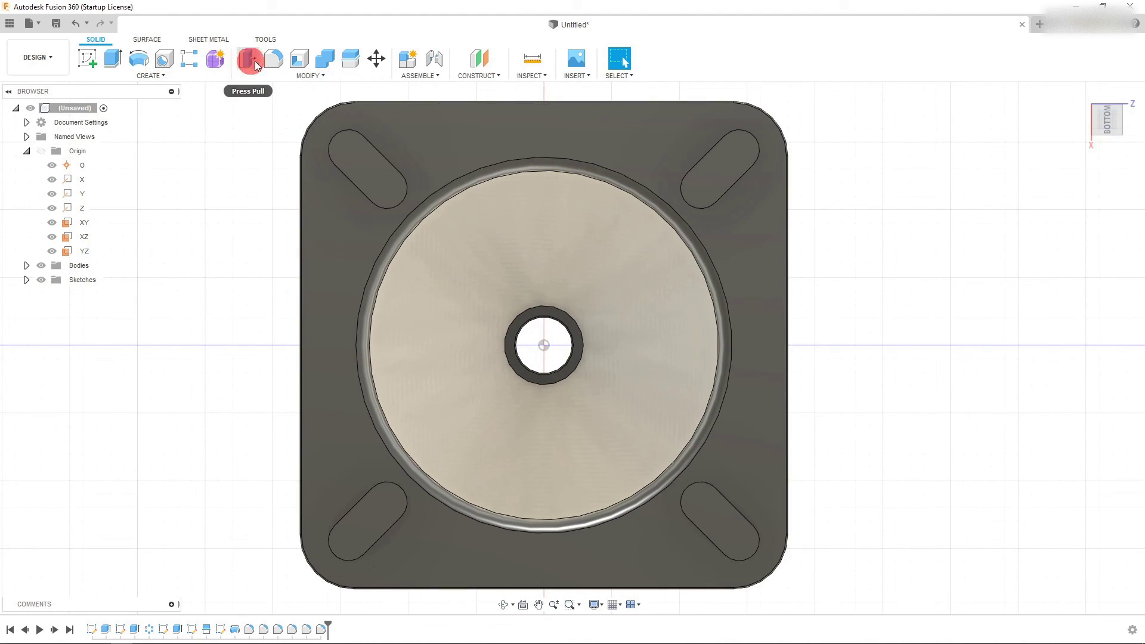
{"action": "left_click", "coordinate": [273, 58]}
{"action": "left_click", "coordinate": [384, 160]}
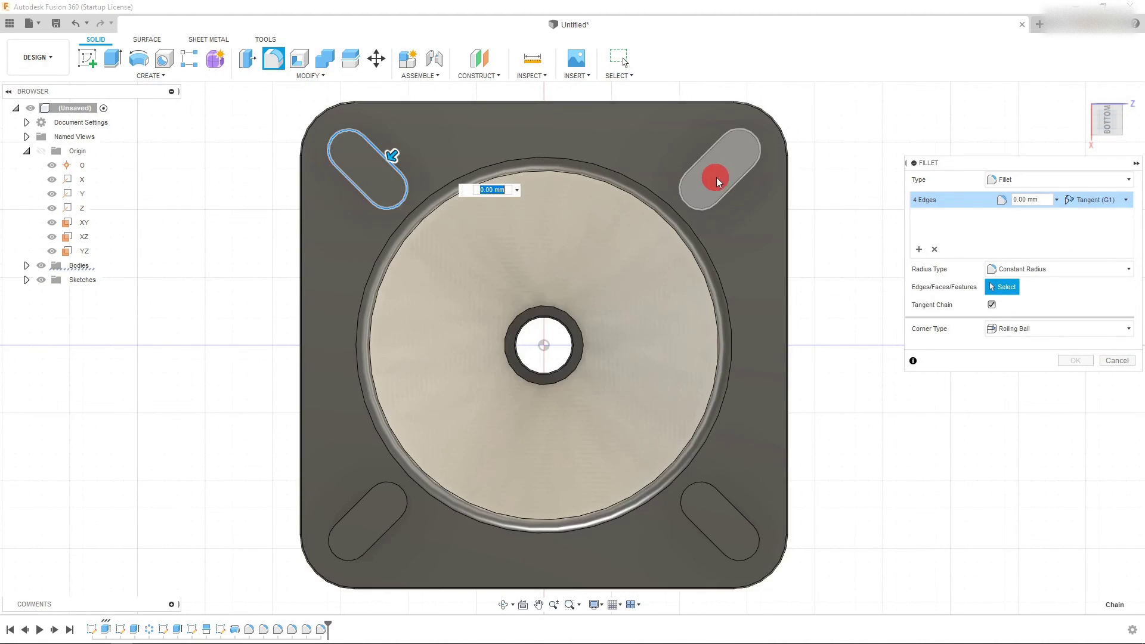
{"action": "left_click", "coordinate": [703, 156]}
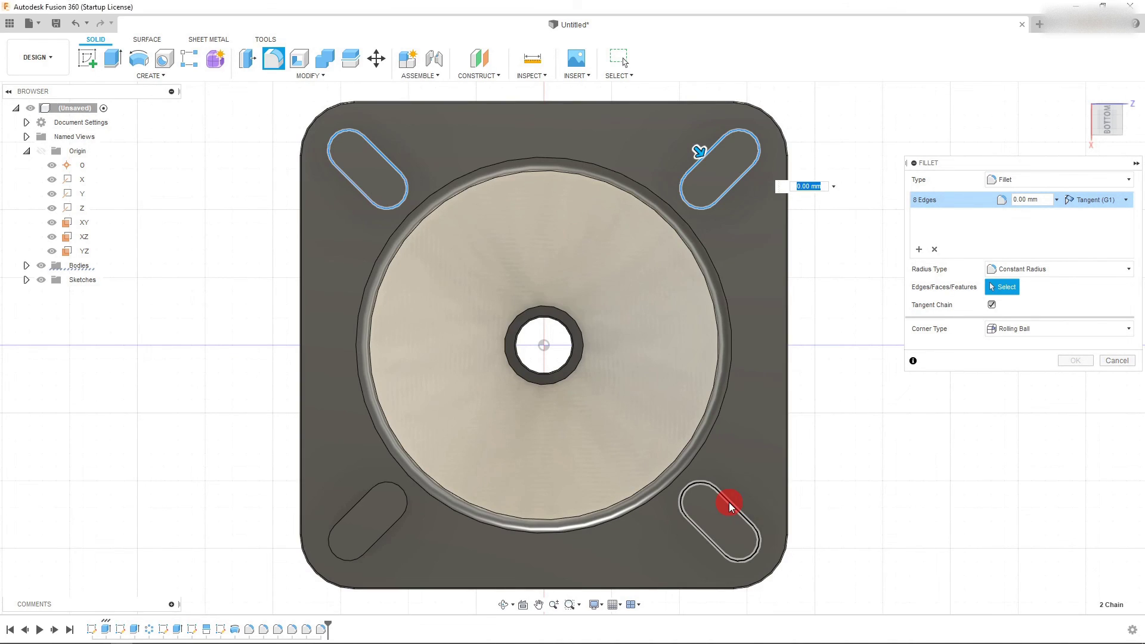
{"action": "left_click", "coordinate": [729, 502]}
{"action": "left_click", "coordinate": [348, 530]}
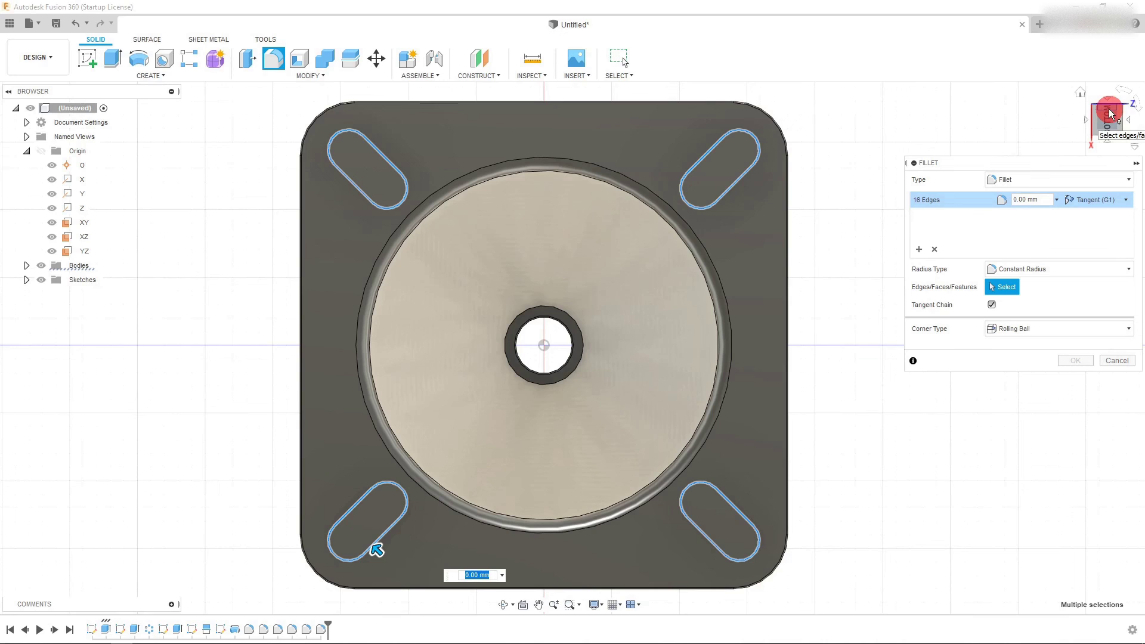
{"action": "left_click", "coordinate": [1115, 106]}
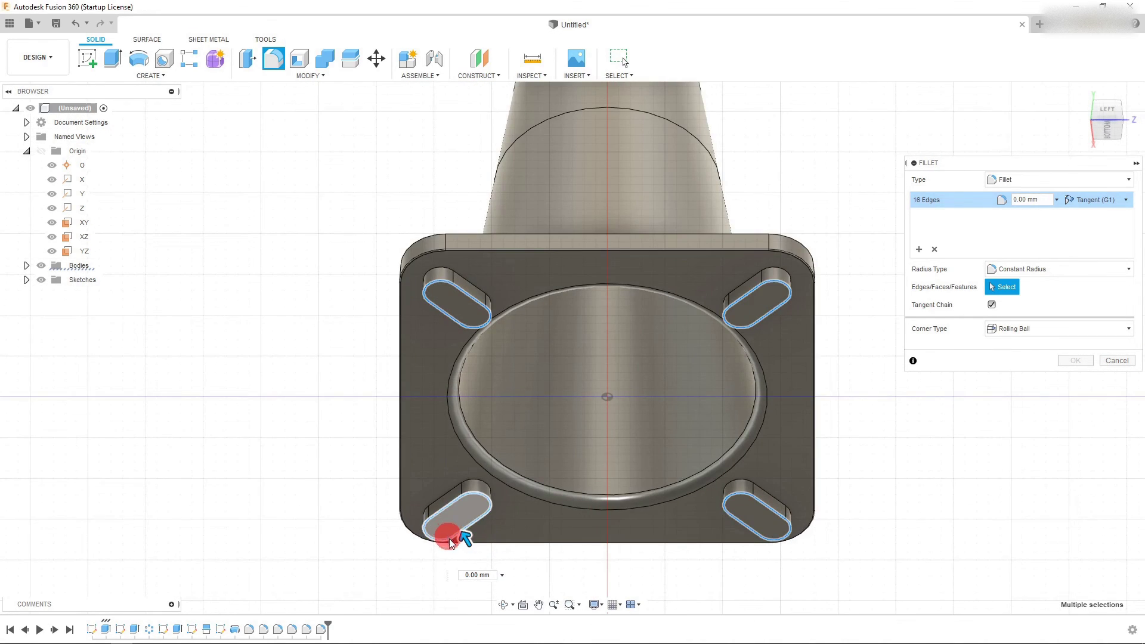
{"action": "left_click_drag", "start_coordinate": [465, 575], "coordinate": [490, 576]}
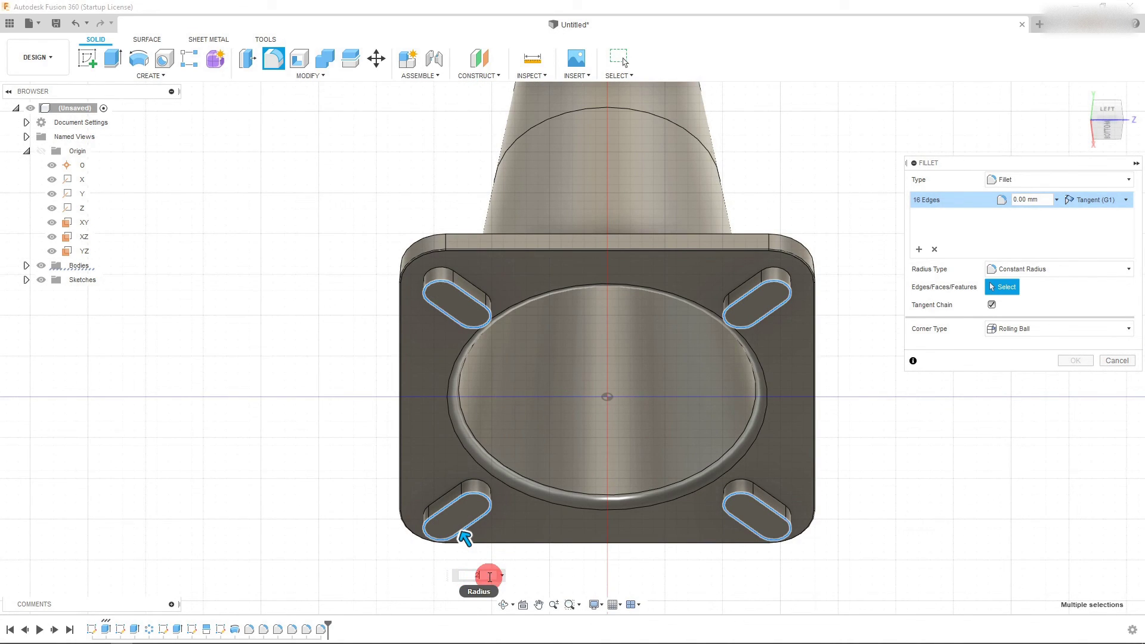
{"action": "key", "text": "Return"}
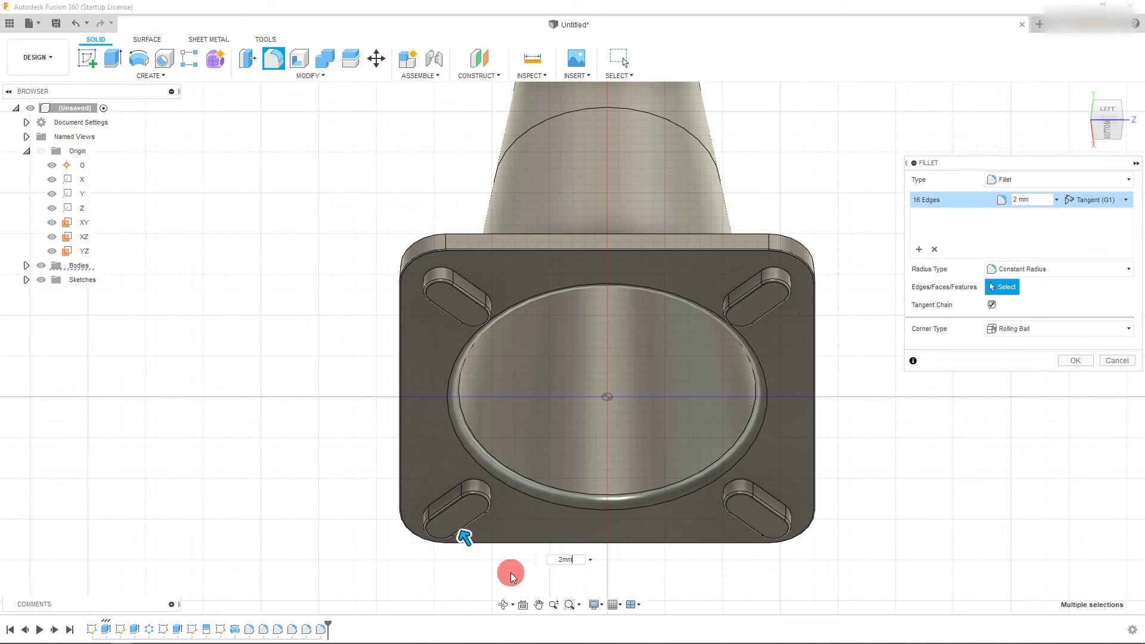
{"action": "scroll", "coordinate": [869, 419], "scroll_direction": "down", "scroll_amount": 3}
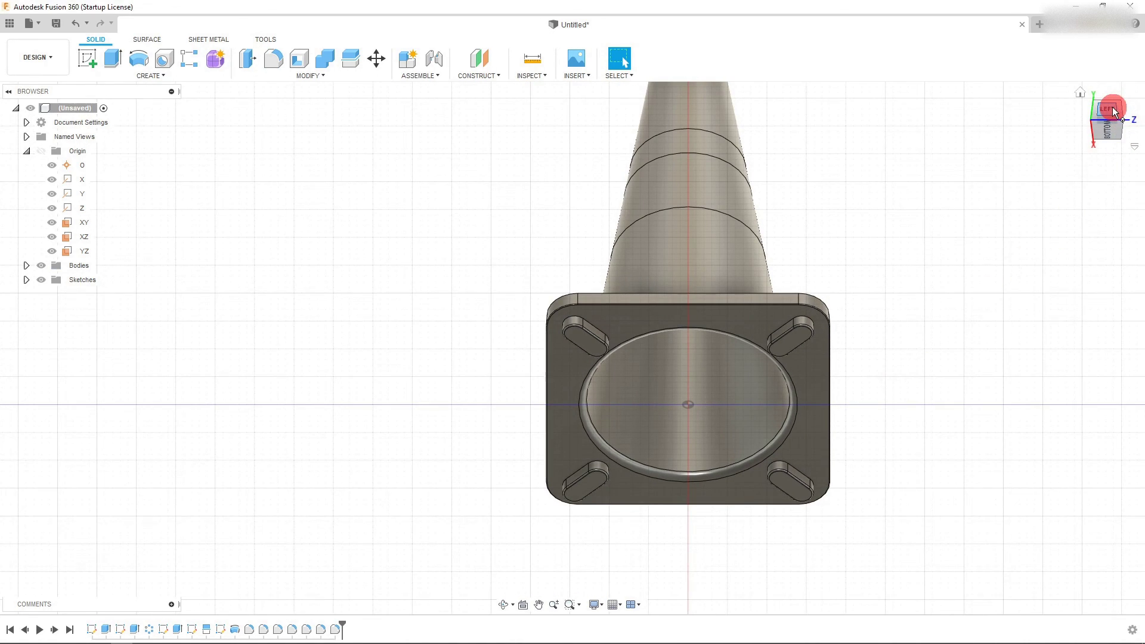
{"action": "left_click", "coordinate": [1110, 109]}
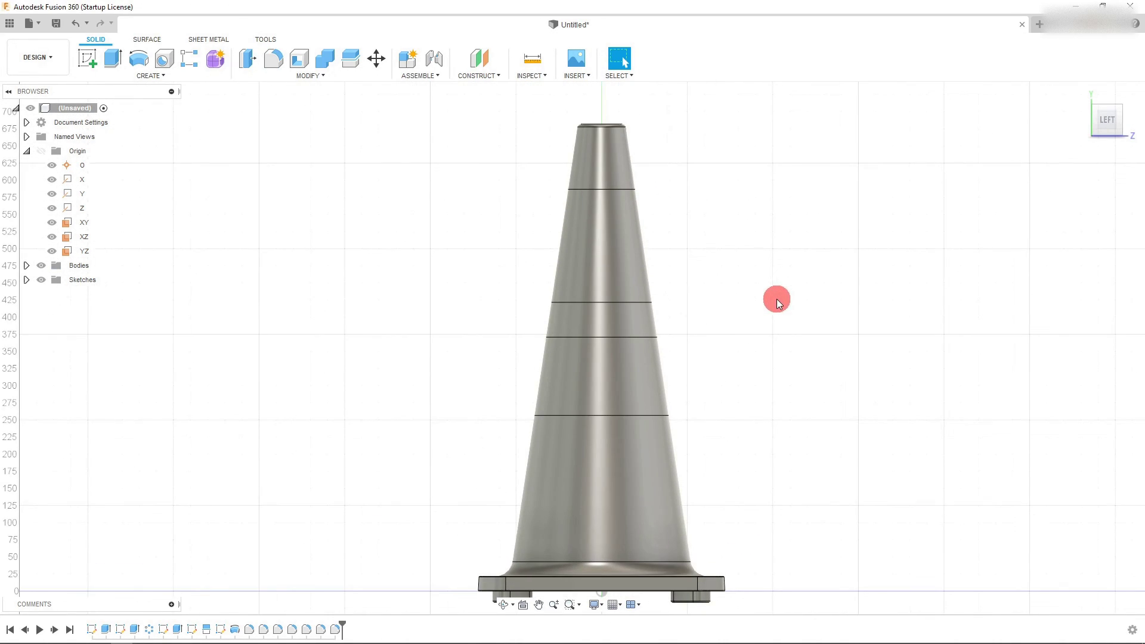